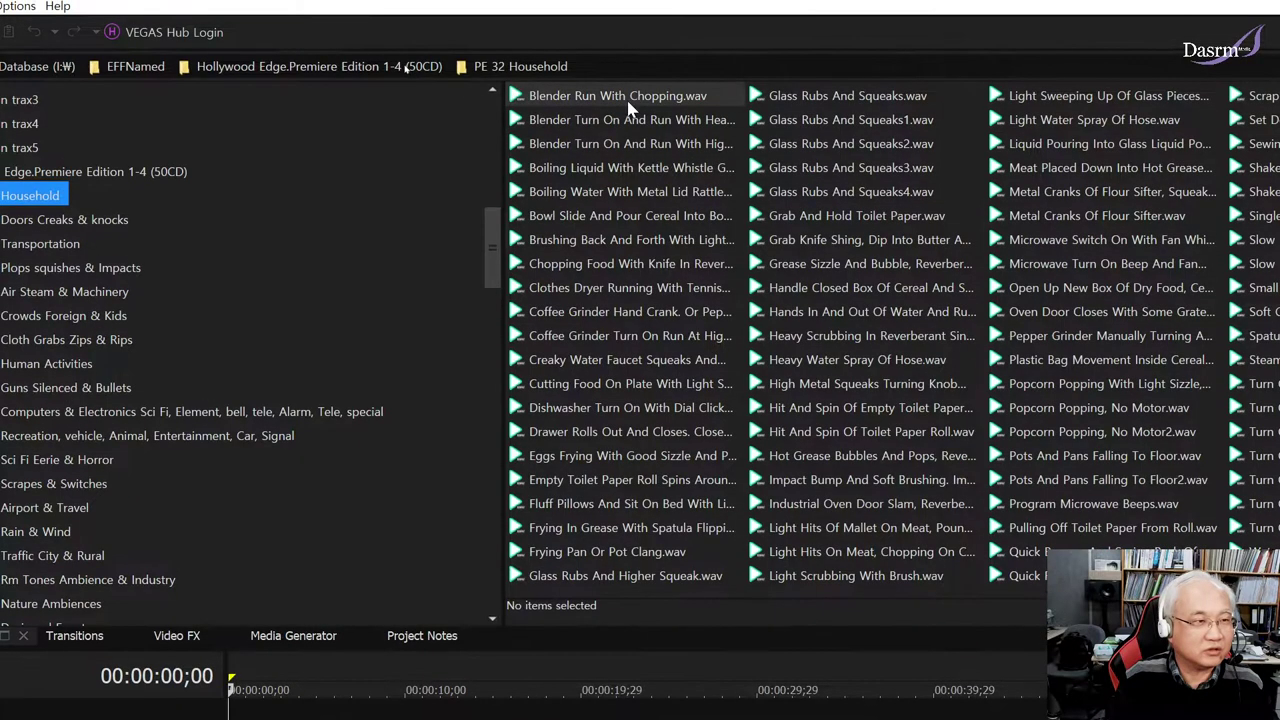
# - Preview Blender Run With Chopping.wav, two blender turn-on clips, the kettle whistle and the lid rattle
pyautogui.click(631, 97)
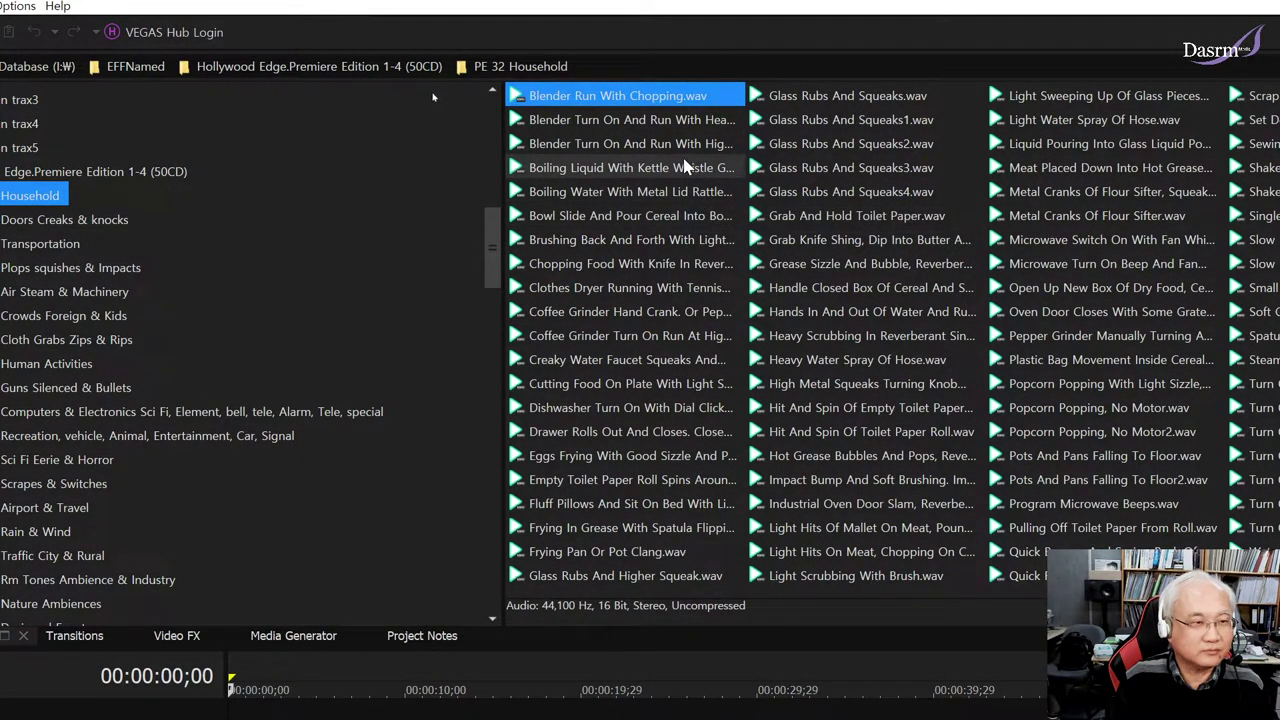
pyautogui.click(652, 121)
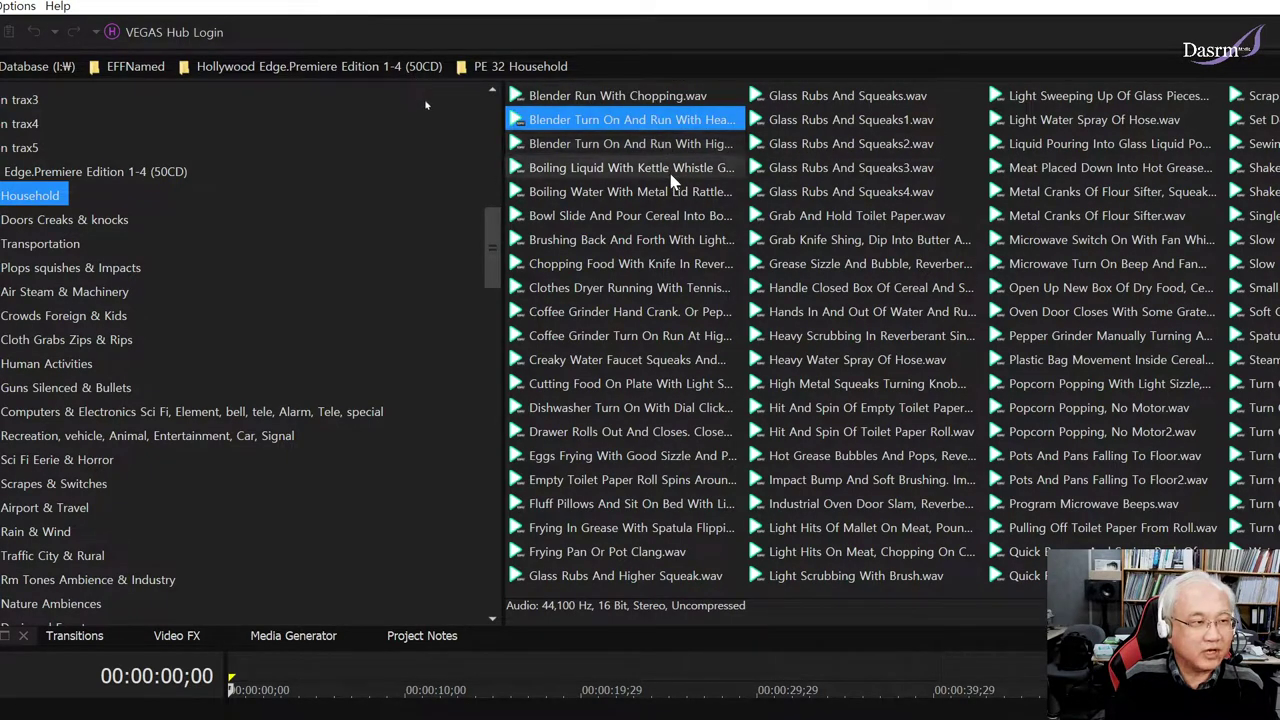
pyautogui.click(652, 145)
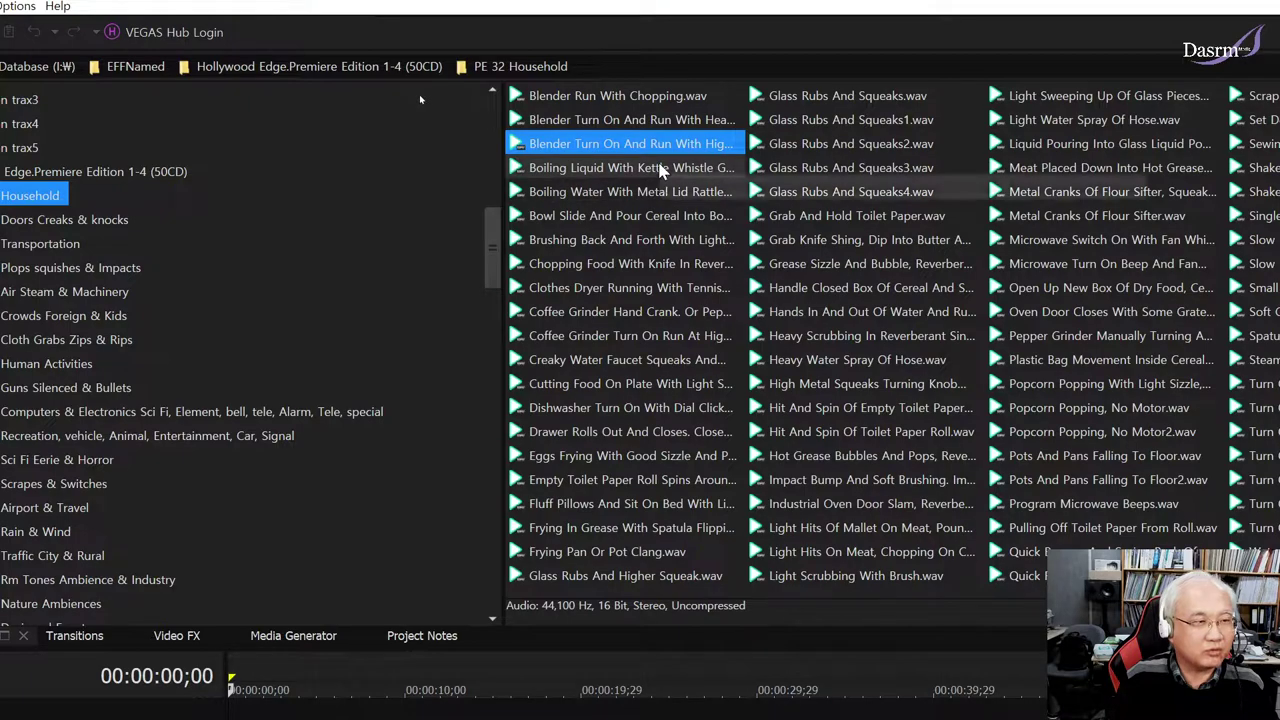
pyautogui.click(659, 170)
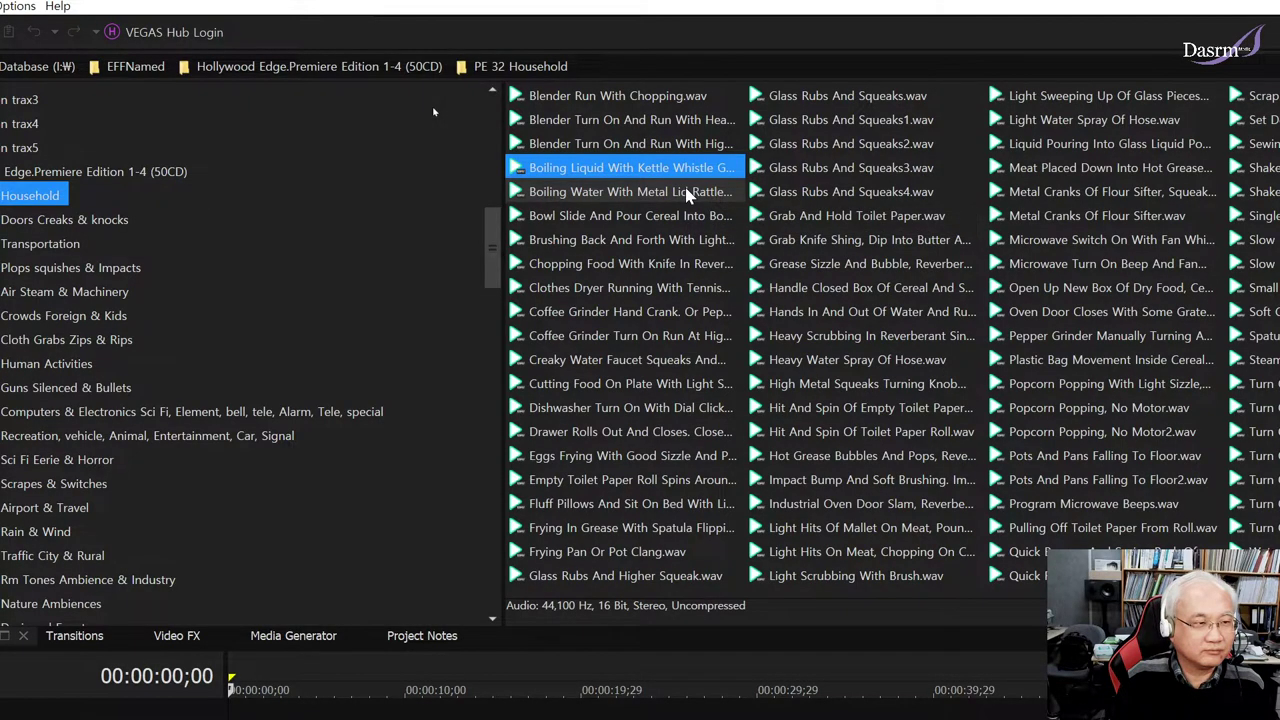
pyautogui.click(688, 200)
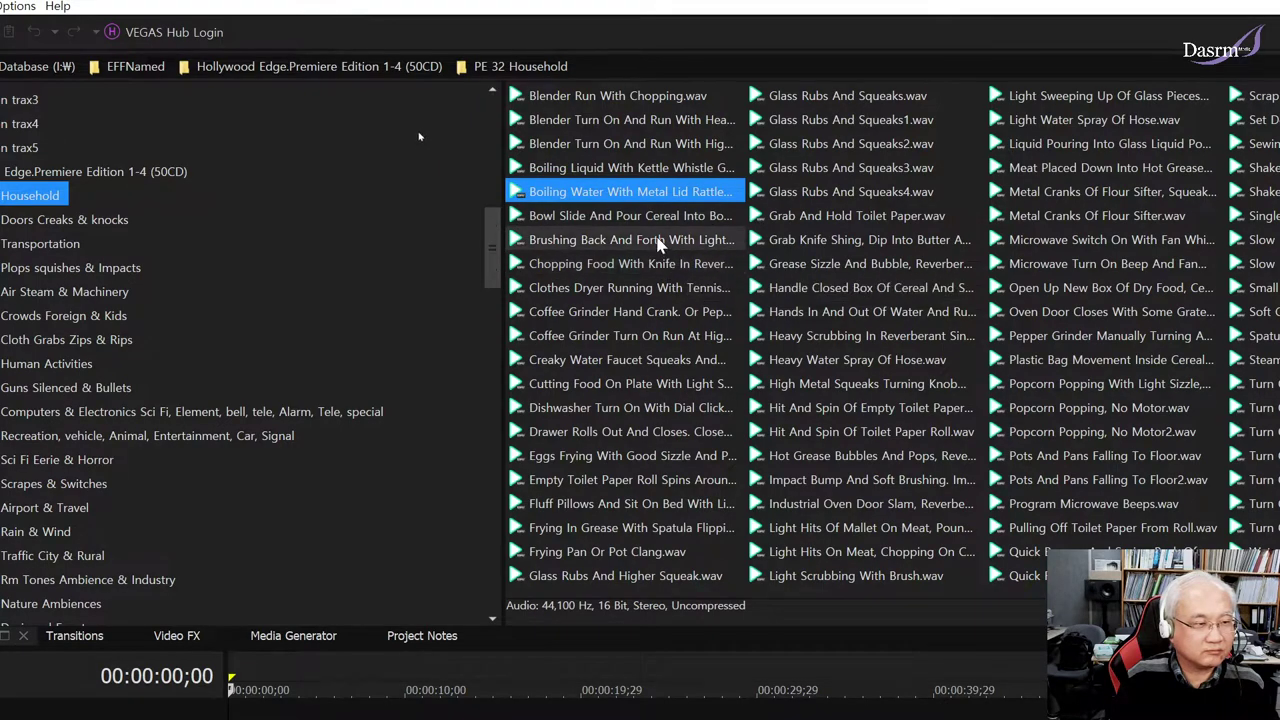
# - Preview the brushing, knife chopping, clothes dryer and hand-crank coffee grinder sounds
pyautogui.click(660, 240)
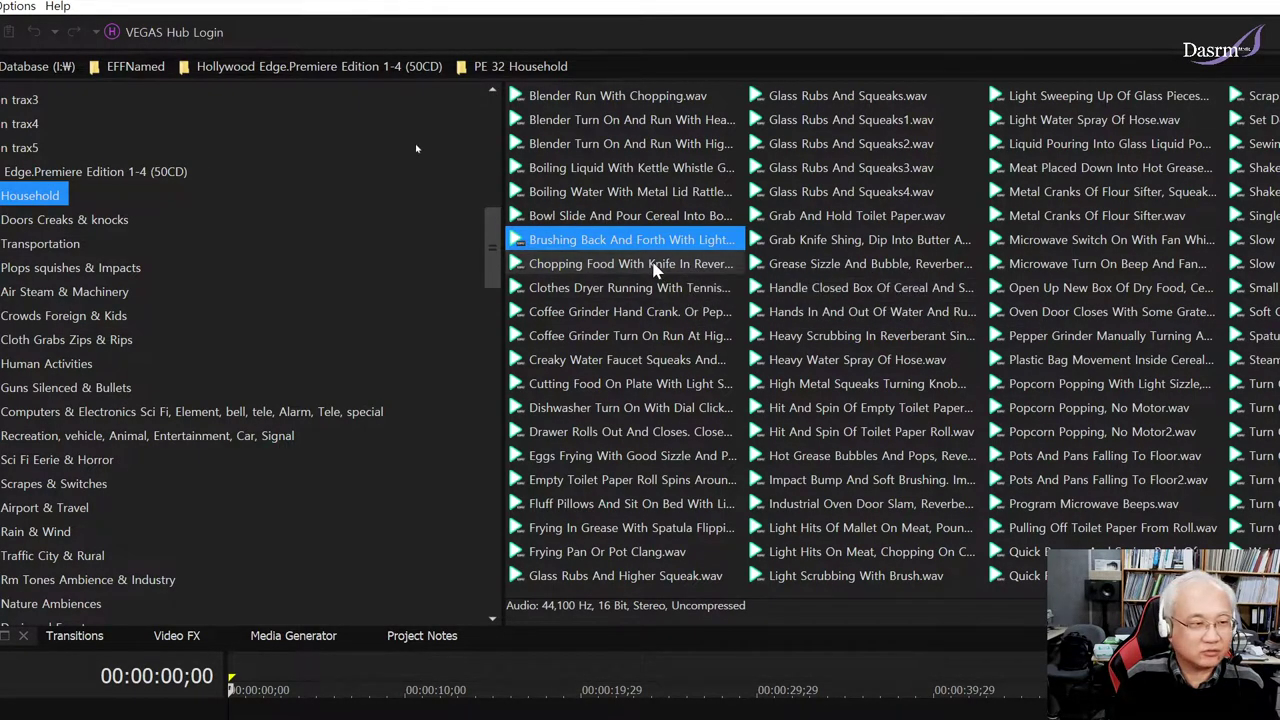
pyautogui.click(660, 266)
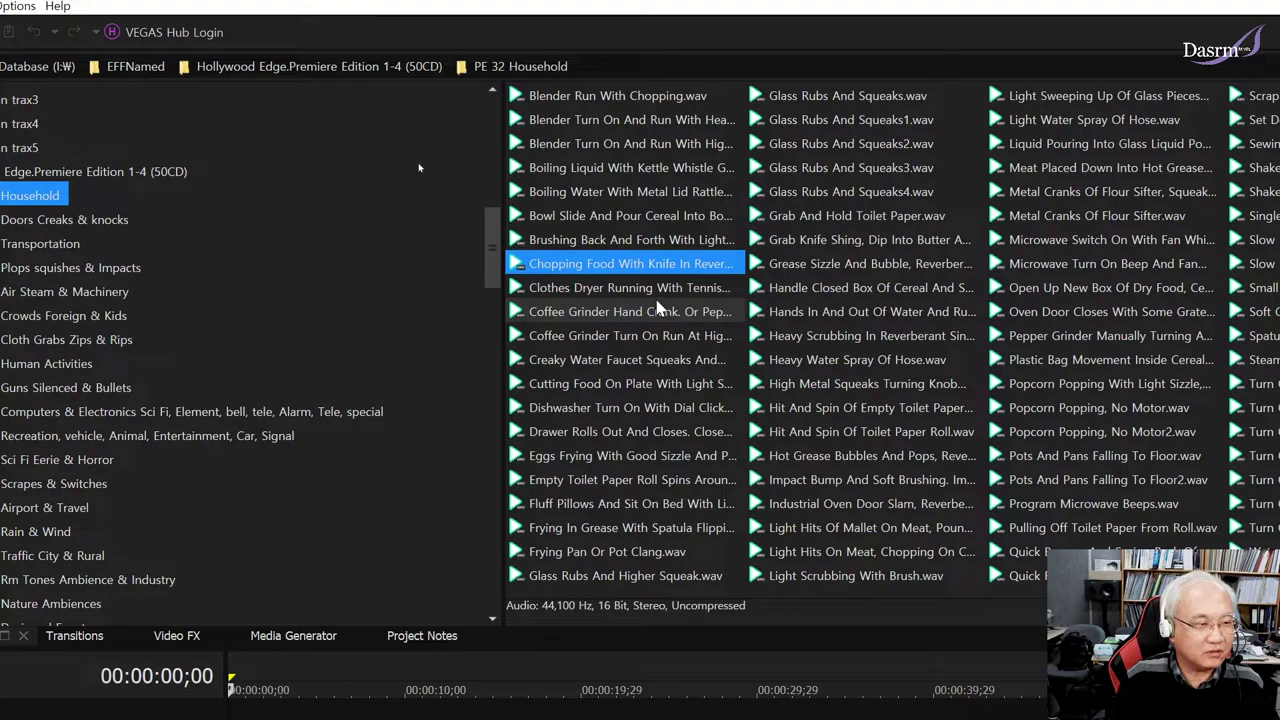
pyautogui.click(652, 288)
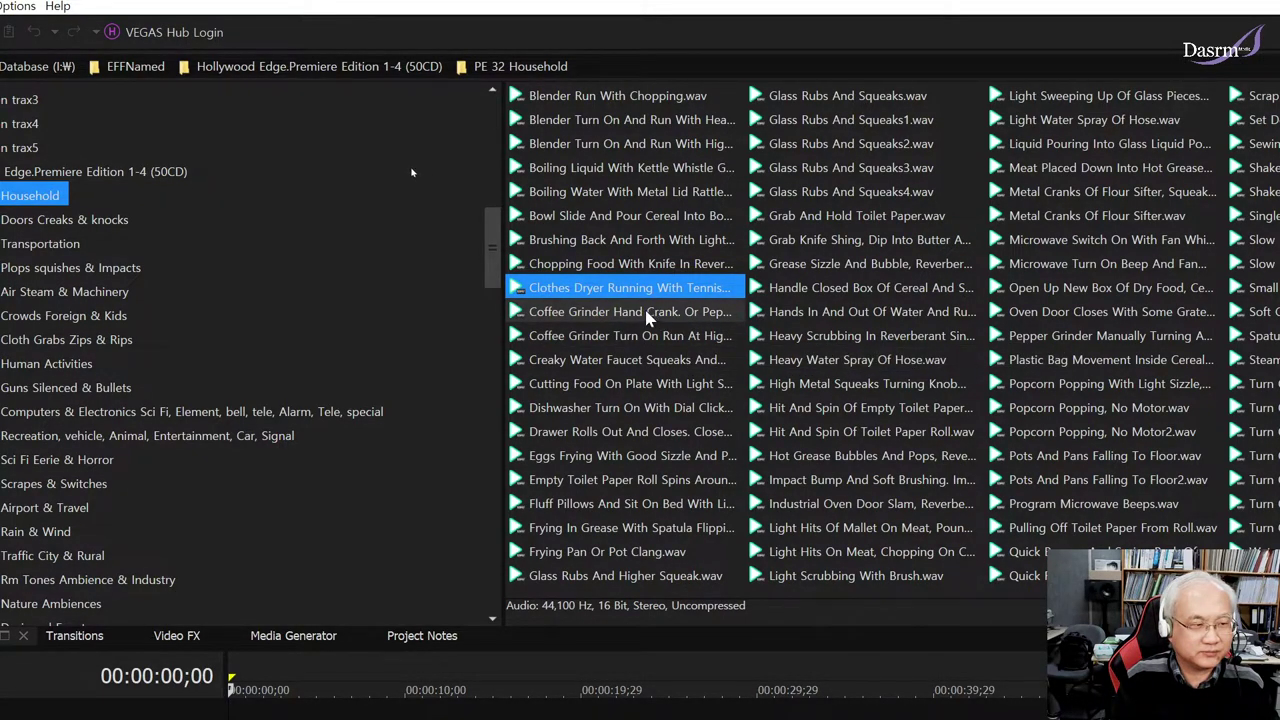
pyautogui.click(641, 313)
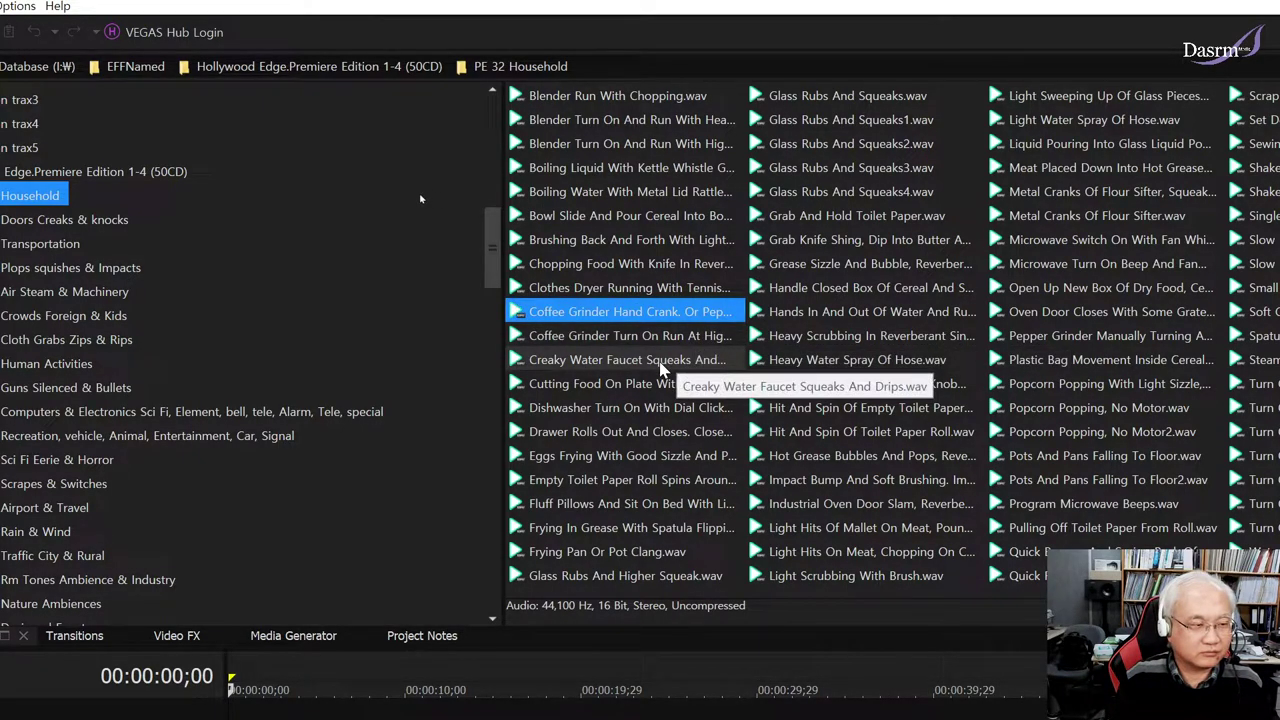
# - Preview and replay the dishwasher, move to the drawer rolling clip, then preview and replay the eggs frying sizzle
pyautogui.click(680, 417)
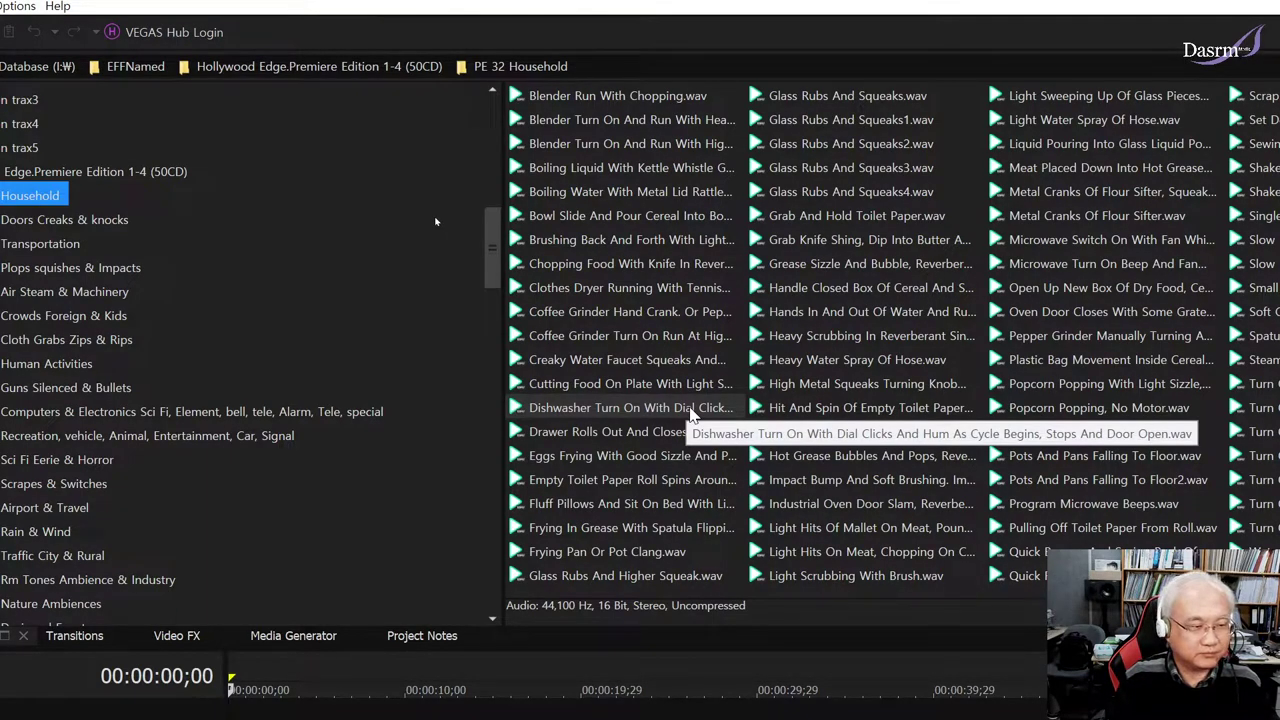
pyautogui.click(690, 410)
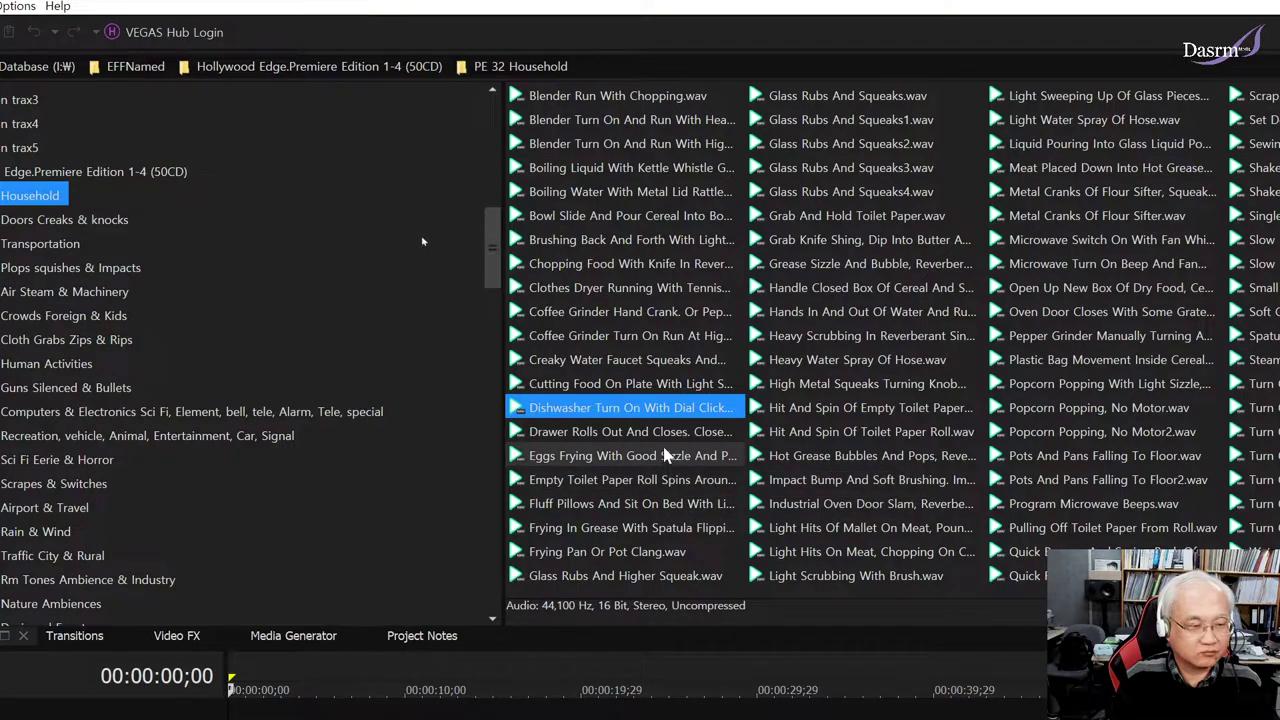
pyautogui.press('Down')
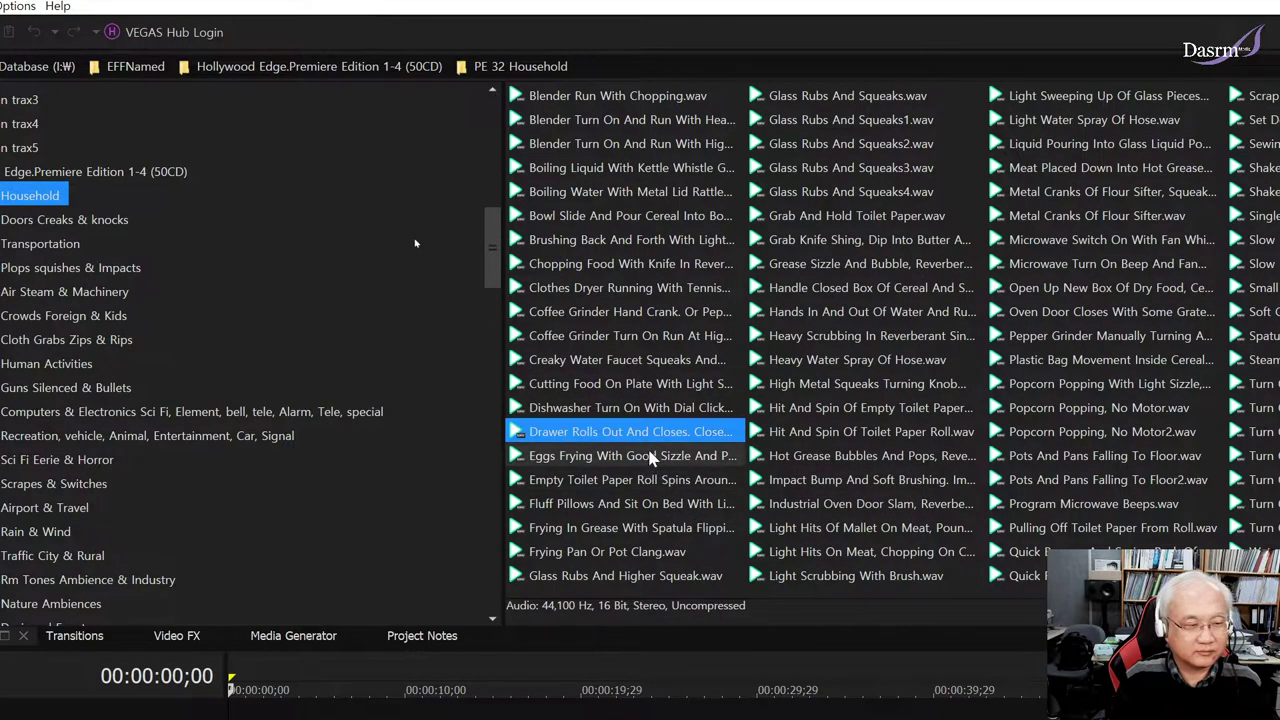
pyautogui.click(649, 453)
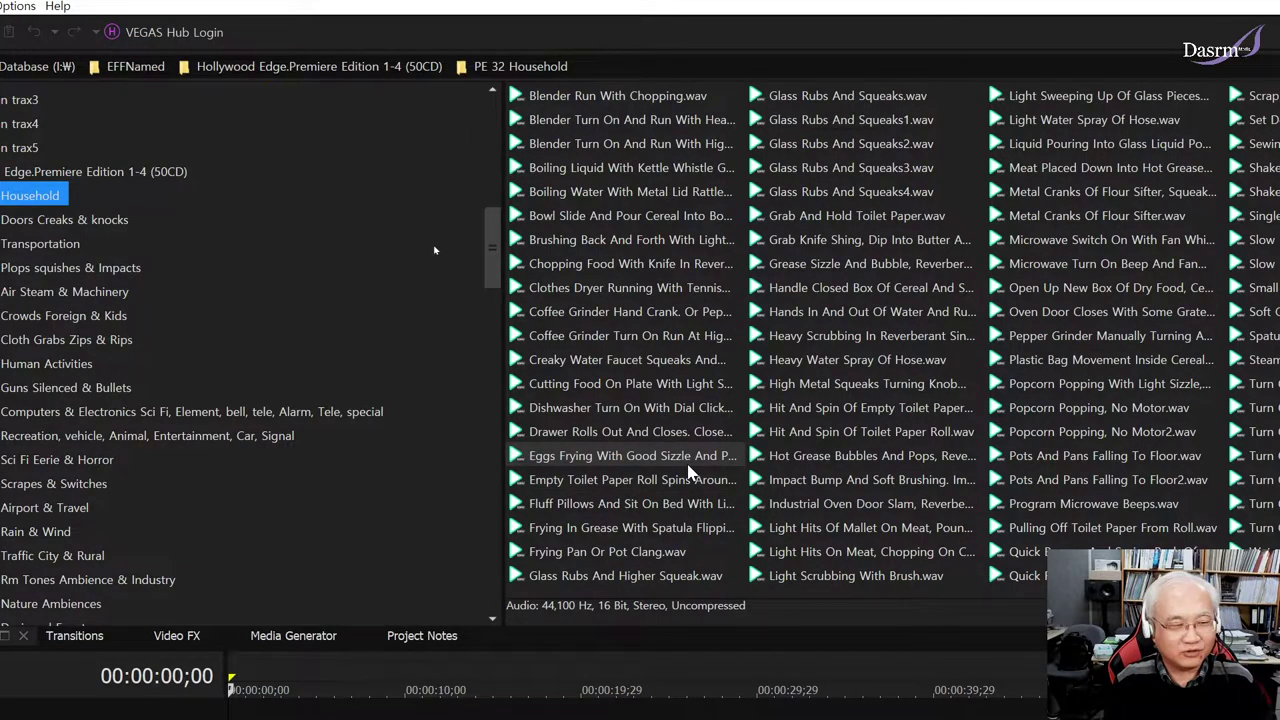
pyautogui.click(688, 467)
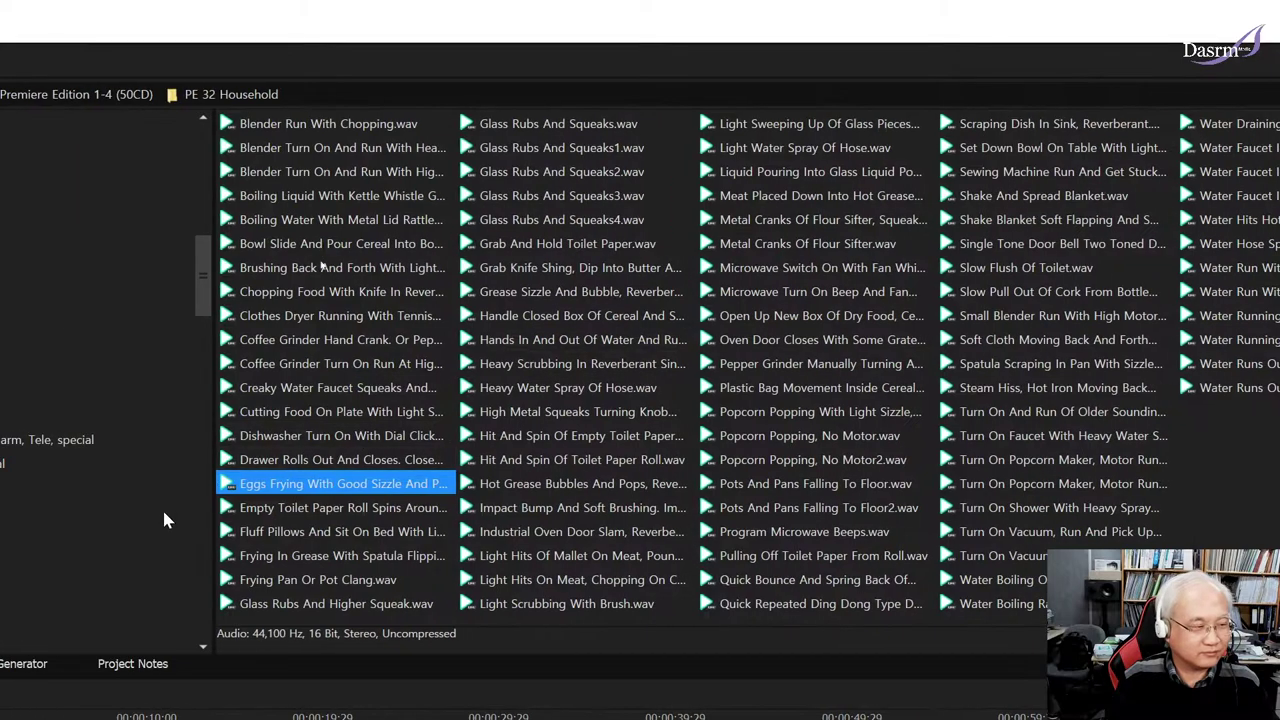
# - Preview the empty toilet paper roll, pillow fluffing, spatula flipping egg and Frying Pan Or Pot Clang clips
pyautogui.click(470, 508)
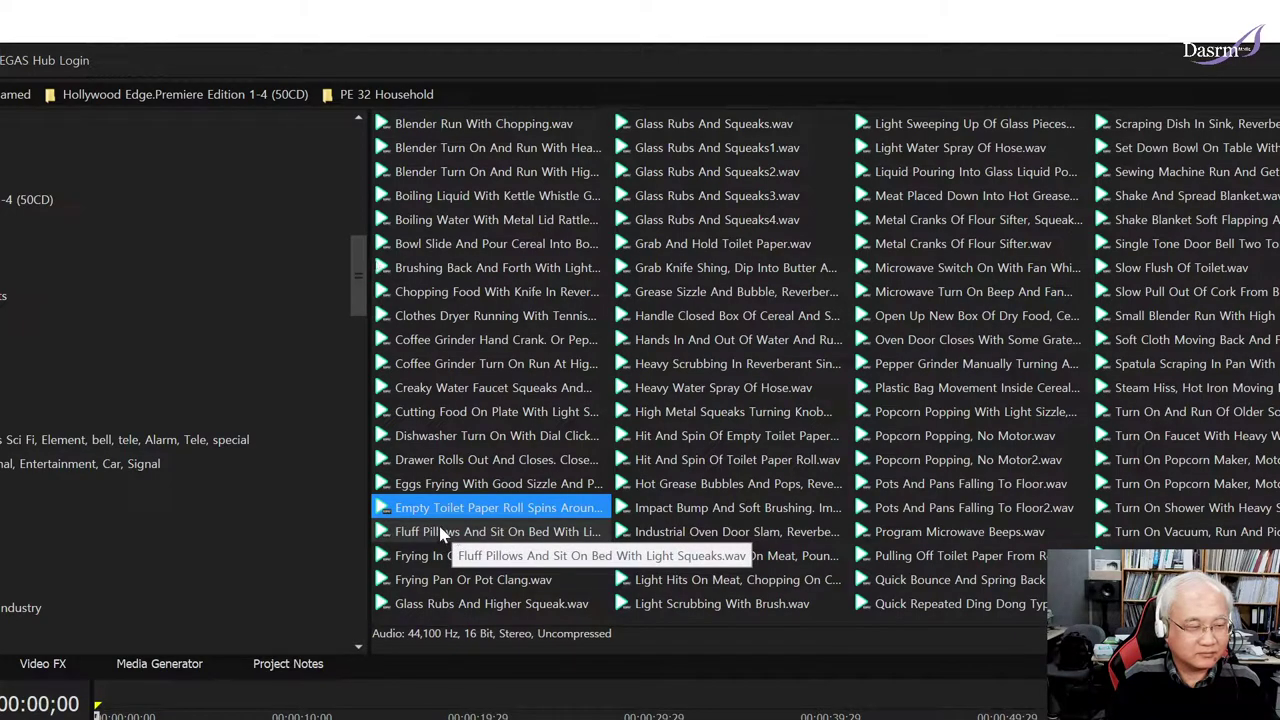
pyautogui.click(484, 510)
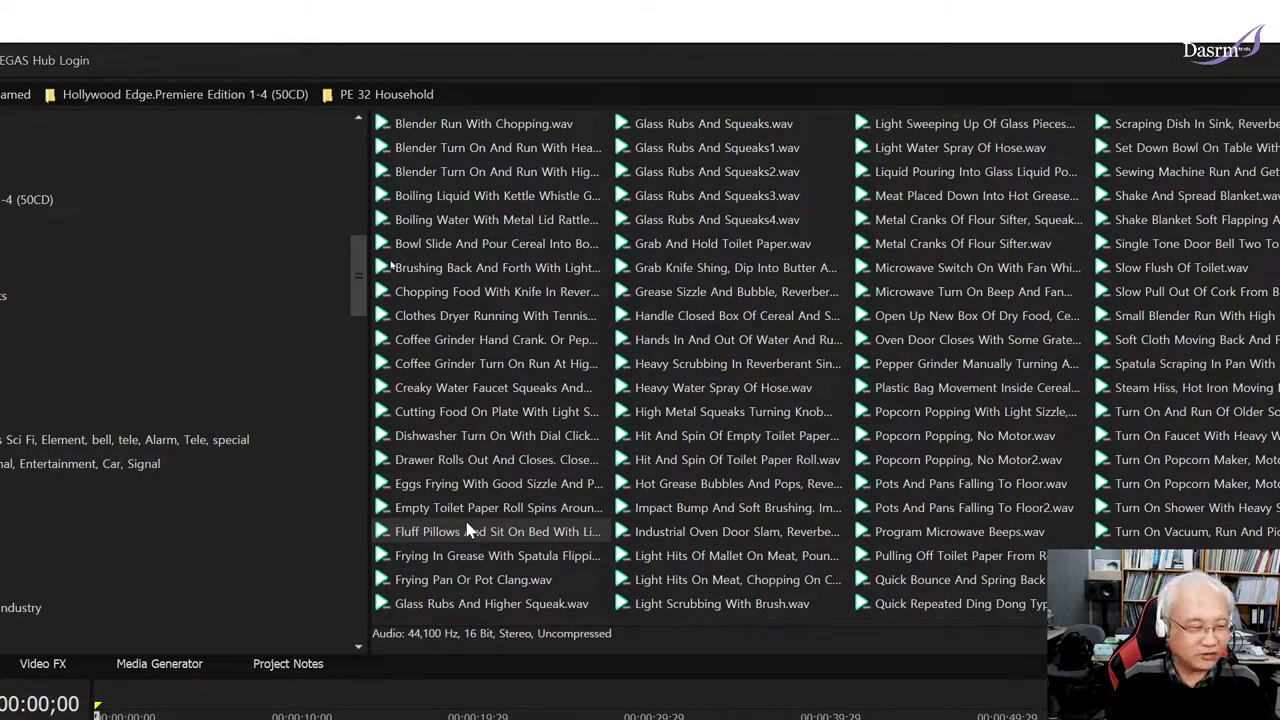
pyautogui.click(467, 530)
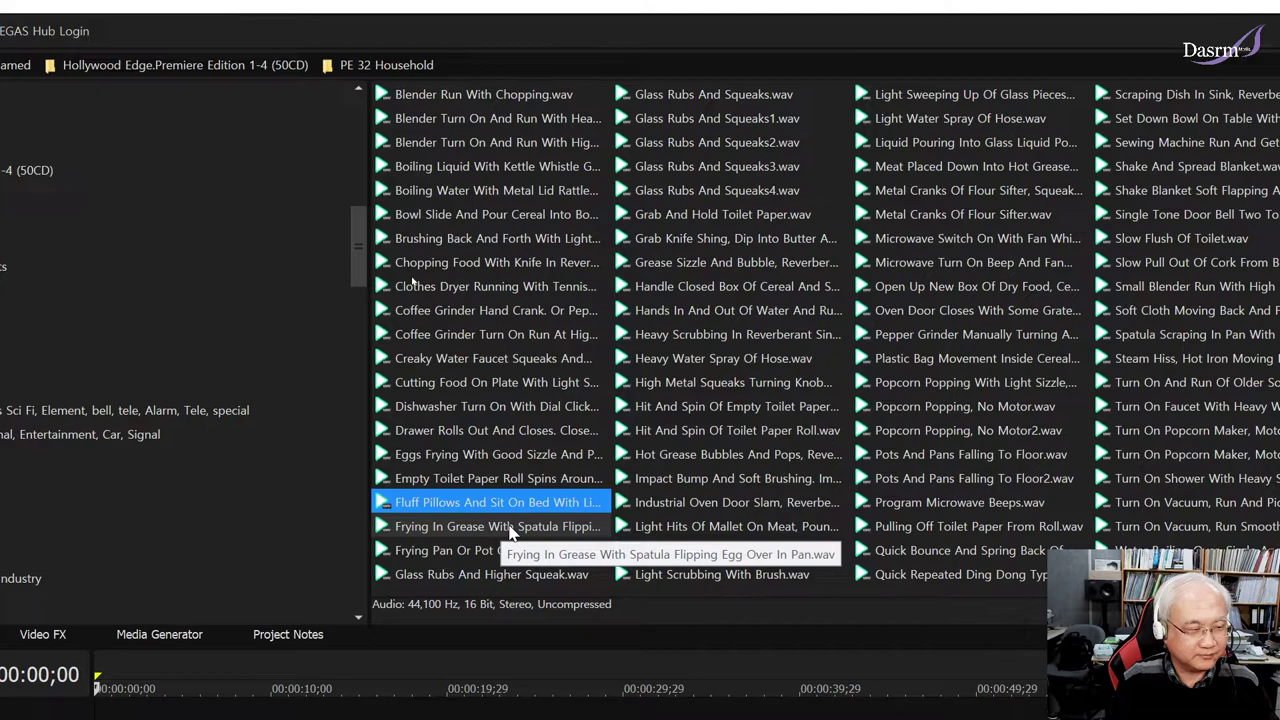
pyautogui.click(510, 530)
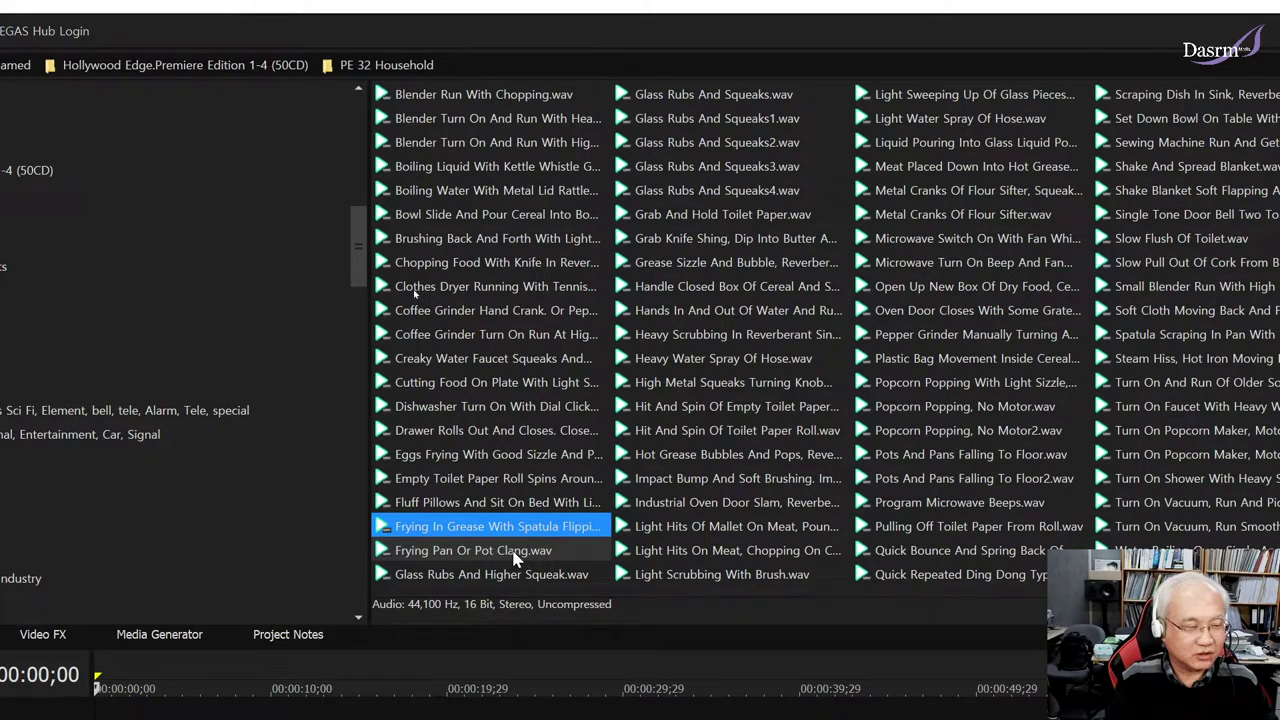
pyautogui.click(514, 553)
pyautogui.click(527, 561)
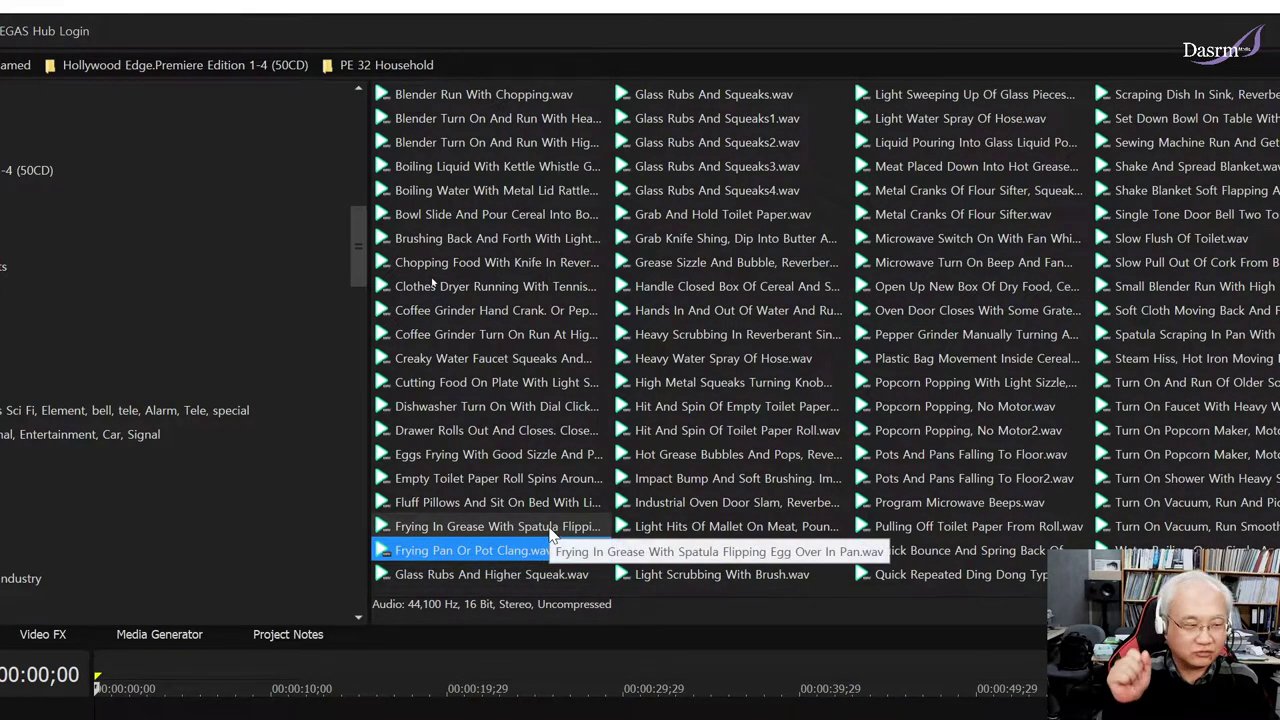
# - Preview the four Glass Rubs And Squeaks files, the flour sifter and the manual pepper grinder
pyautogui.click(578, 576)
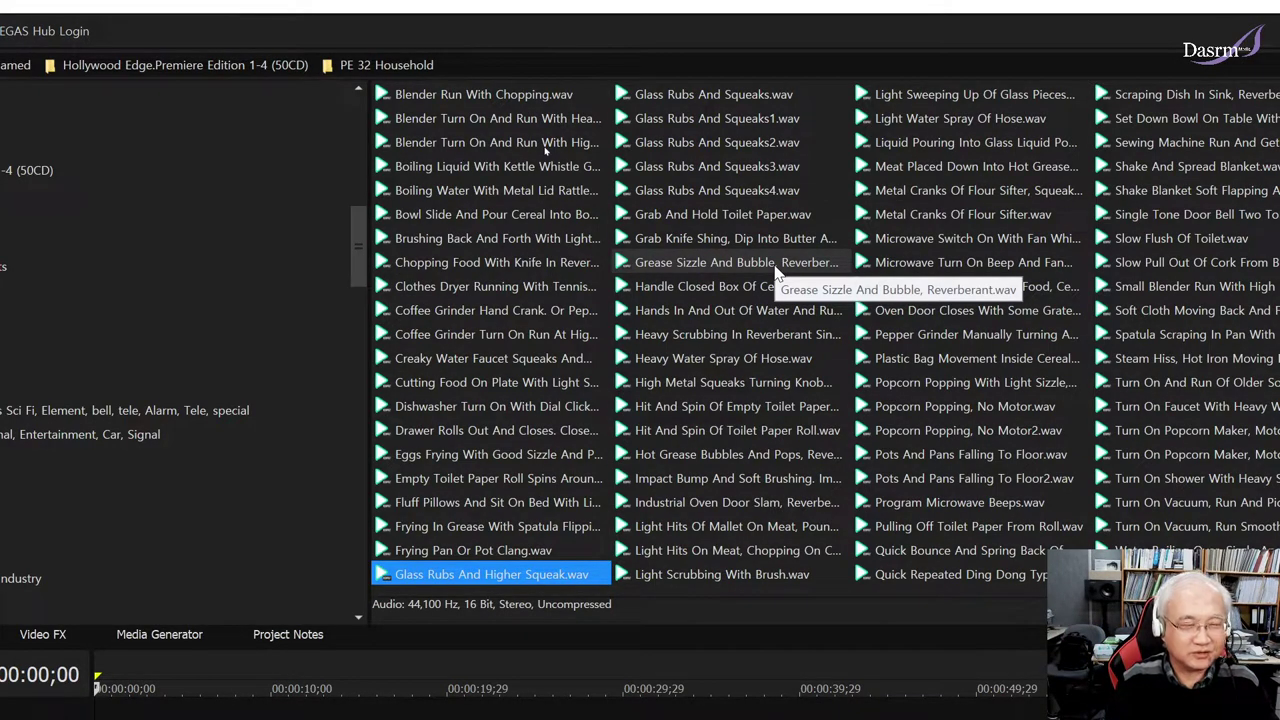
pyautogui.click(735, 100)
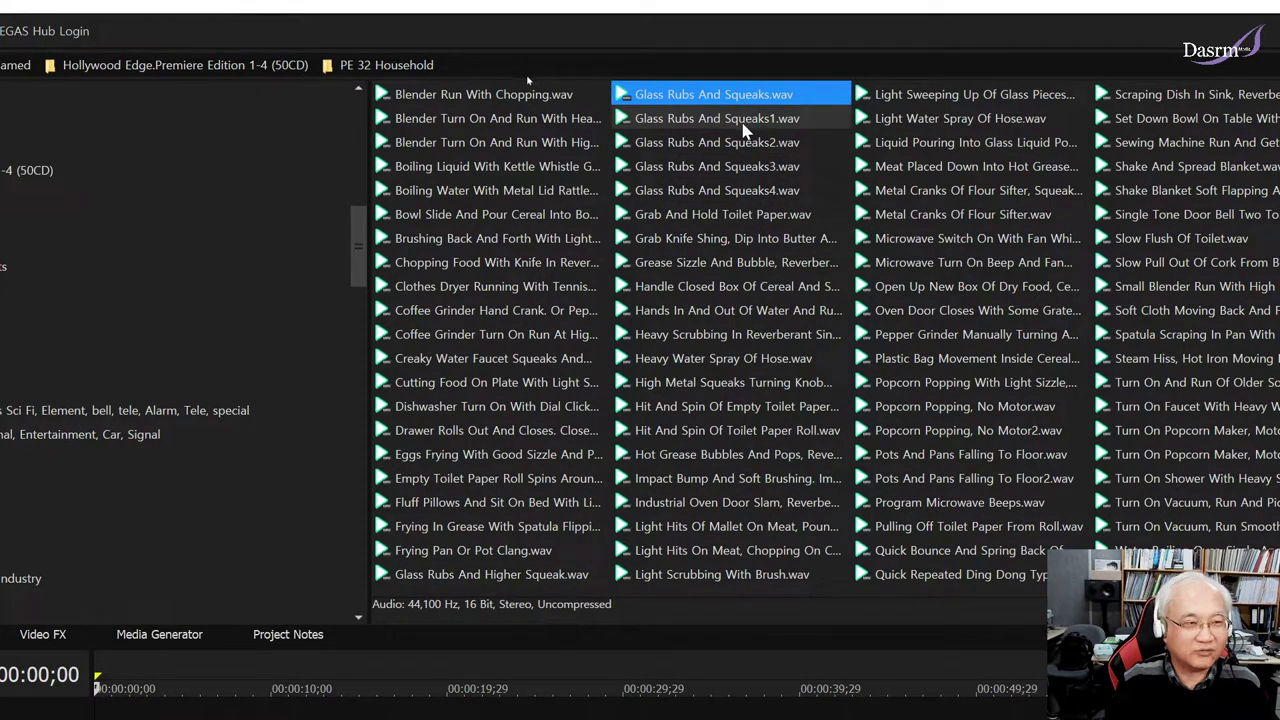
pyautogui.click(745, 120)
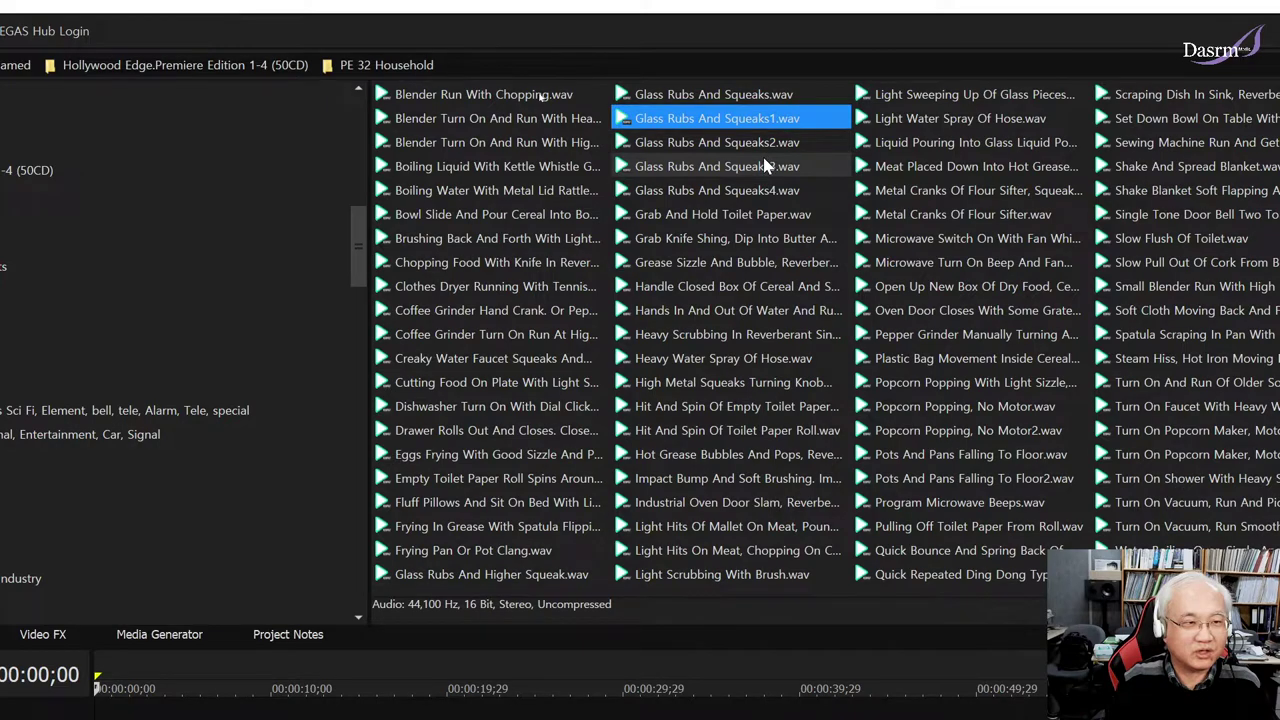
pyautogui.click(754, 145)
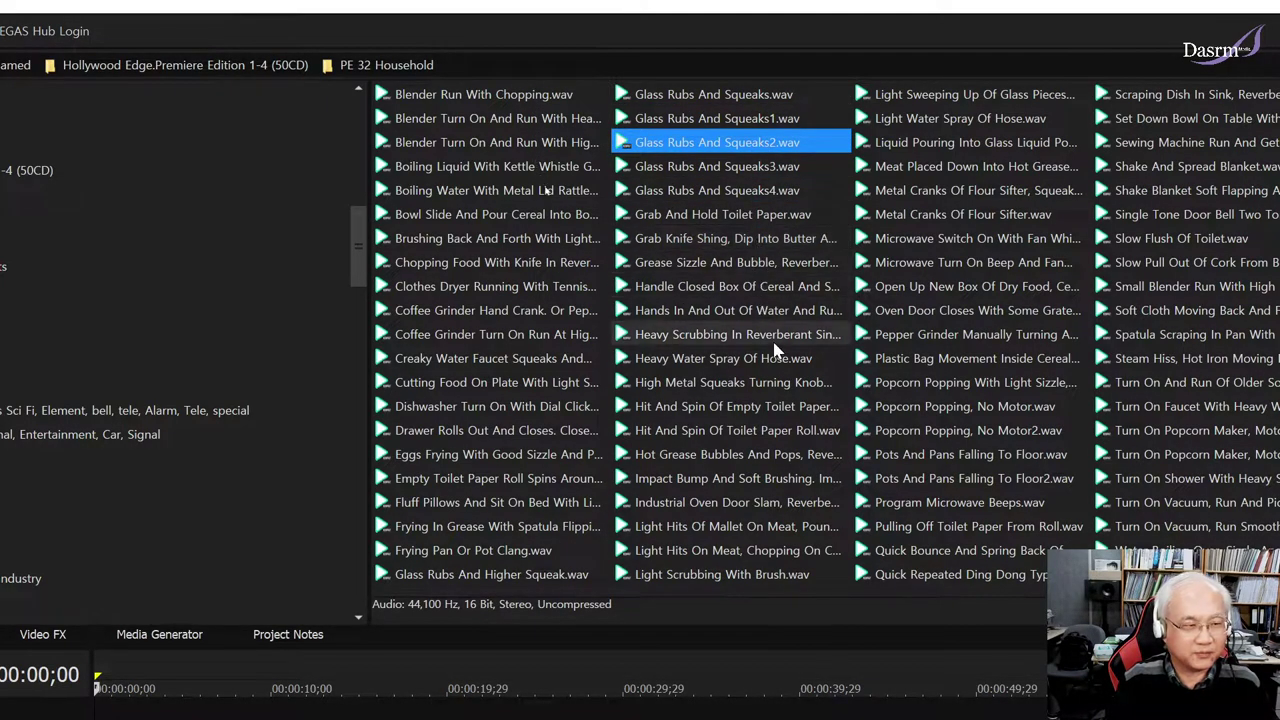
pyautogui.click(948, 192)
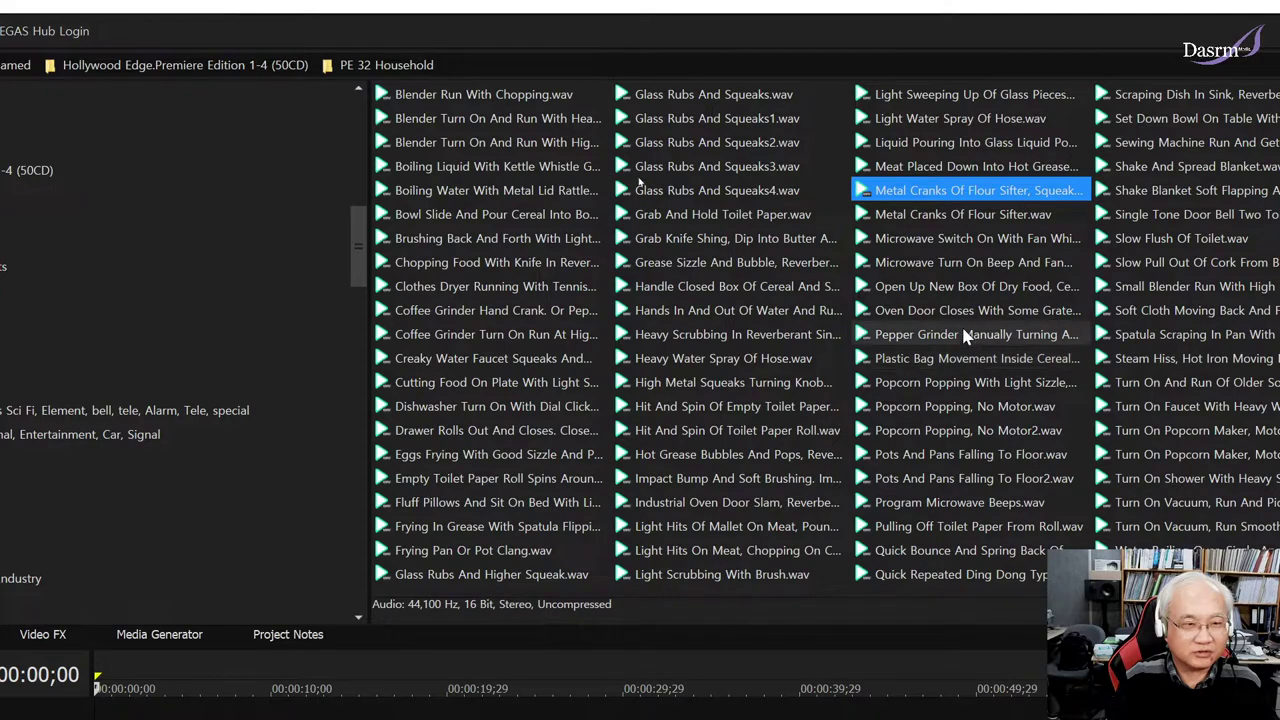
pyautogui.click(945, 338)
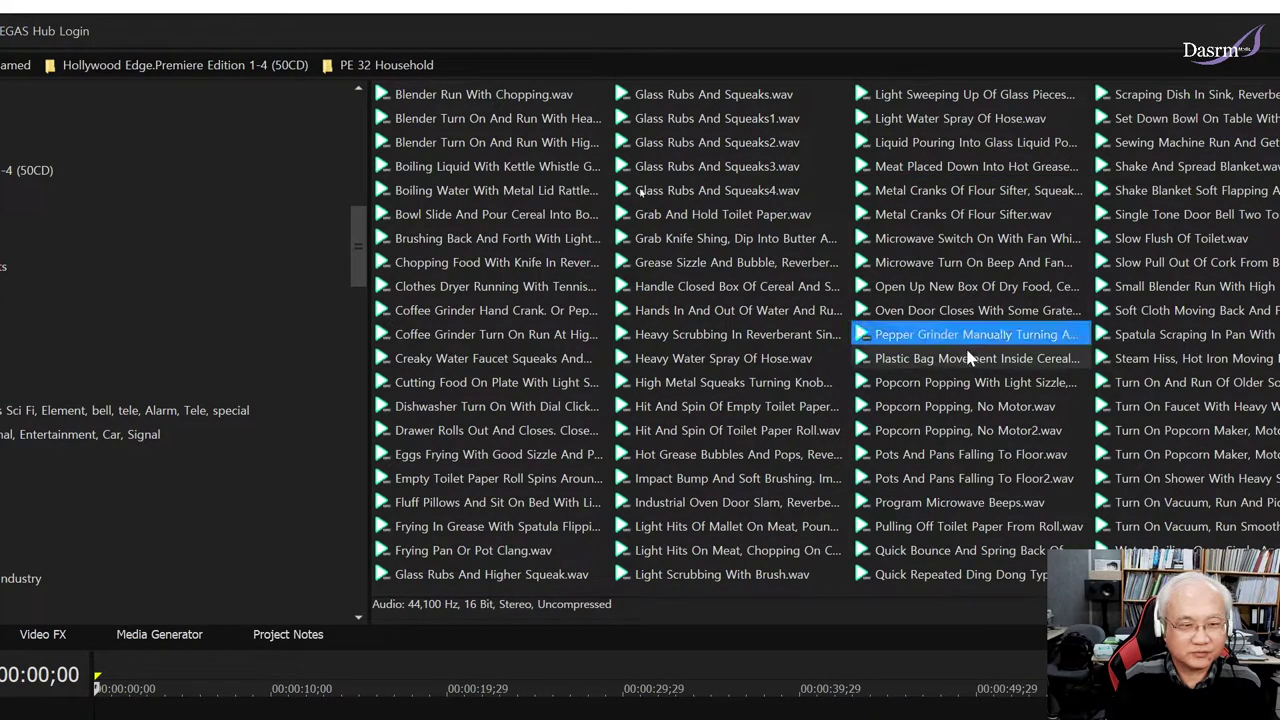
pyautogui.hscroll(2, 1123, 373)
pyautogui.hscroll(2, 1123, 373)
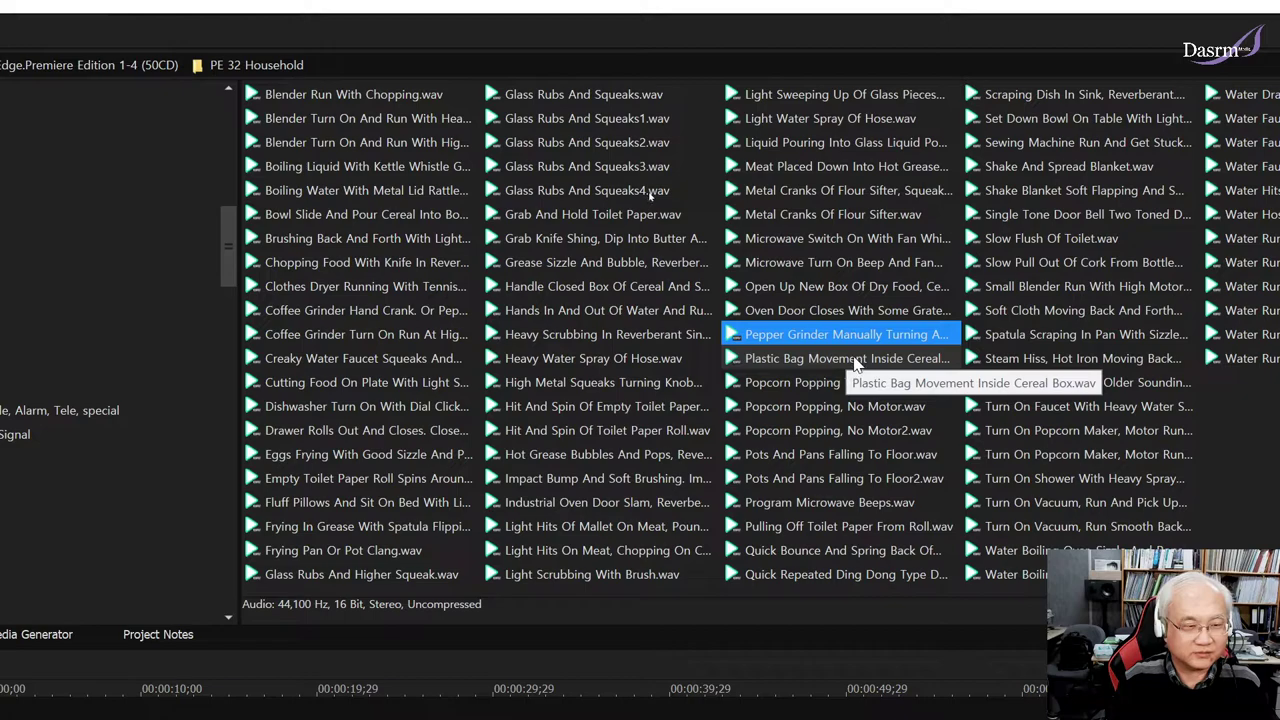
# - Preview the popcorn popping with sizzle clip and replay Pots And Pans Falling To Floor.wav
pyautogui.click(857, 387)
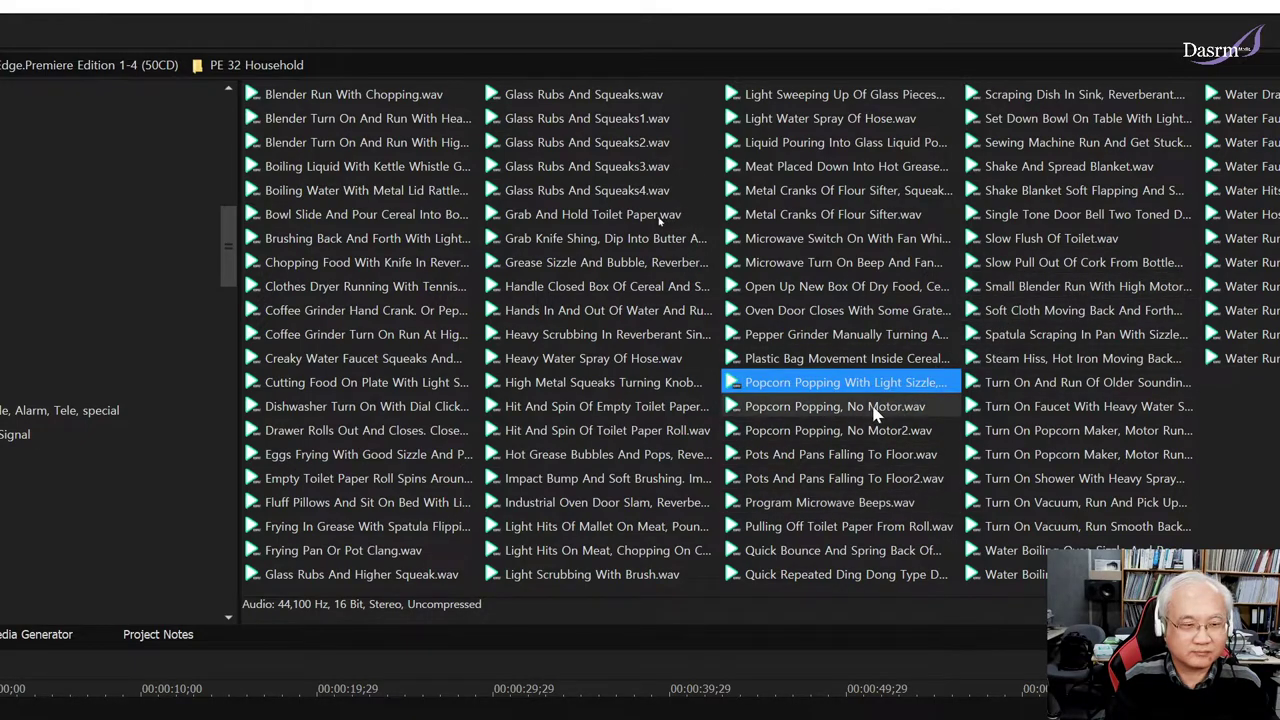
pyautogui.click(872, 456)
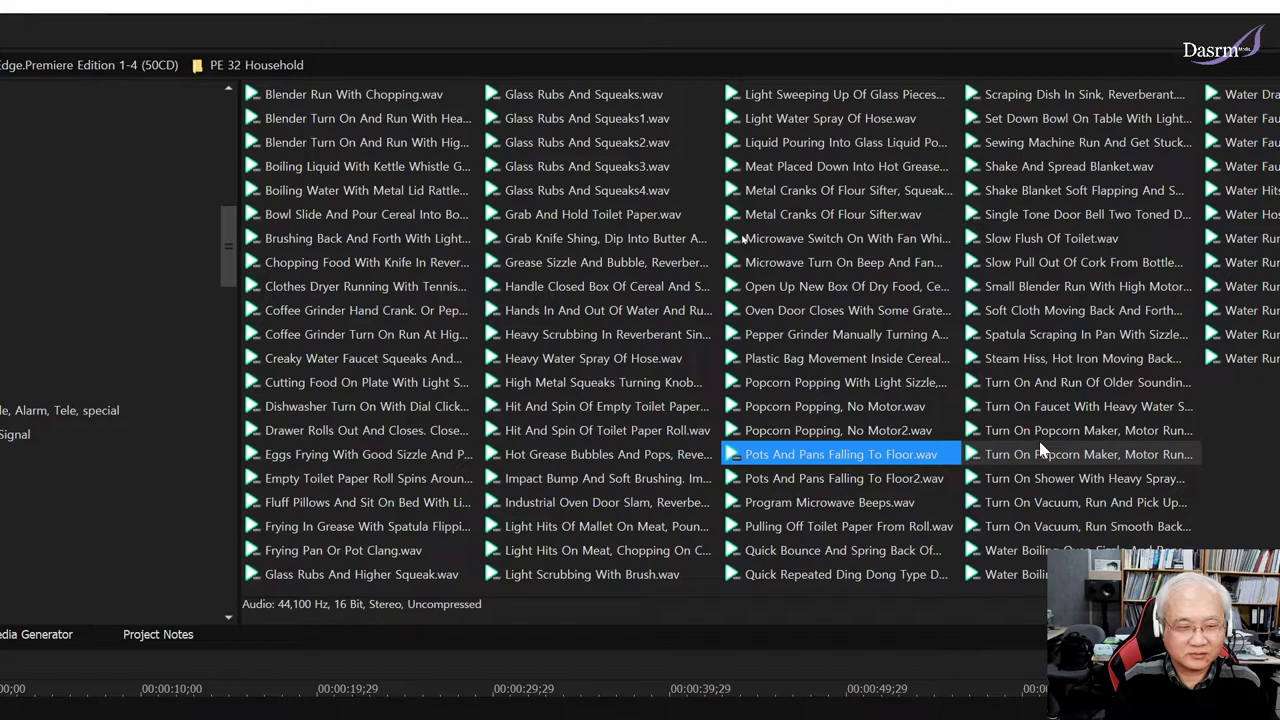
pyautogui.keyDown('ctrl'); pyautogui.click(824, 452); pyautogui.keyUp('ctrl')
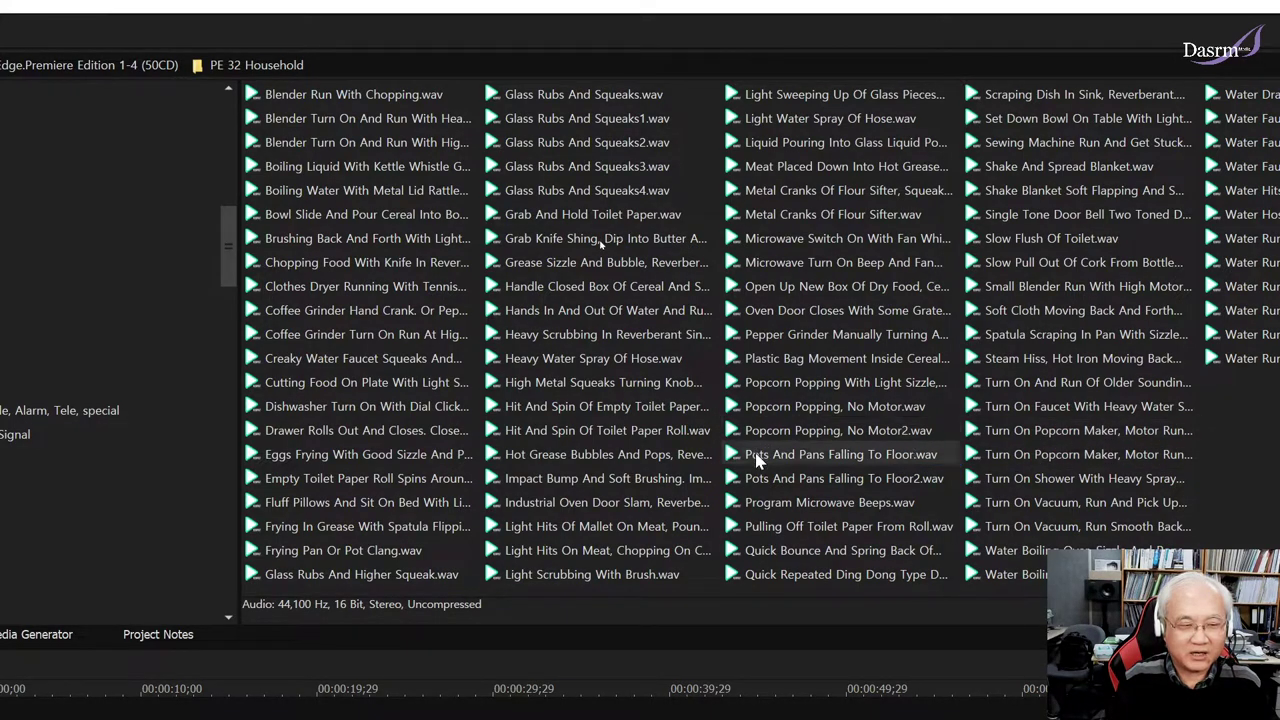
pyautogui.click(916, 458)
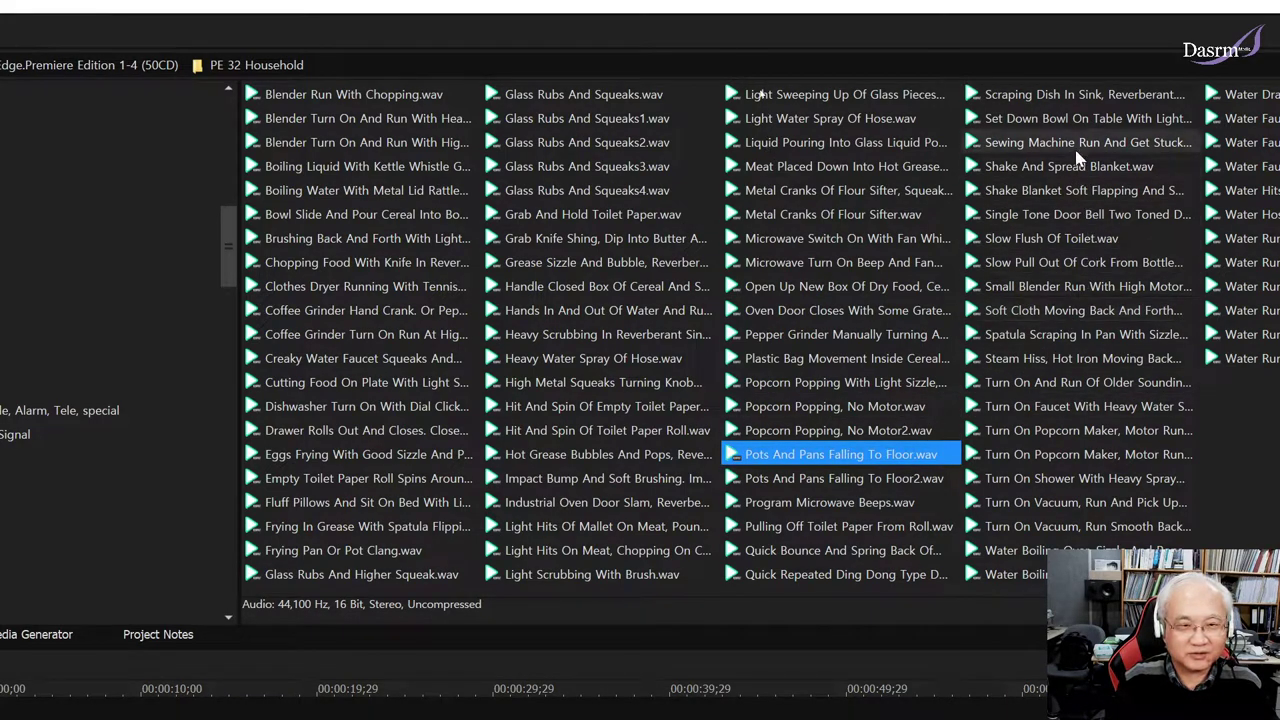
# - Play the Shake And Spread Blanket, soft blanket flapping and soft cloth moving sounds
pyautogui.click(1065, 172)
pyautogui.click(1065, 172)
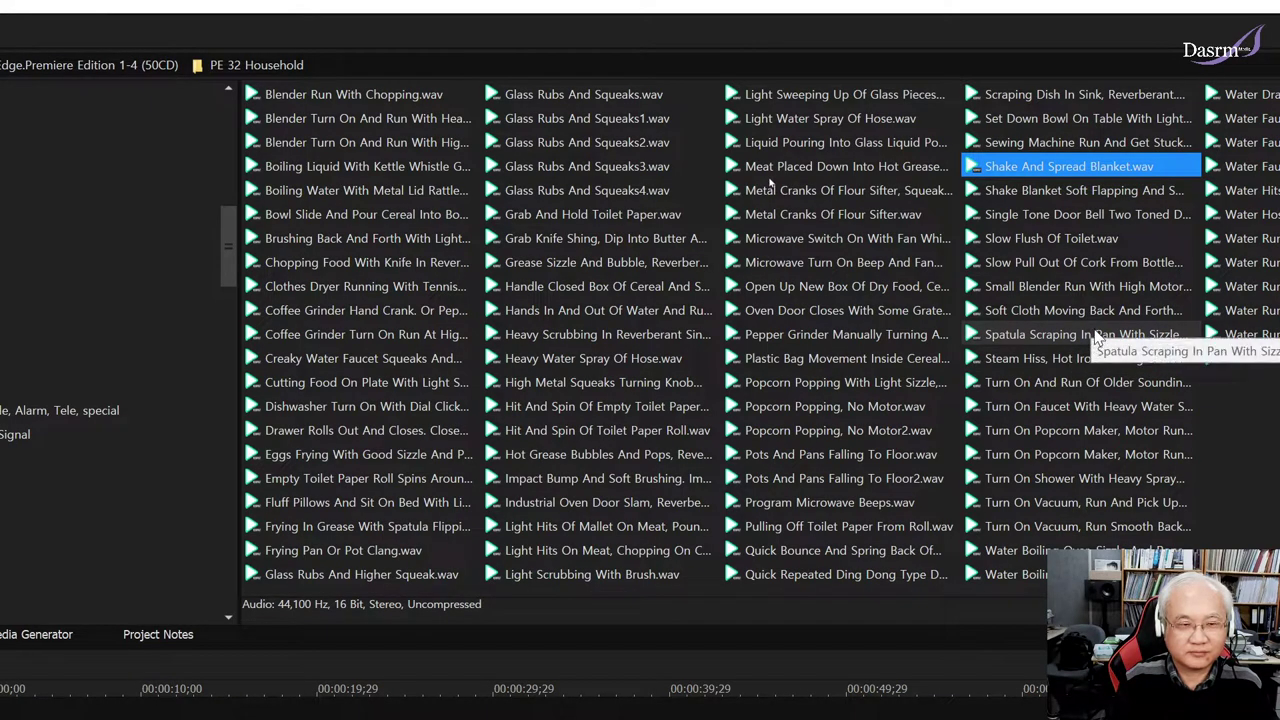
pyautogui.click(1078, 196)
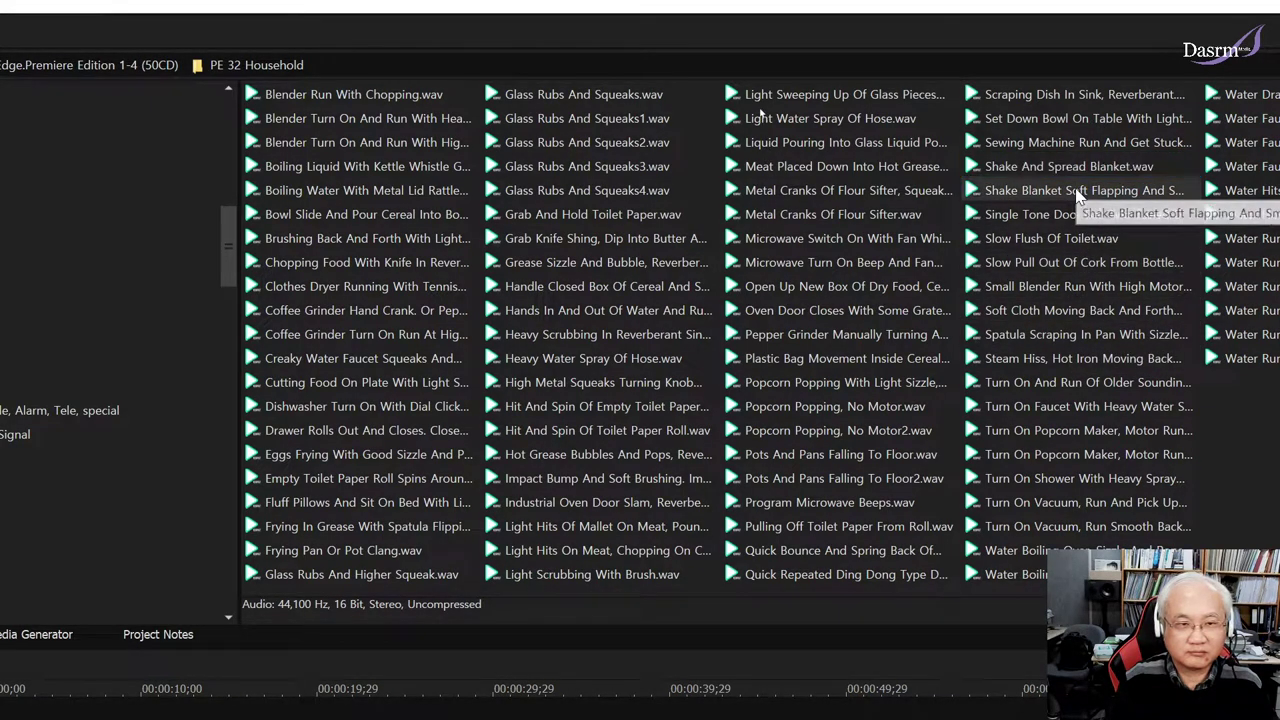
pyautogui.click(1079, 198)
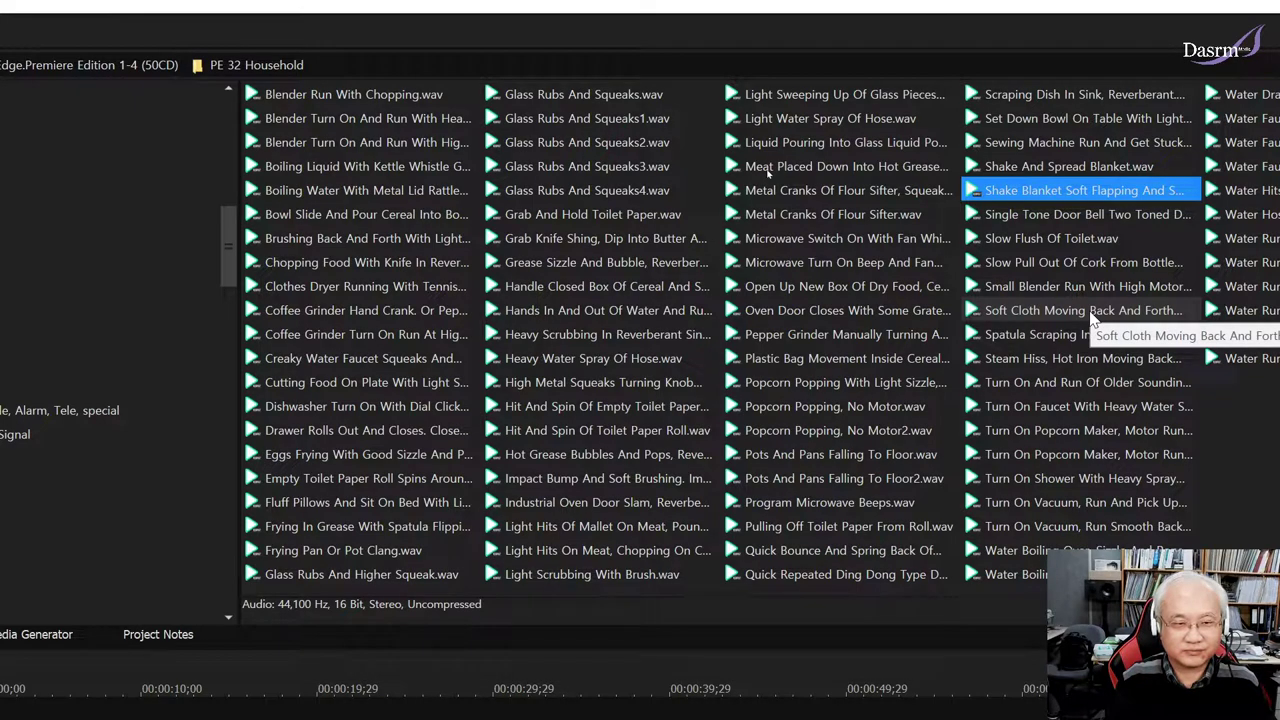
pyautogui.click(1091, 313)
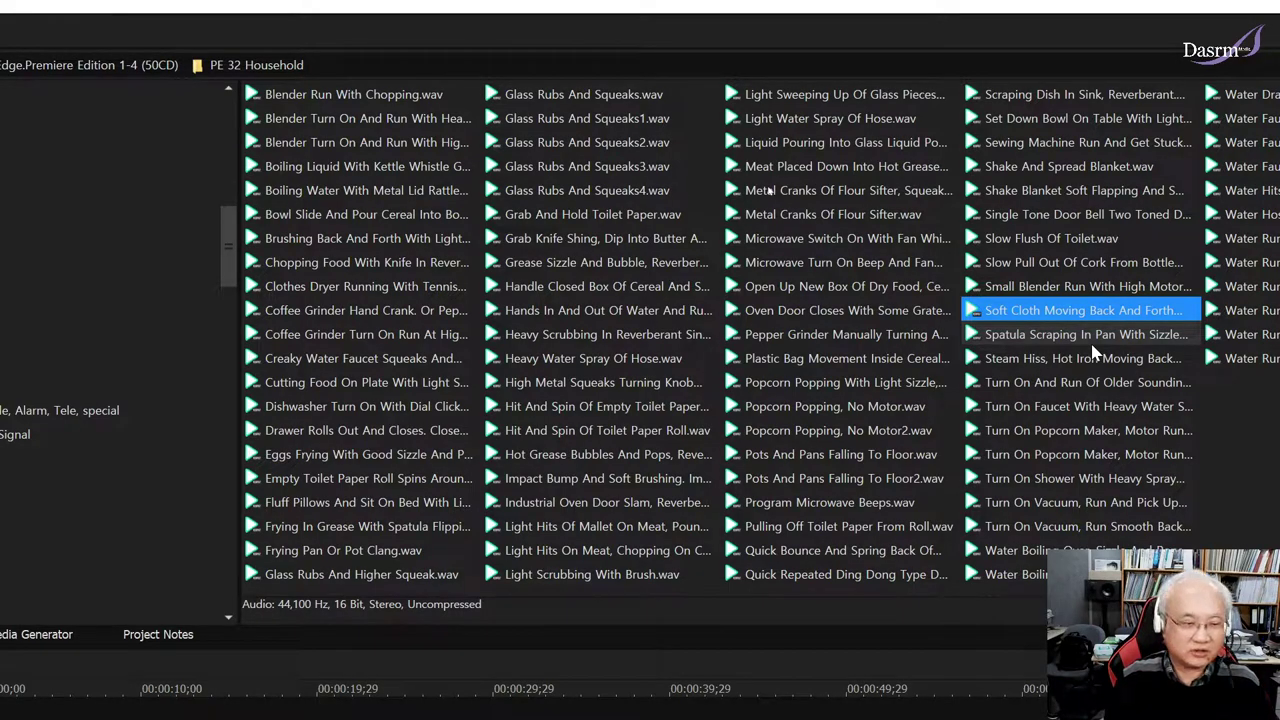
# - Play the small blender running and older-sounding turn on and run clips
pyautogui.click(1055, 287)
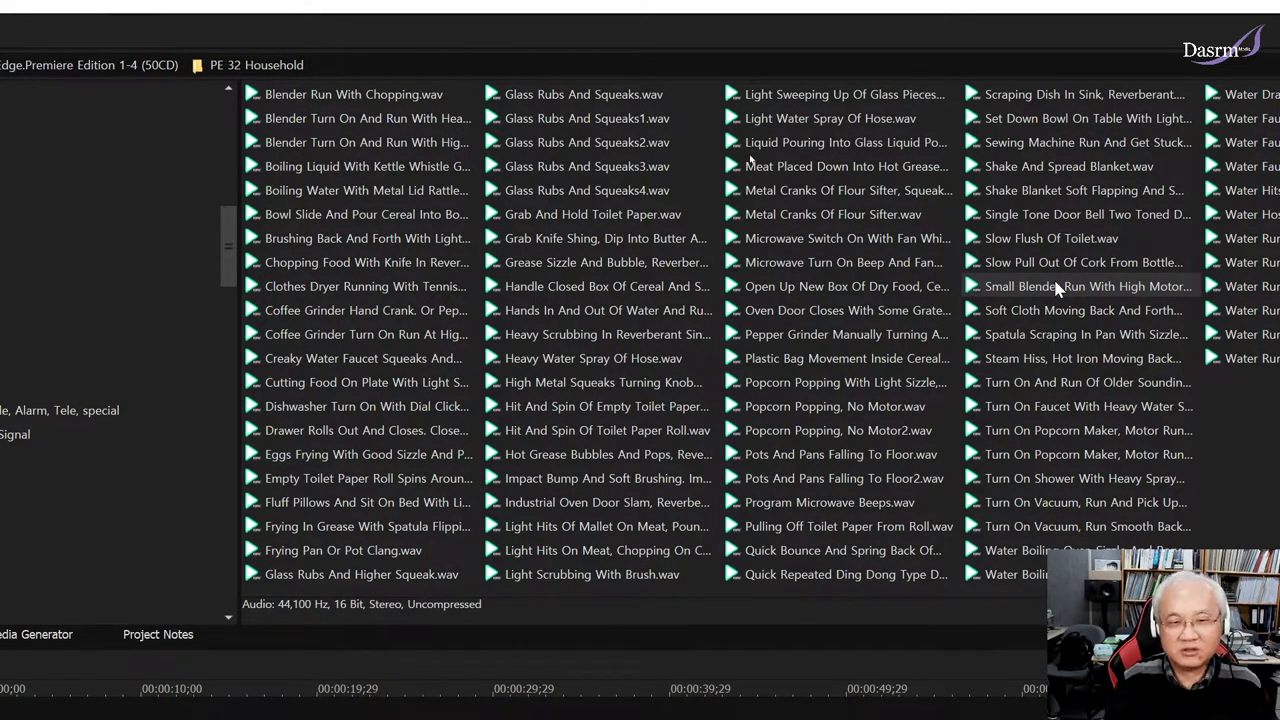
pyautogui.click(1055, 287)
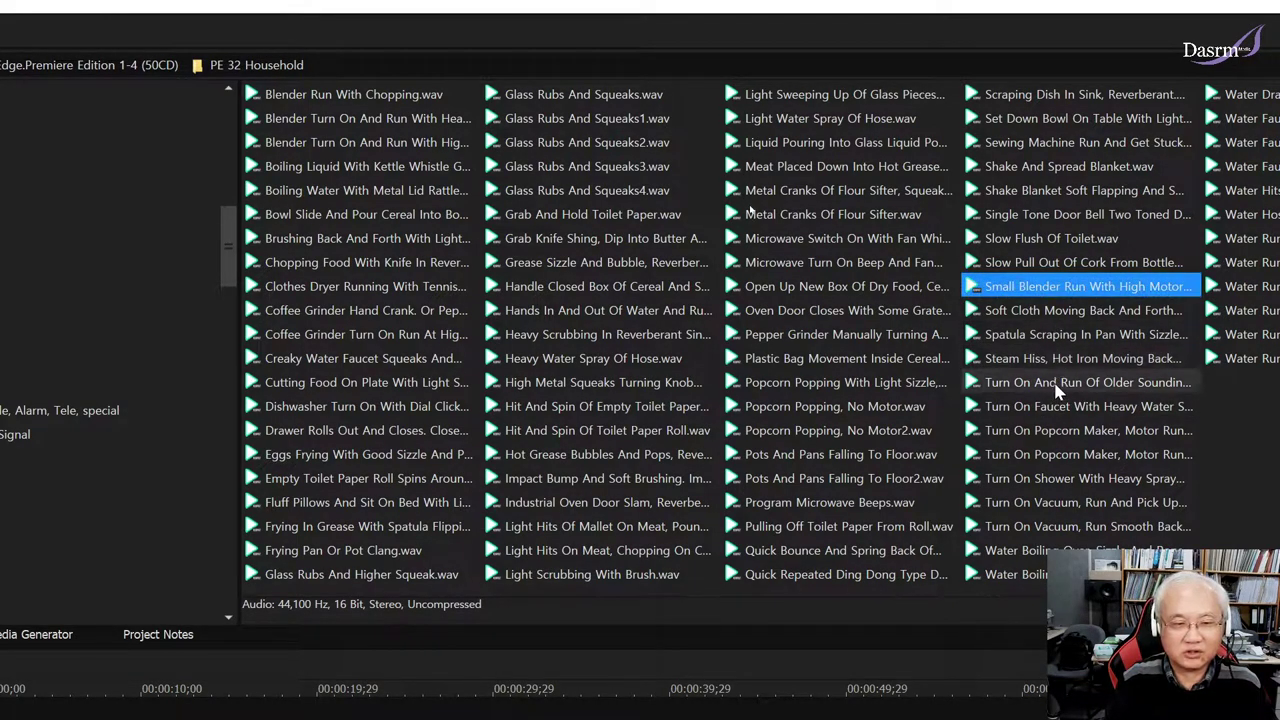
pyautogui.click(1058, 385)
pyautogui.click(1062, 389)
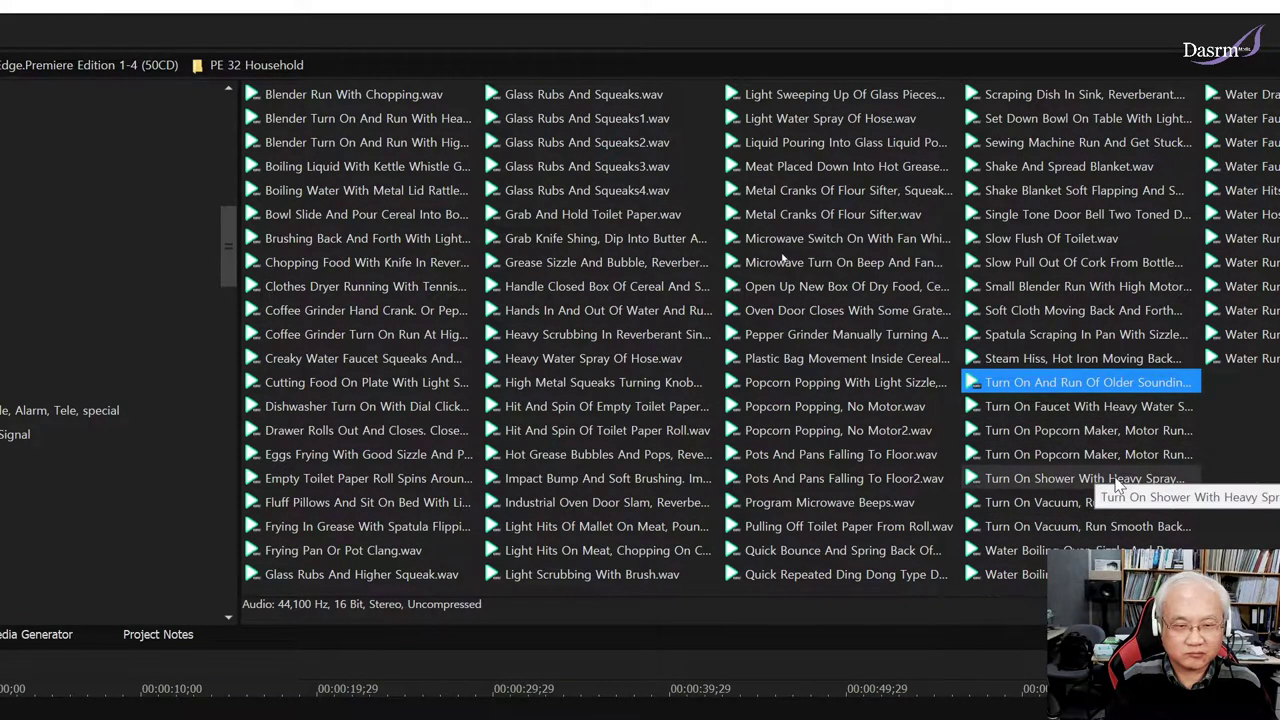
pyautogui.hscroll(3, 1110, 485)
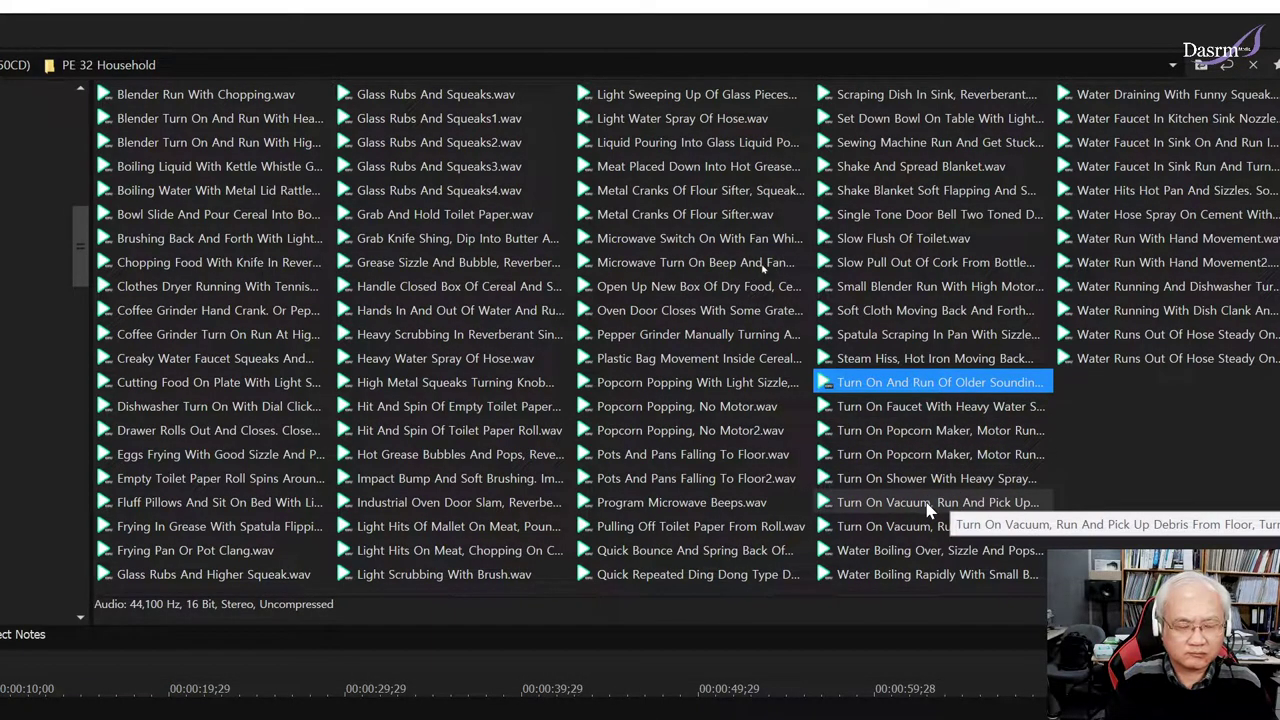
# - Play the second popcorn maker, vacuum debris and water boiling over sounds, then open PE 33 Doors Creaks & knocks
pyautogui.click(935, 456)
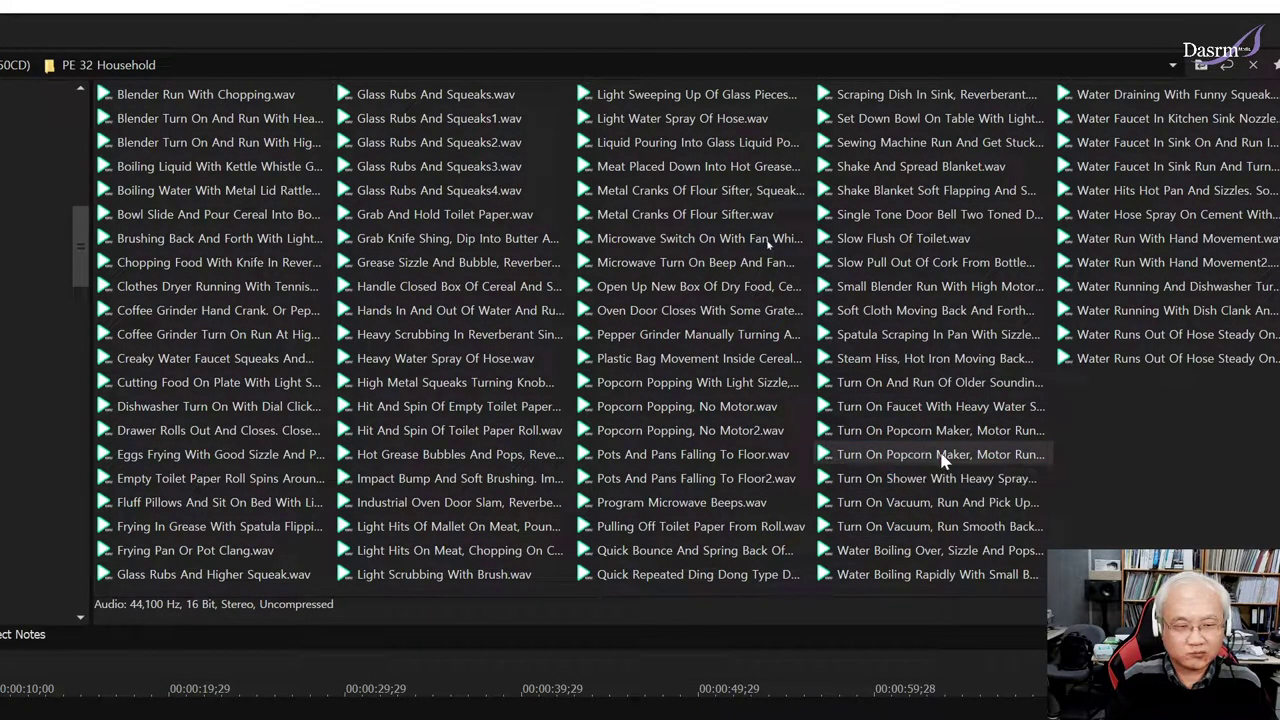
pyautogui.click(943, 456)
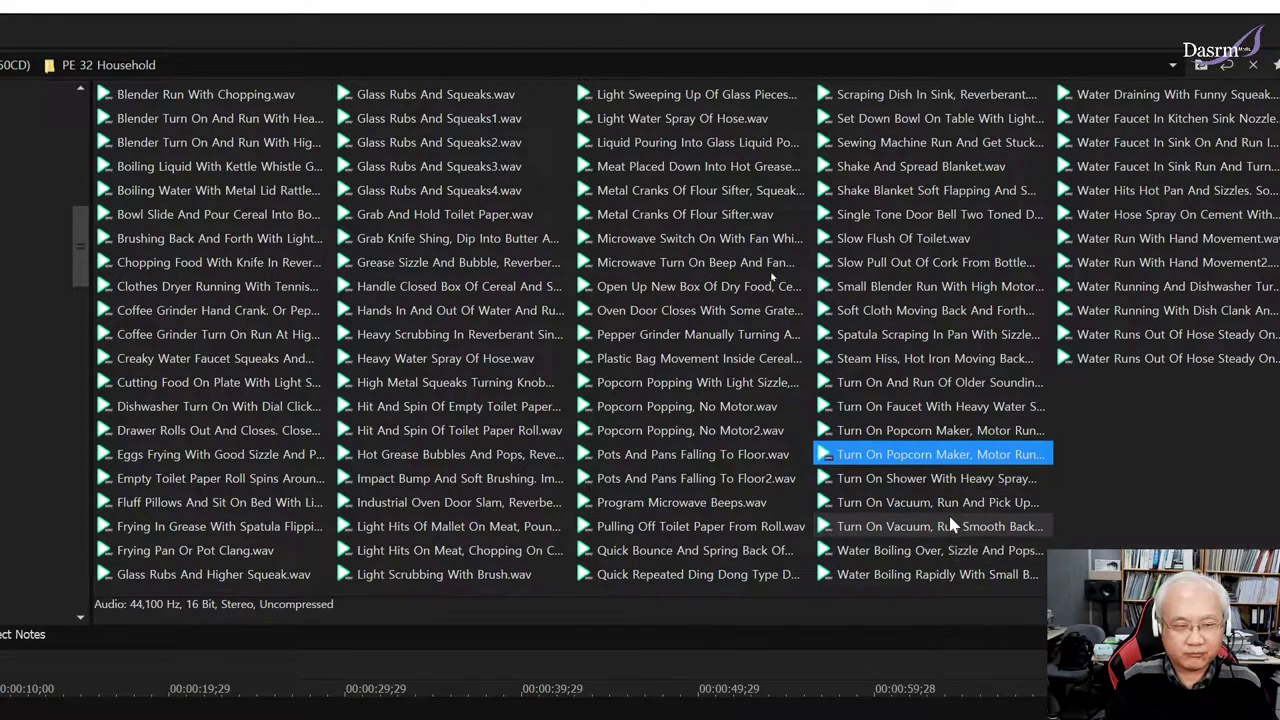
pyautogui.click(930, 510)
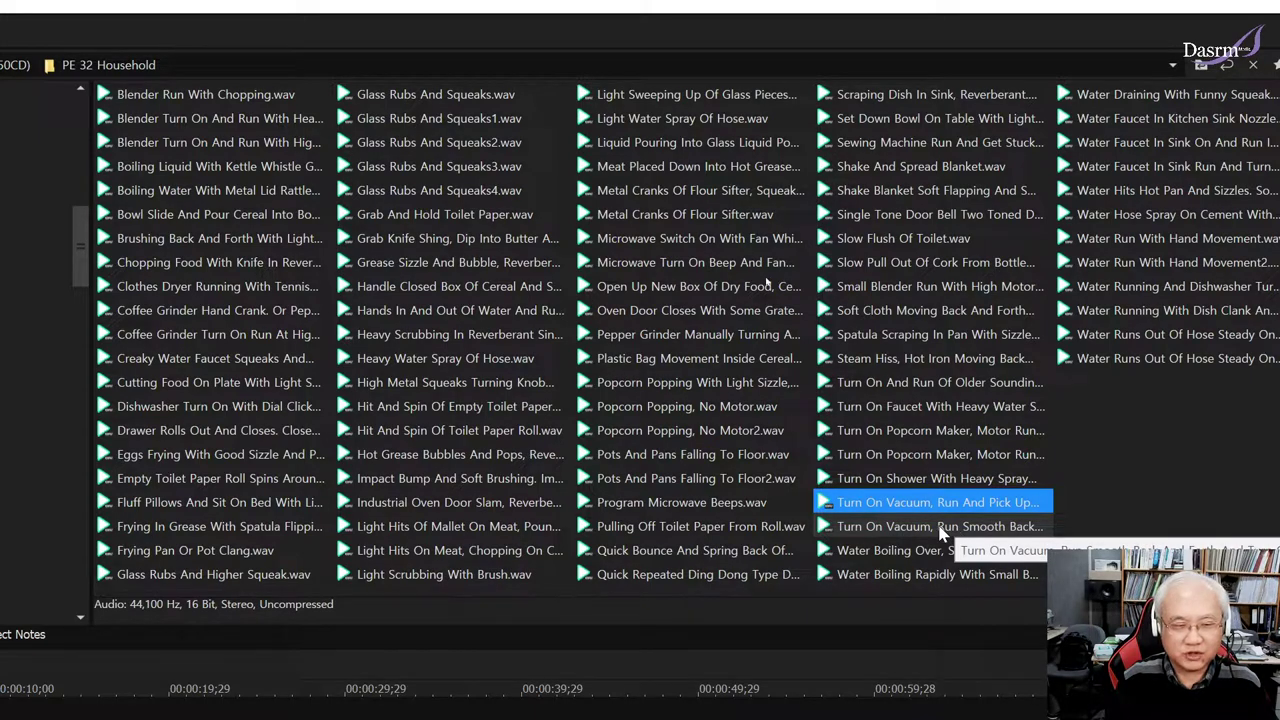
pyautogui.click(937, 553)
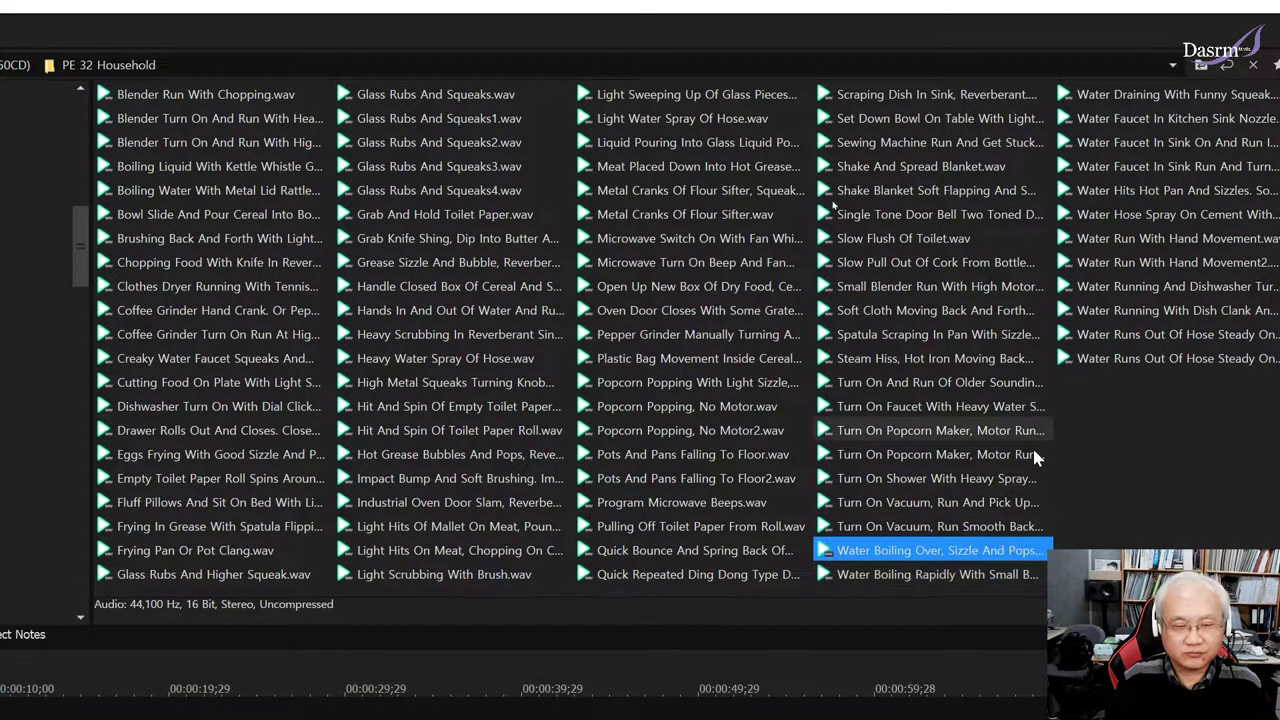
pyautogui.hscroll(1, 1120, 270)
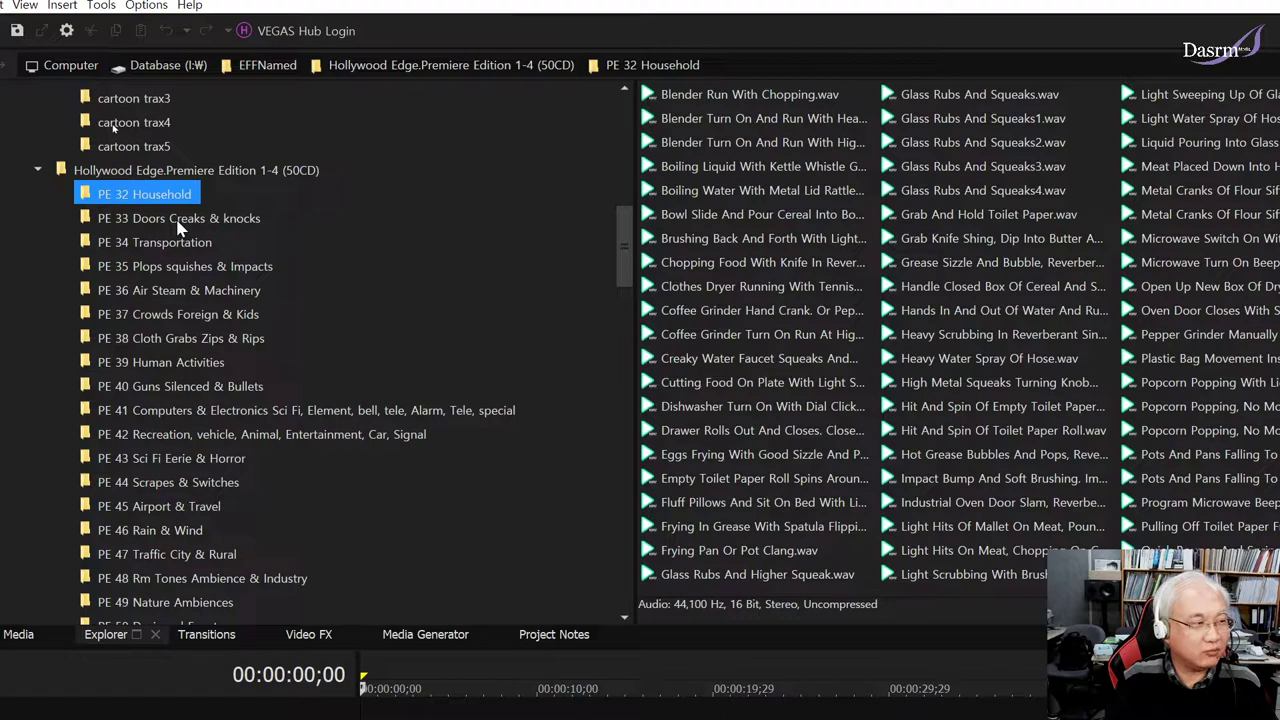
pyautogui.click(180, 220)
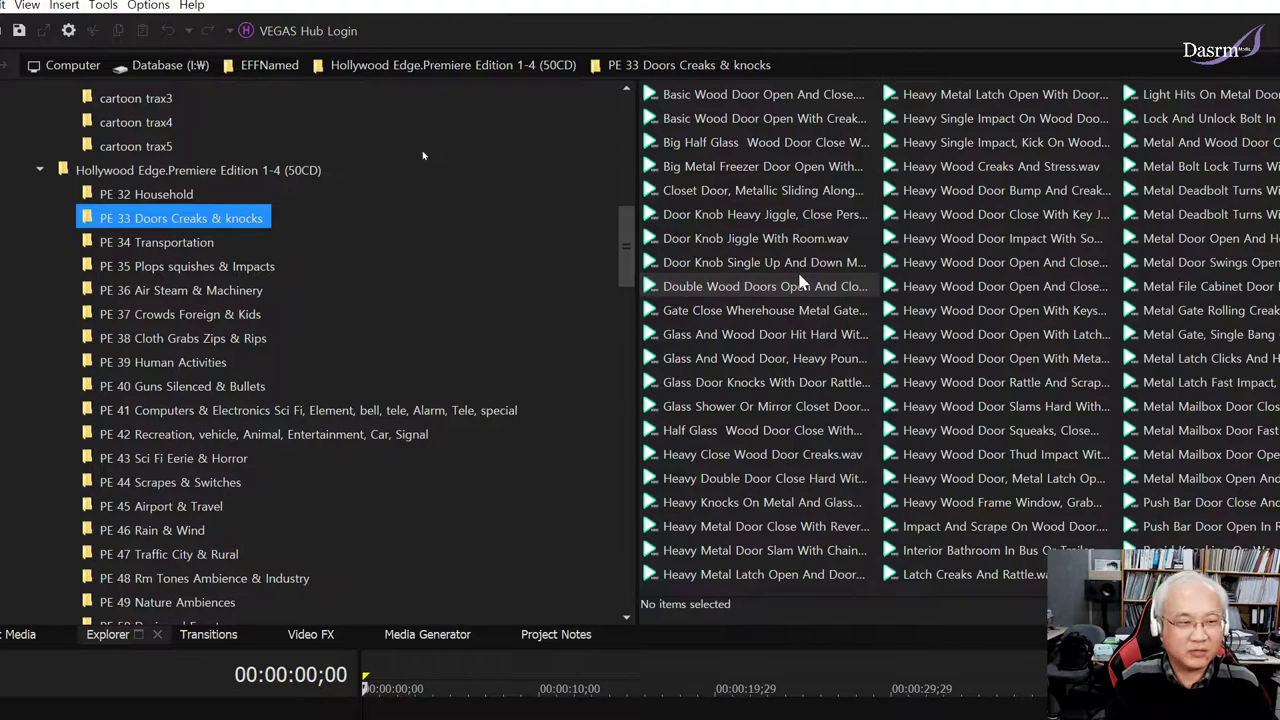
# - Play the heavy wood door, heavy metal door slam and latch clips, then two Wood Door Open And Close effects
pyautogui.click(1000, 286)
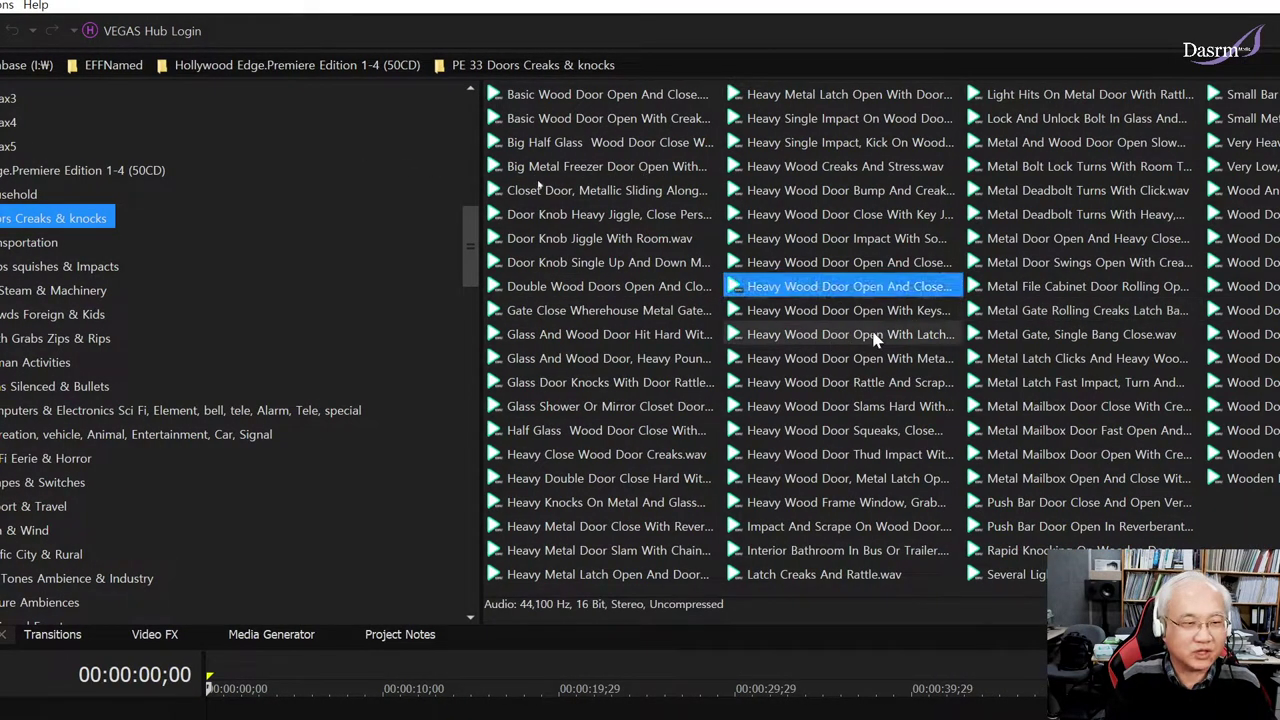
pyautogui.click(841, 199)
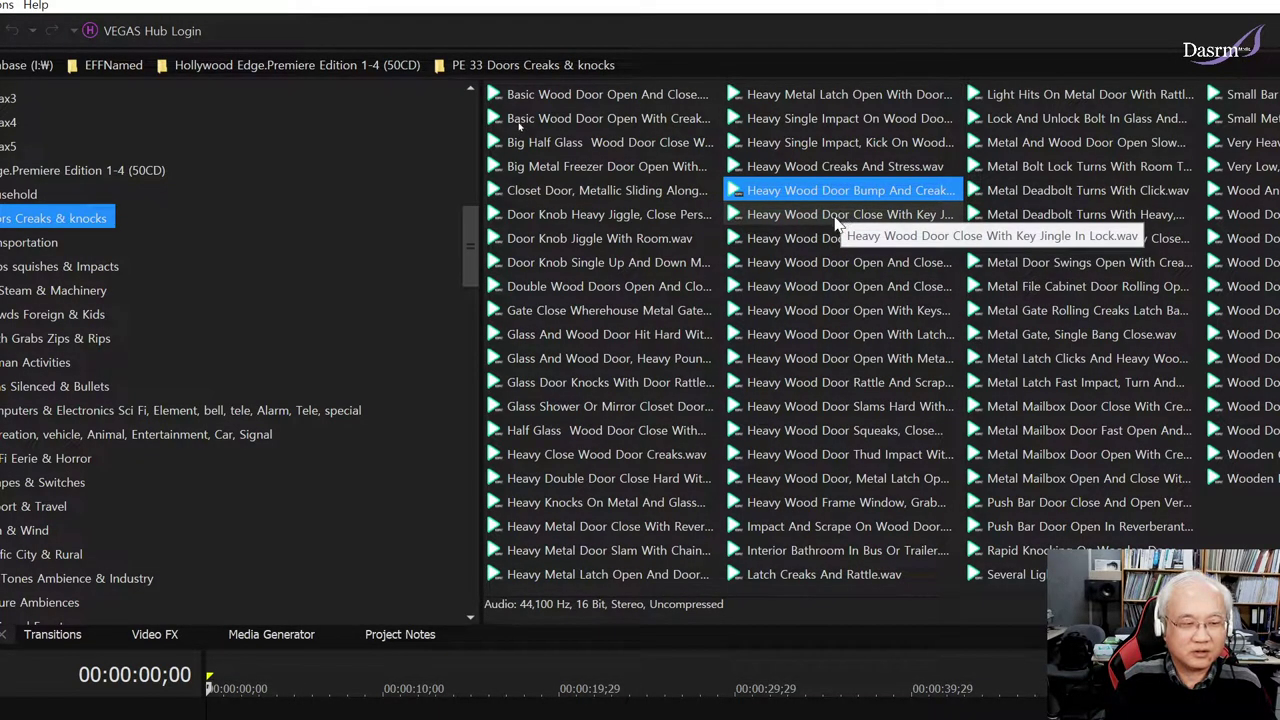
pyautogui.click(643, 528)
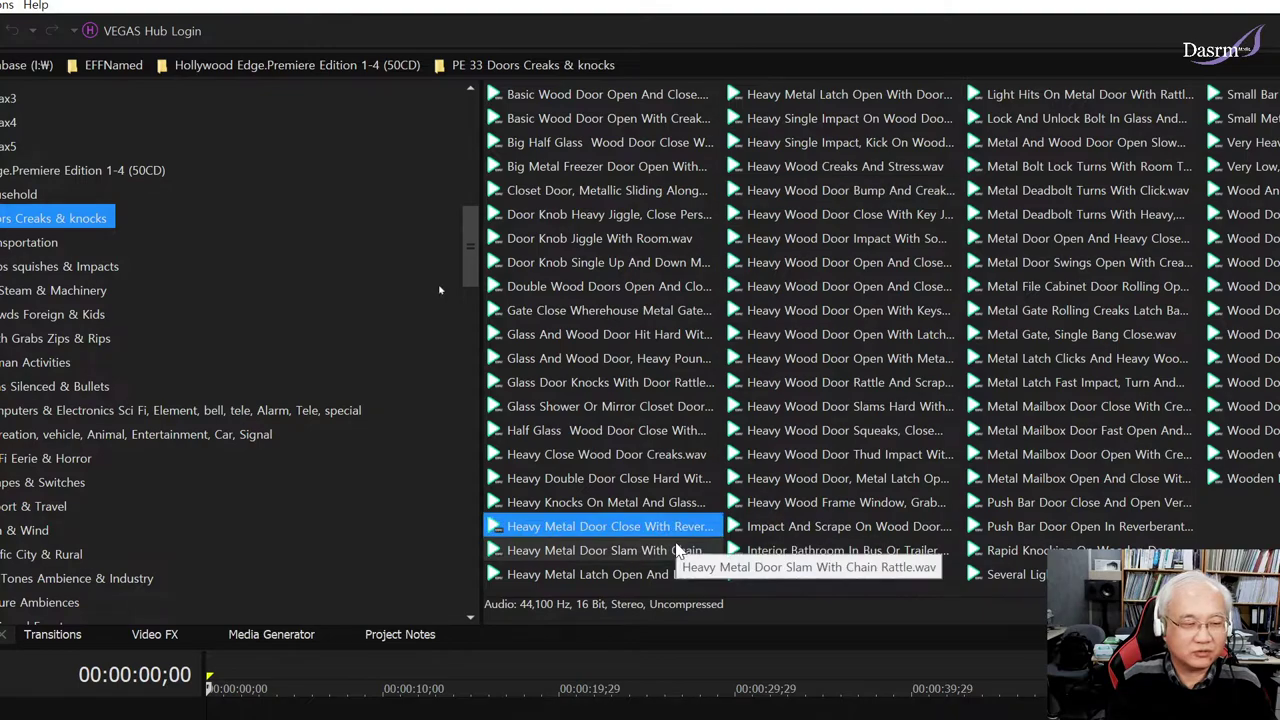
pyautogui.click(673, 556)
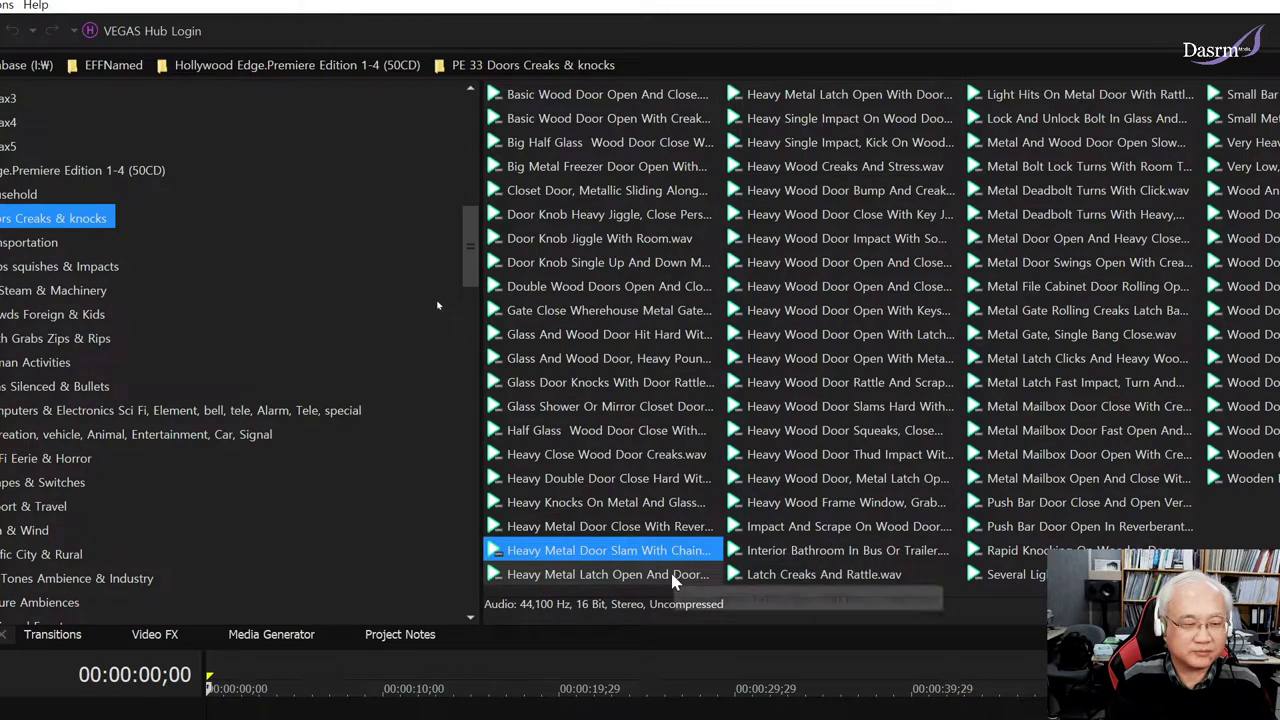
pyautogui.click(673, 576)
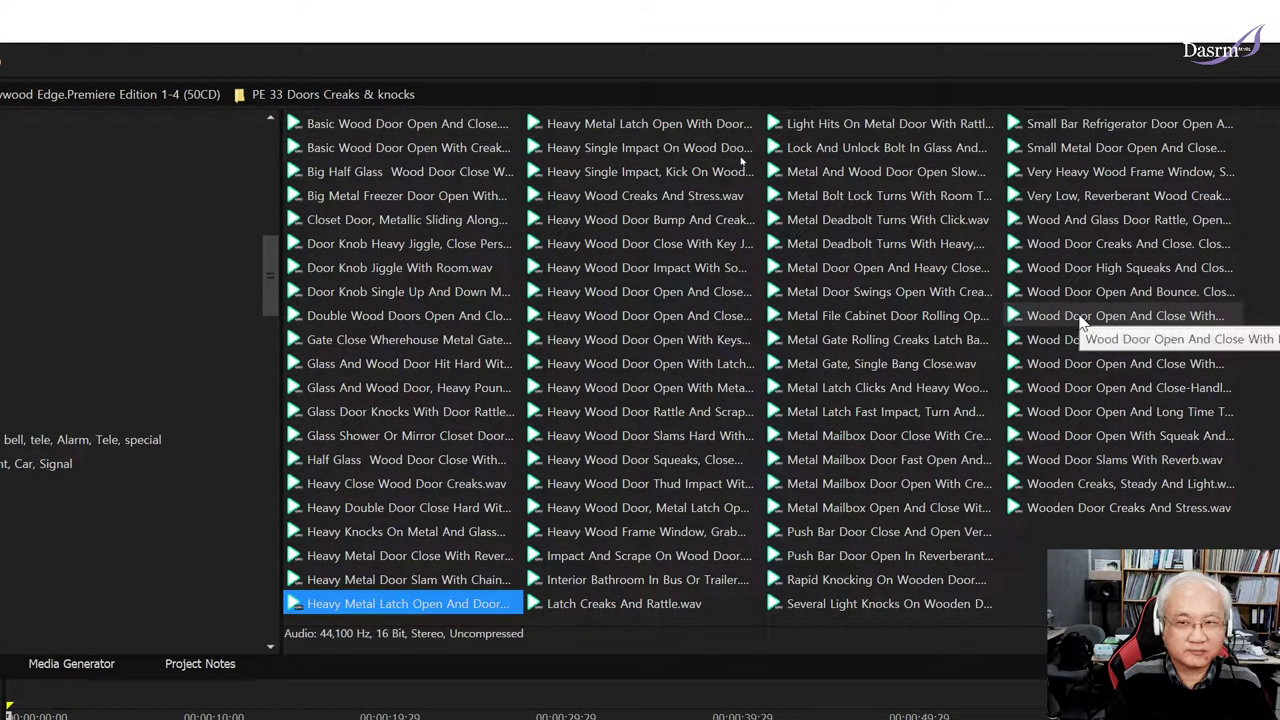
pyautogui.click(1080, 322)
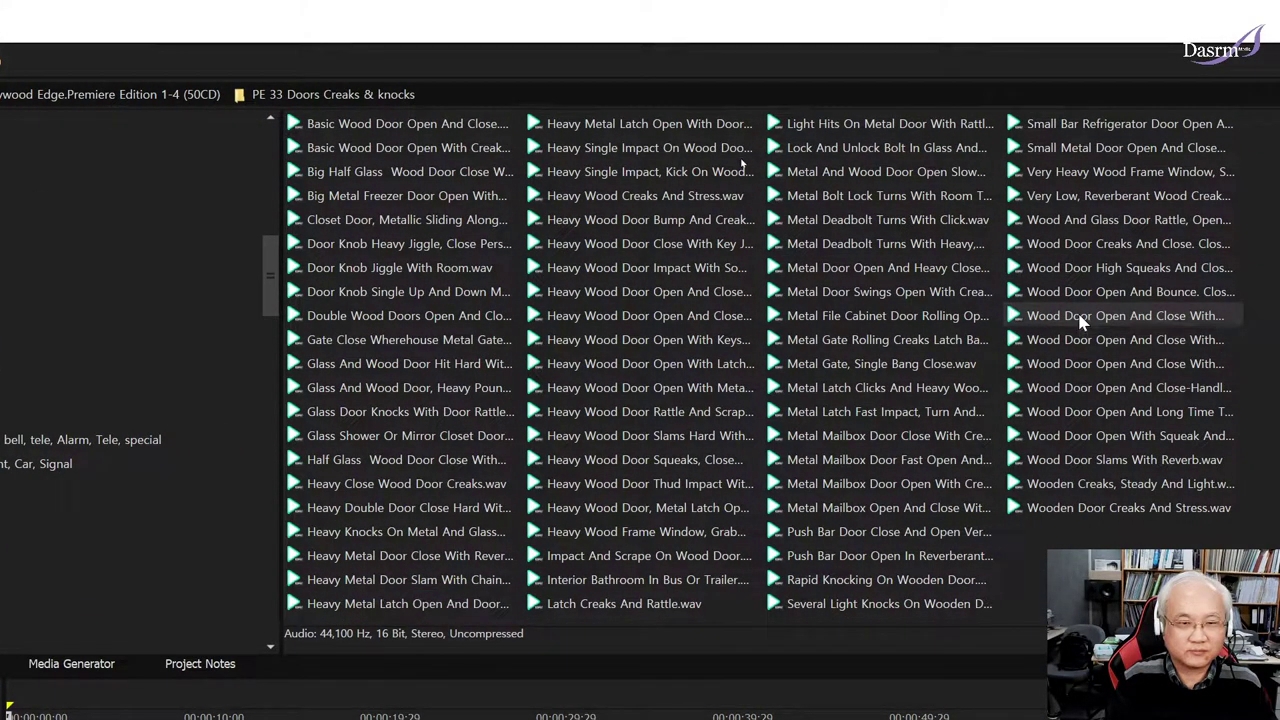
pyautogui.click(1082, 387)
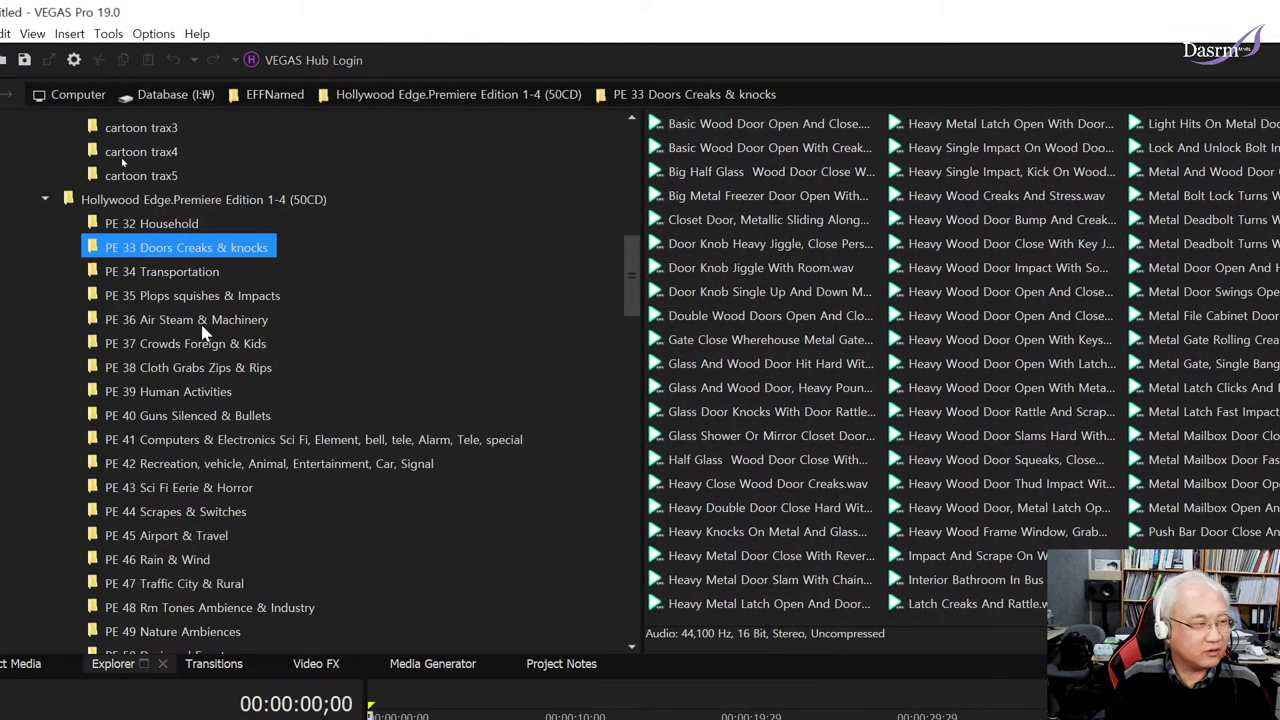
# - Open PE 34 Transportation and play Bus Onboard, the bus Doppler horn honks repeatedly, bus air brakes and Harley passing
pyautogui.click(204, 276)
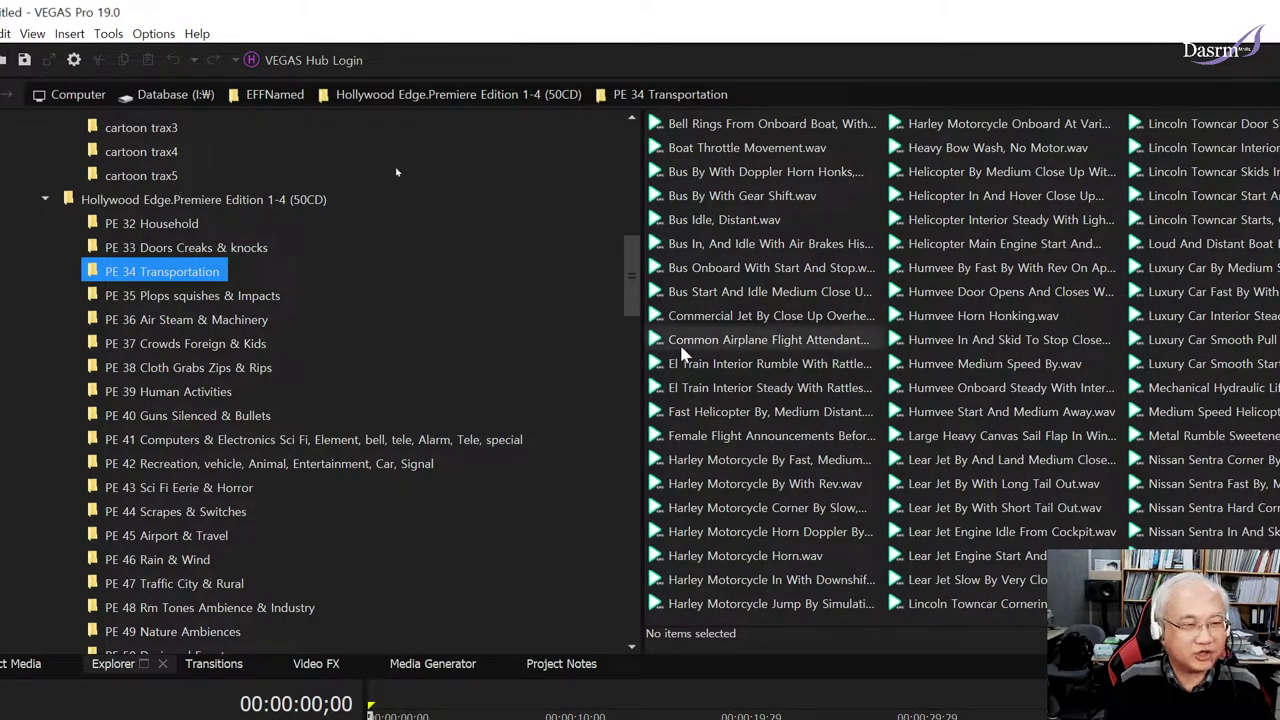
pyautogui.click(645, 267)
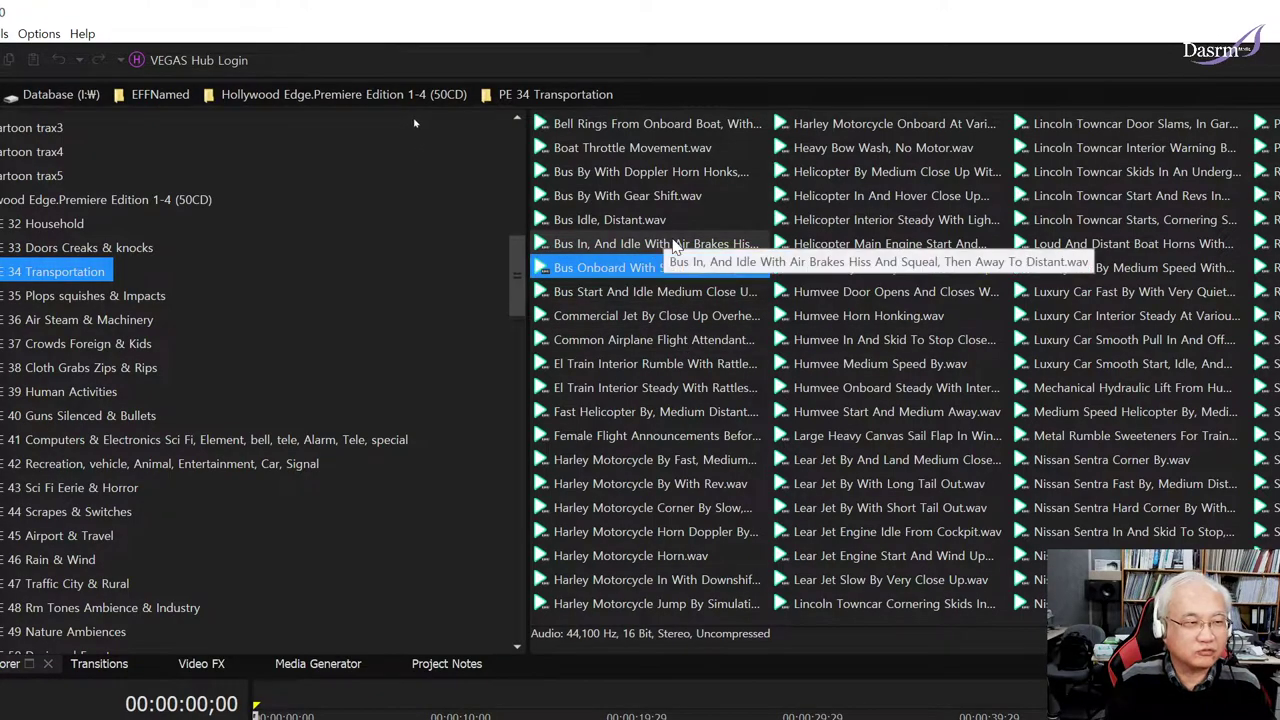
pyautogui.click(657, 174)
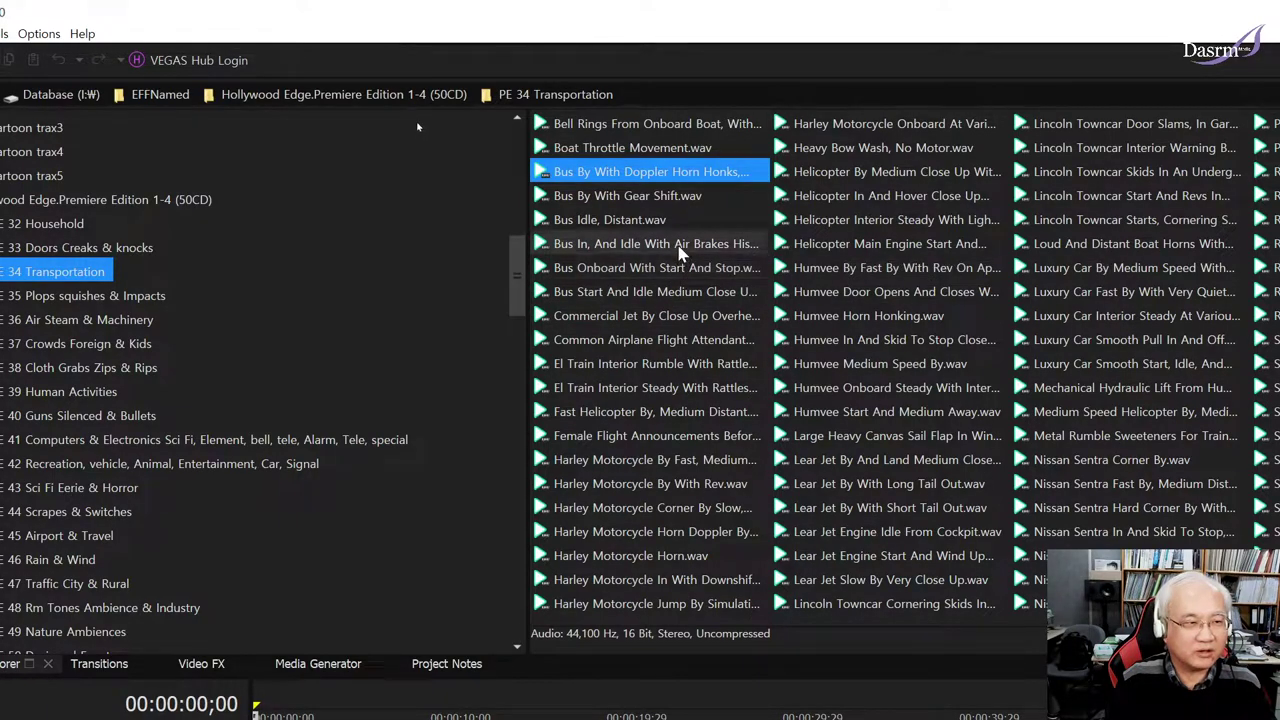
pyautogui.keyDown('ctrl'); pyautogui.click(660, 176); pyautogui.keyUp('ctrl')
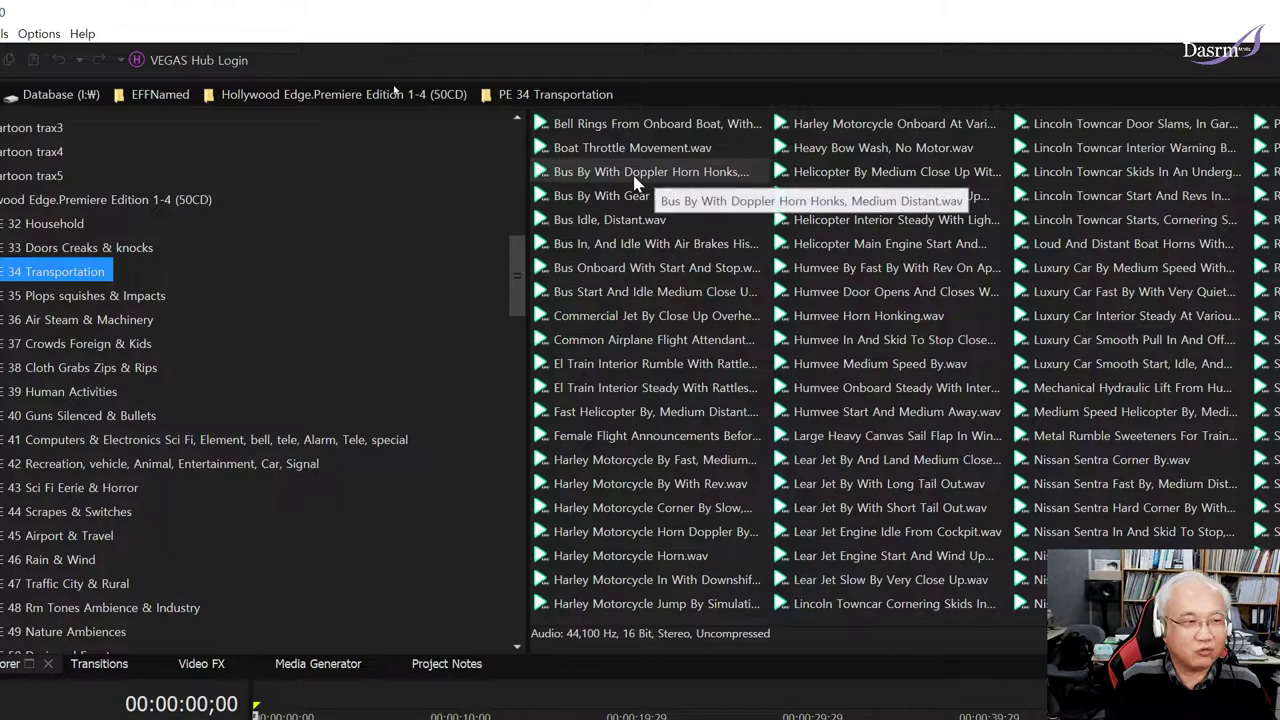
pyautogui.click(658, 180)
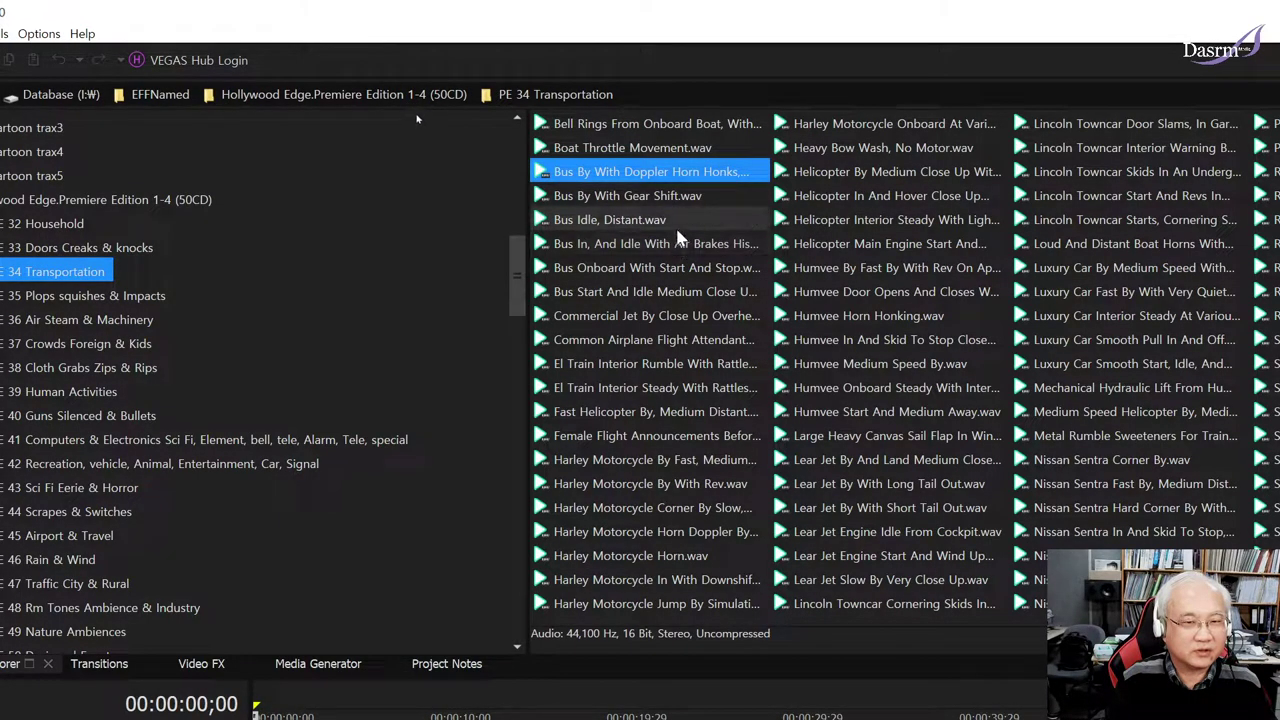
pyautogui.keyDown('ctrl'); pyautogui.click(640, 177); pyautogui.keyUp('ctrl')
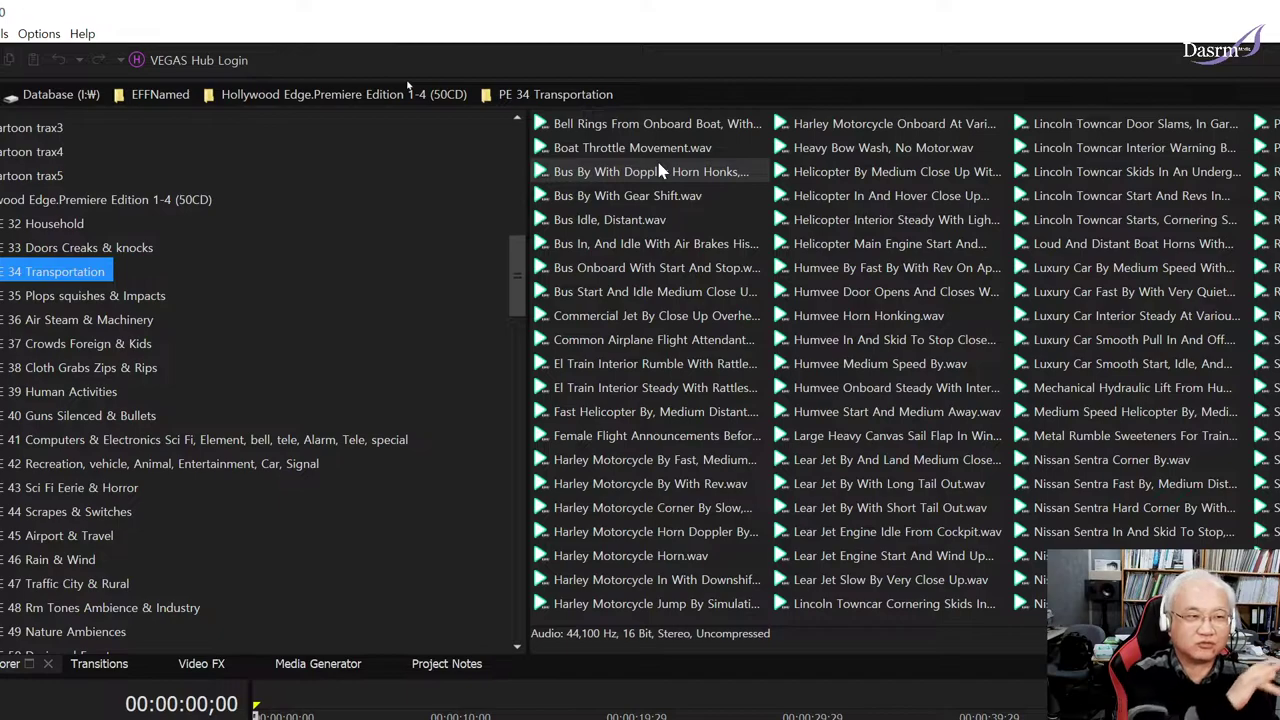
pyautogui.click(660, 172)
pyautogui.click(665, 243)
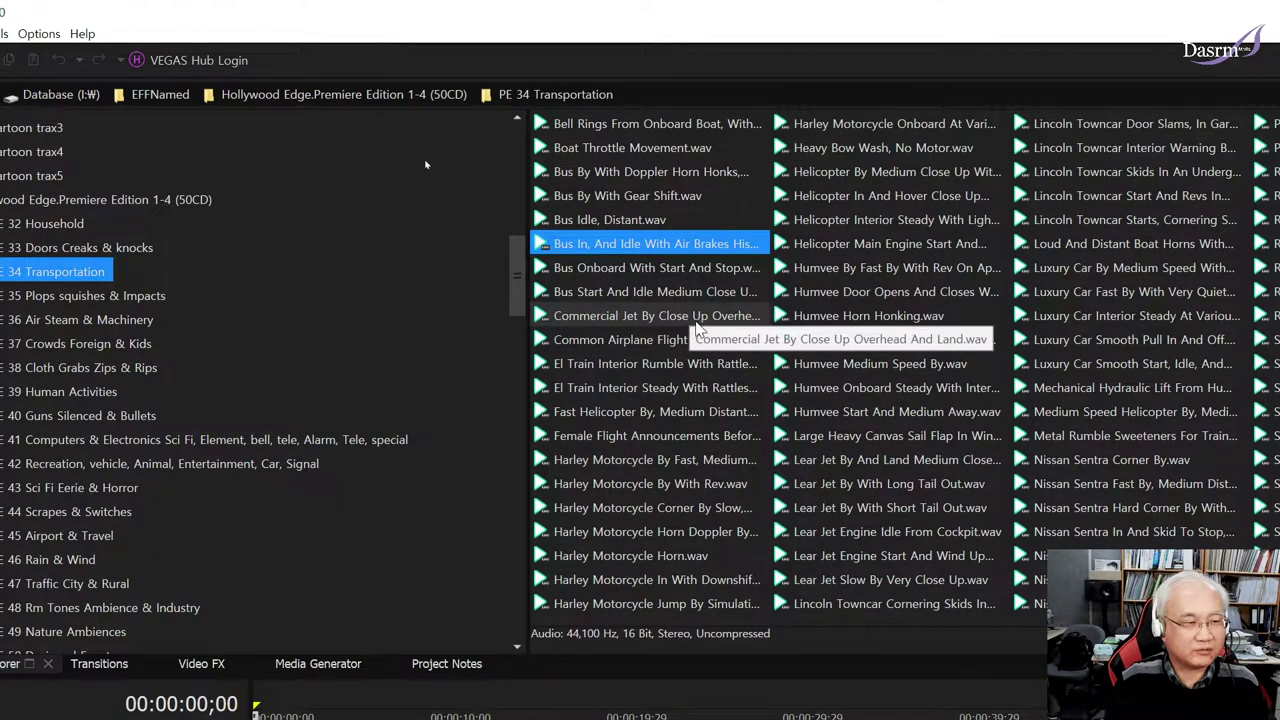
pyautogui.click(688, 462)
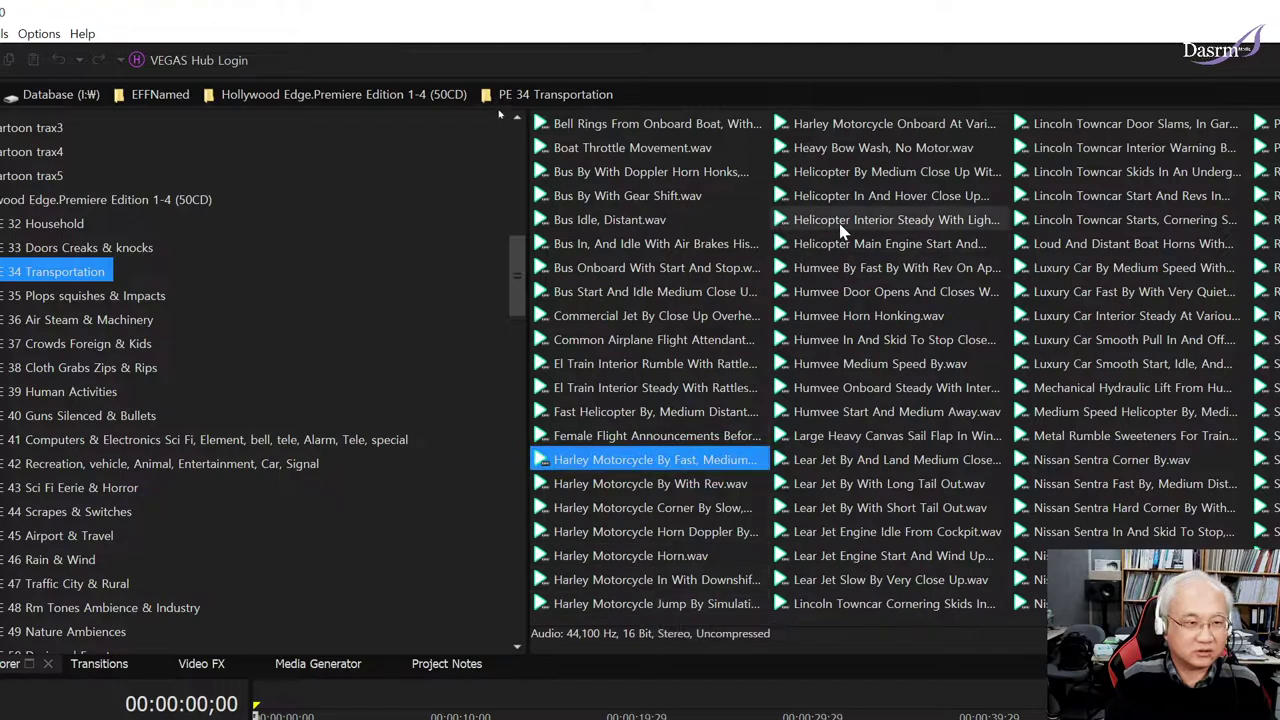
# - Preview the helicopter close-up, fly-by and hovering clips, Humvee door, Lear Jet landing and Luxury Car By Medium Speed
pyautogui.click(870, 174)
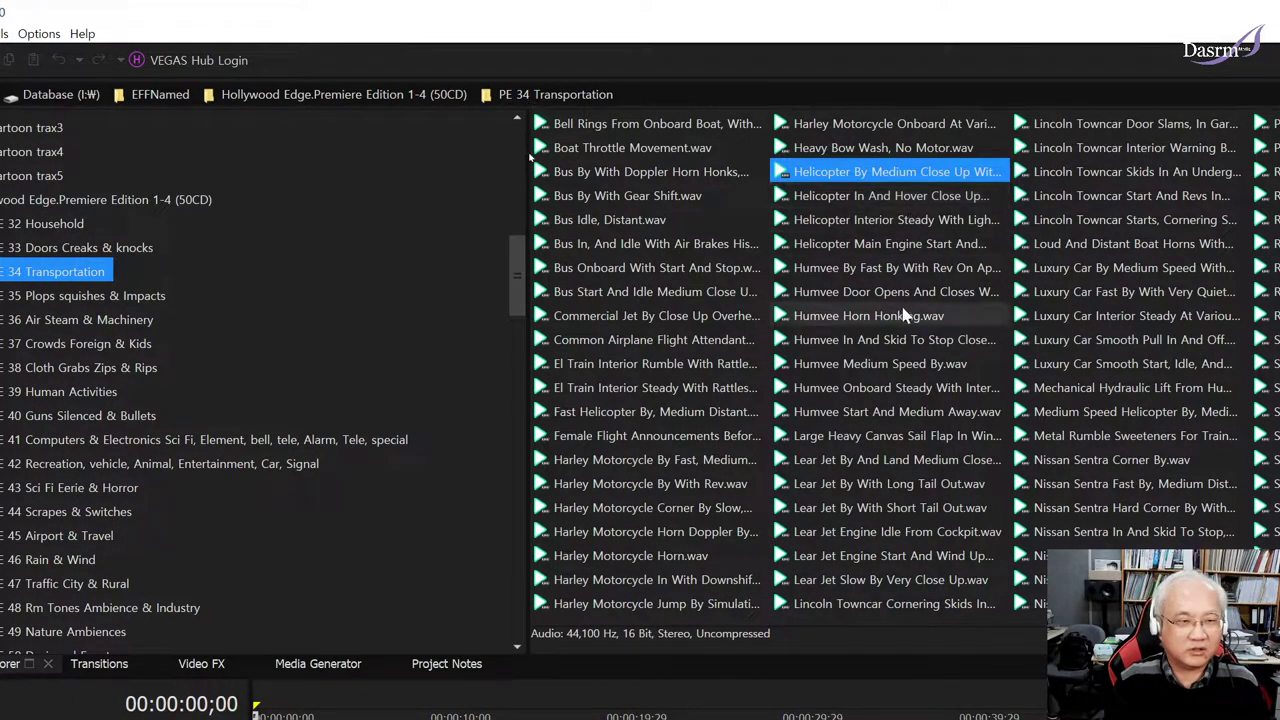
pyautogui.click(932, 176)
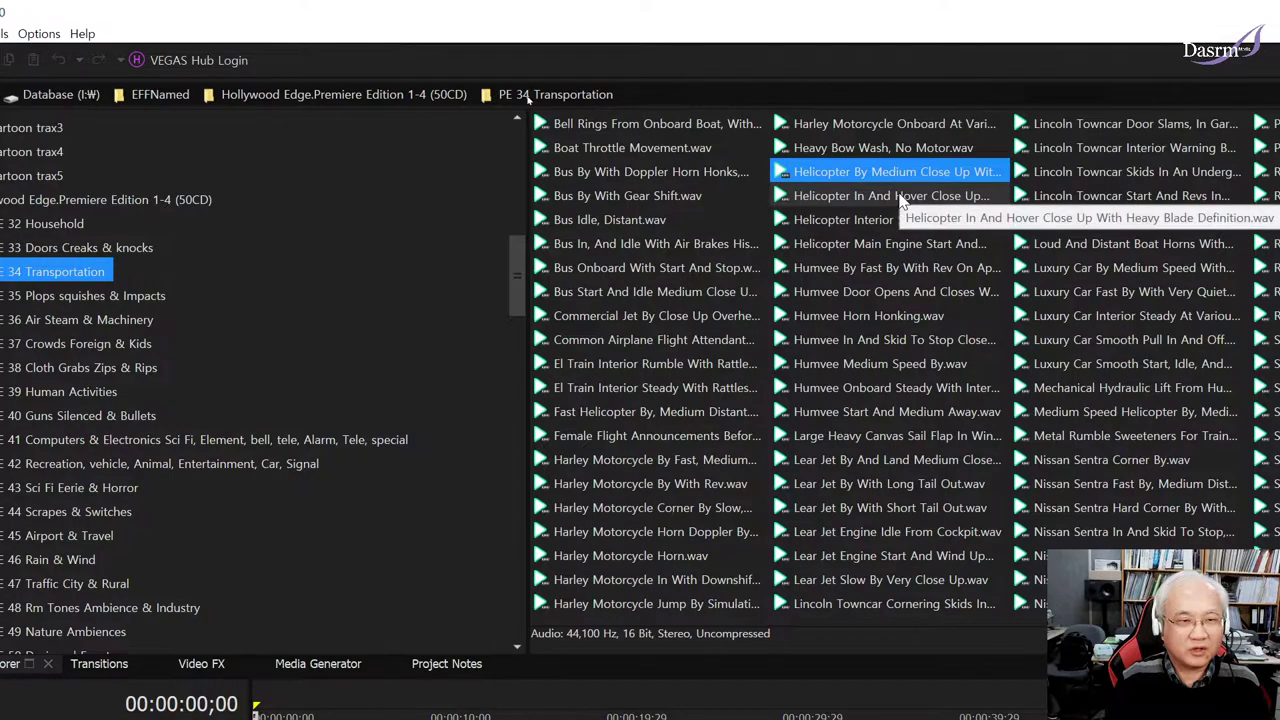
pyautogui.click(906, 201)
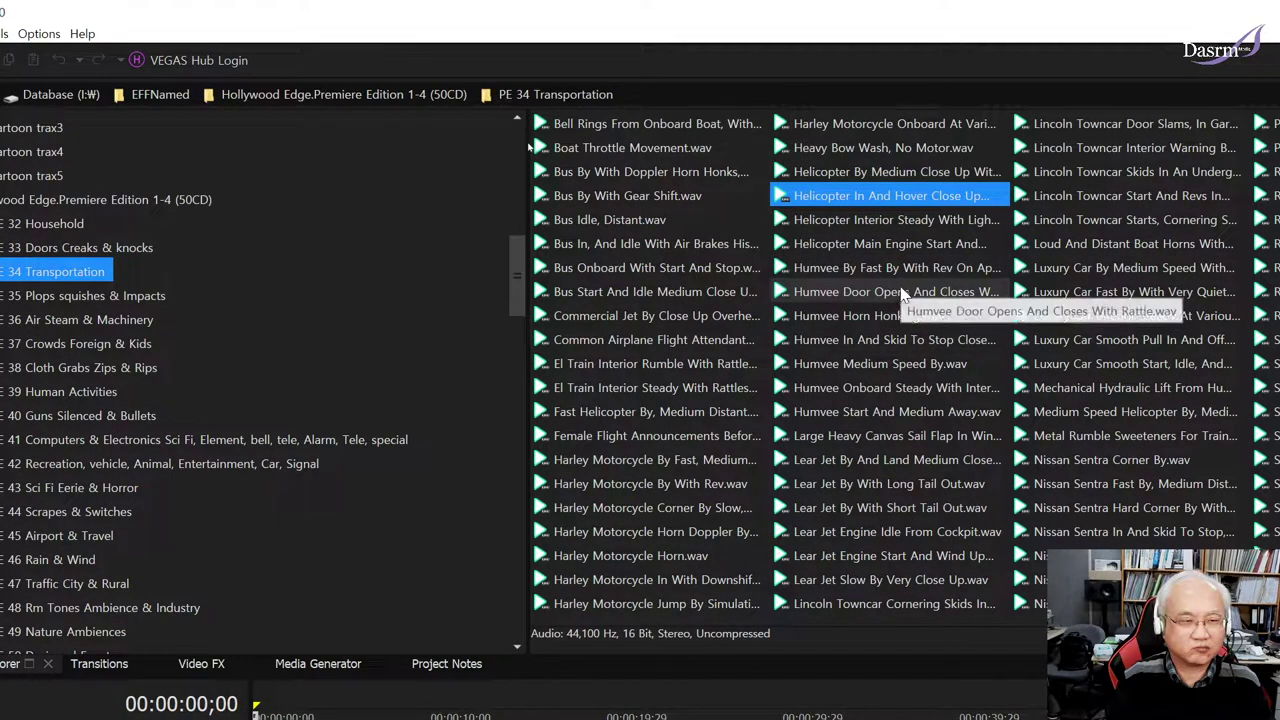
pyautogui.click(902, 293)
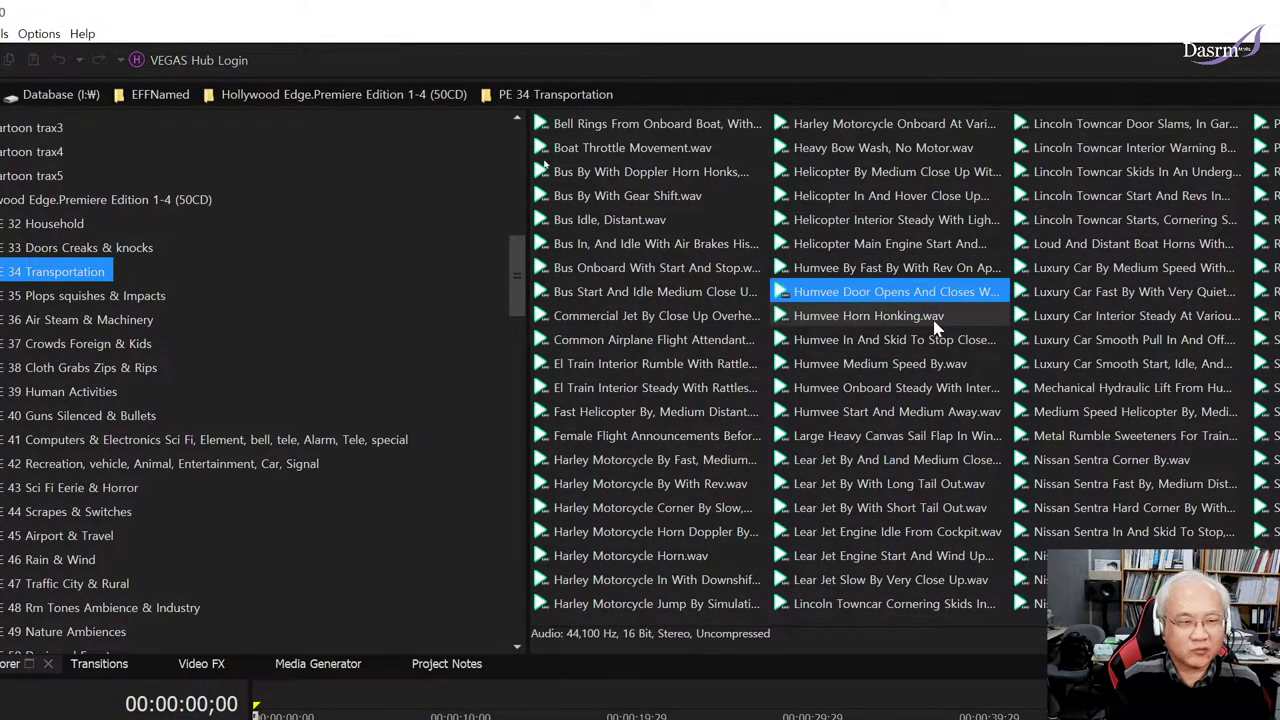
pyautogui.click(900, 462)
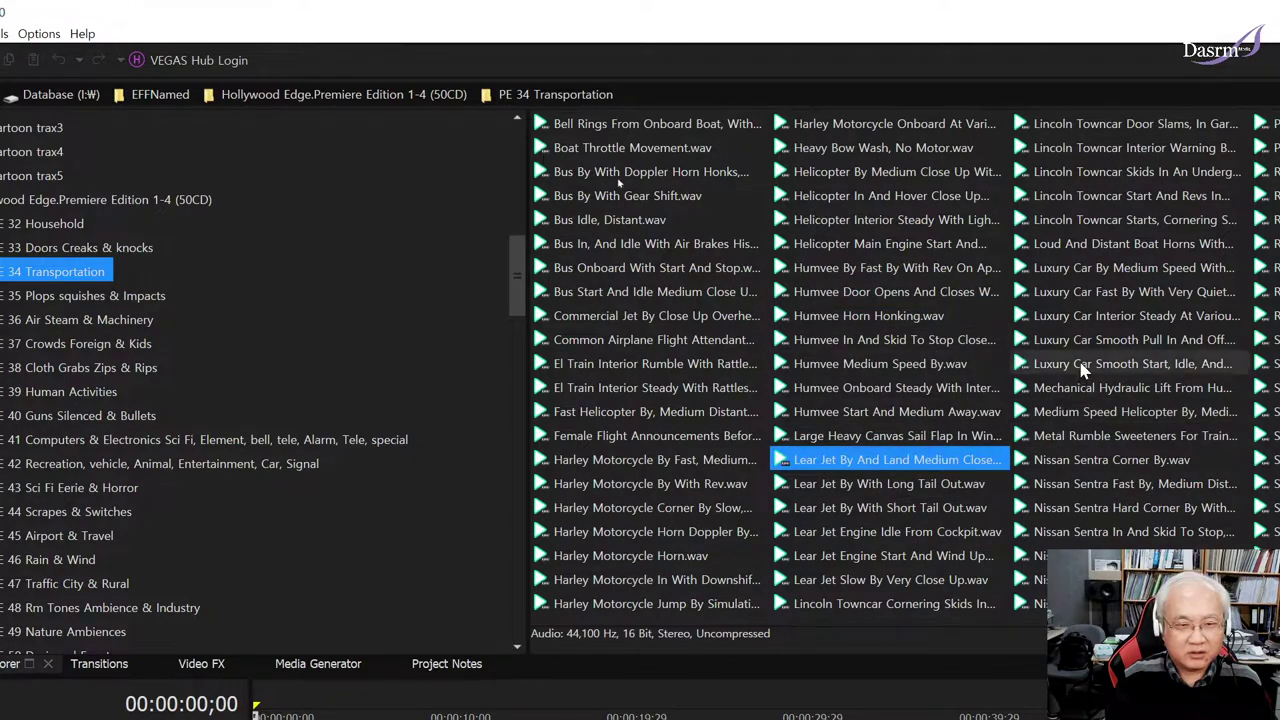
pyautogui.click(1103, 272)
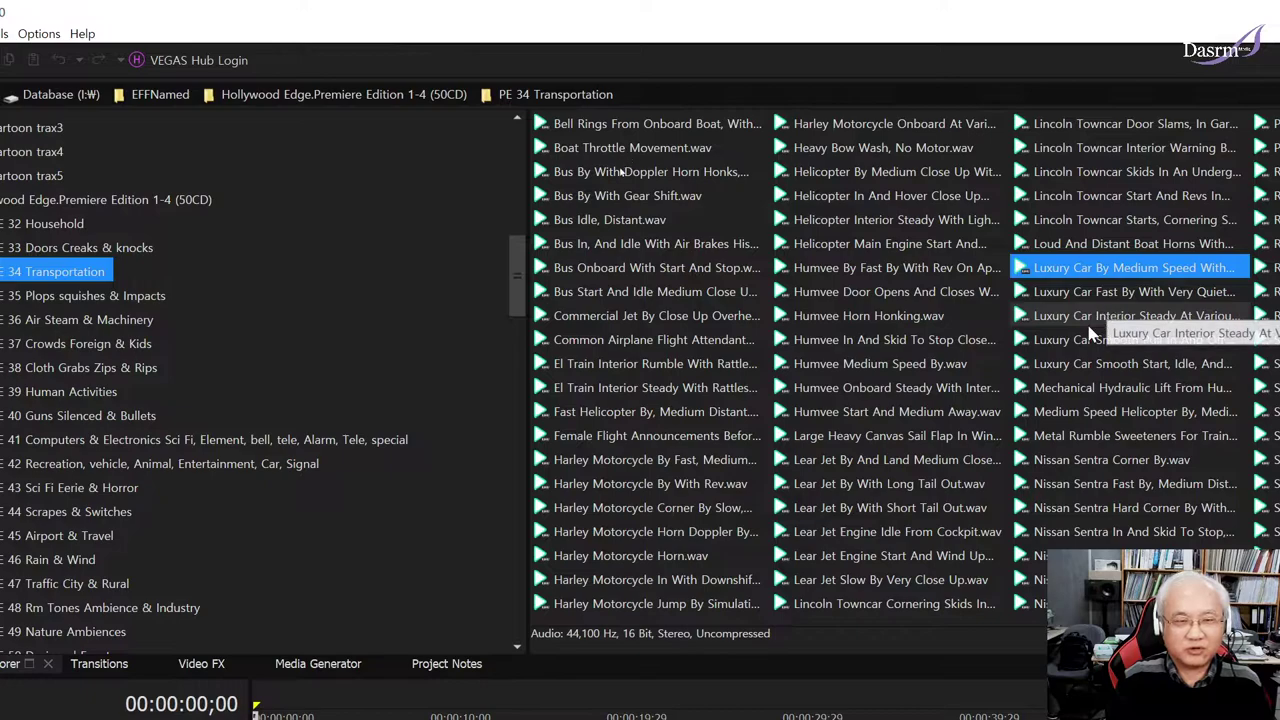
pyautogui.scroll(-2, 1128, 370)
pyautogui.scroll(-2, 1128, 370)
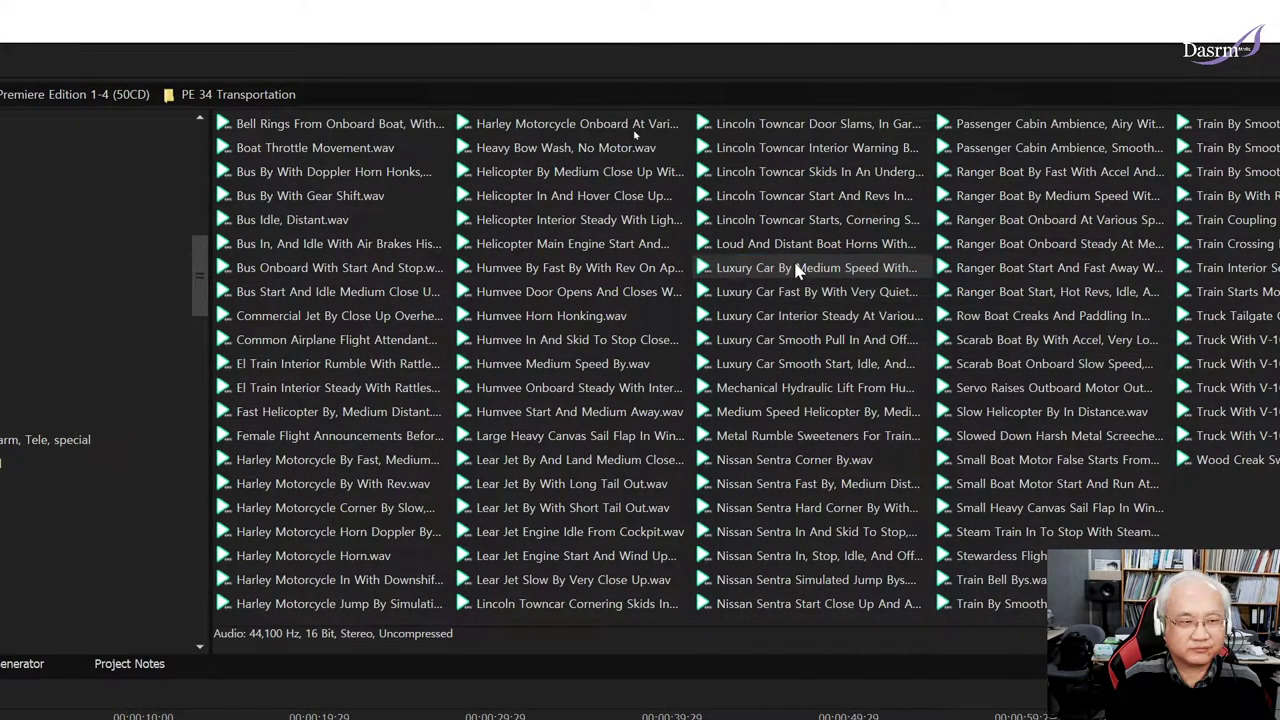
# - Preview the Lincoln Towncar skid and door slam, Ranger Boat pass, an electric train and the V-10 truck cornering
pyautogui.click(802, 172)
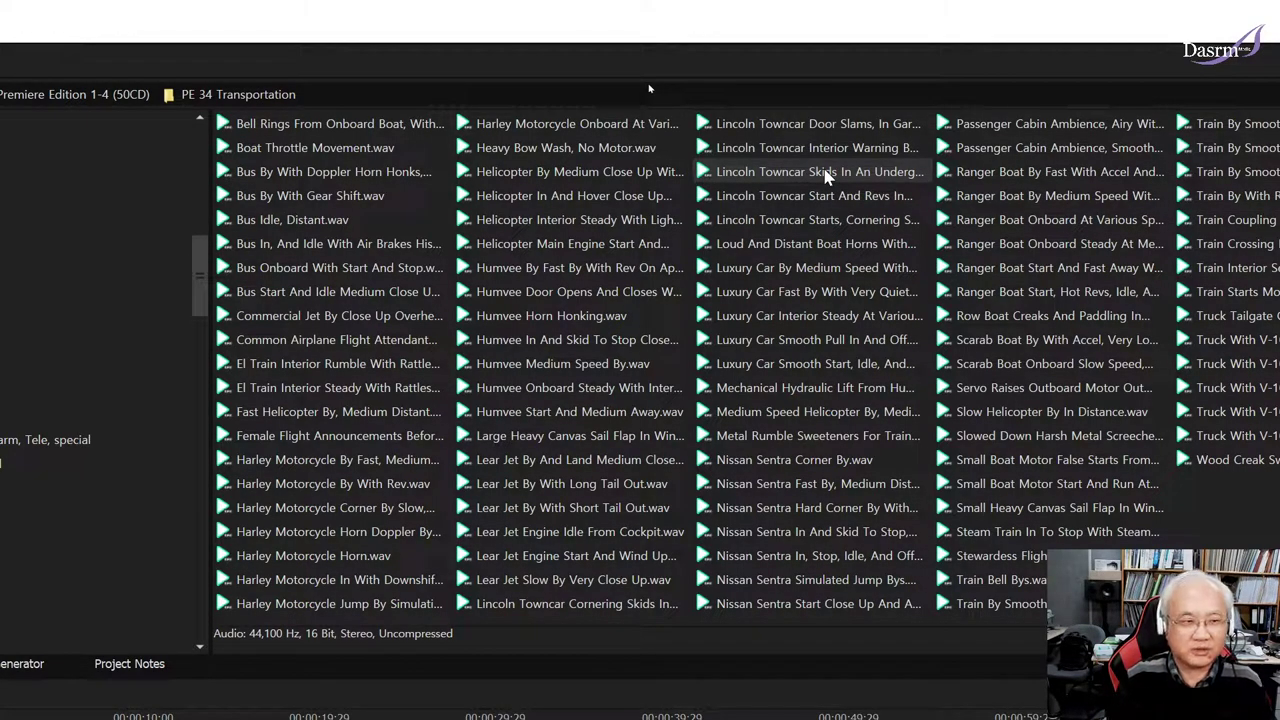
pyautogui.click(826, 176)
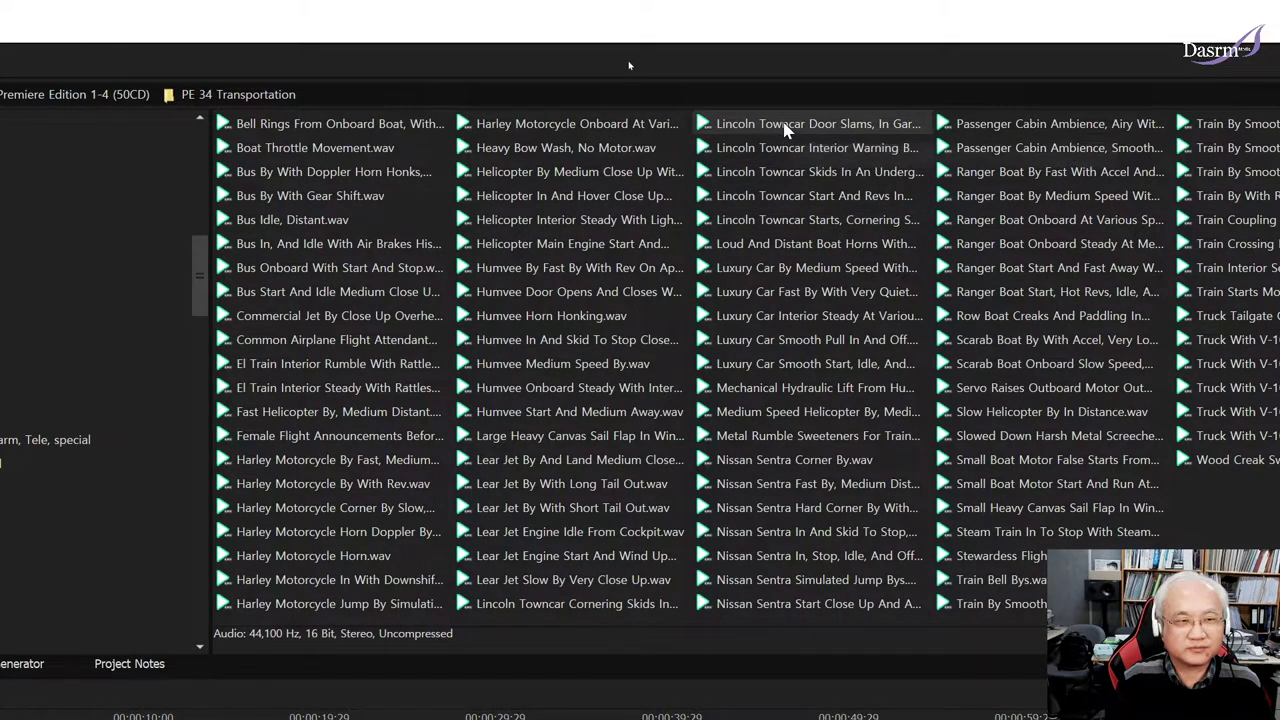
pyautogui.click(786, 125)
pyautogui.click(1055, 196)
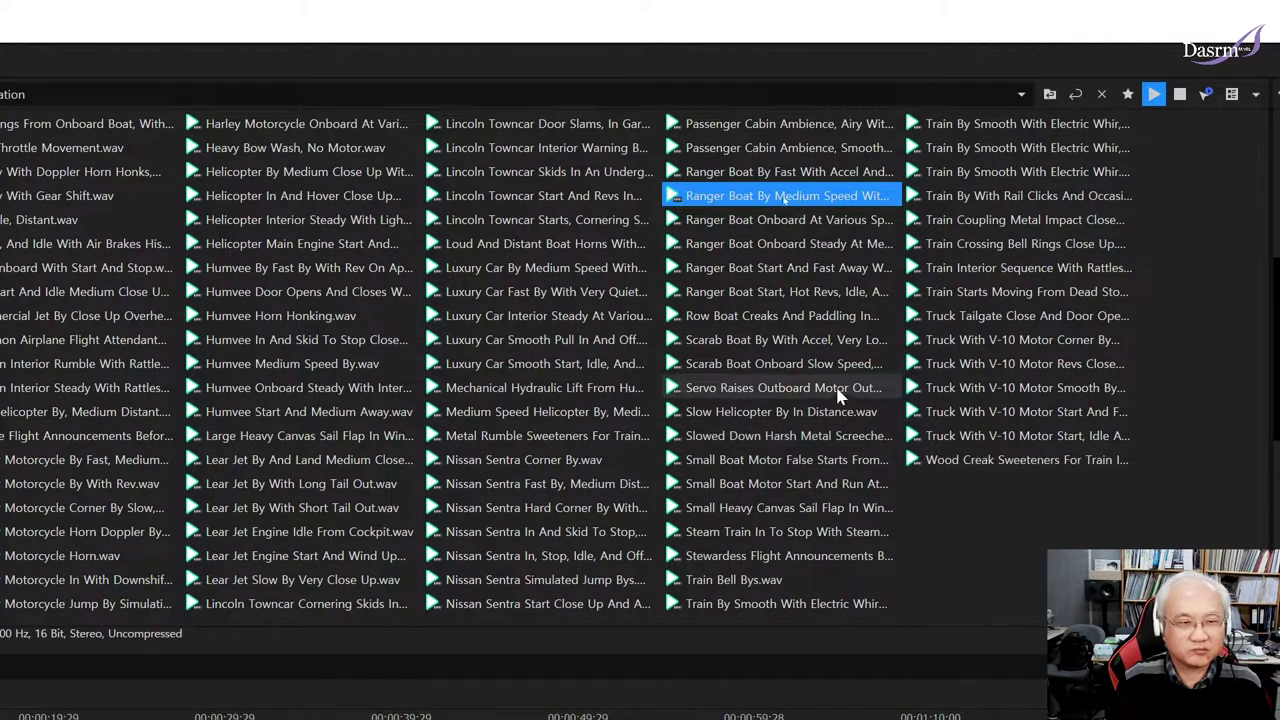
pyautogui.click(966, 171)
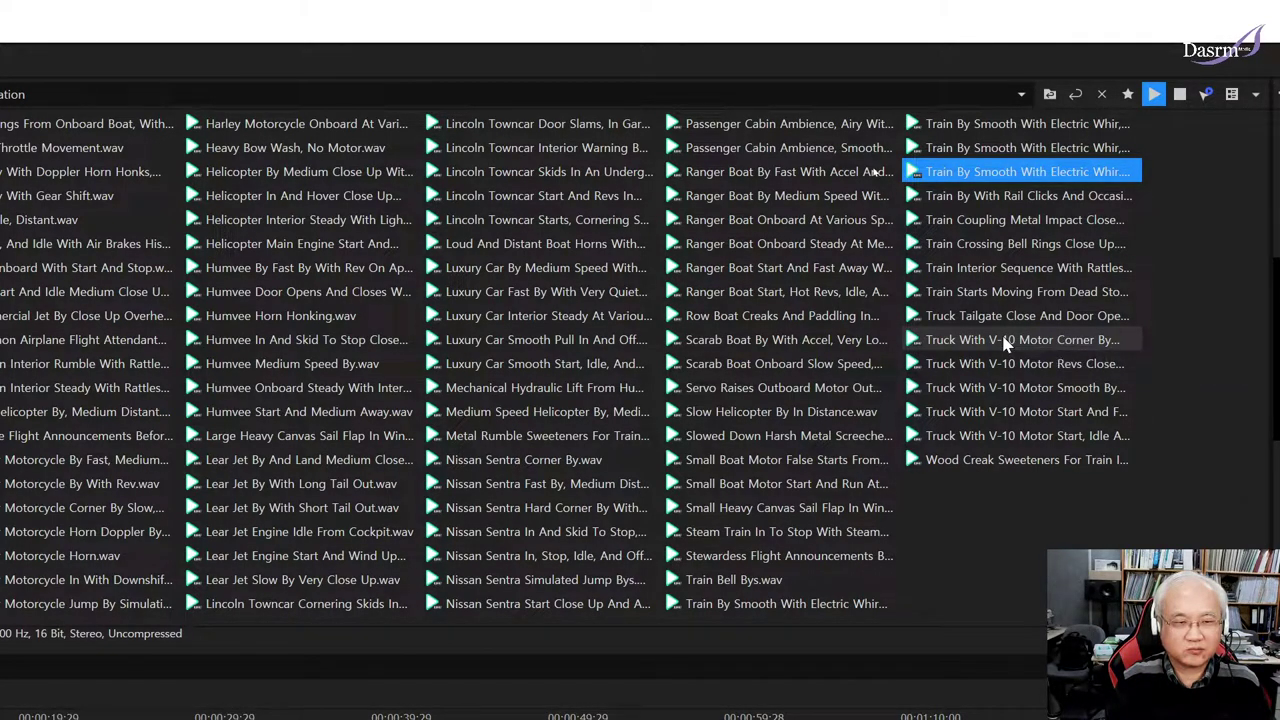
pyautogui.click(988, 340)
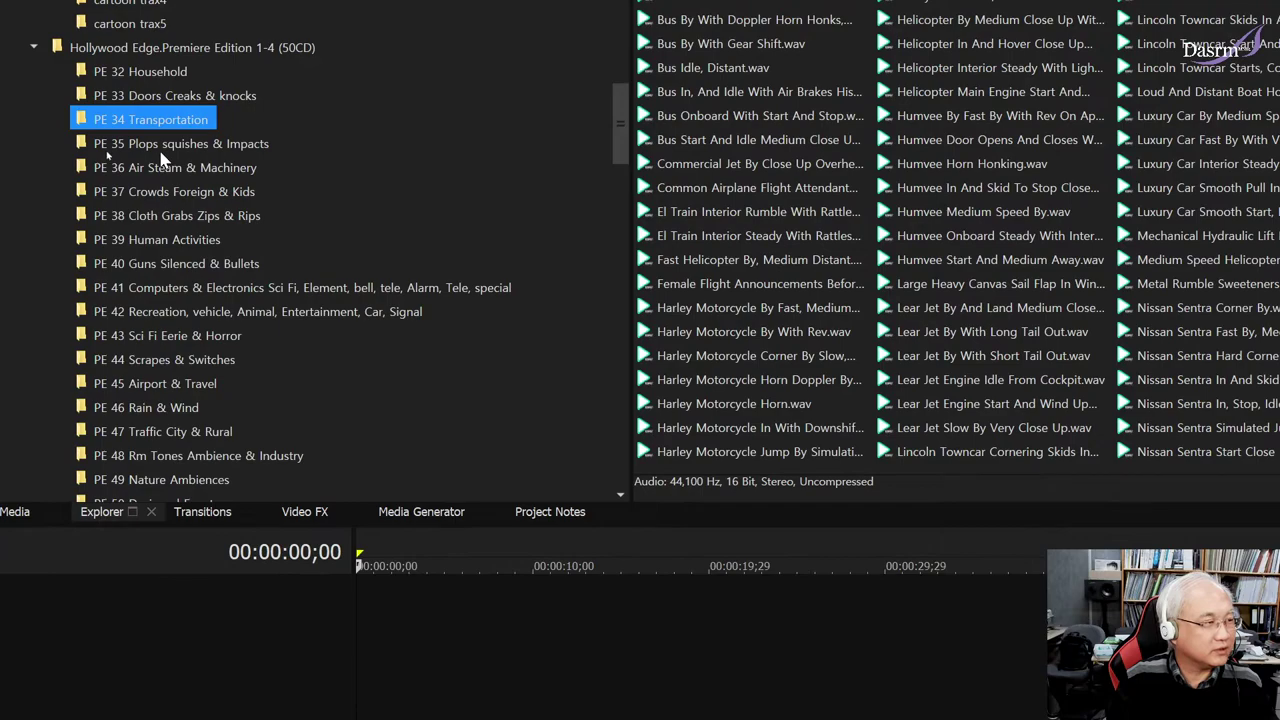
# - Open PE 35 Plops squishes & Impacts and preview Bubble Wrap Popping, three bubble clips and two cardboard friction clips
pyautogui.click(216, 145)
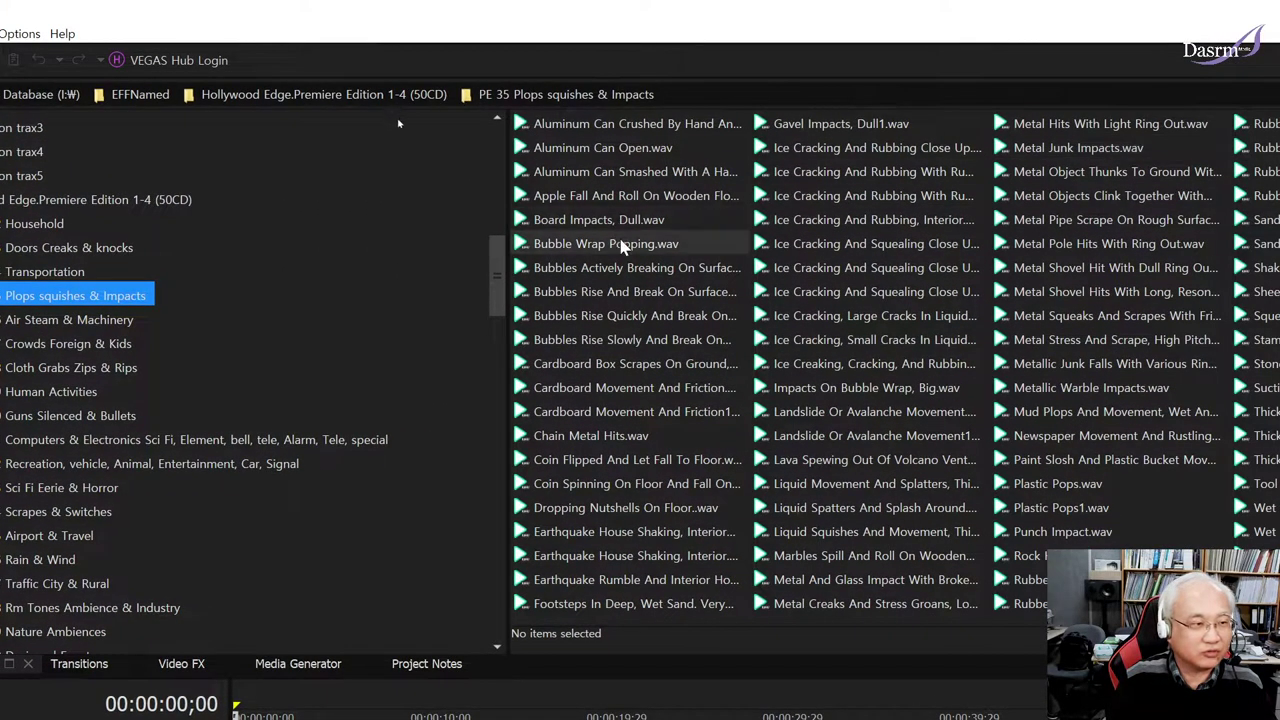
pyautogui.click(620, 244)
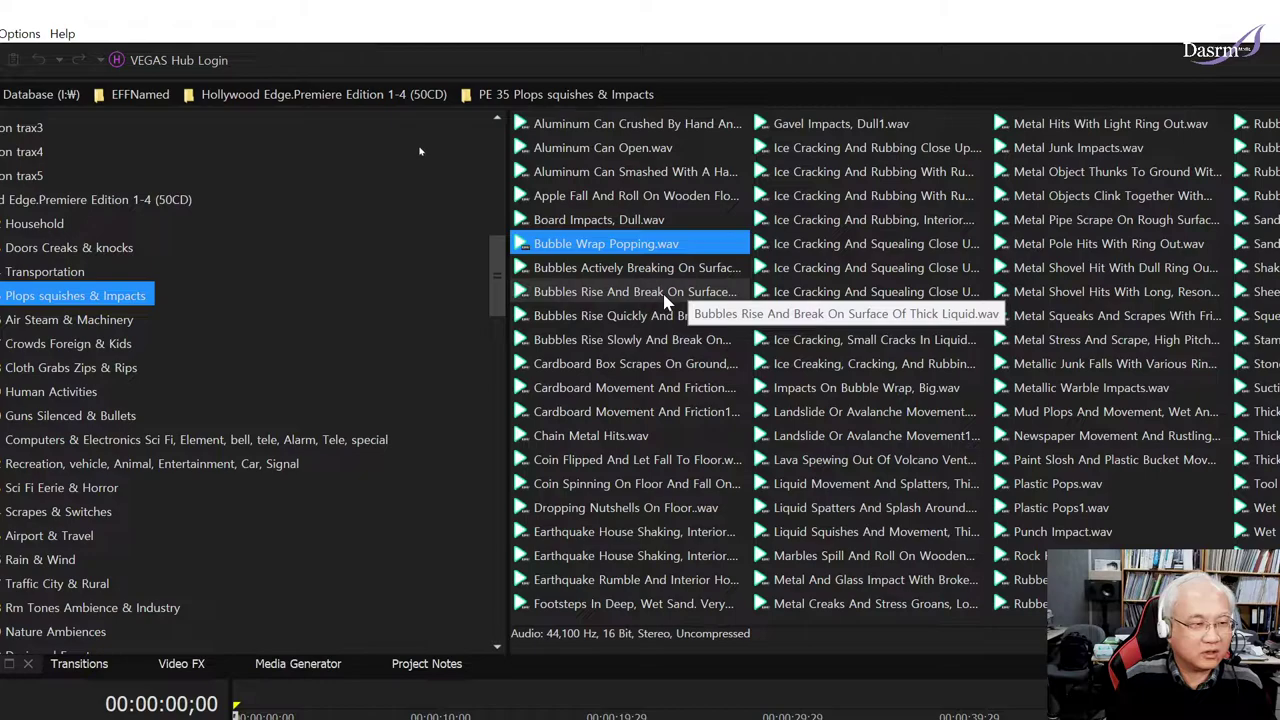
pyautogui.click(664, 290)
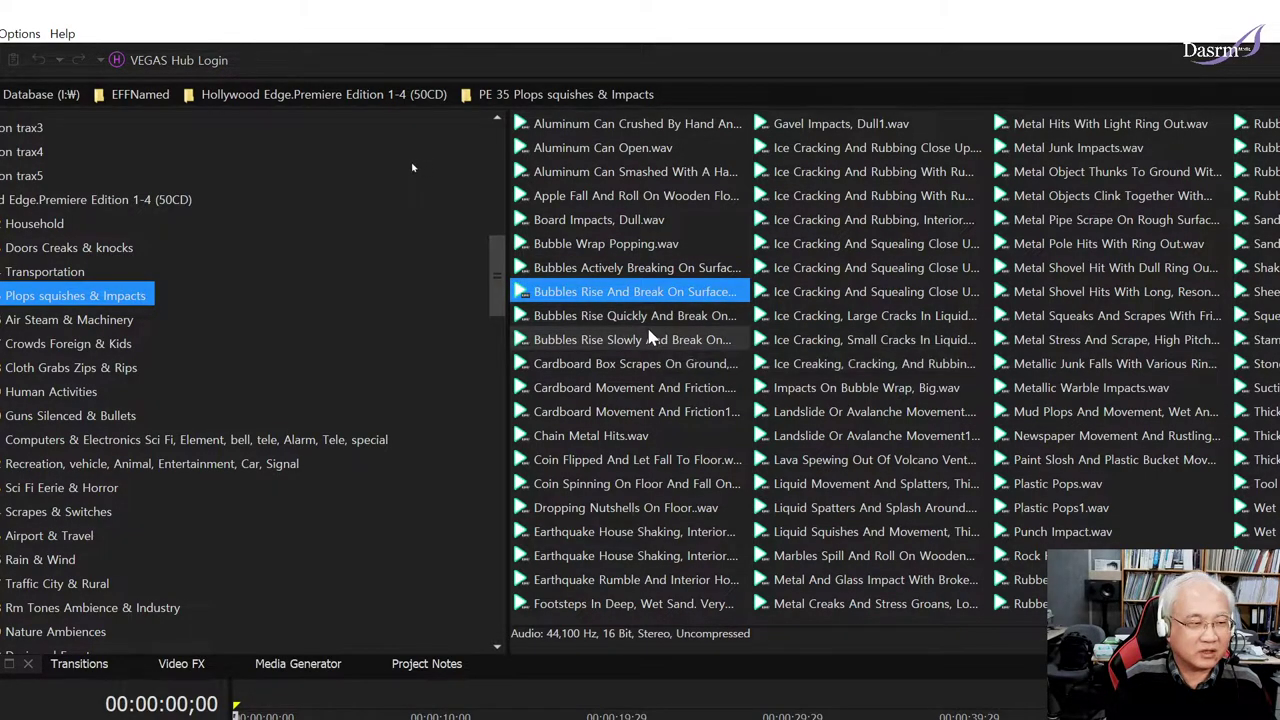
pyautogui.click(660, 320)
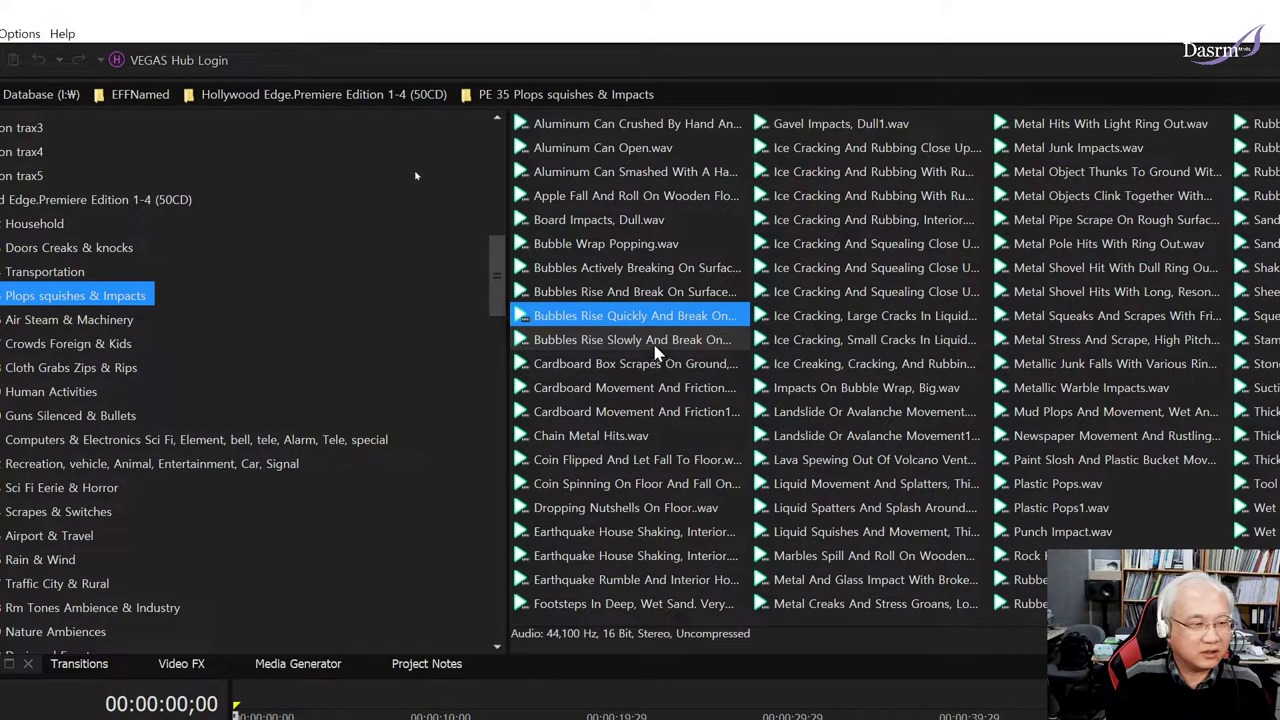
pyautogui.click(662, 342)
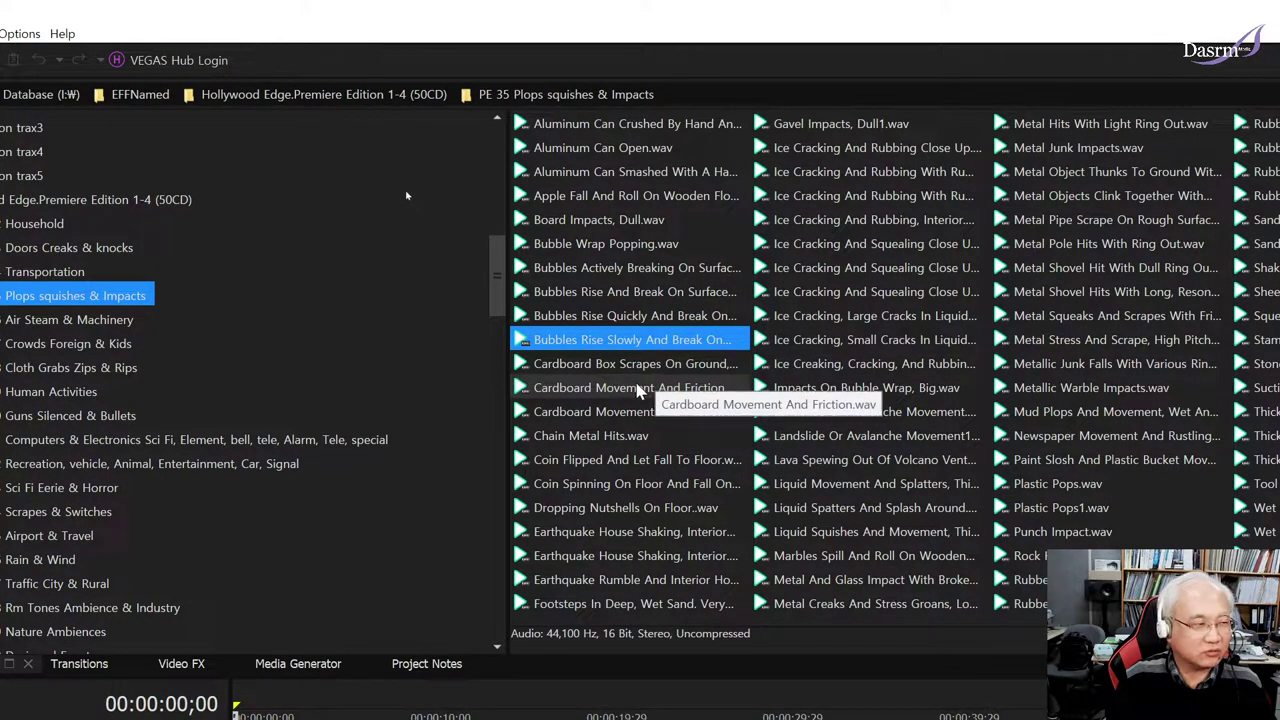
pyautogui.click(637, 389)
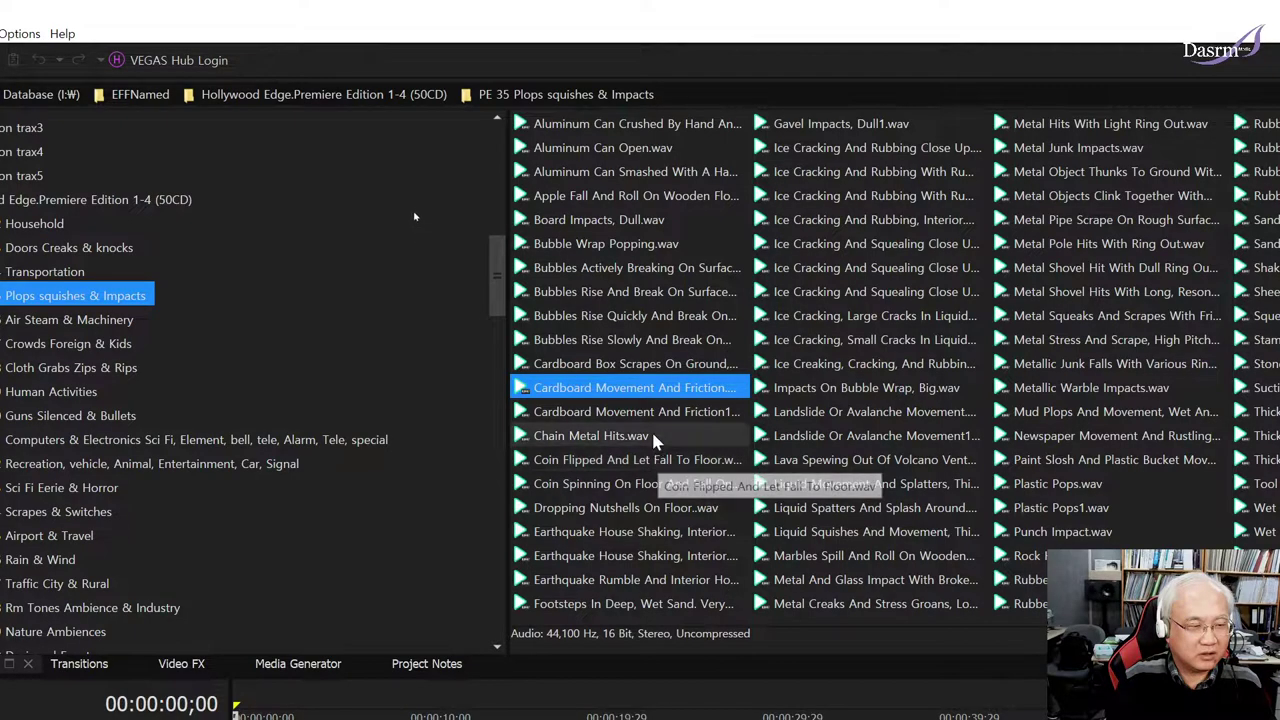
pyautogui.click(655, 412)
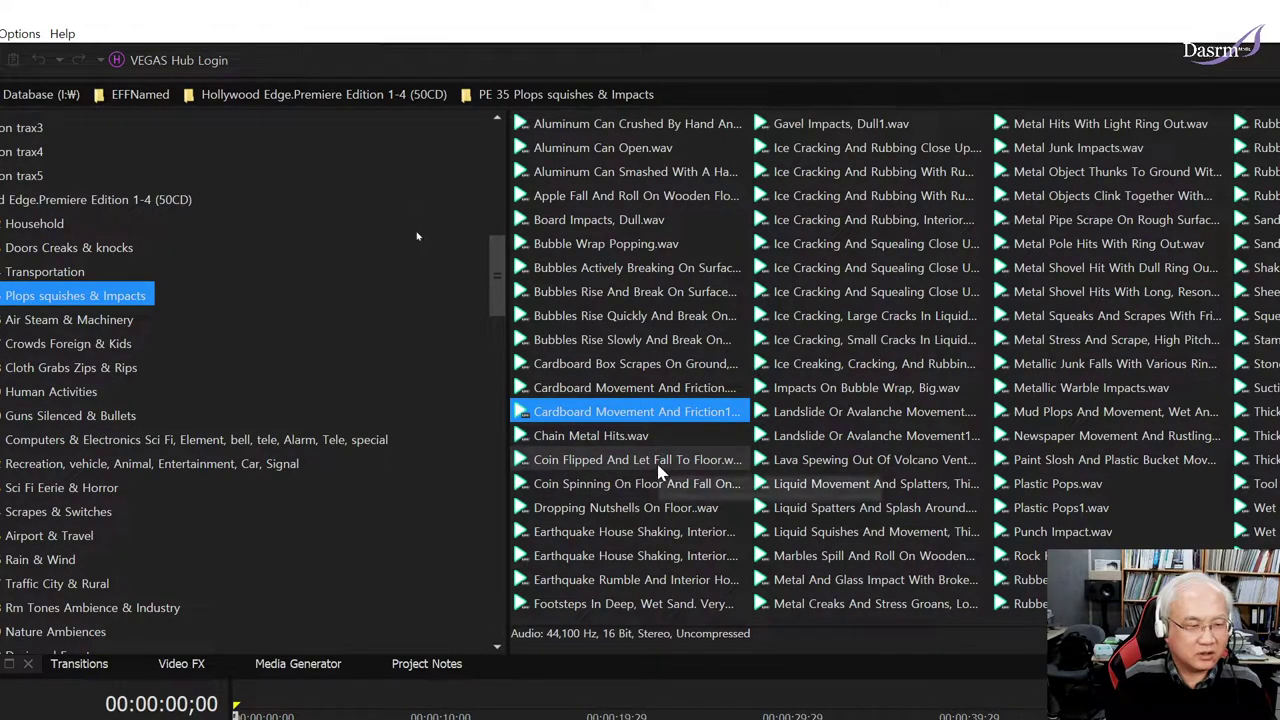
# - Preview the coin falling twice, nutshells dropping, earthquake house shaking and close-up ice cracking sounds
pyautogui.click(640, 460)
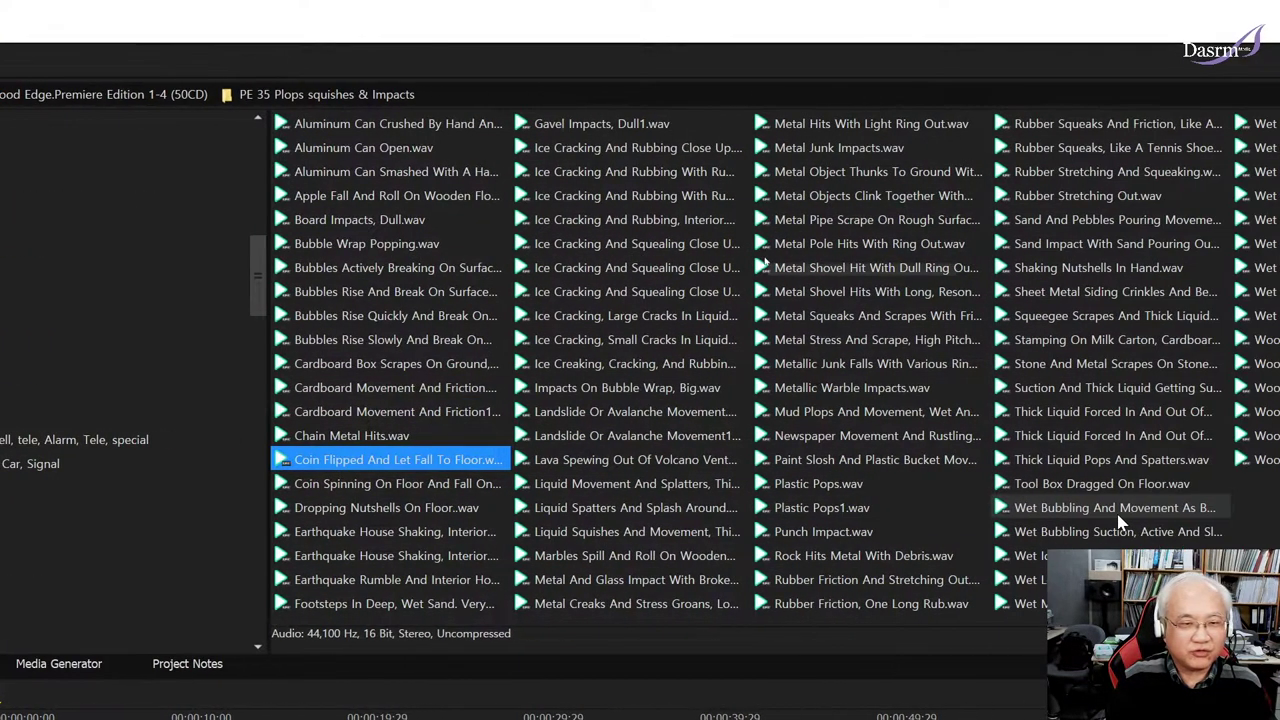
pyautogui.click(439, 466)
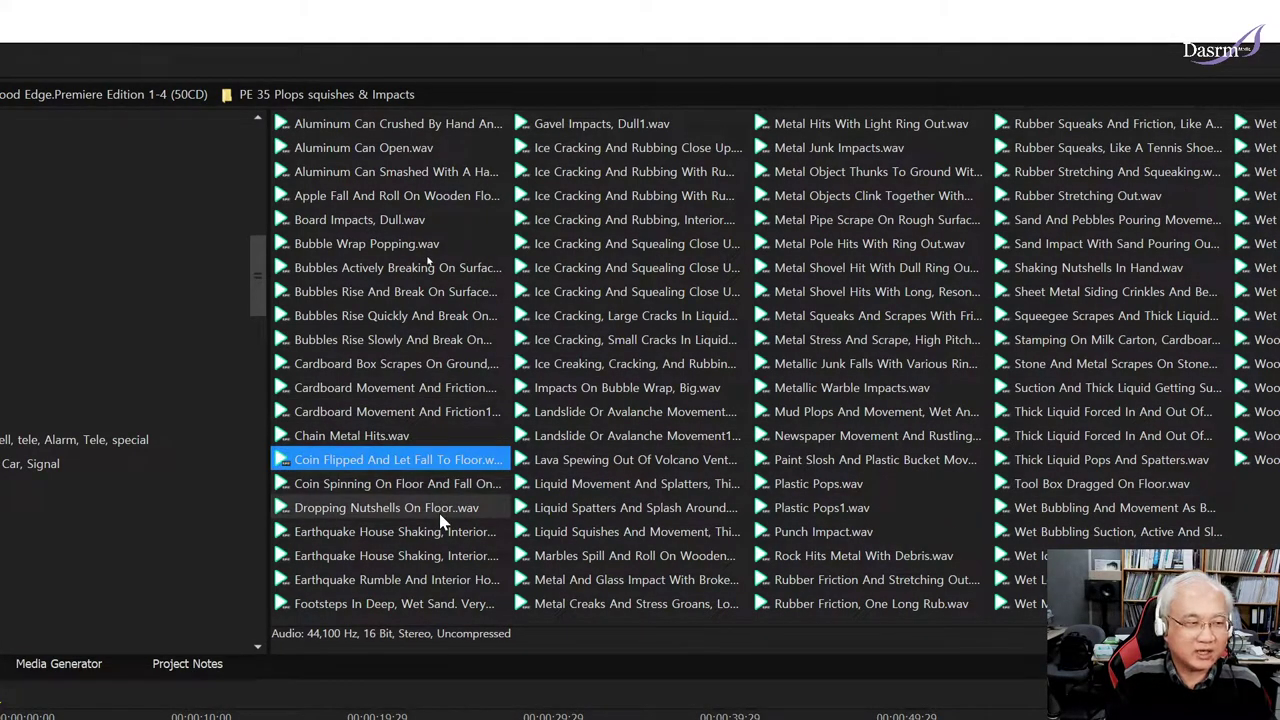
pyautogui.click(441, 513)
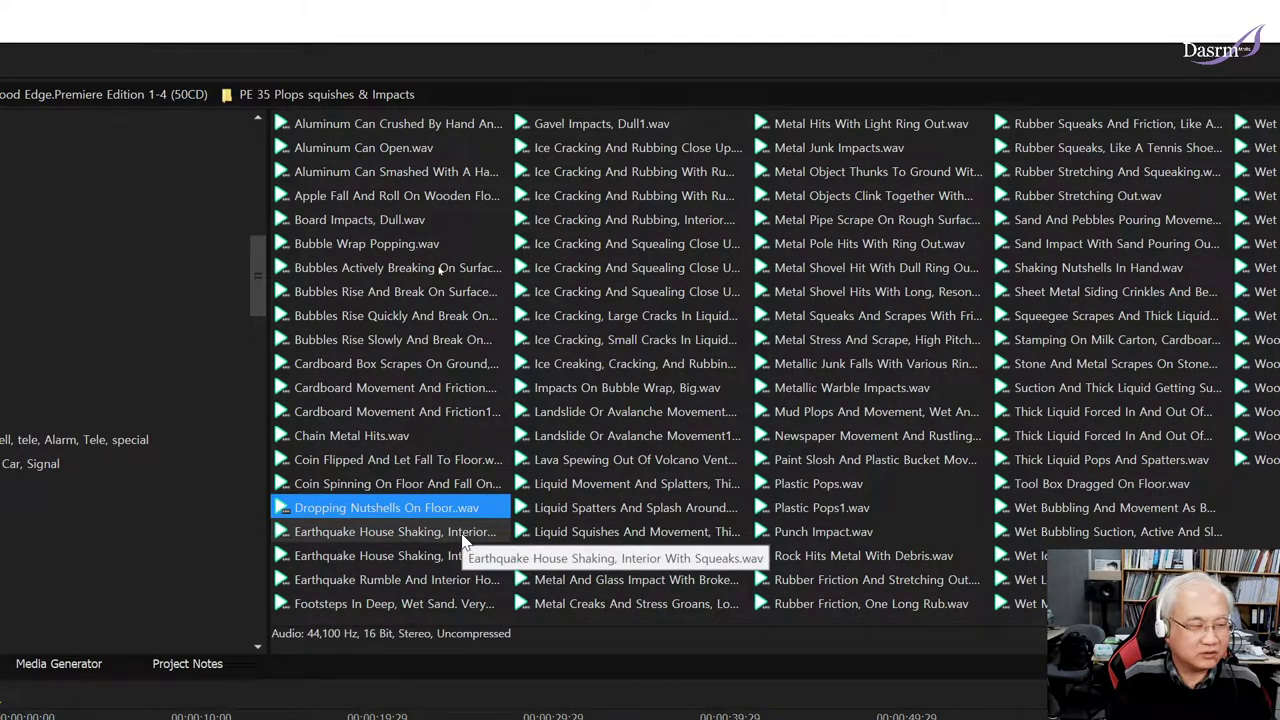
pyautogui.click(463, 537)
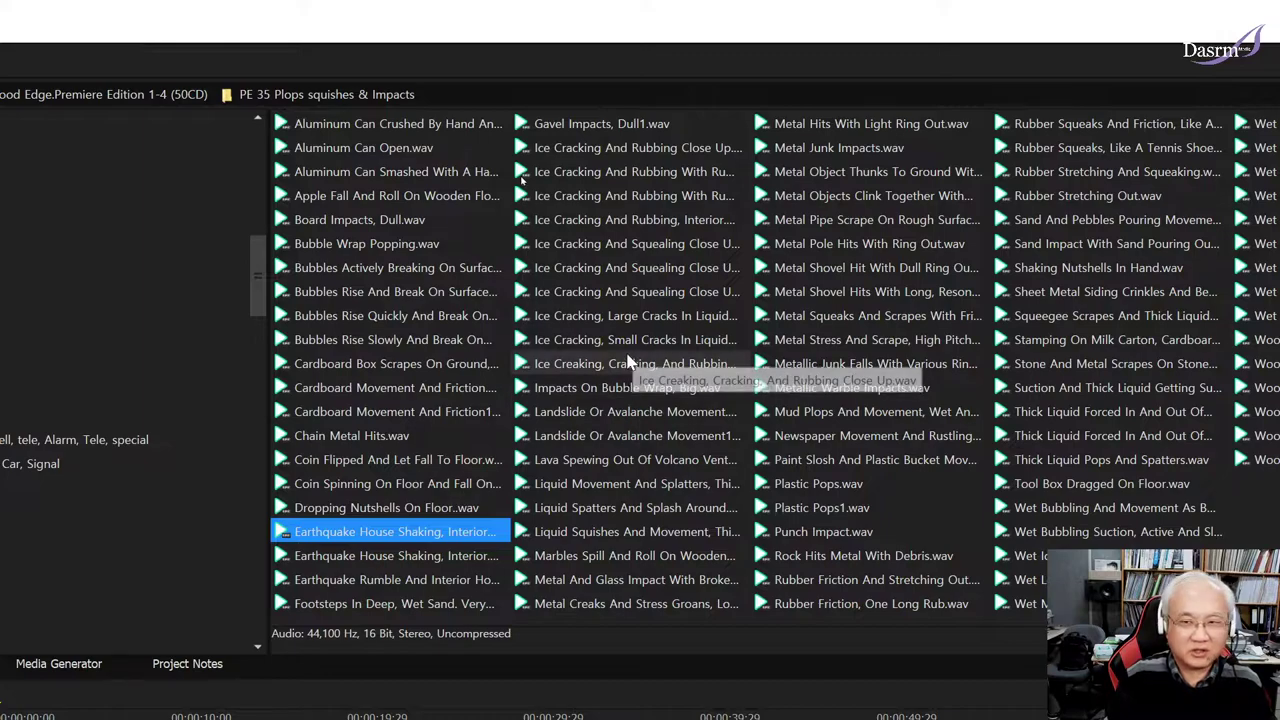
pyautogui.click(652, 150)
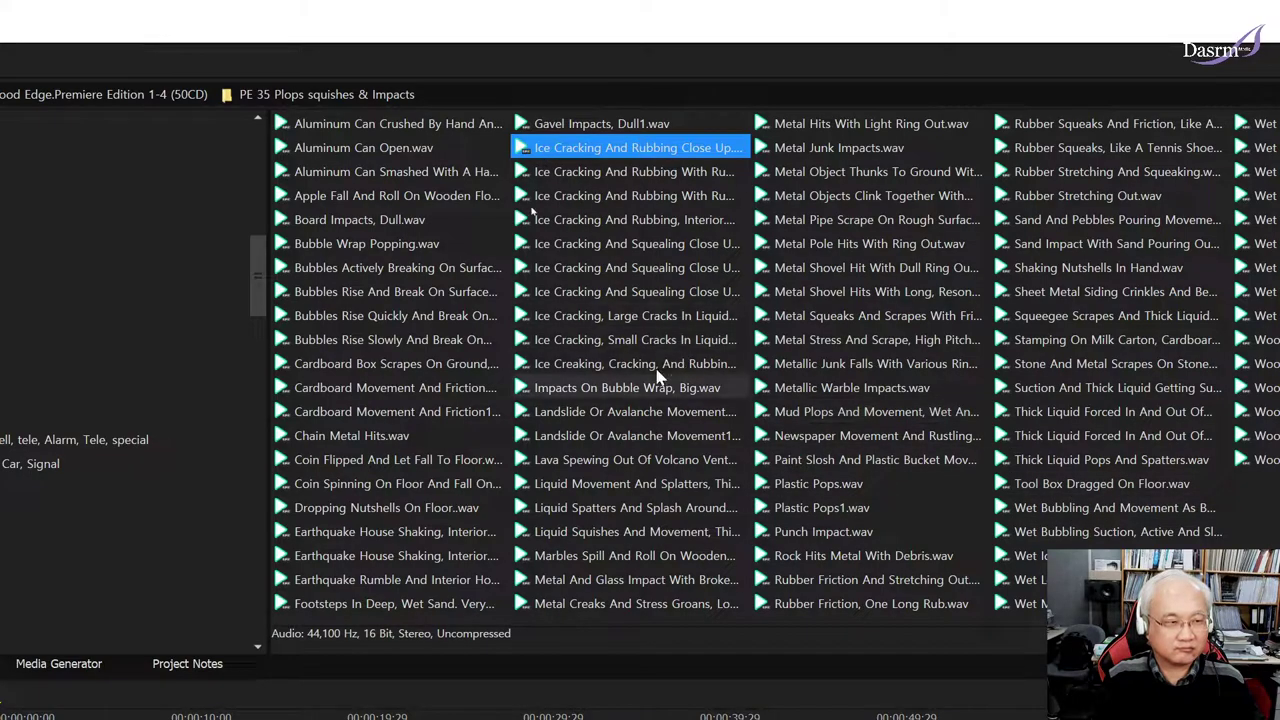
# - Preview the landslide, wet squirty bubbles, suction liquid and Wood Impact.wav sounds, then open PE 36 Air Steam & Machinery
pyautogui.click(648, 438)
pyautogui.click(686, 443)
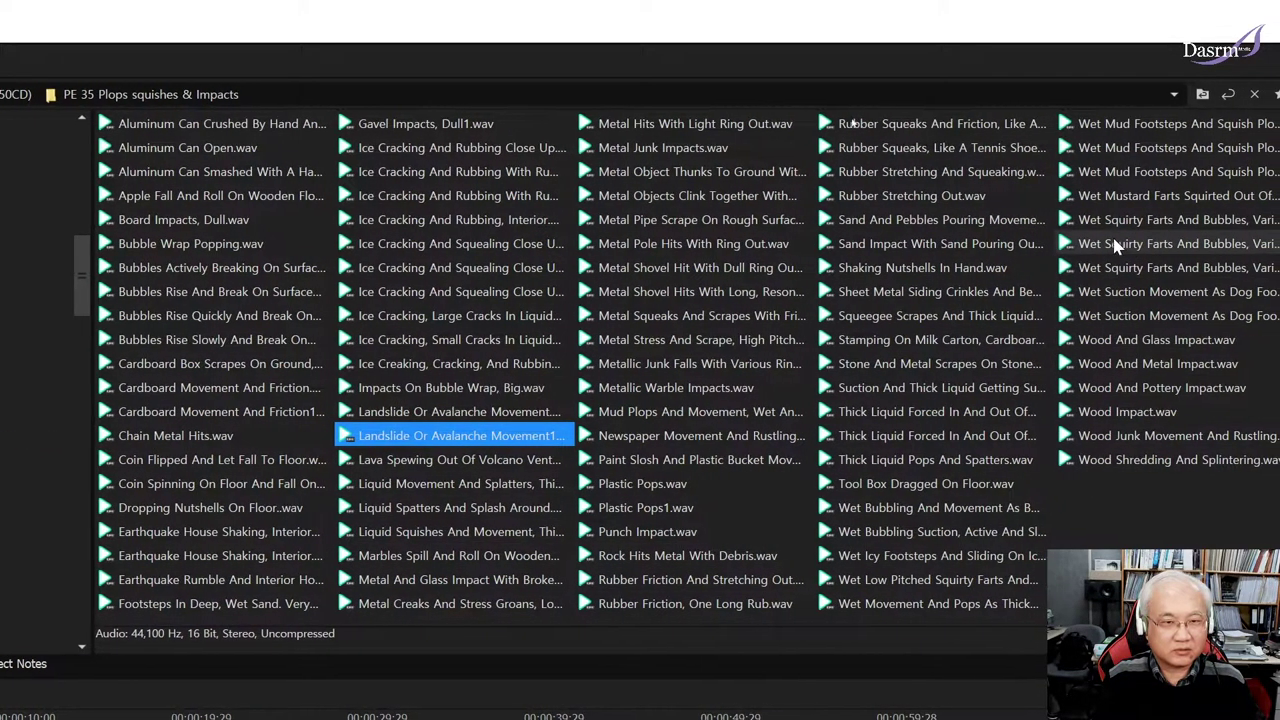
pyautogui.click(1115, 244)
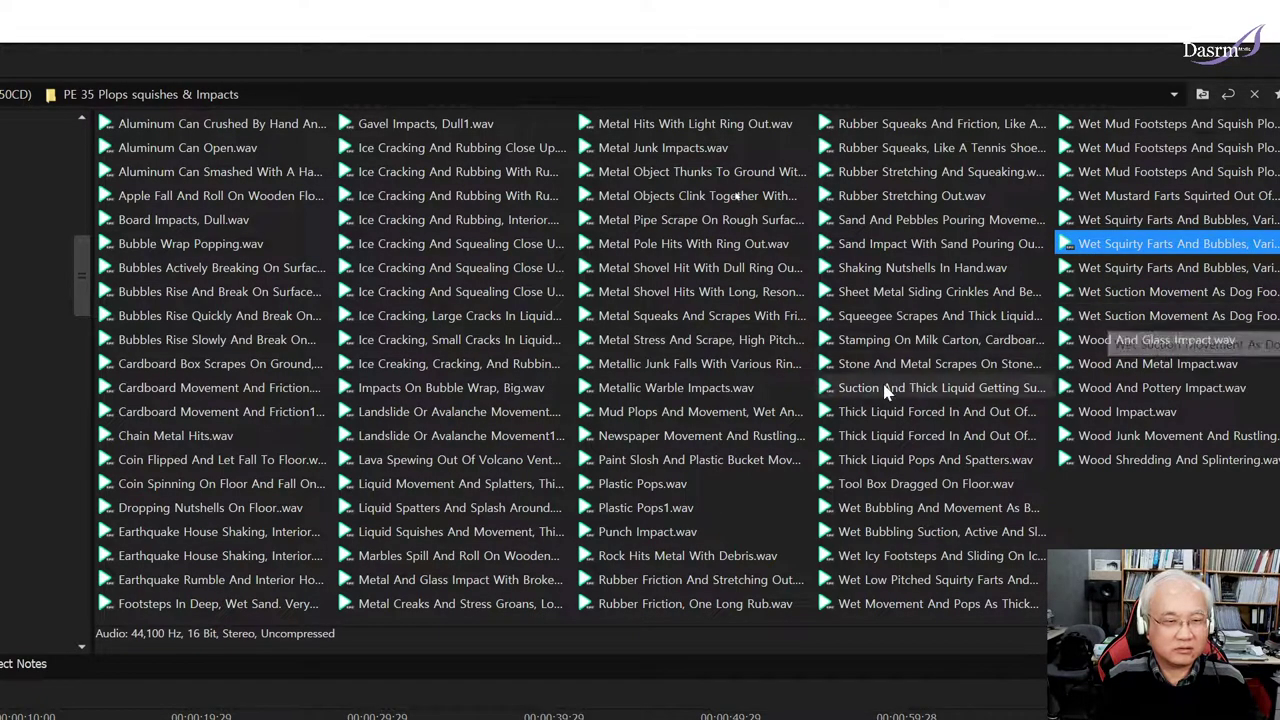
pyautogui.click(950, 388)
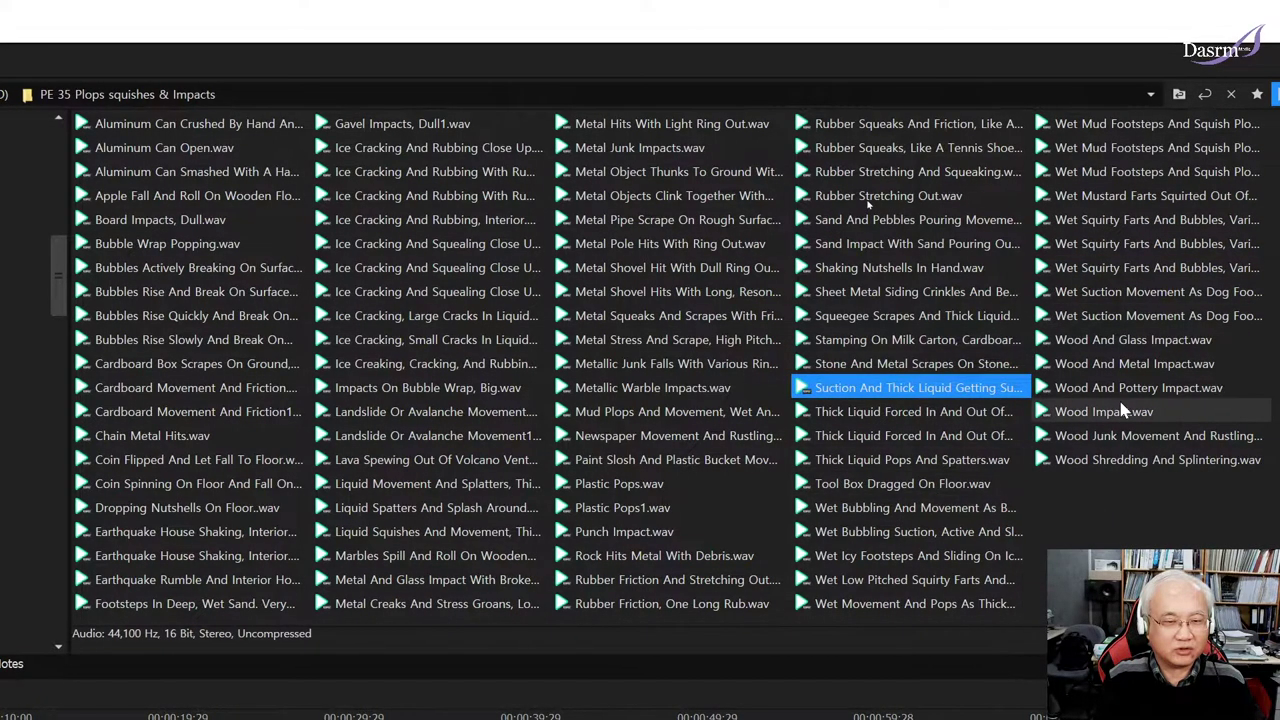
pyautogui.click(1102, 414)
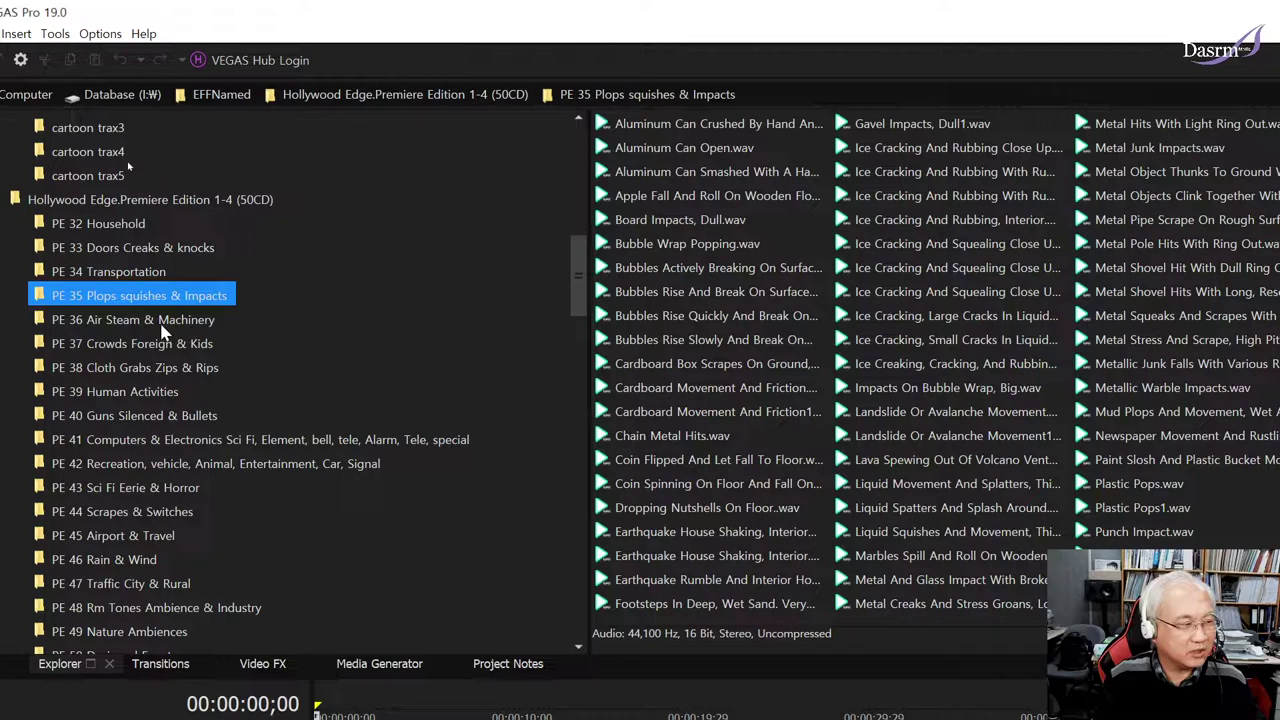
pyautogui.click(161, 322)
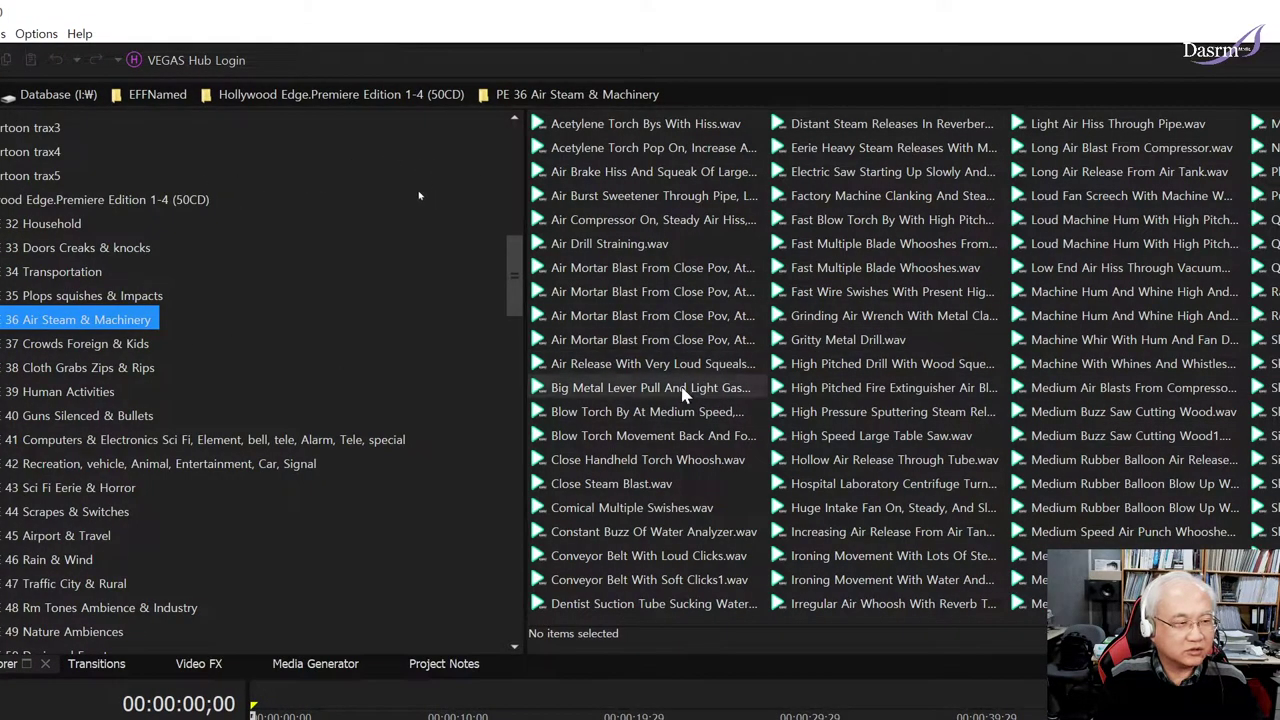
# - Preview the air mortar, blow torch, Gritty Metal Drill, air release, ironing and machine hum clips, then open PE 37
pyautogui.click(680, 340)
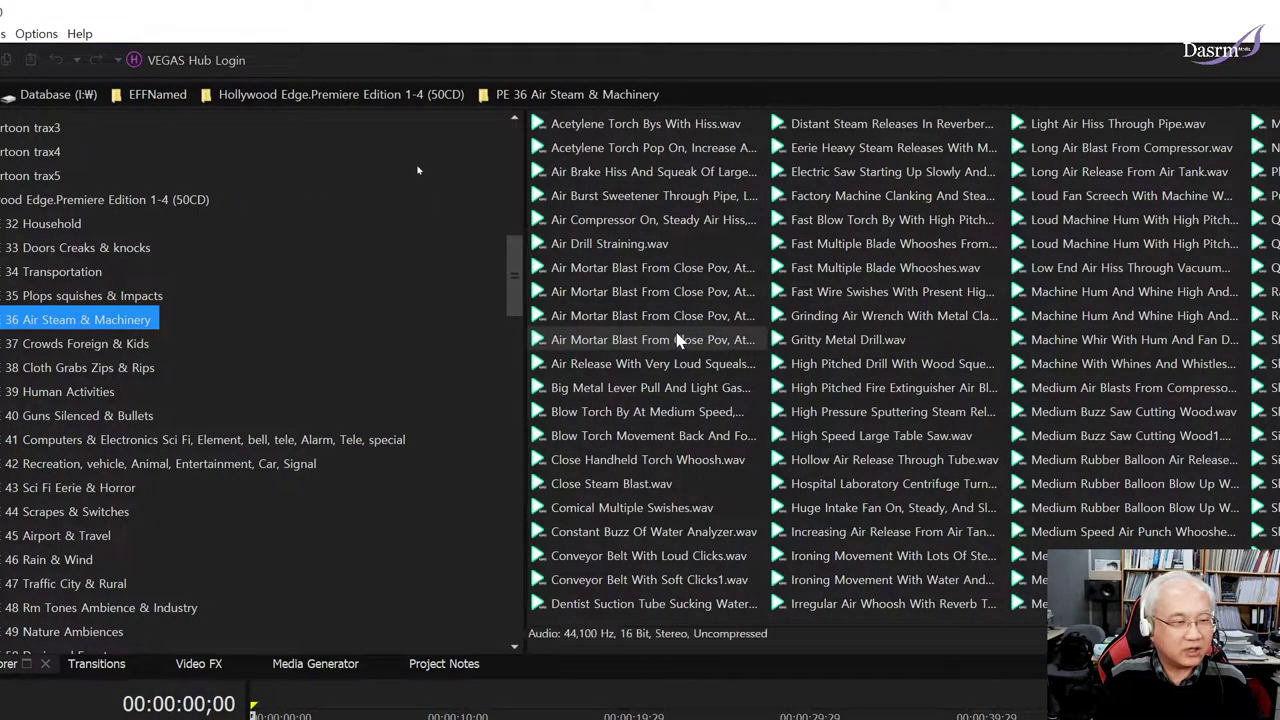
pyautogui.click(722, 411)
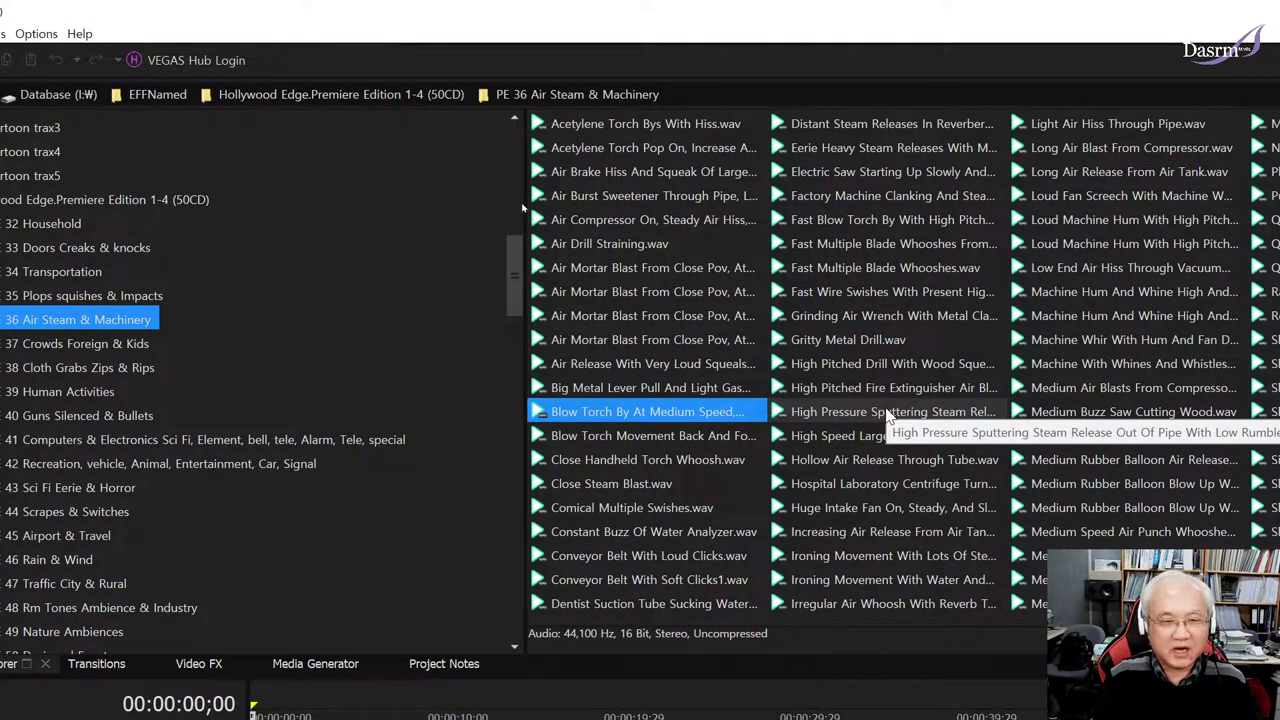
pyautogui.click(893, 342)
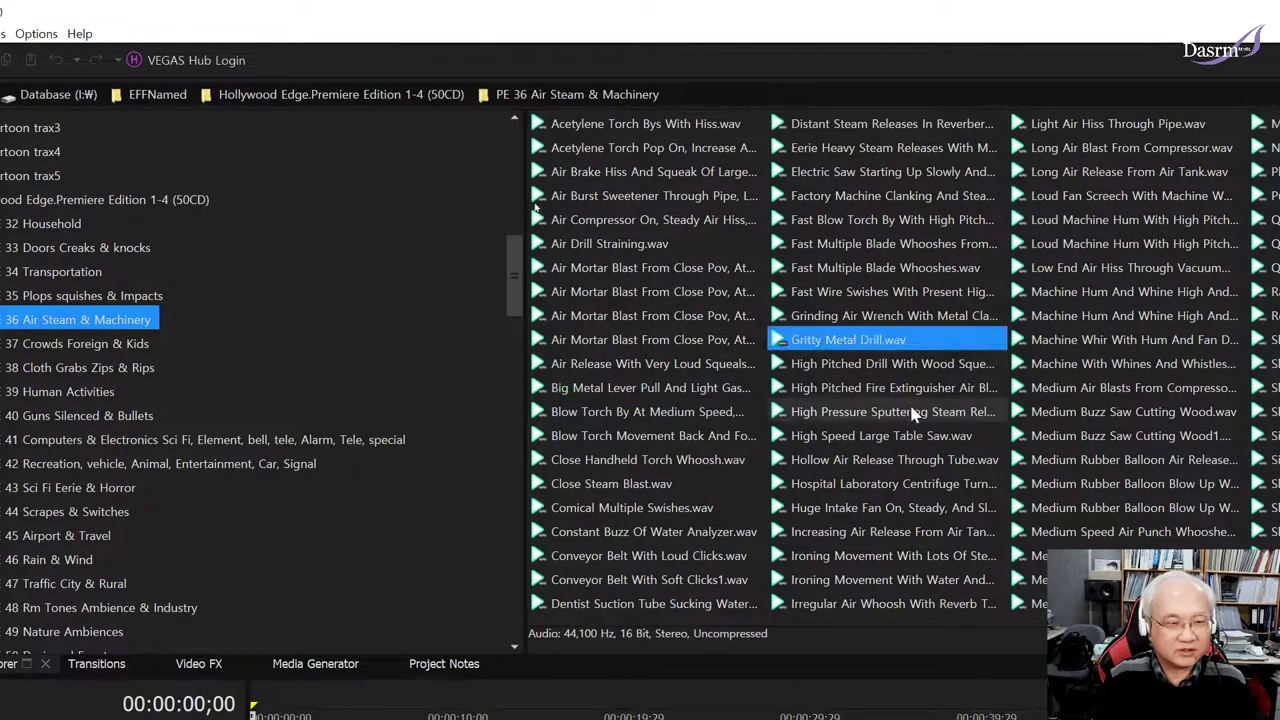
pyautogui.click(902, 533)
pyautogui.click(926, 531)
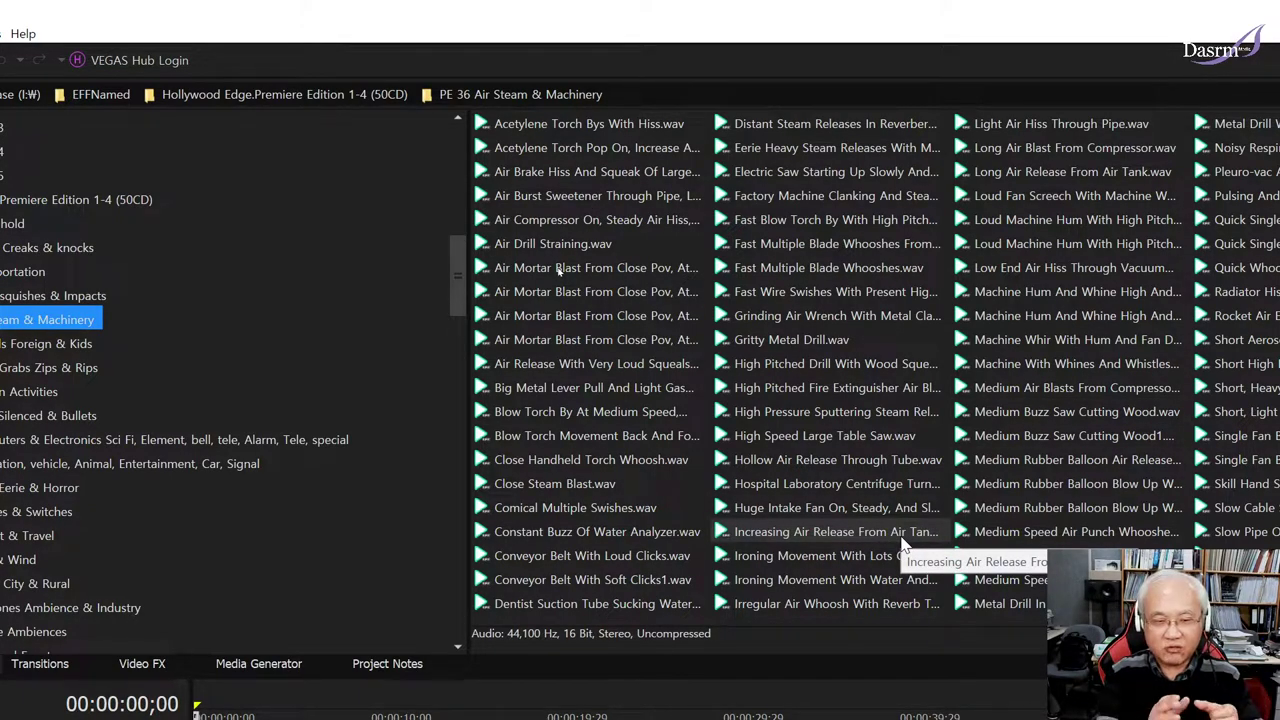
pyautogui.click(925, 578)
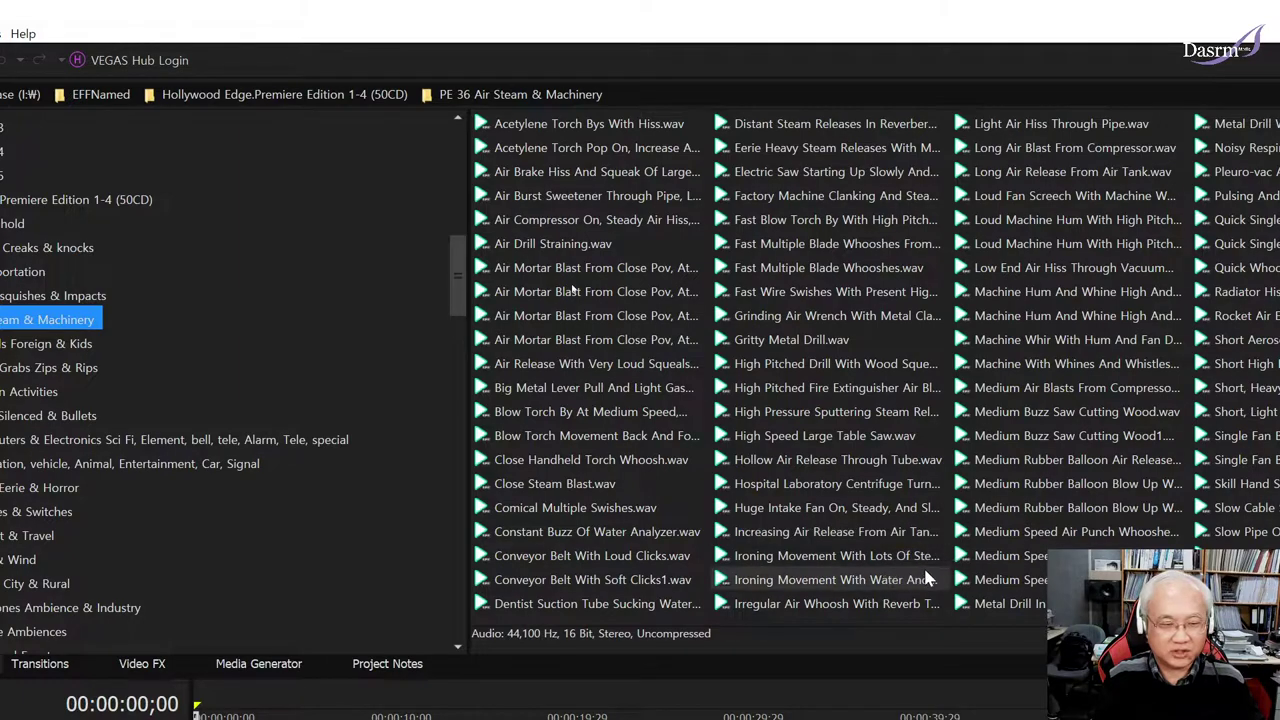
pyautogui.click(1064, 248)
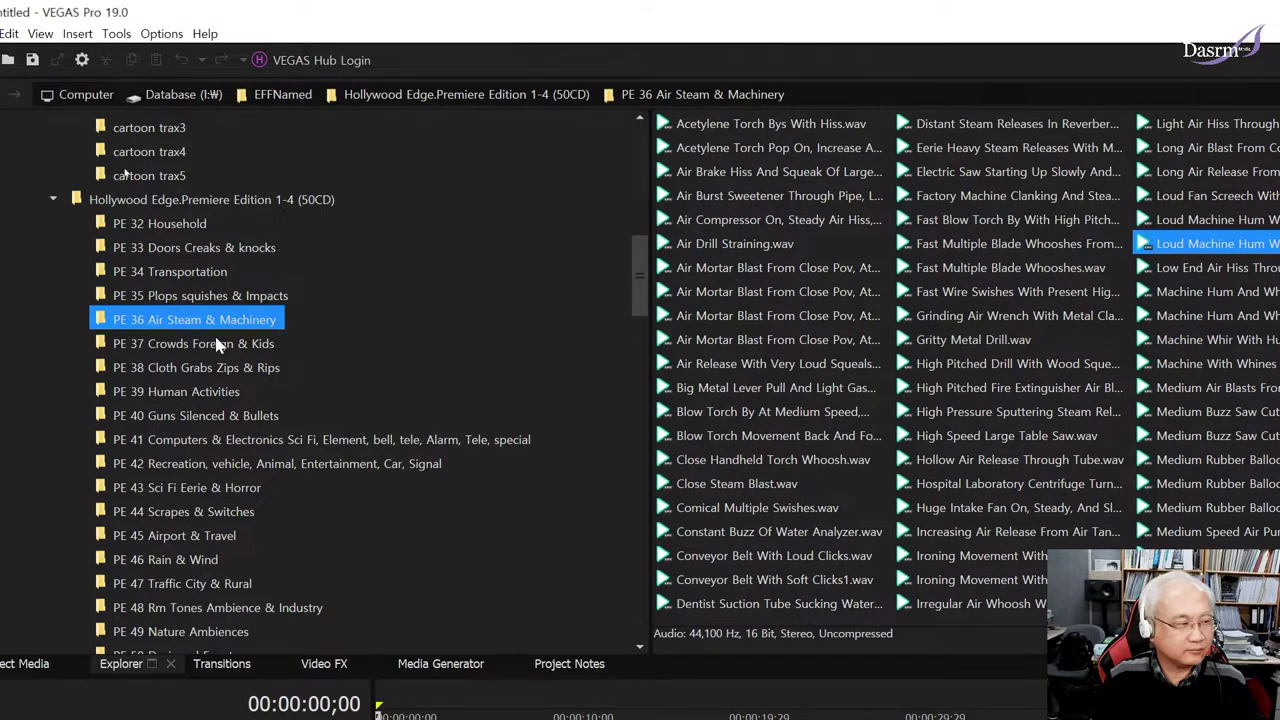
pyautogui.click(218, 344)
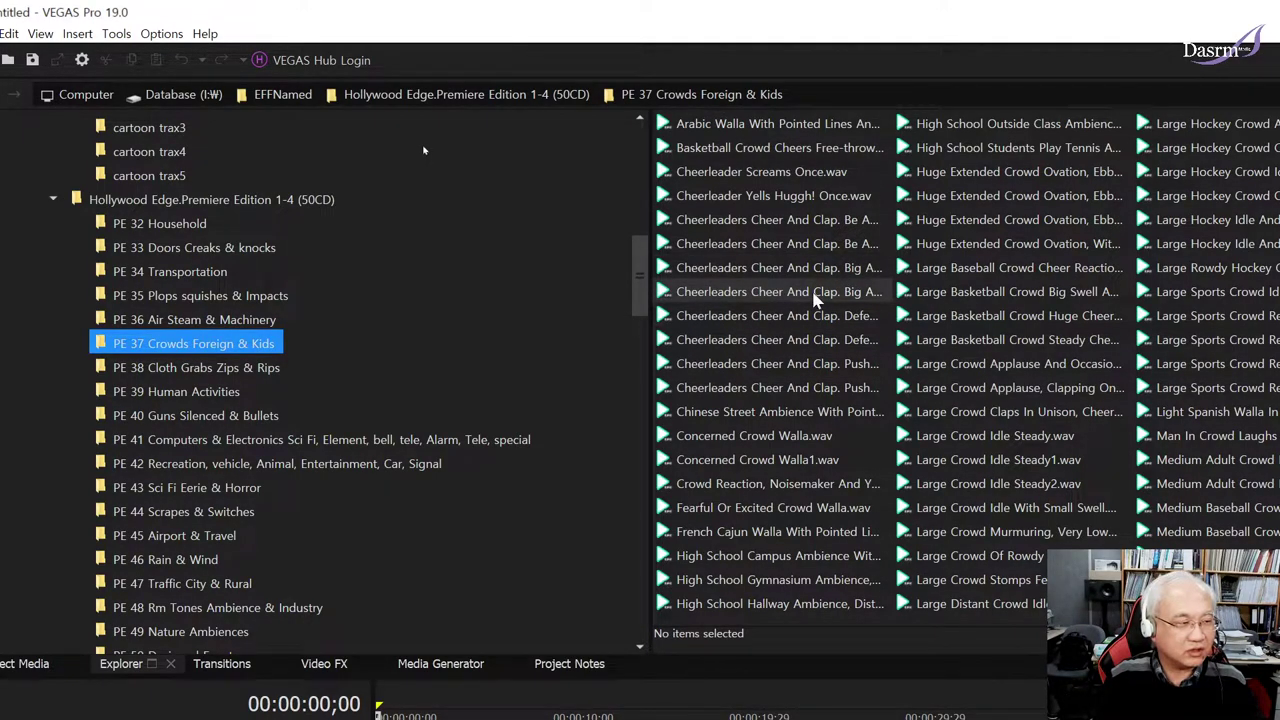
# - Preview the cheerleader, crowd walla, campus ambience, applause and sports crowd sounds, then open PE 38
pyautogui.click(825, 244)
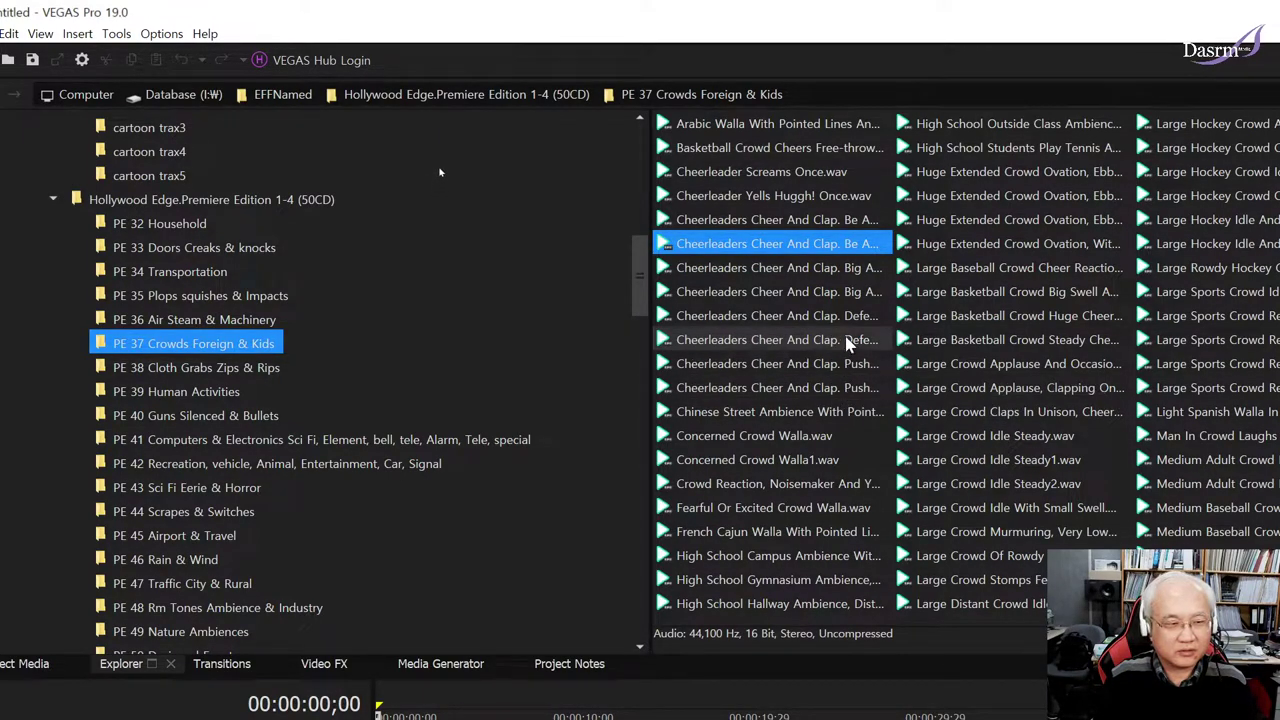
pyautogui.click(818, 436)
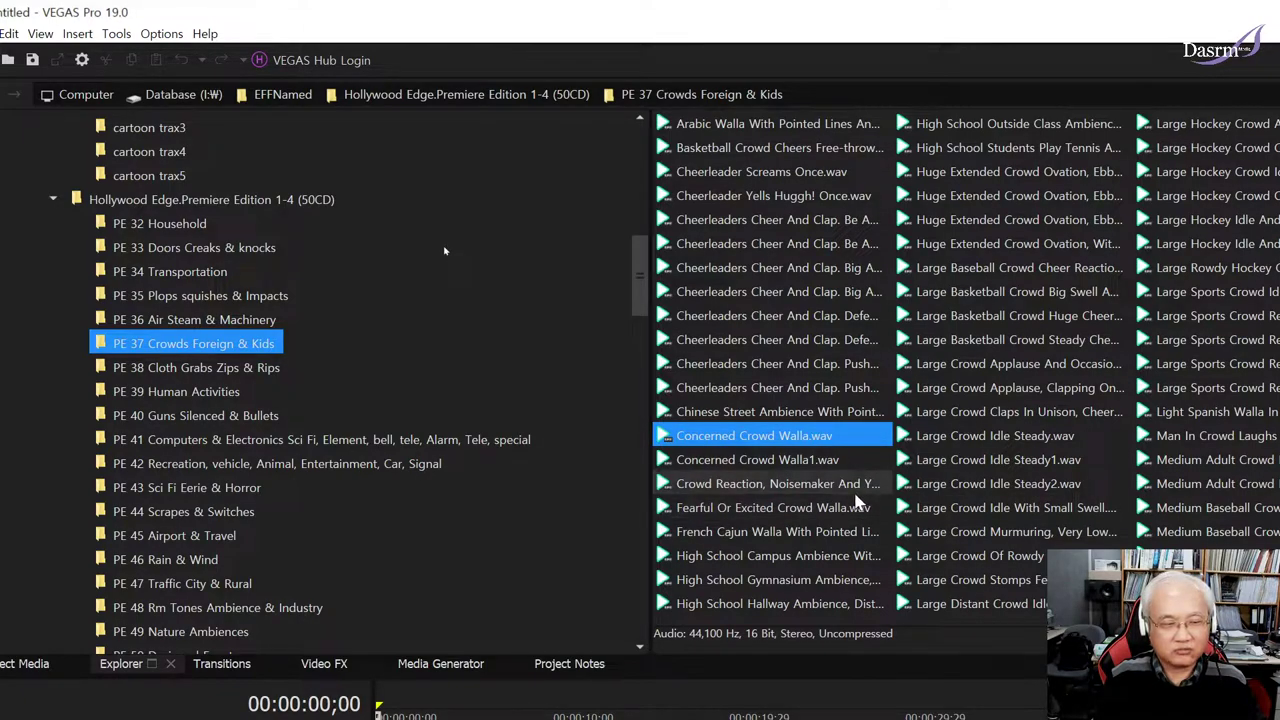
pyautogui.click(842, 561)
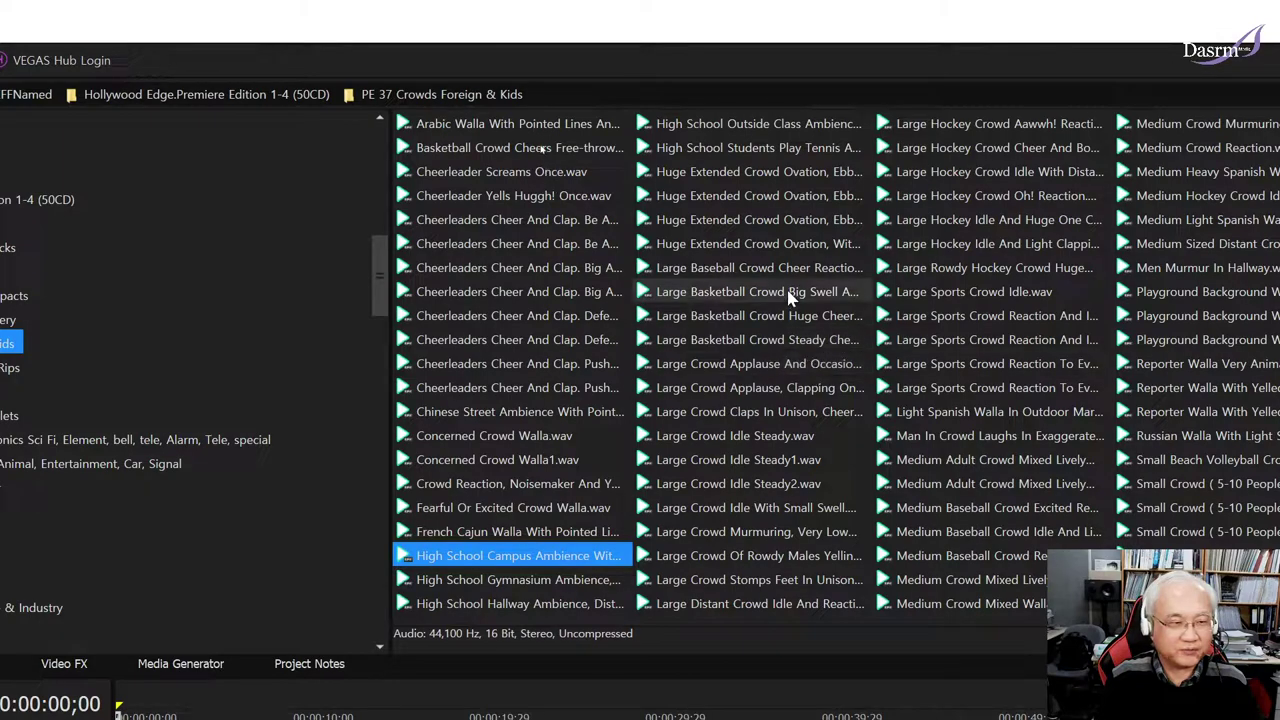
pyautogui.click(795, 366)
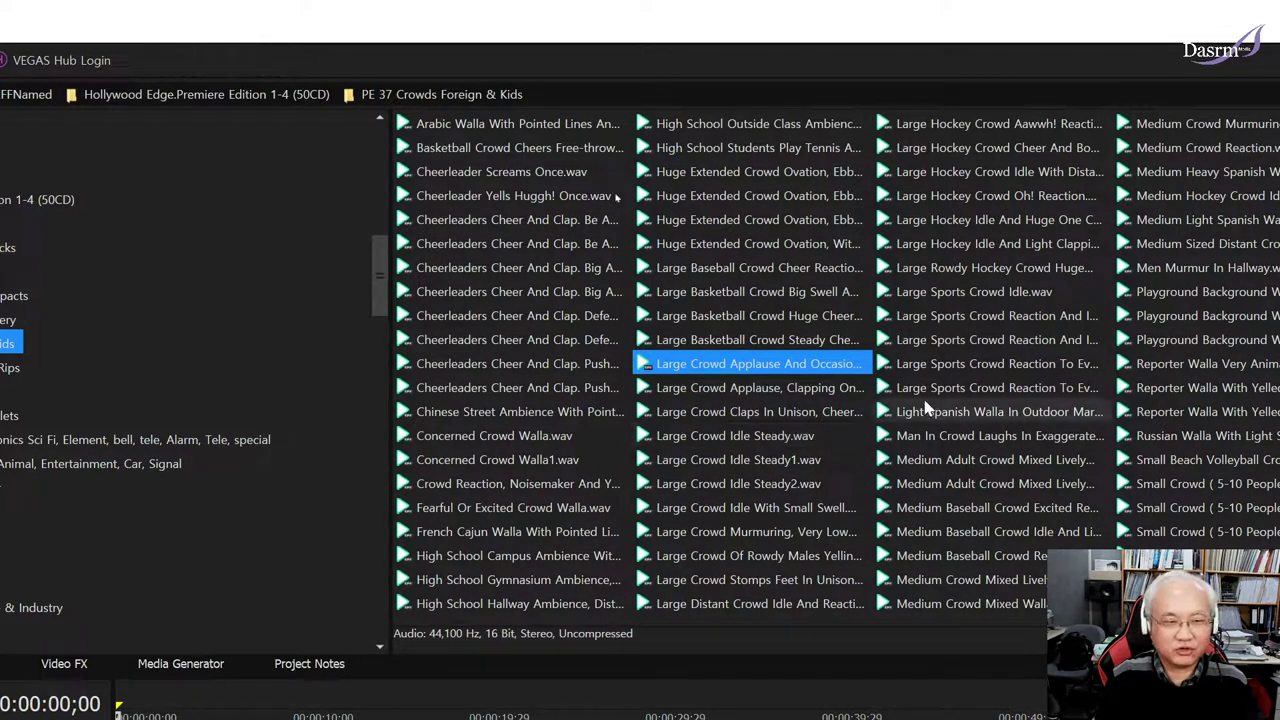
pyautogui.click(1015, 298)
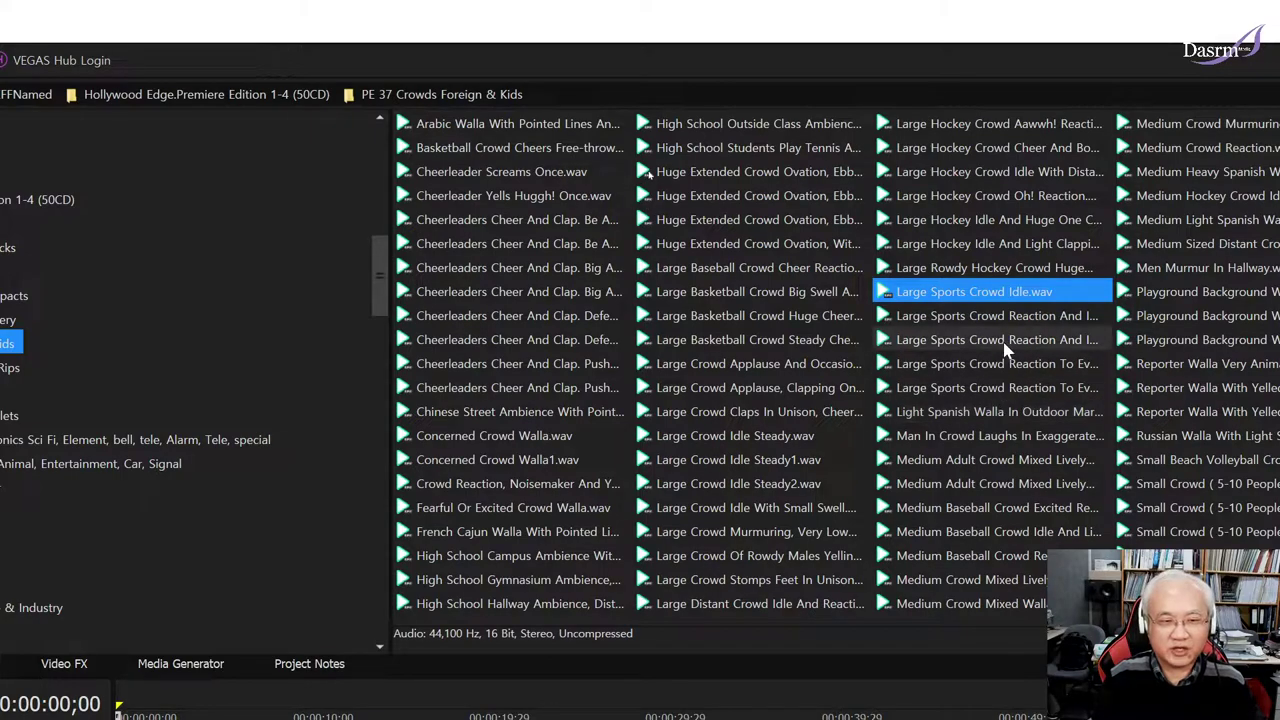
pyautogui.moveTo(1004, 404); pyautogui.dragTo(1080, 370)
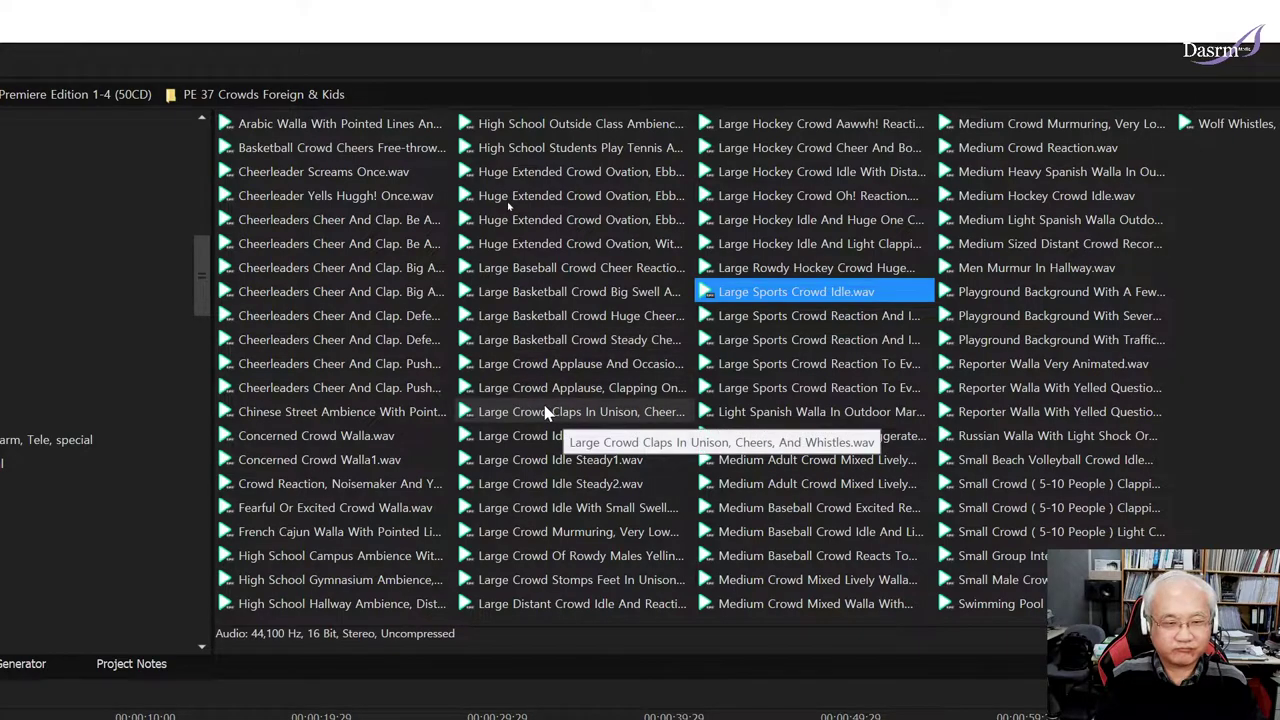
pyautogui.click(288, 370)
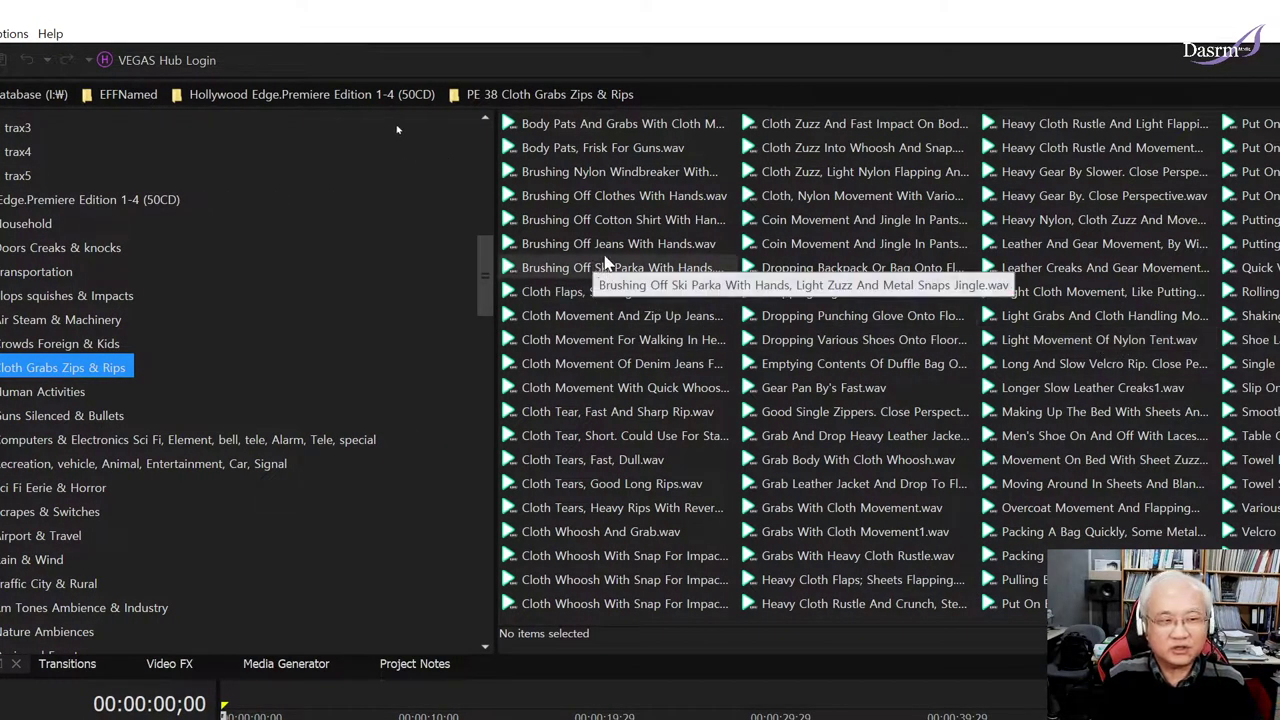
# - Preview the jeans brushing, zip-up, fast dull cloth tear and cloth whoosh sounds
pyautogui.click(608, 254)
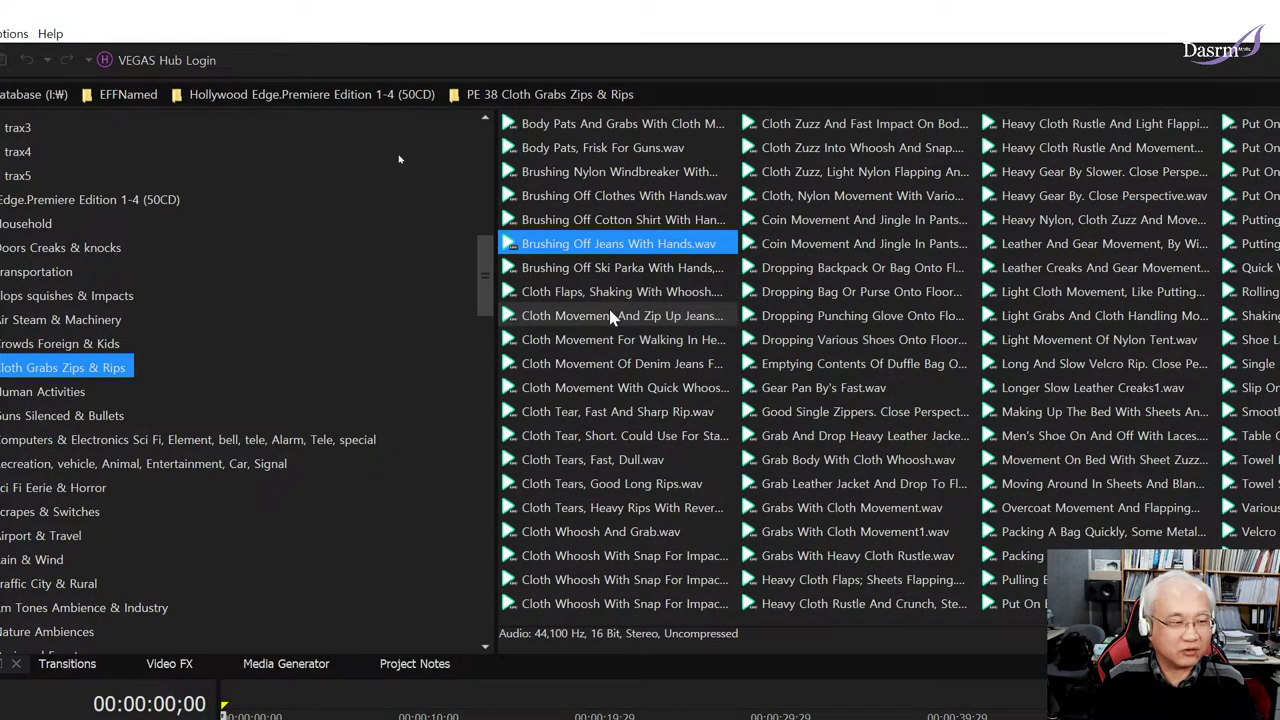
pyautogui.click(648, 324)
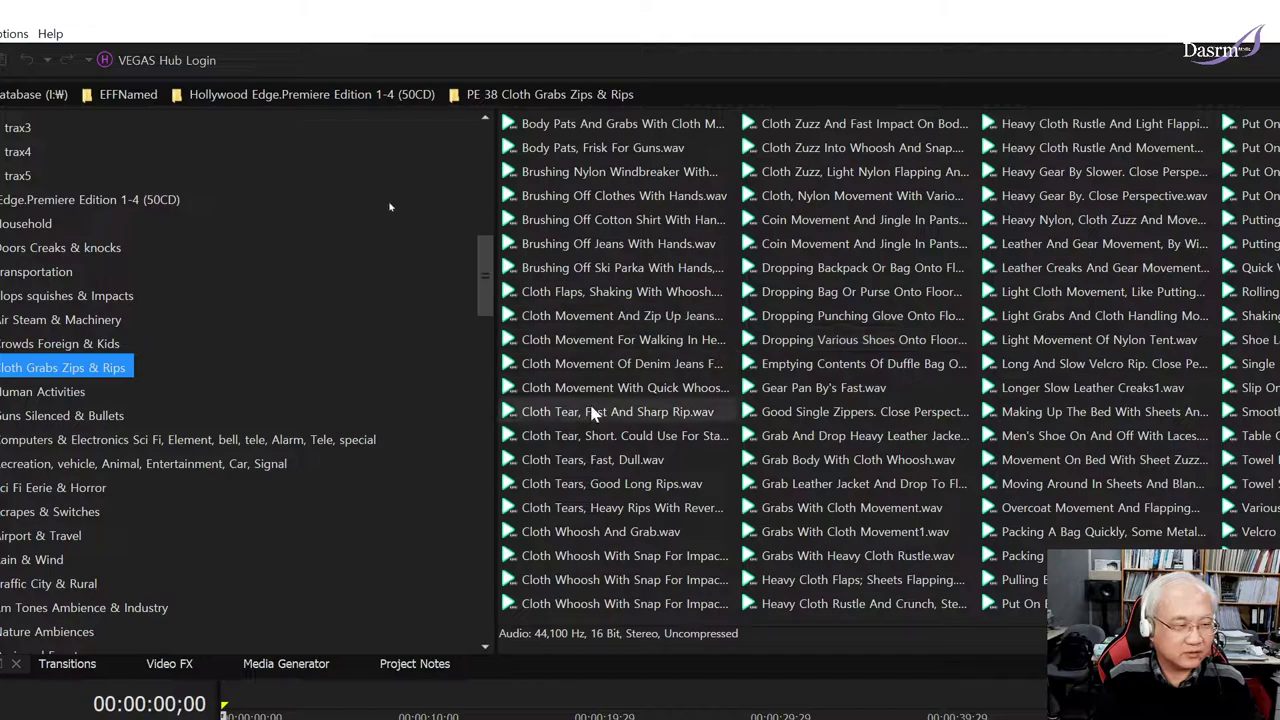
pyautogui.click(648, 420)
pyautogui.click(624, 464)
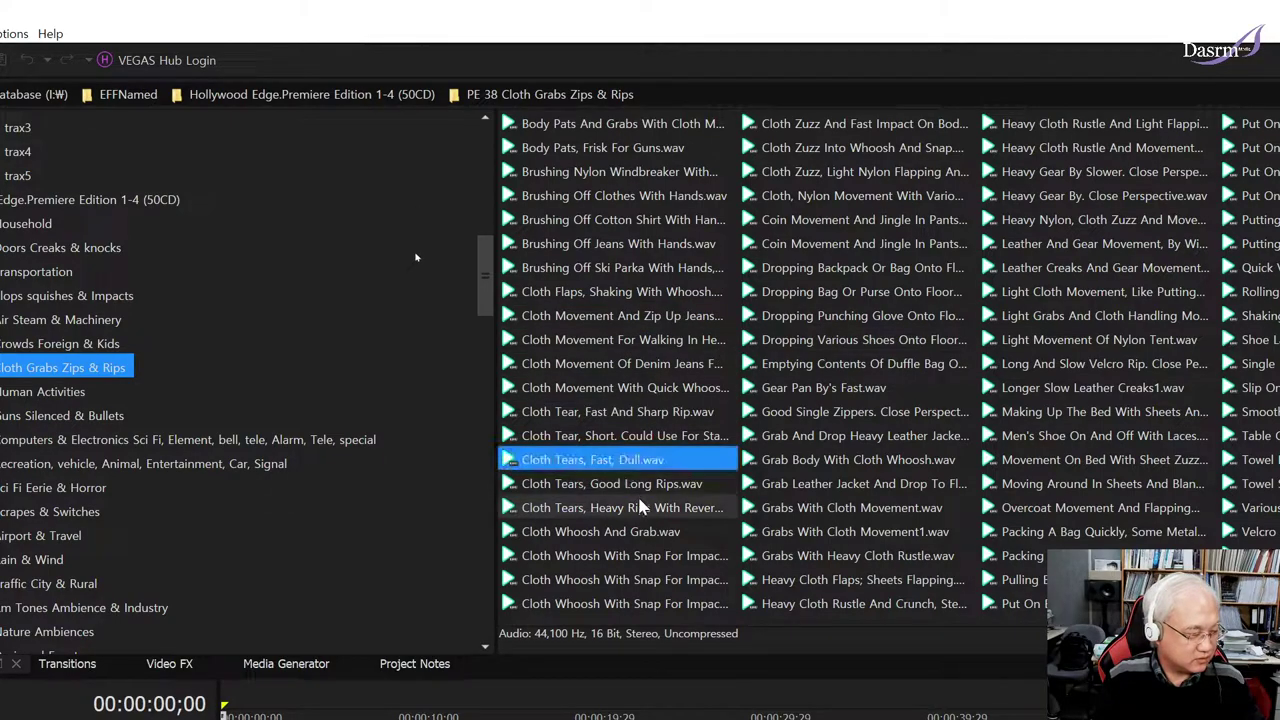
pyautogui.click(640, 556)
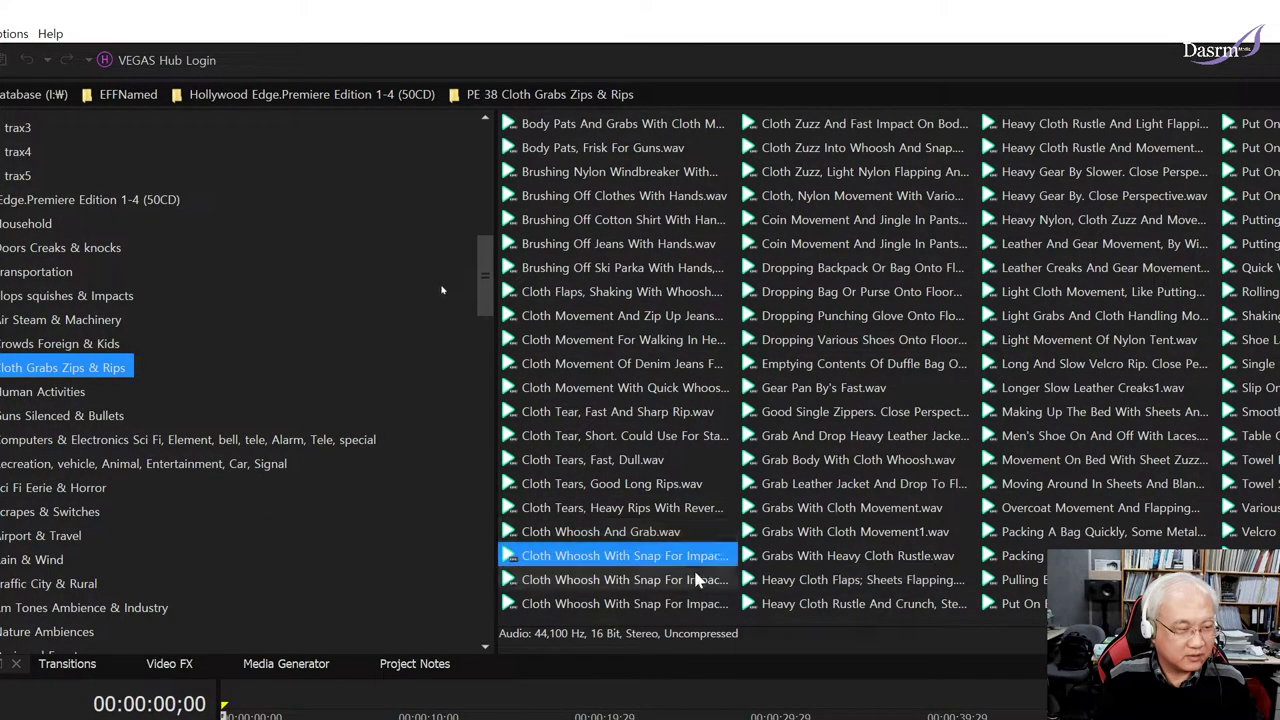
pyautogui.click(636, 534)
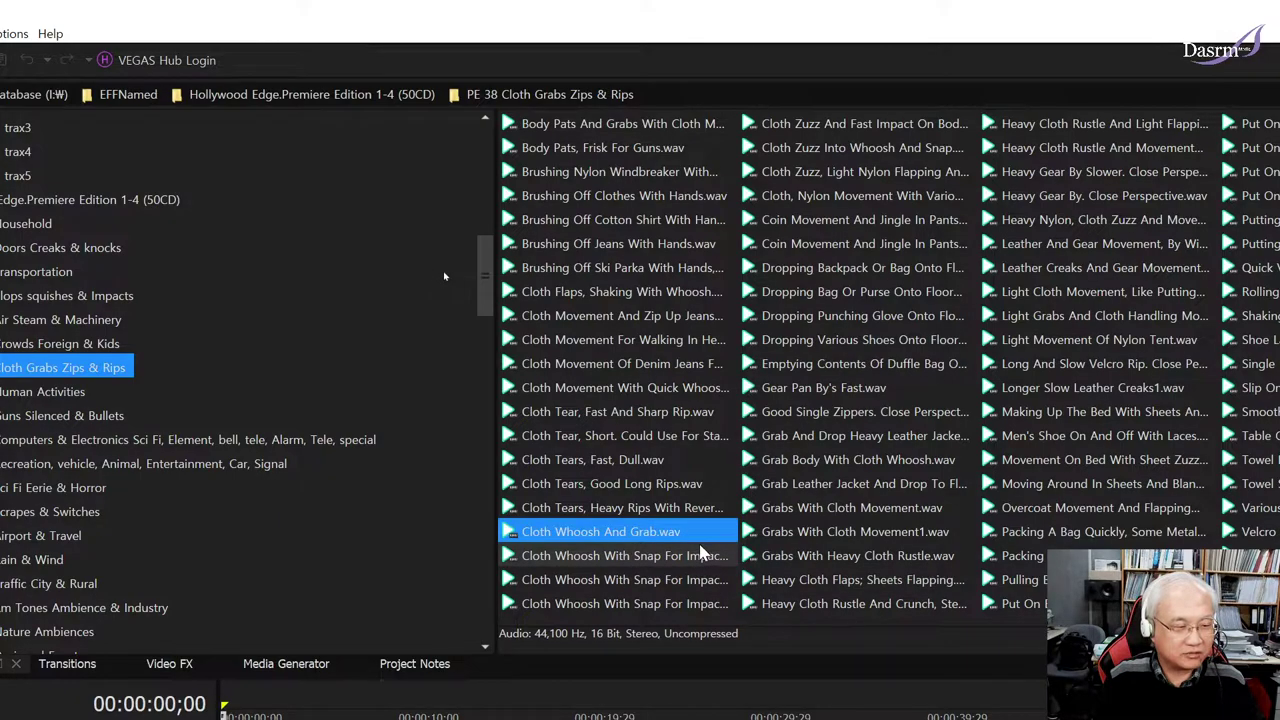
pyautogui.click(604, 578)
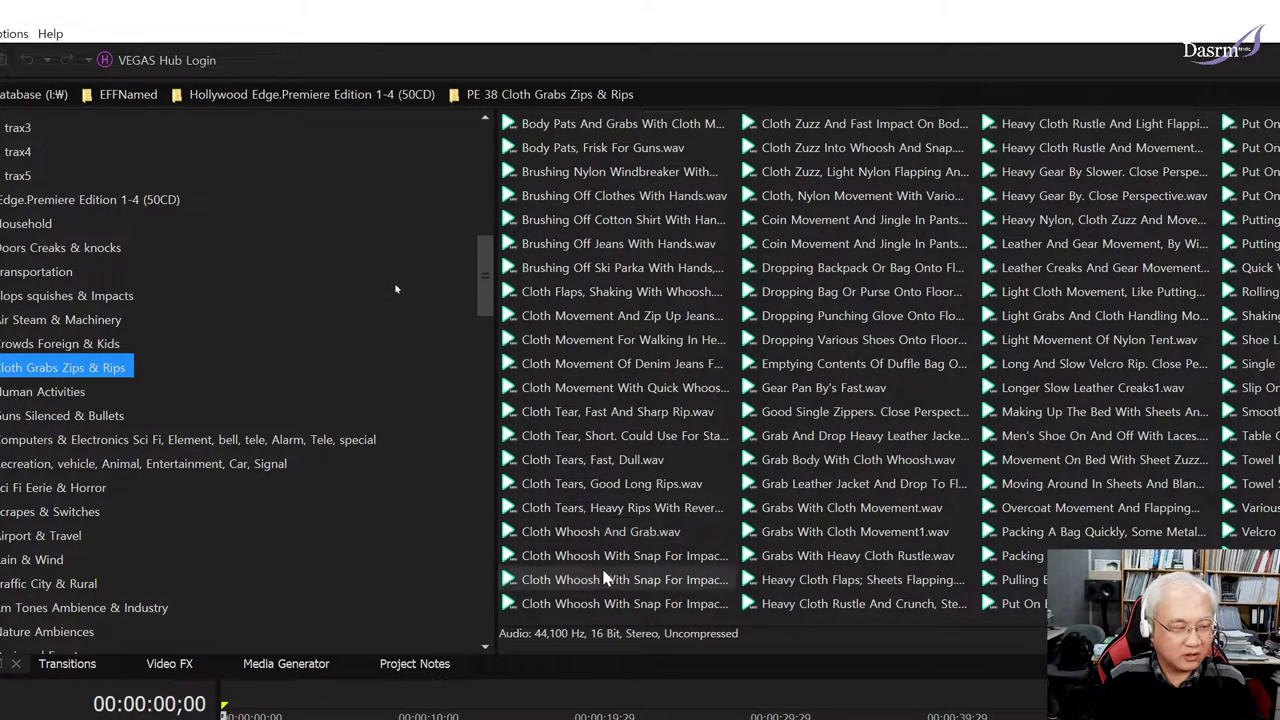
pyautogui.click(679, 583)
pyautogui.click(630, 605)
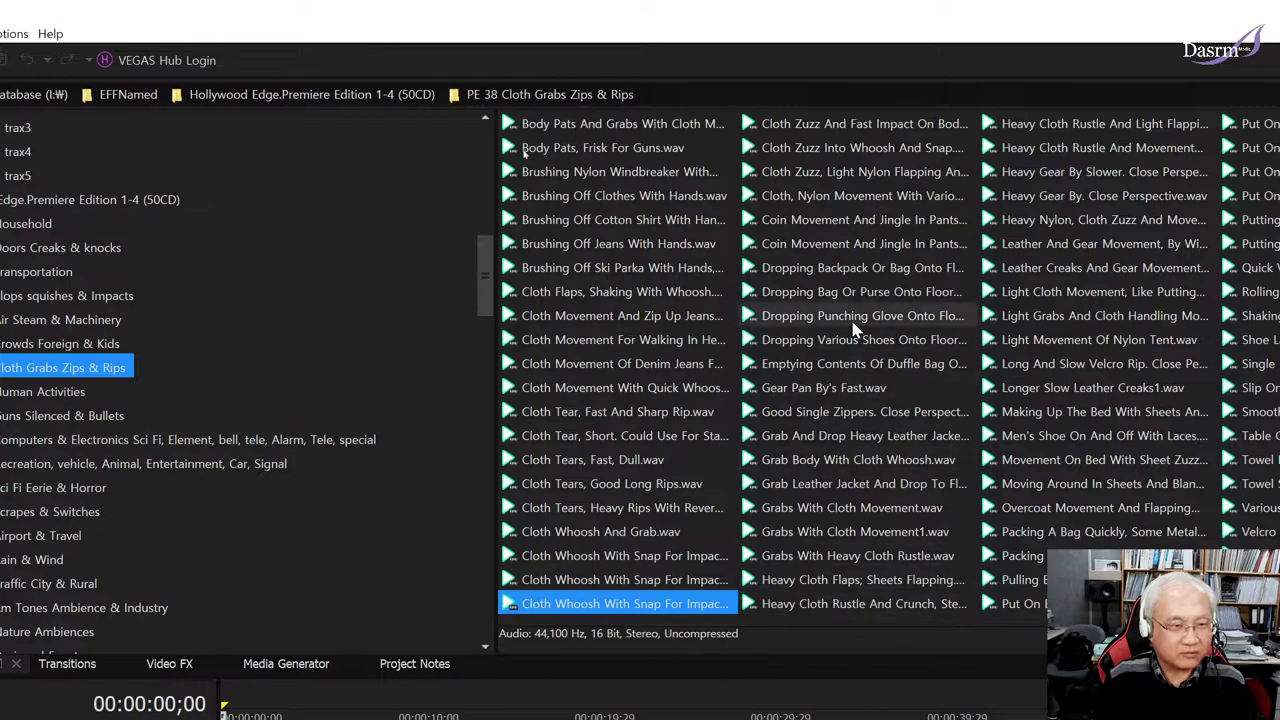
# - Preview the nylon flapping, dropped backpack, heavy and light cloth sounds, then open PE 39 Human Activities
pyautogui.click(869, 173)
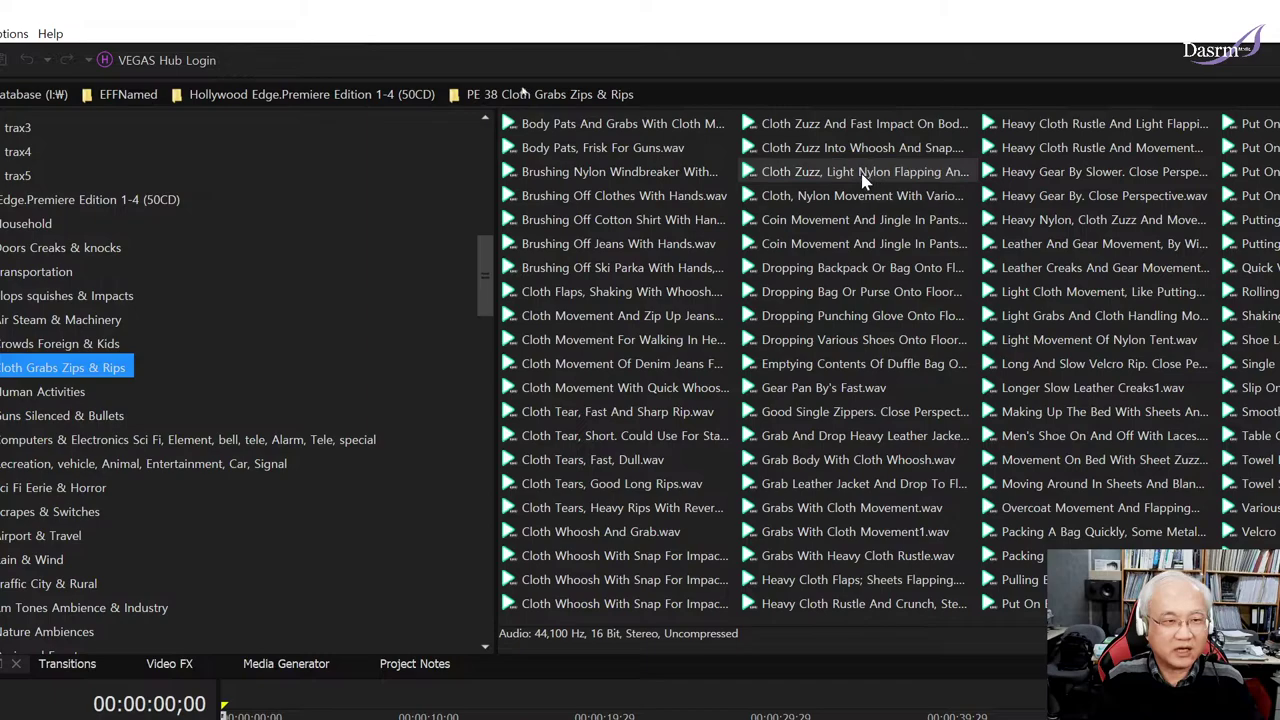
pyautogui.click(858, 271)
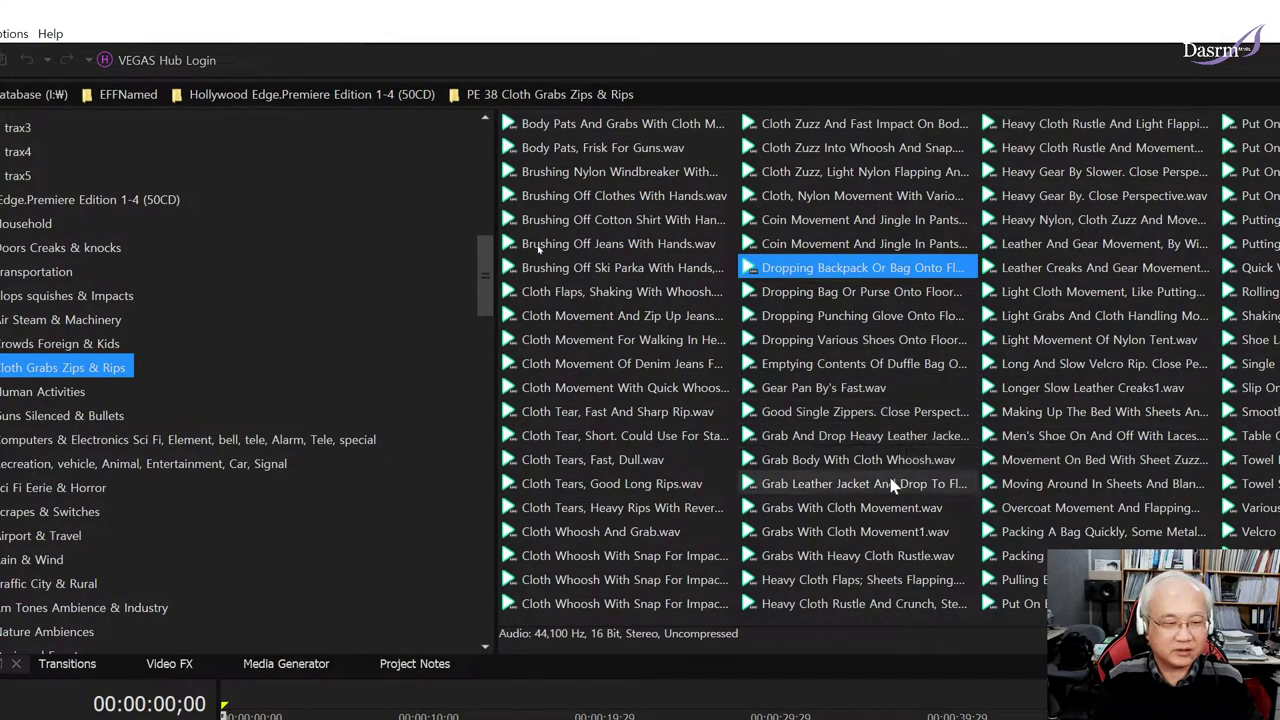
pyautogui.click(872, 582)
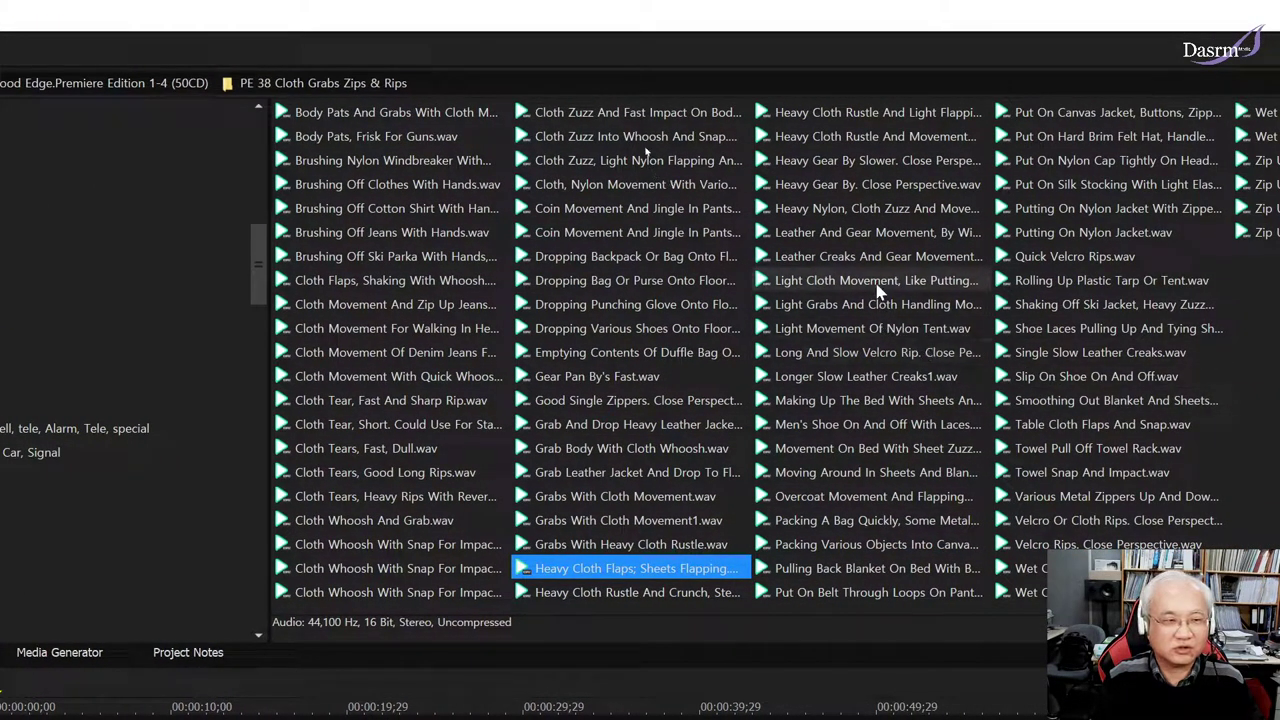
pyautogui.click(880, 282)
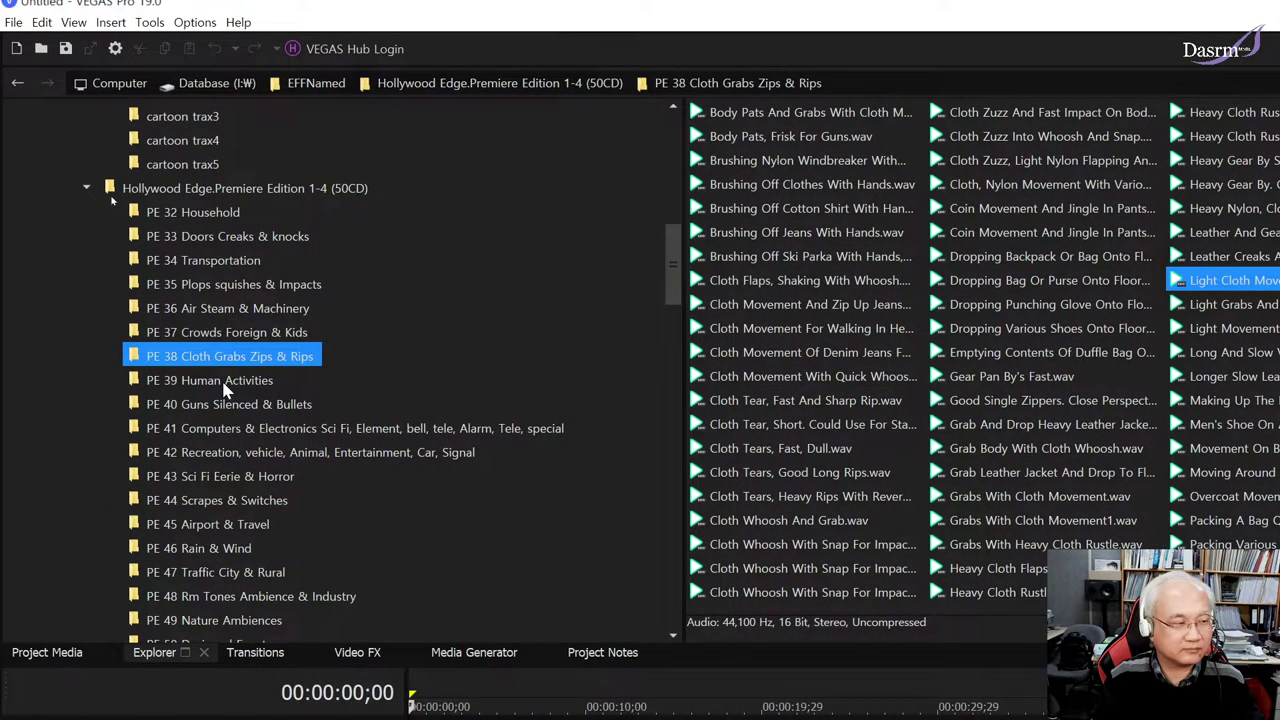
pyautogui.click(225, 384)
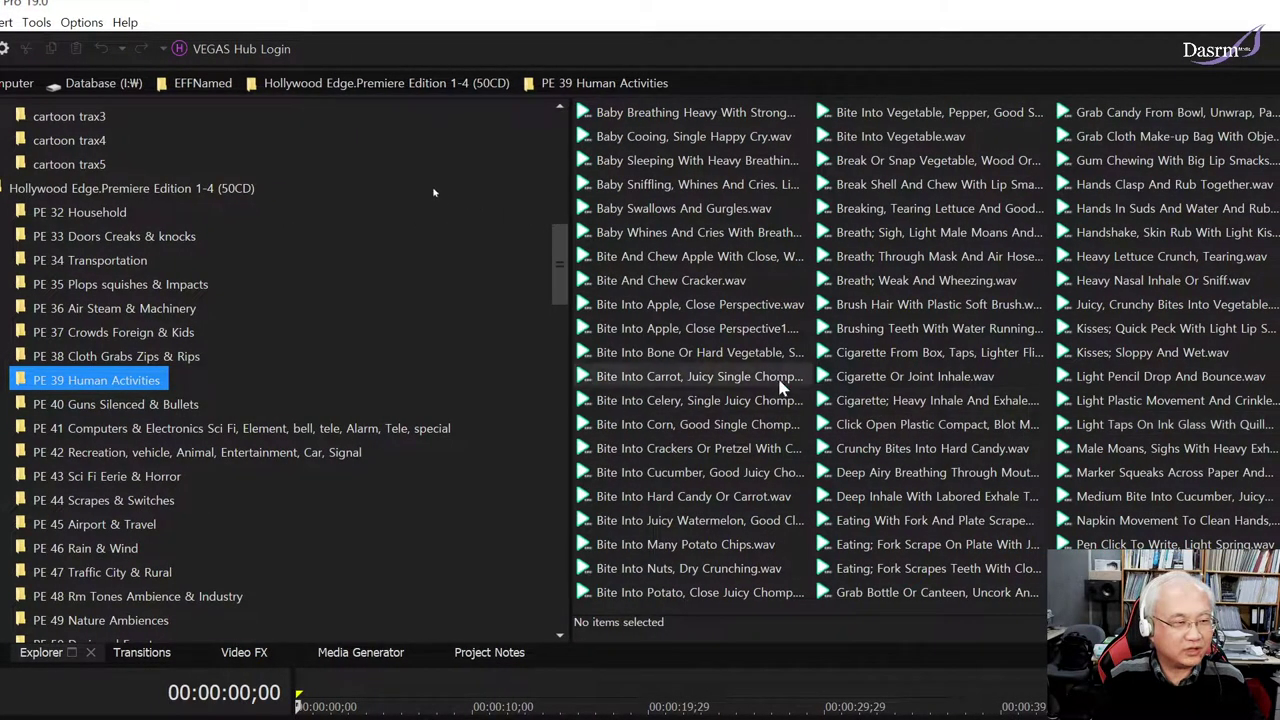
# - Preview the cracker bite, apple bite and breathing sounds in PE 39
pyautogui.click(703, 287)
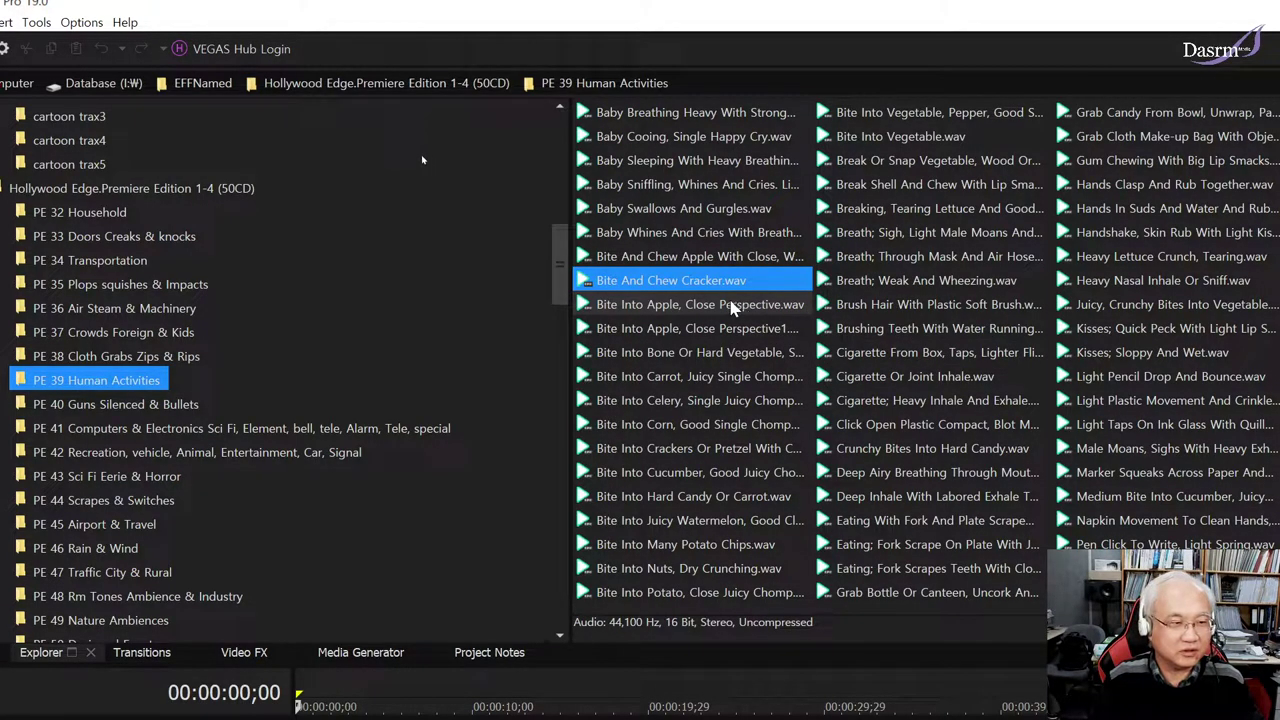
pyautogui.click(731, 305)
pyautogui.click(779, 310)
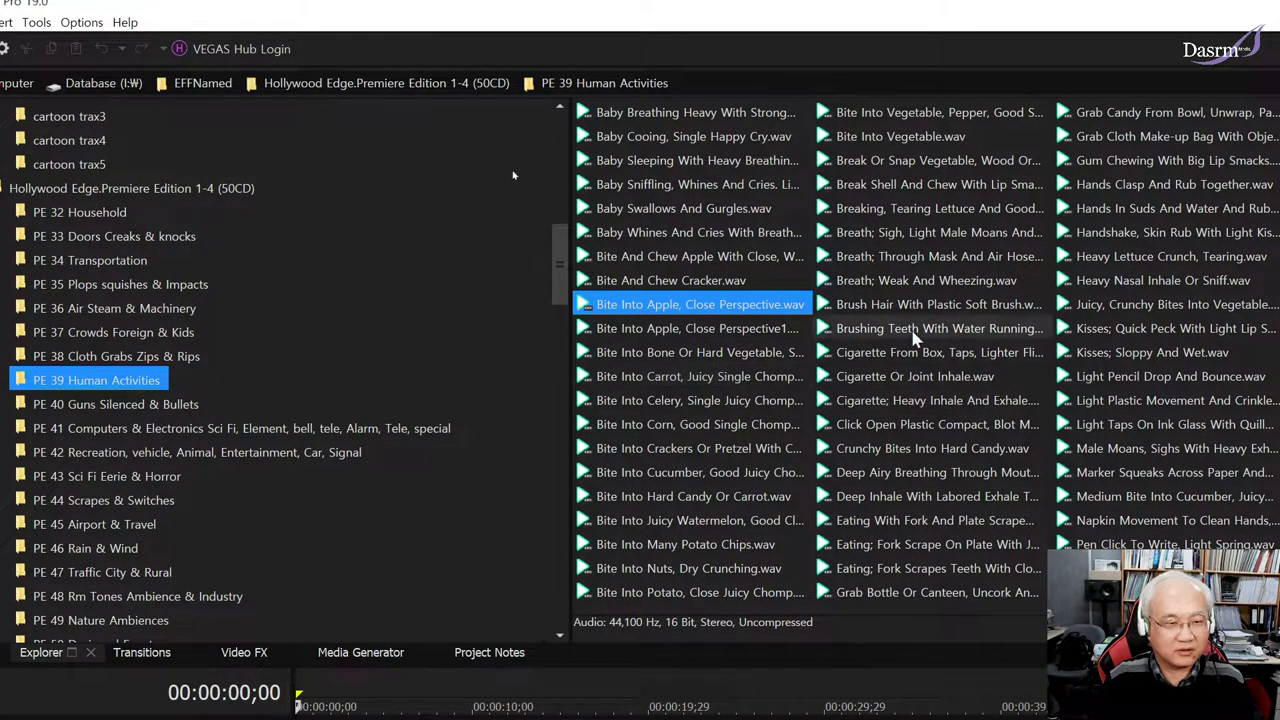
pyautogui.click(903, 234)
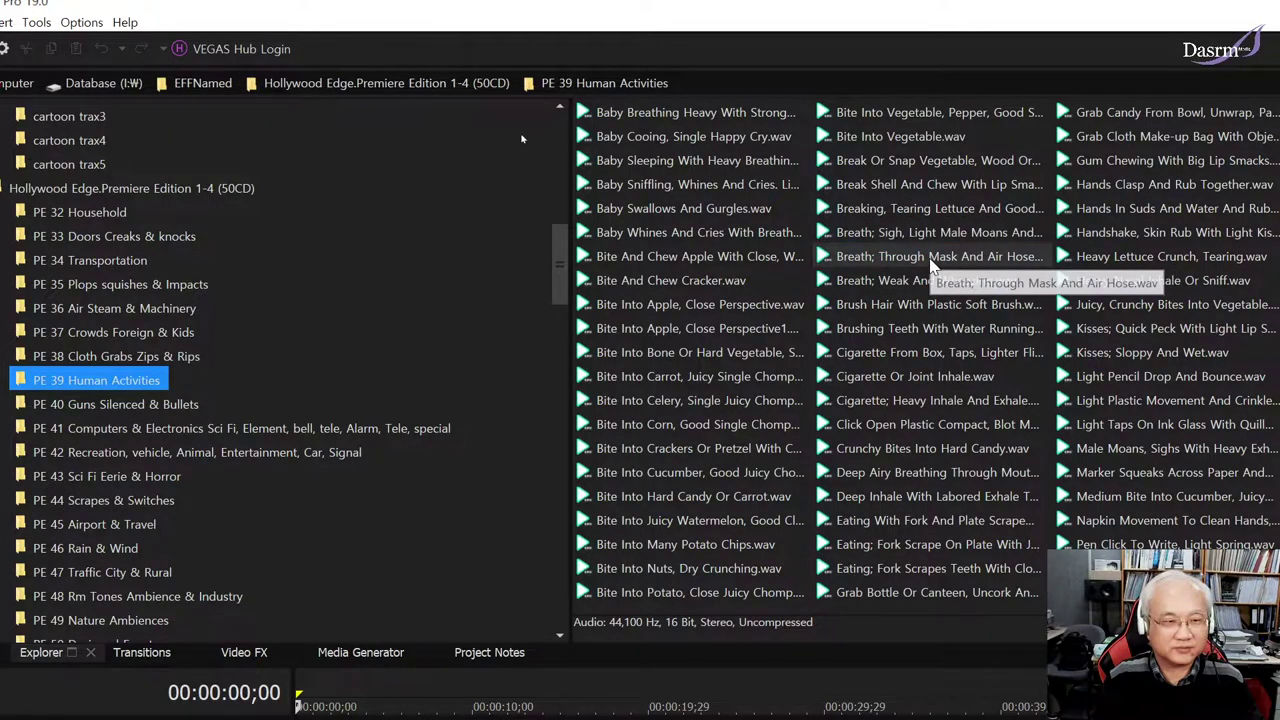
pyautogui.click(940, 258)
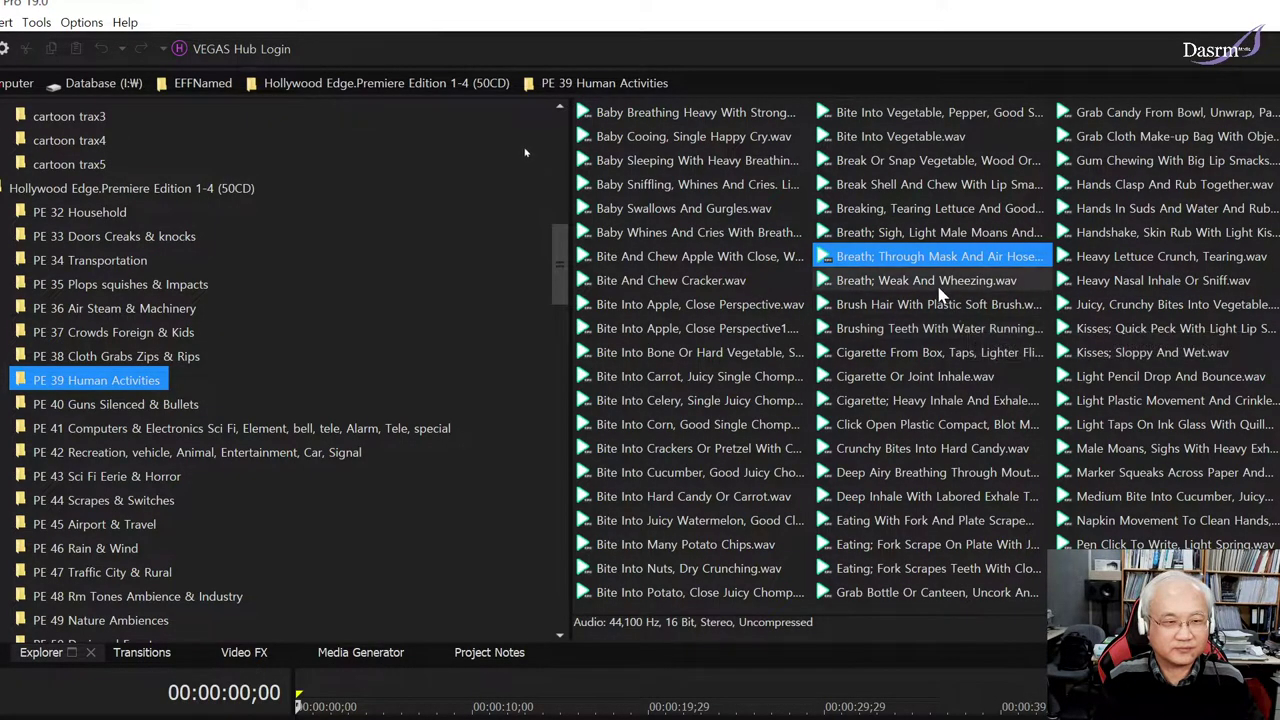
pyautogui.click(940, 282)
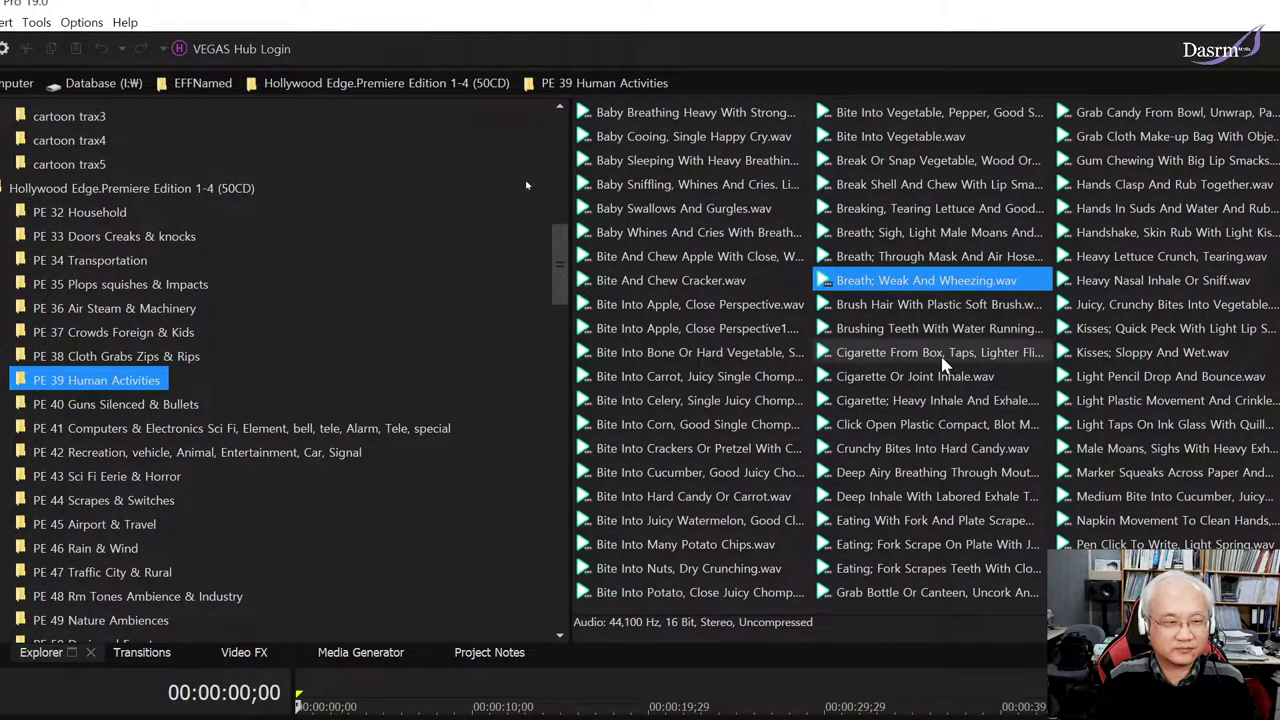
# - Preview the hair brushing, kiss peck and handshake sounds, then open PE 40 Guns Silenced & Bullets
pyautogui.click(928, 316)
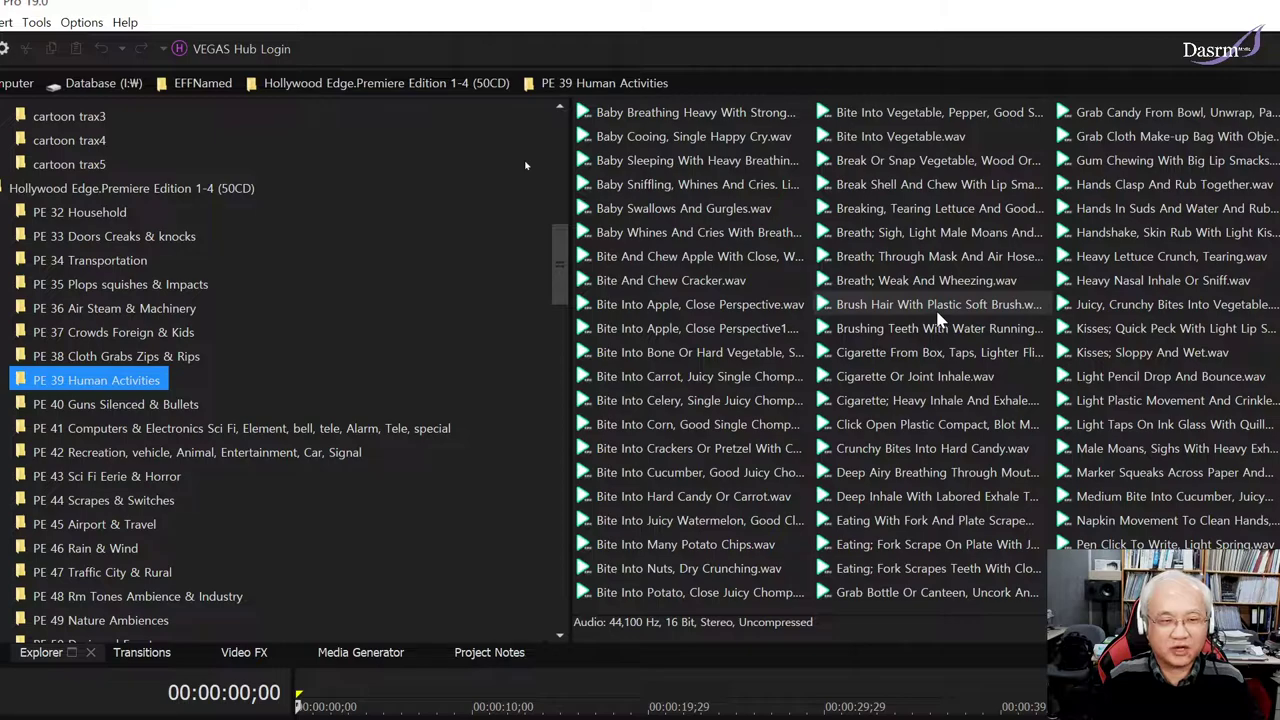
pyautogui.click(944, 316)
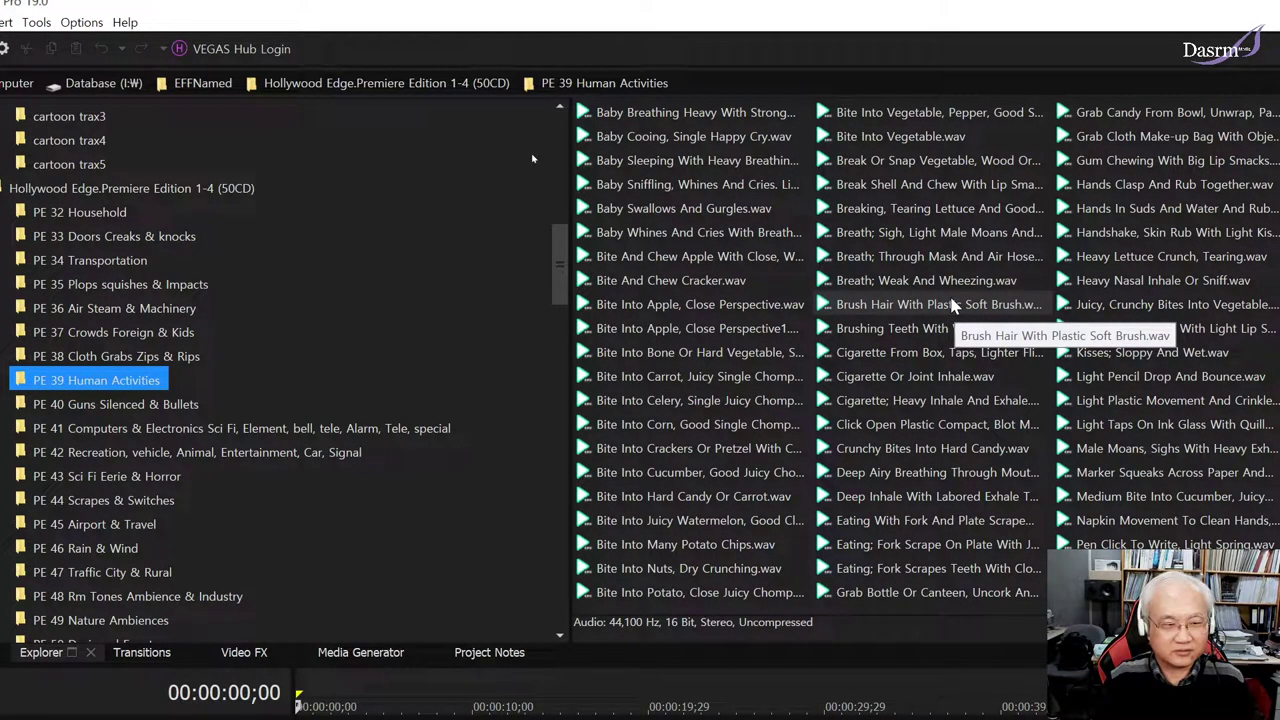
pyautogui.click(952, 305)
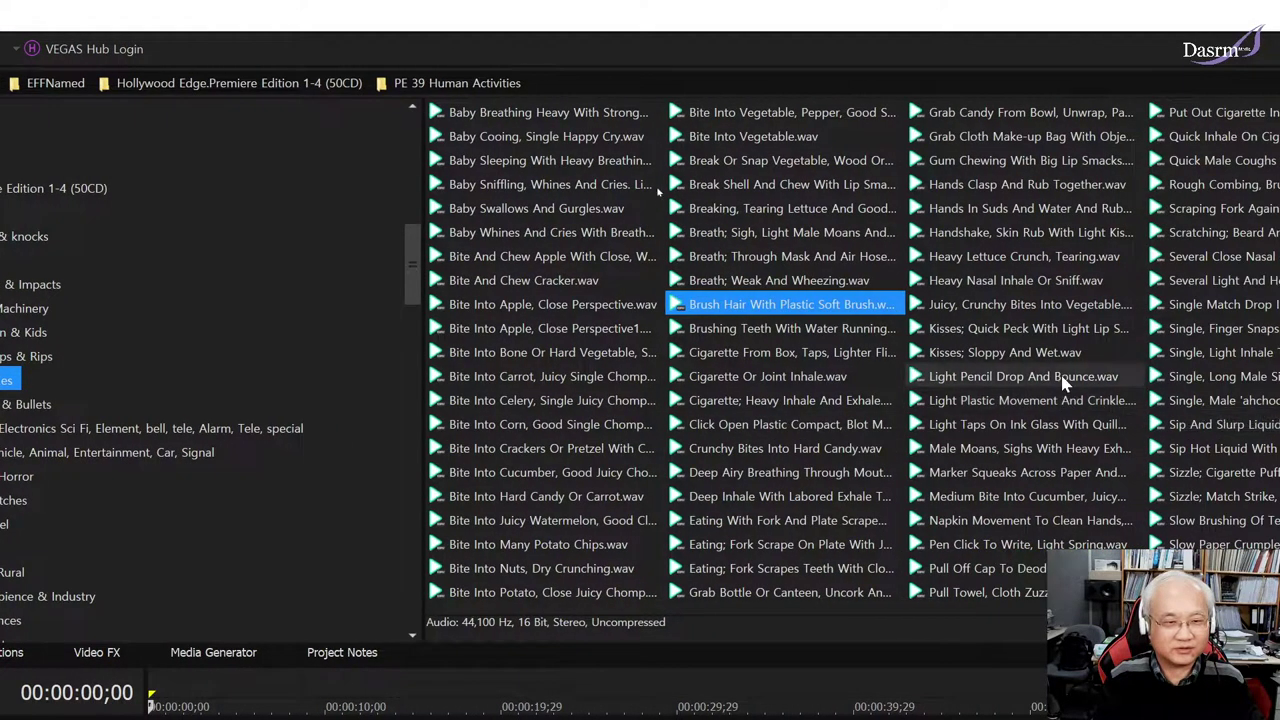
pyautogui.click(1005, 329)
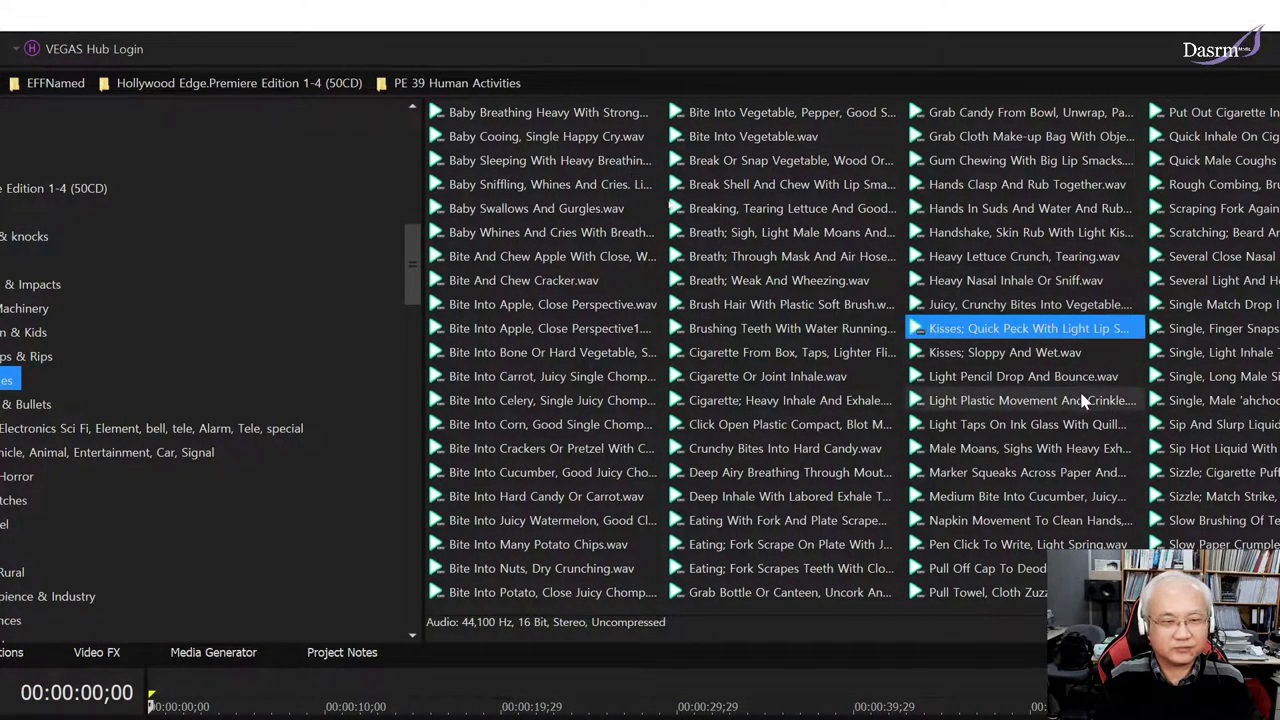
pyautogui.click(1010, 234)
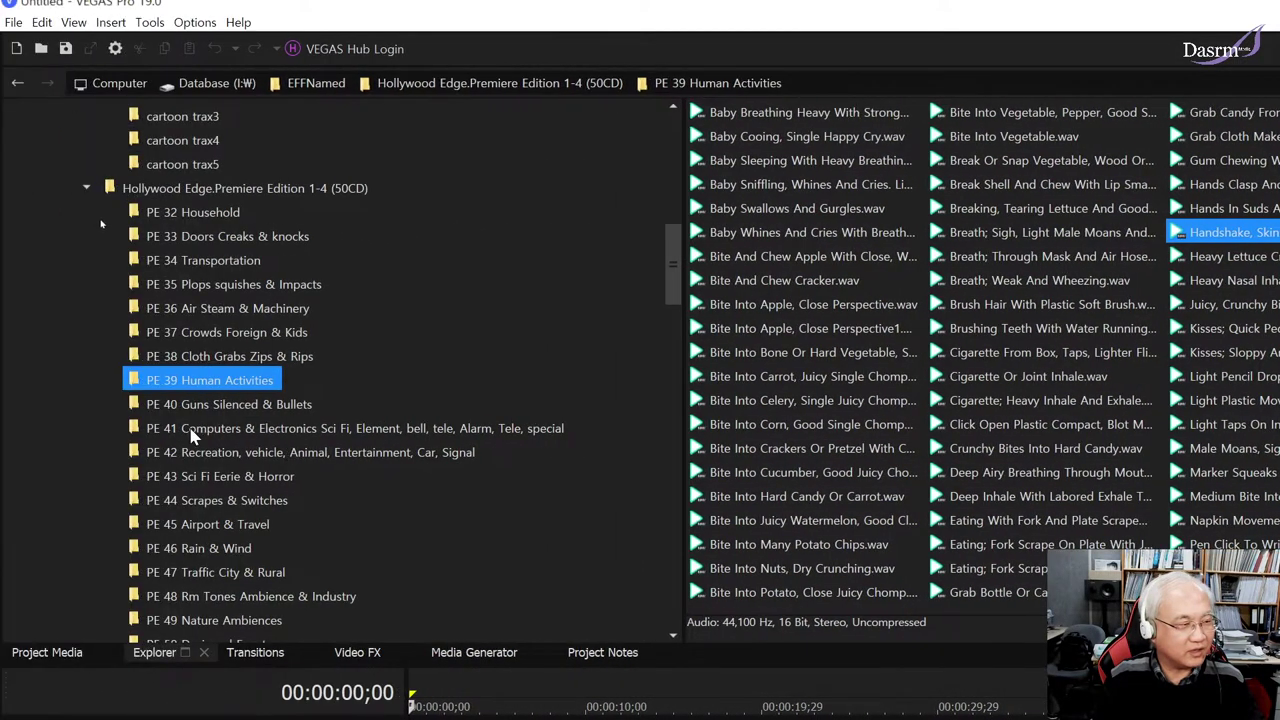
pyautogui.click(238, 408)
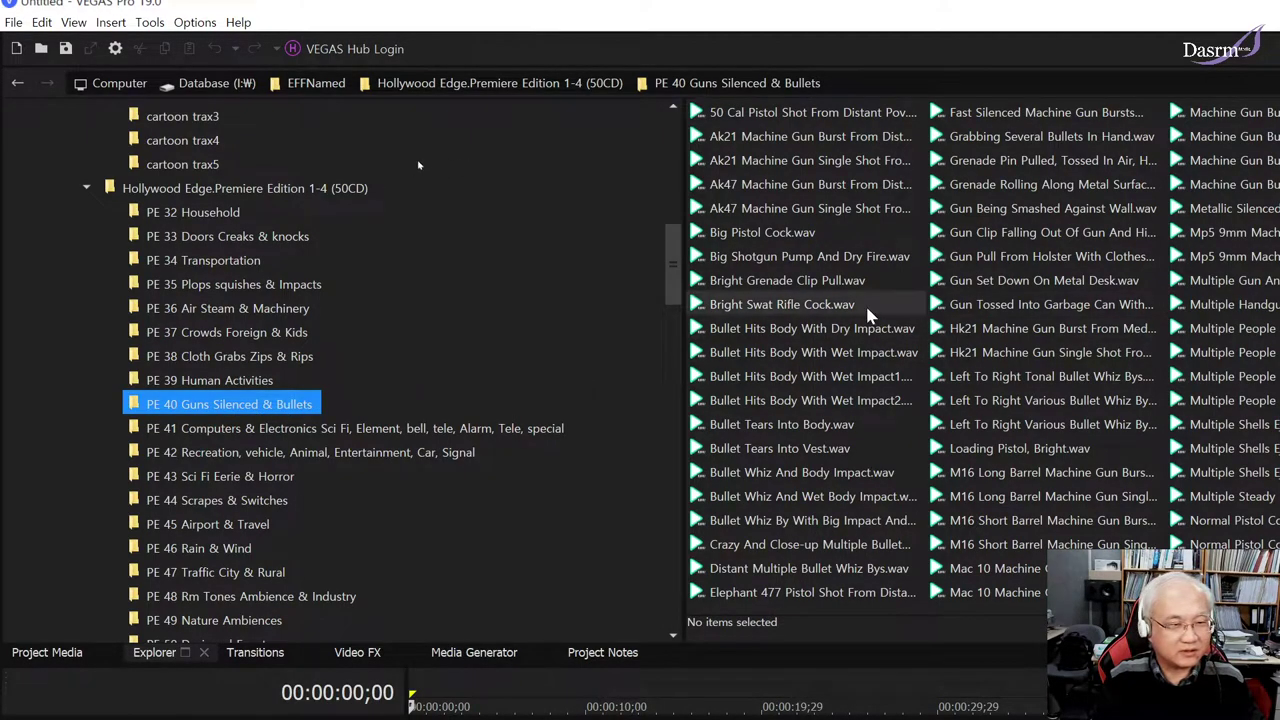
pyautogui.click(875, 352)
pyautogui.click(848, 402)
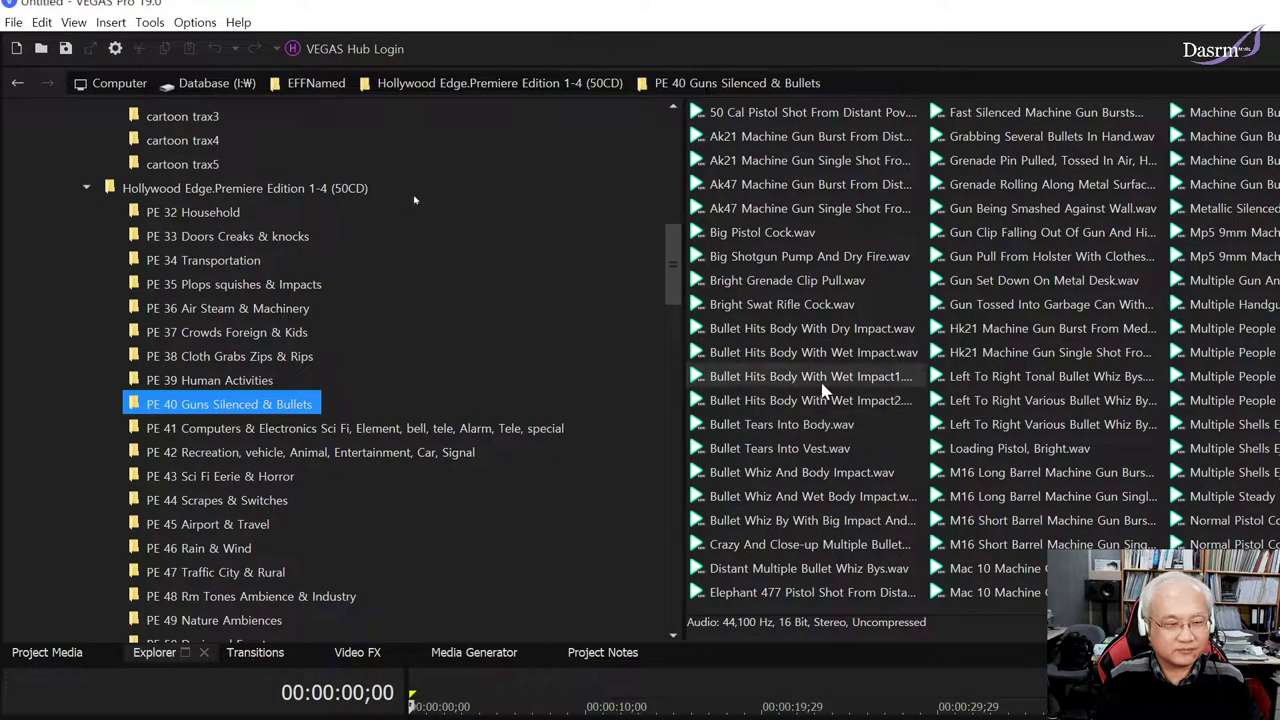
pyautogui.click(858, 378)
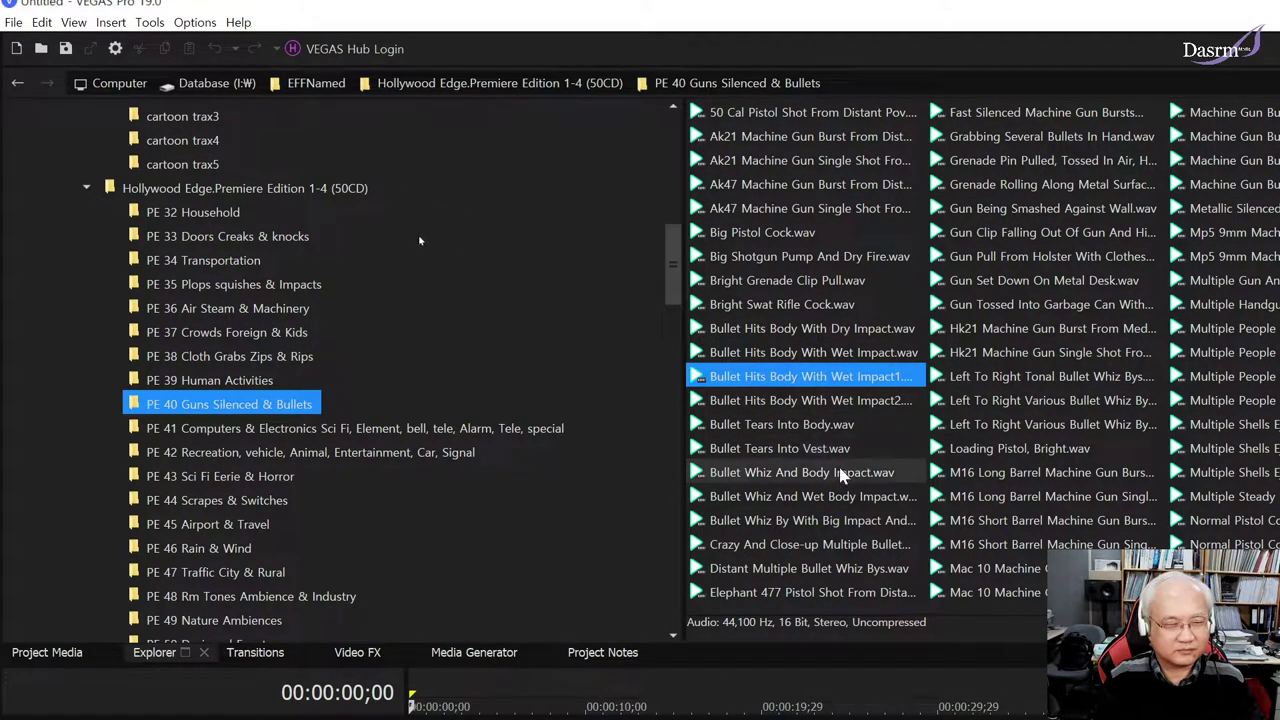
pyautogui.click(835, 450)
pyautogui.click(862, 497)
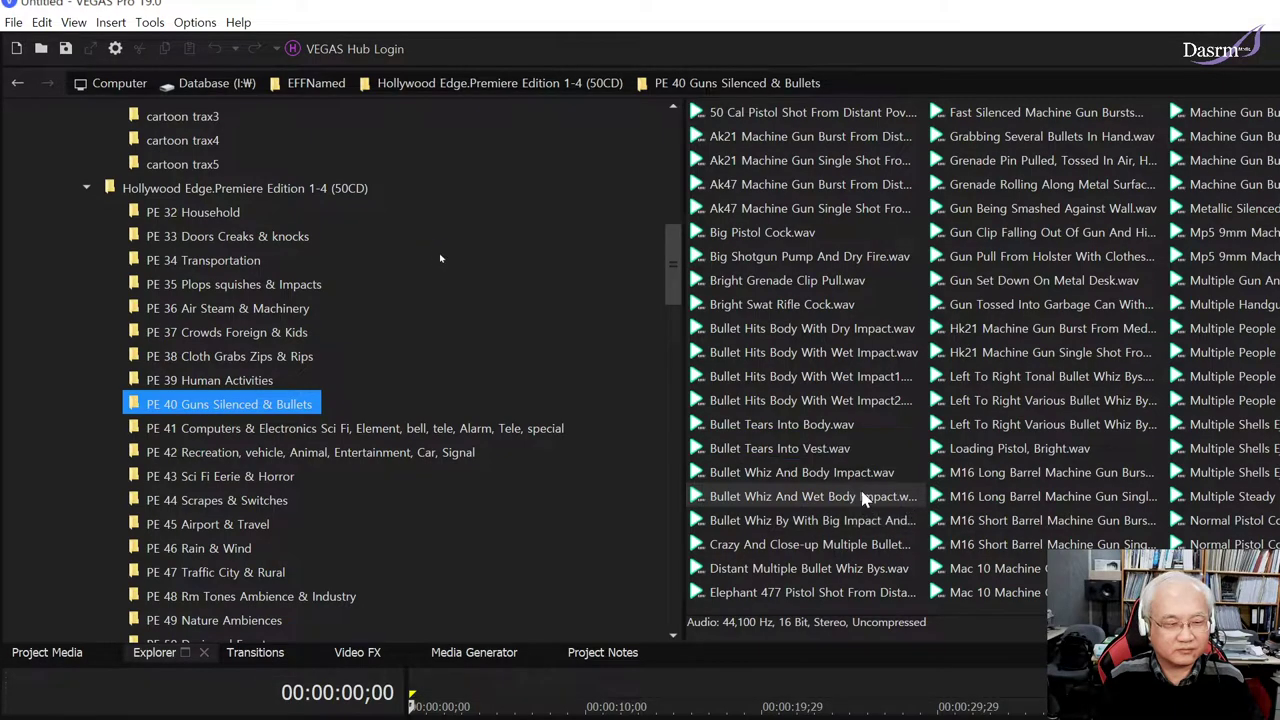
pyautogui.click(905, 521)
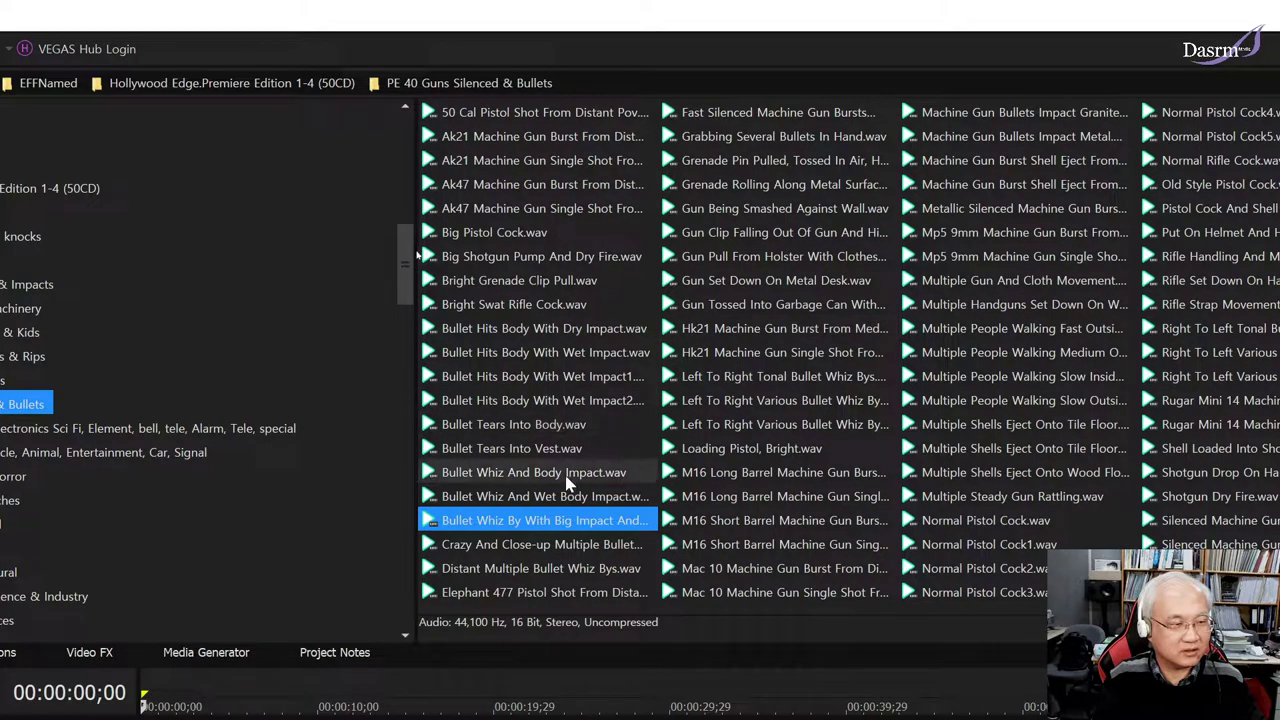
pyautogui.click(583, 548)
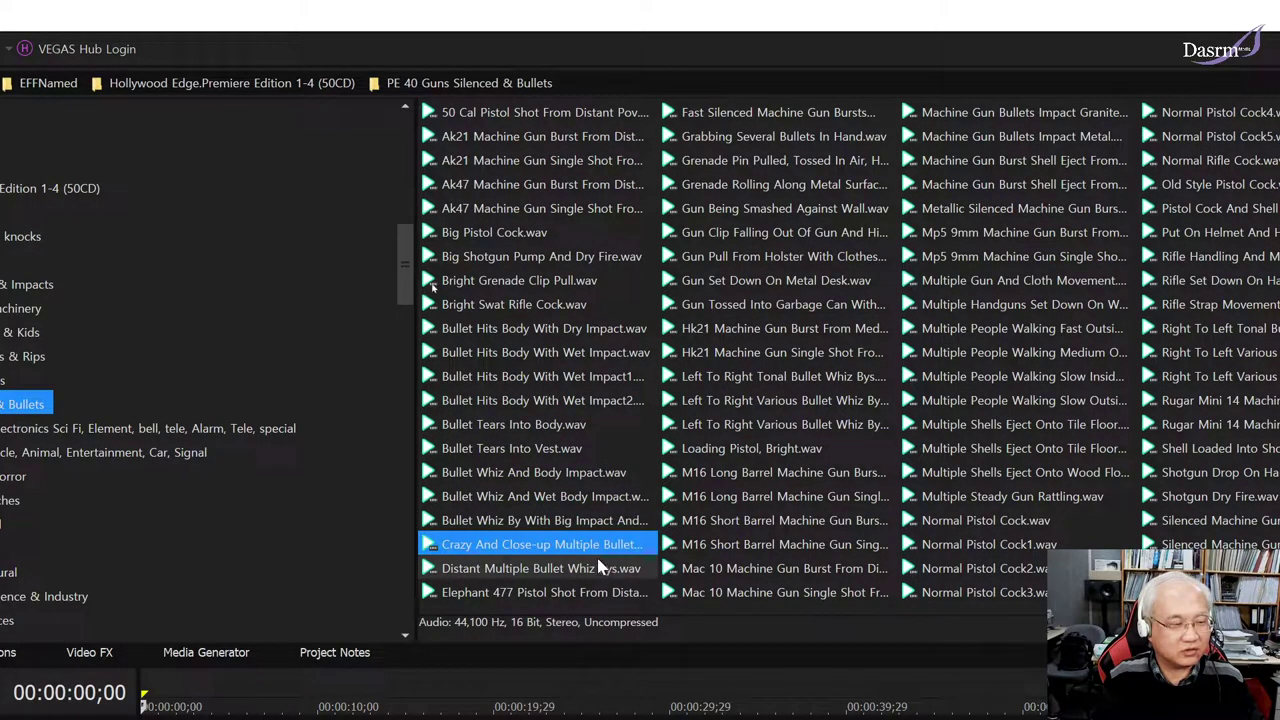
pyautogui.click(763, 283)
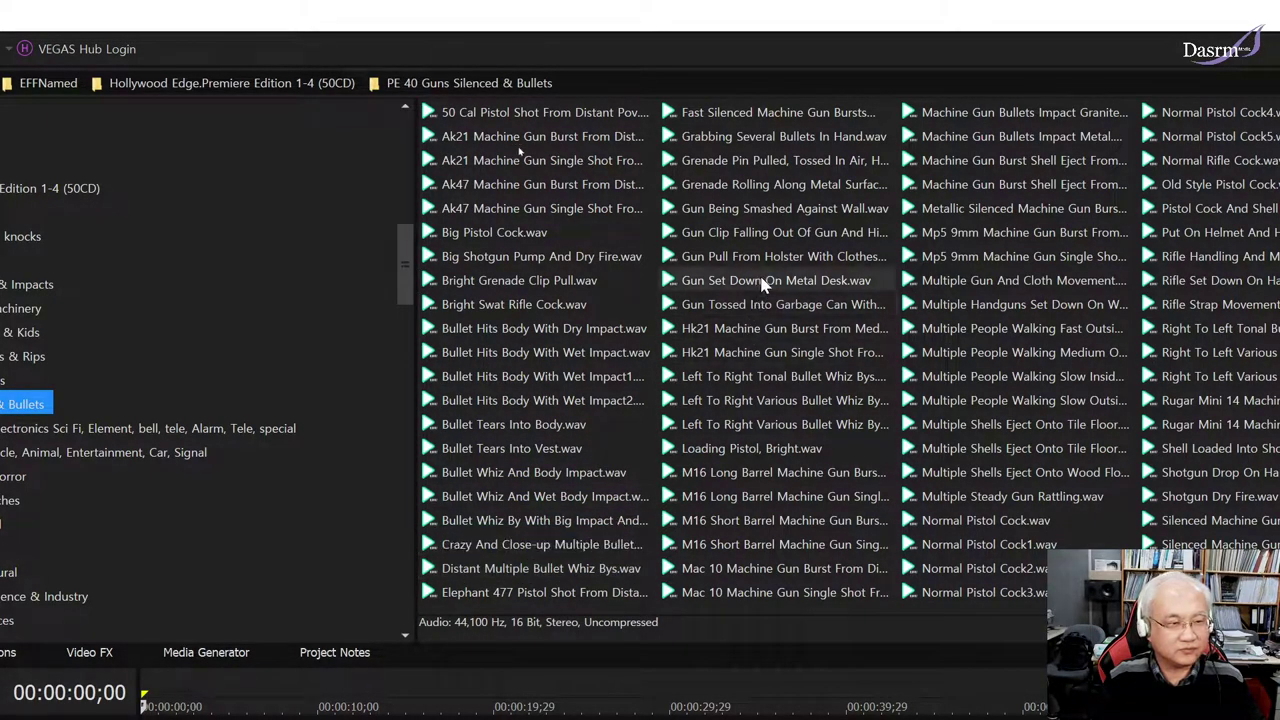
pyautogui.click(870, 329)
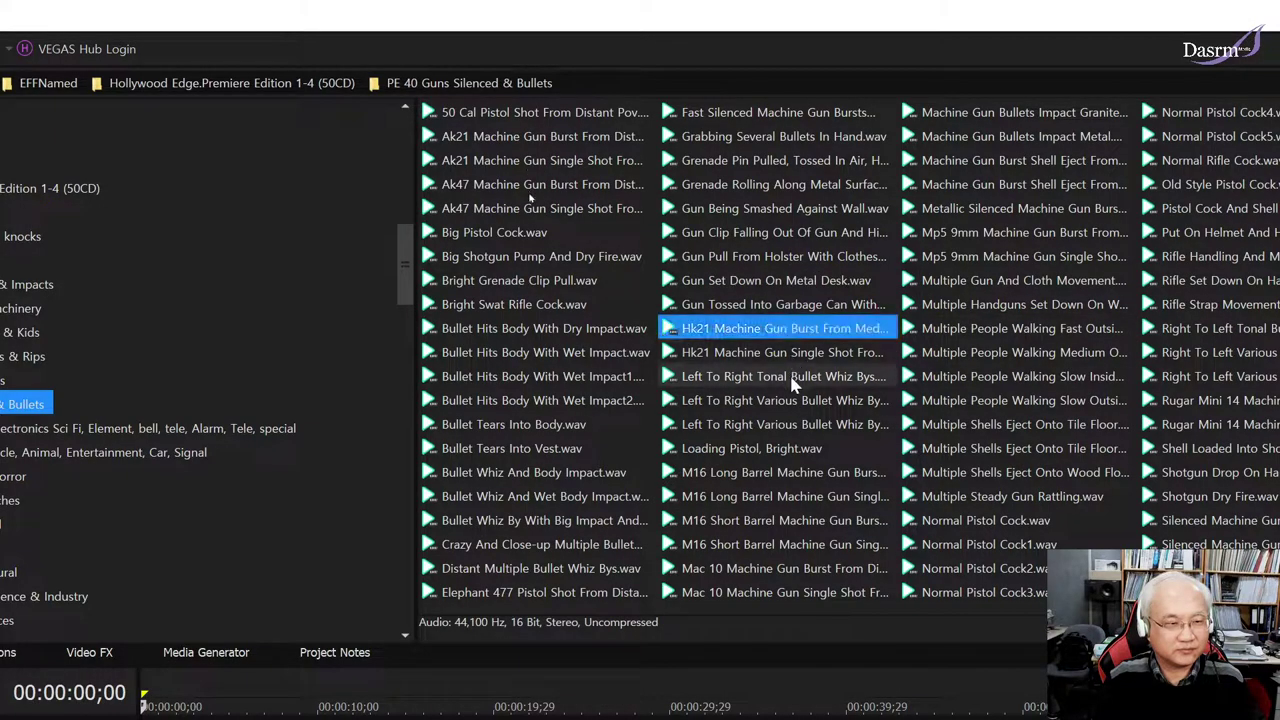
pyautogui.click(792, 380)
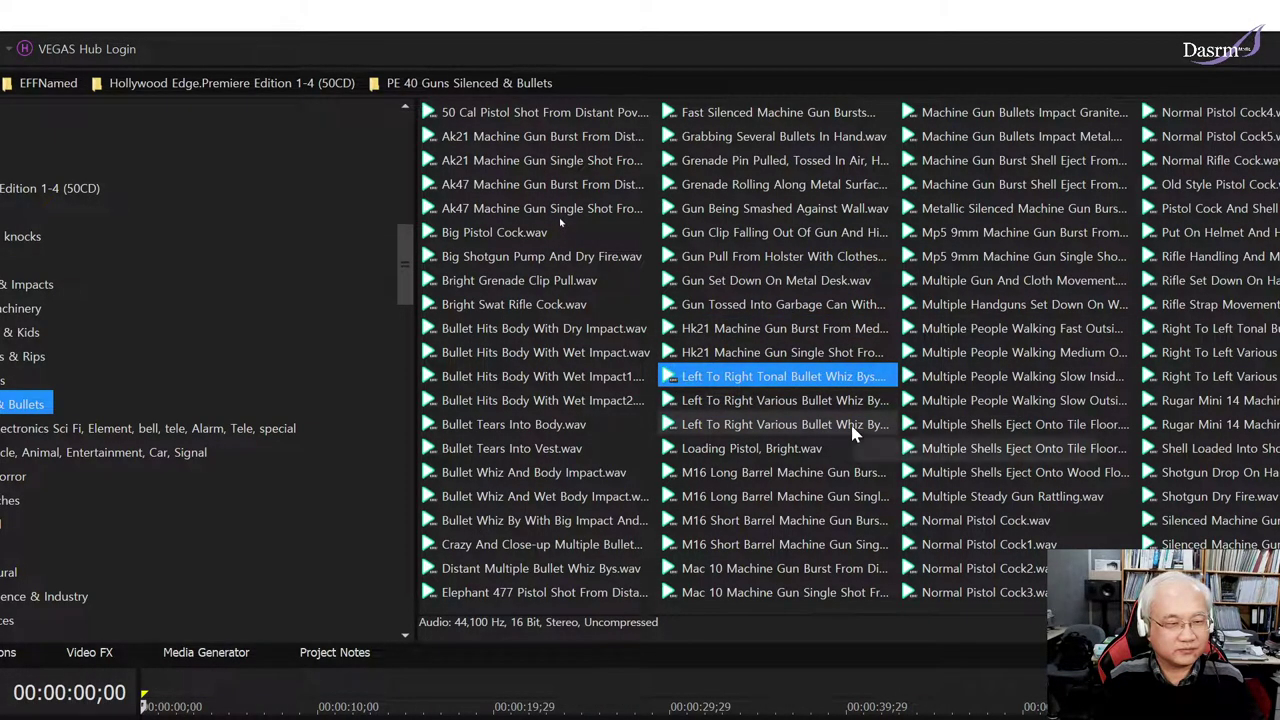
pyautogui.click(1015, 330)
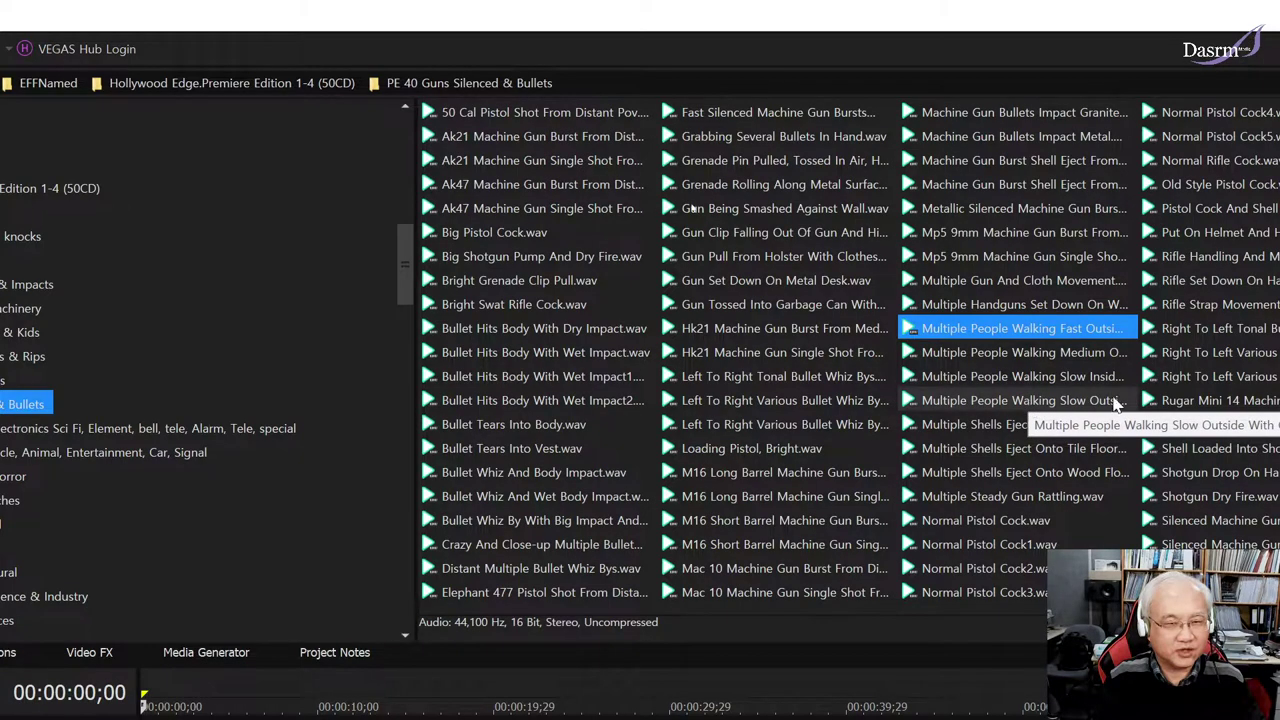
pyautogui.hscroll(2, 1115, 402)
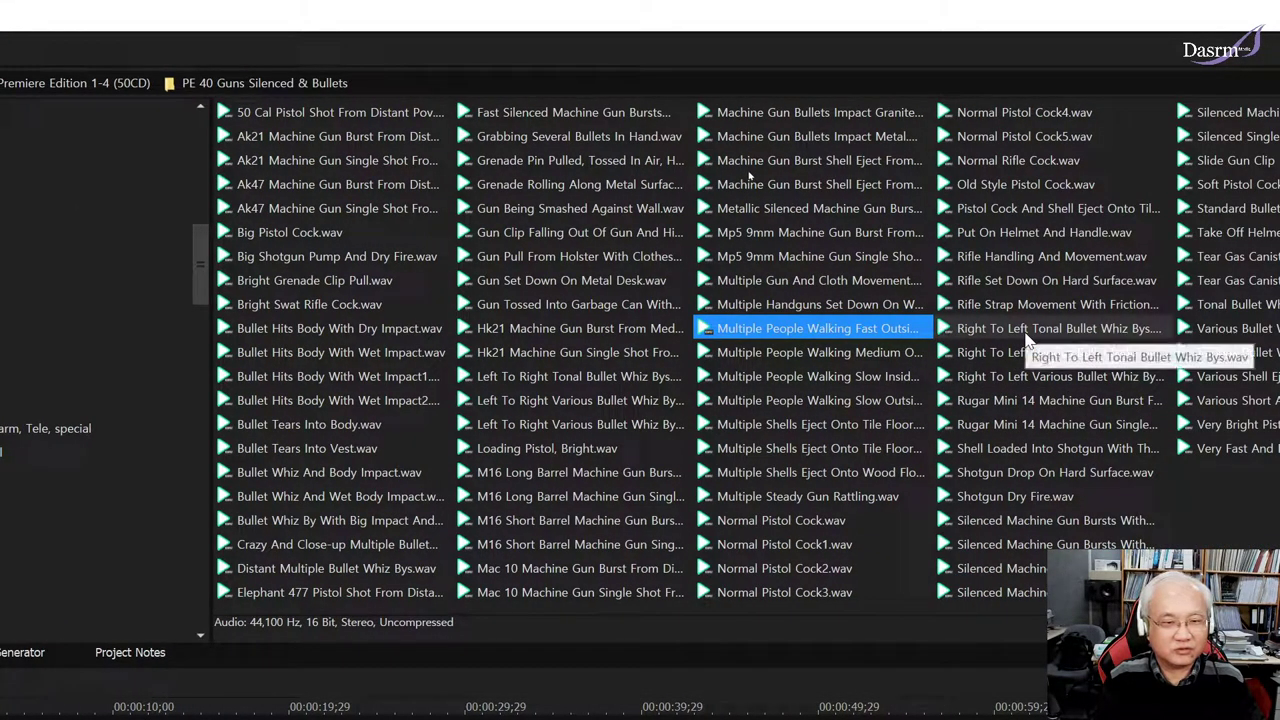
pyautogui.click(1025, 338)
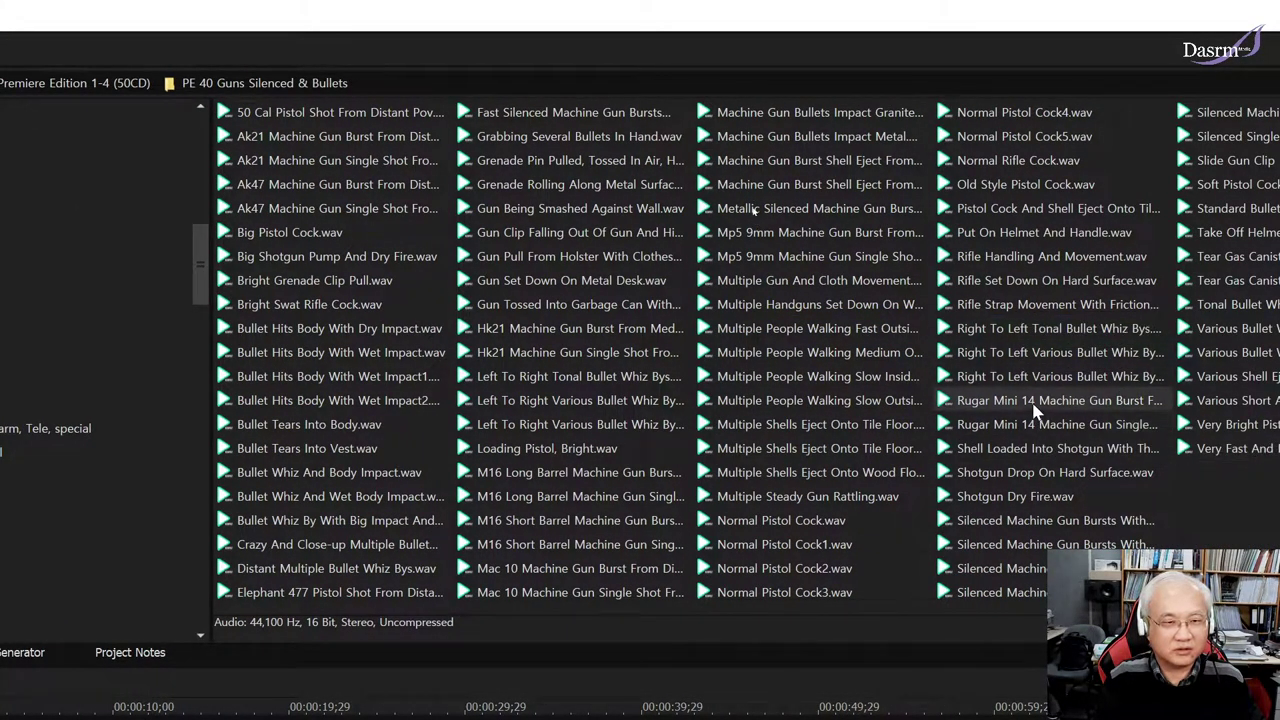
pyautogui.click(1035, 403)
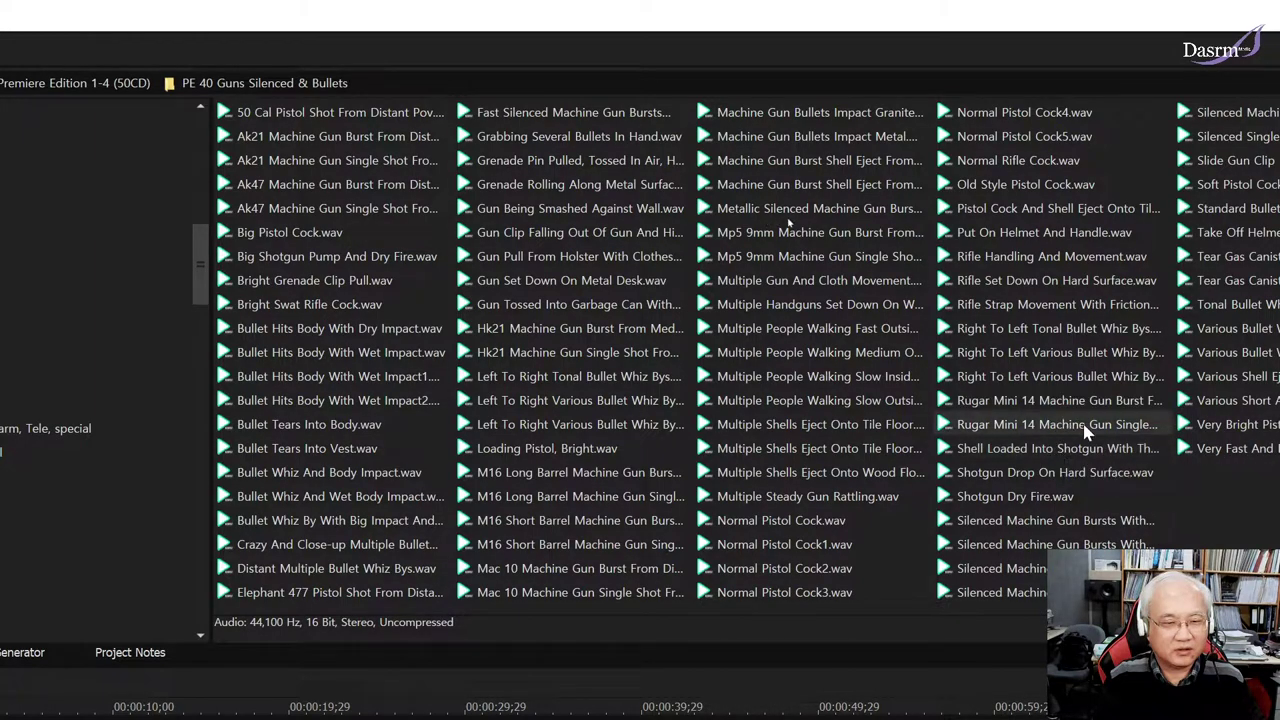
pyautogui.hscroll(2, 1110, 400)
pyautogui.click(1121, 308)
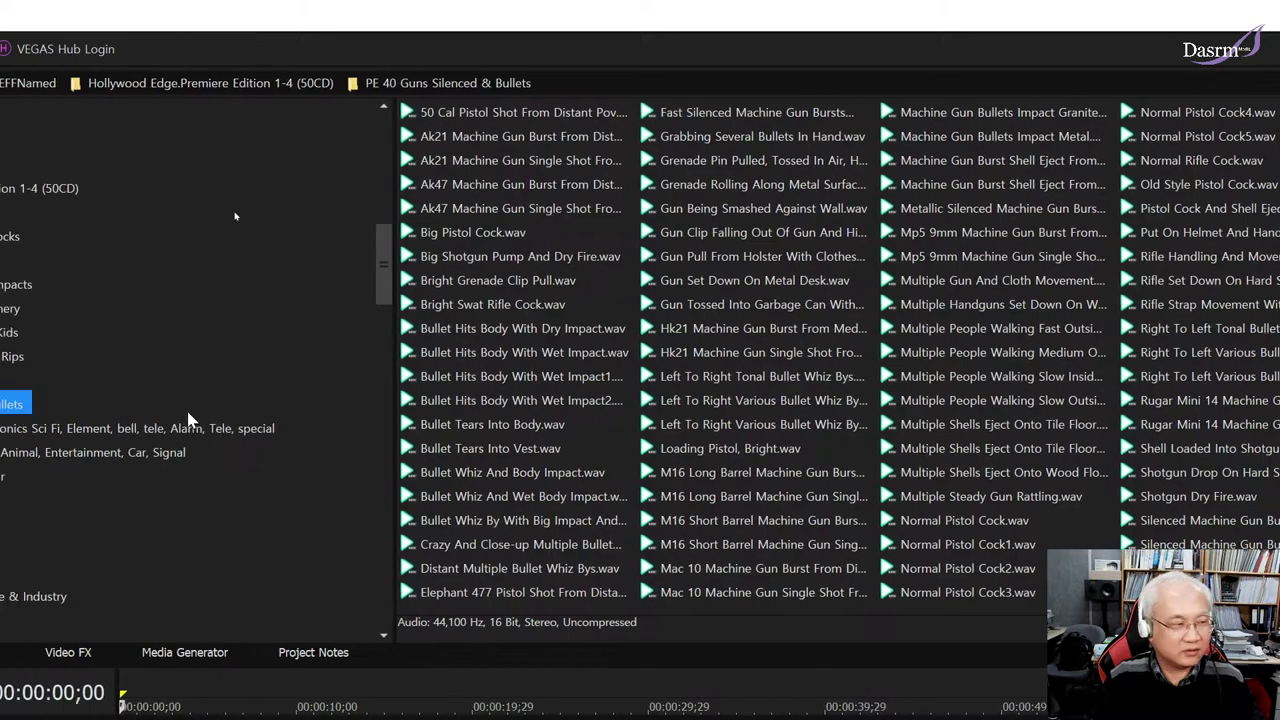
# - Open PE 41 Computers & Electronics and preview its phone, computer beep and button-press sounds
pyautogui.click(243, 430)
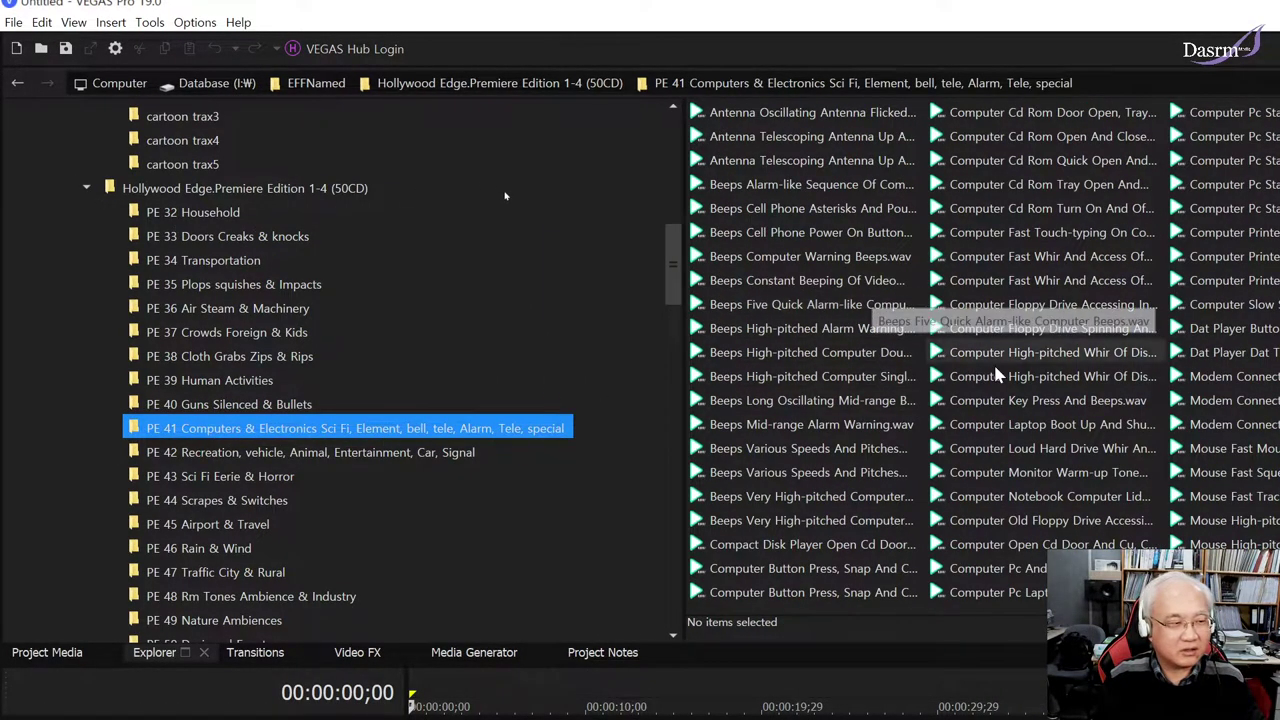
pyautogui.click(650, 232)
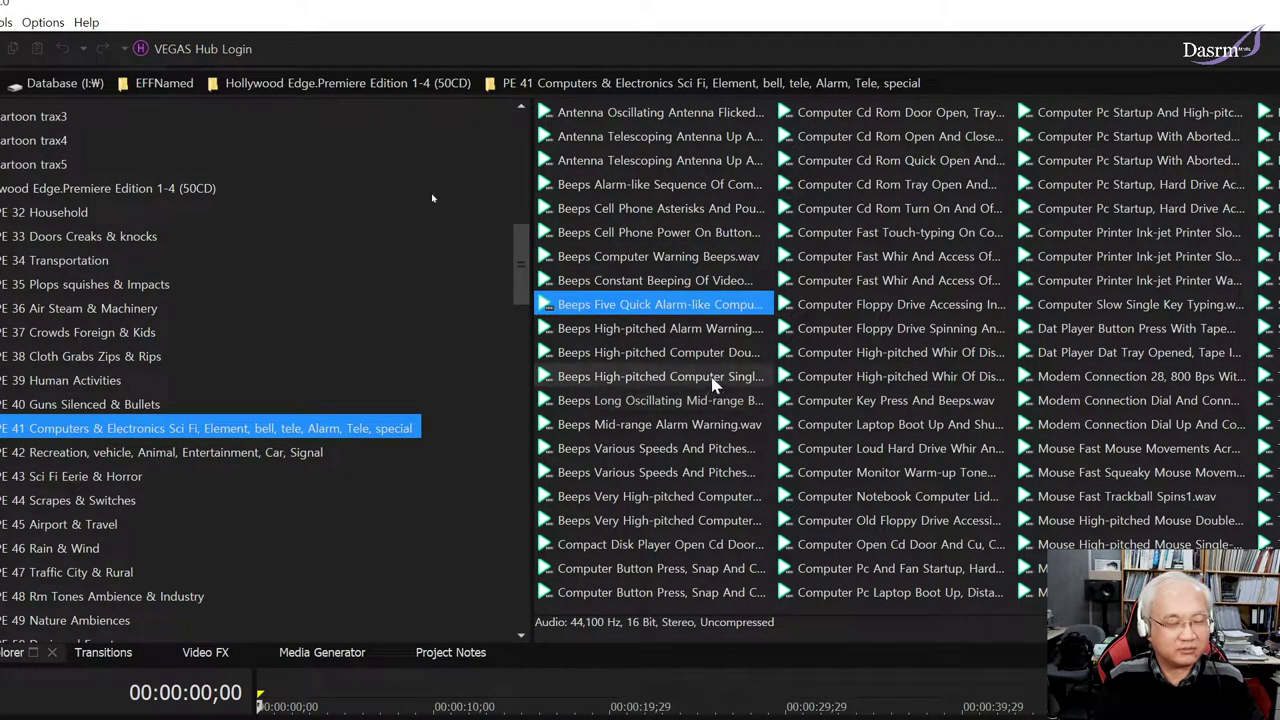
pyautogui.click(676, 382)
pyautogui.click(682, 455)
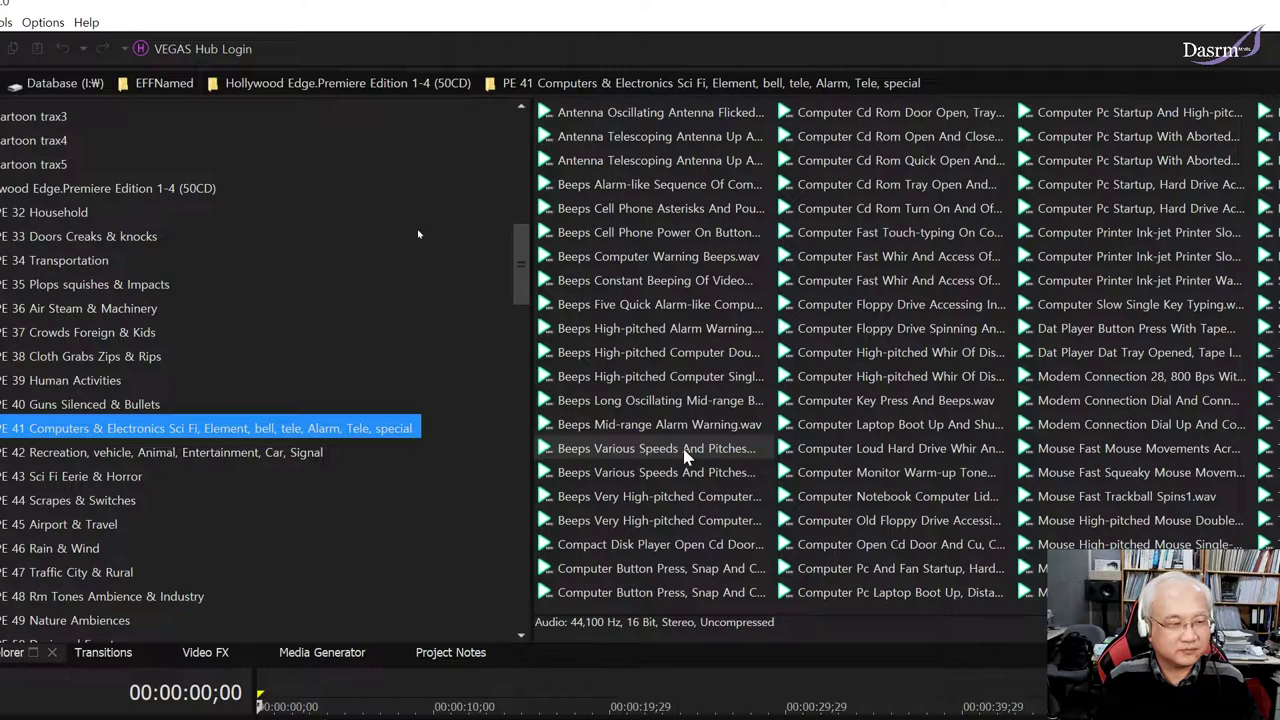
pyautogui.click(685, 452)
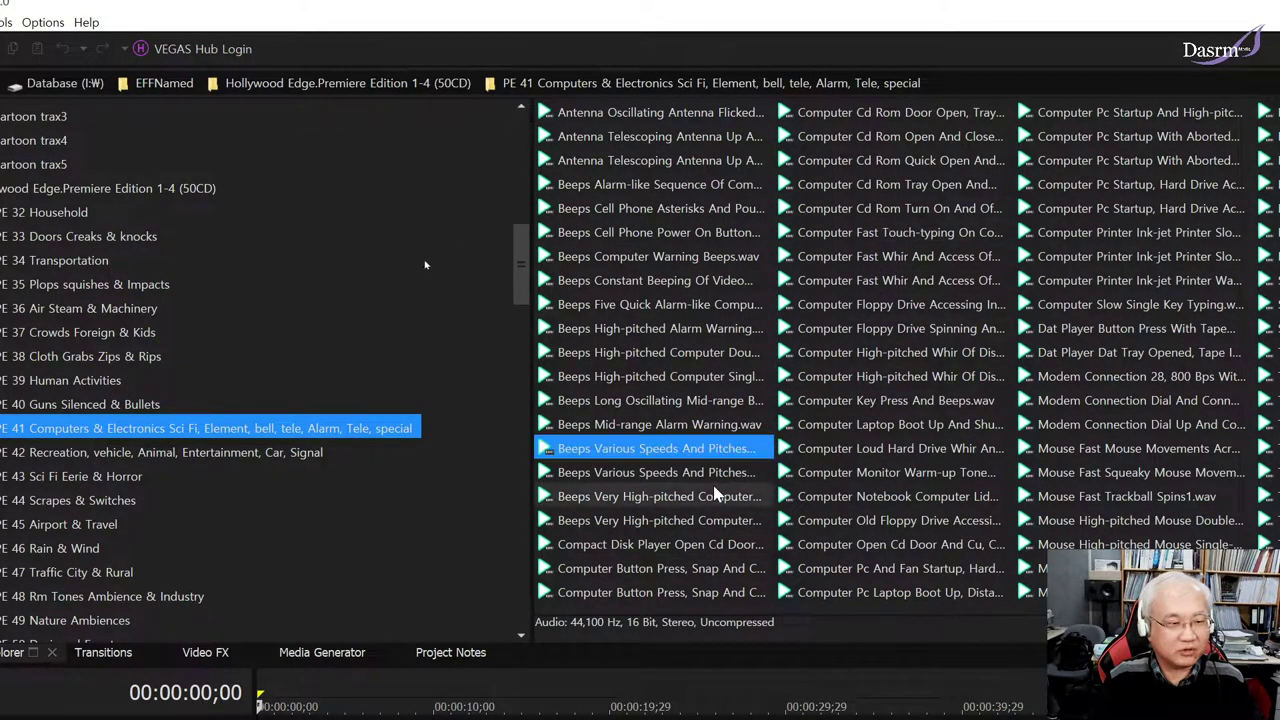
pyautogui.click(660, 574)
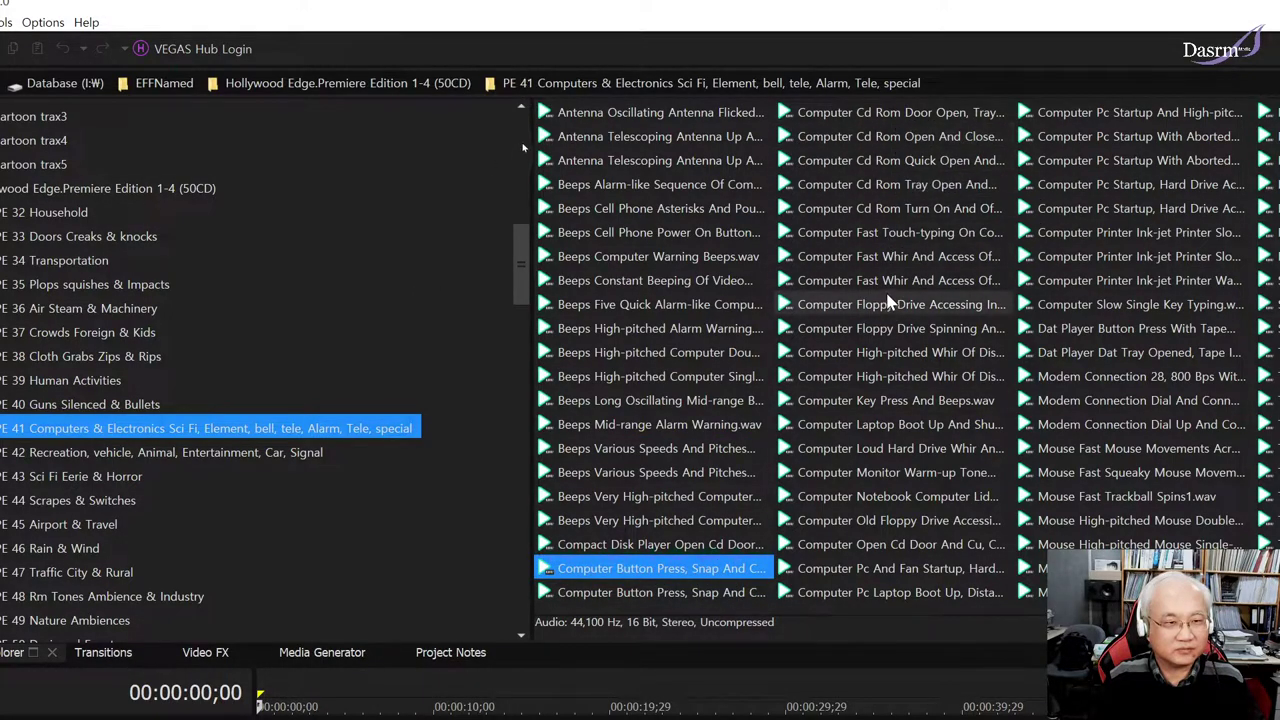
# - Preview the computer whir, floppy drive, laptop boot, printer, modem dial and mouse sounds
pyautogui.click(903, 257)
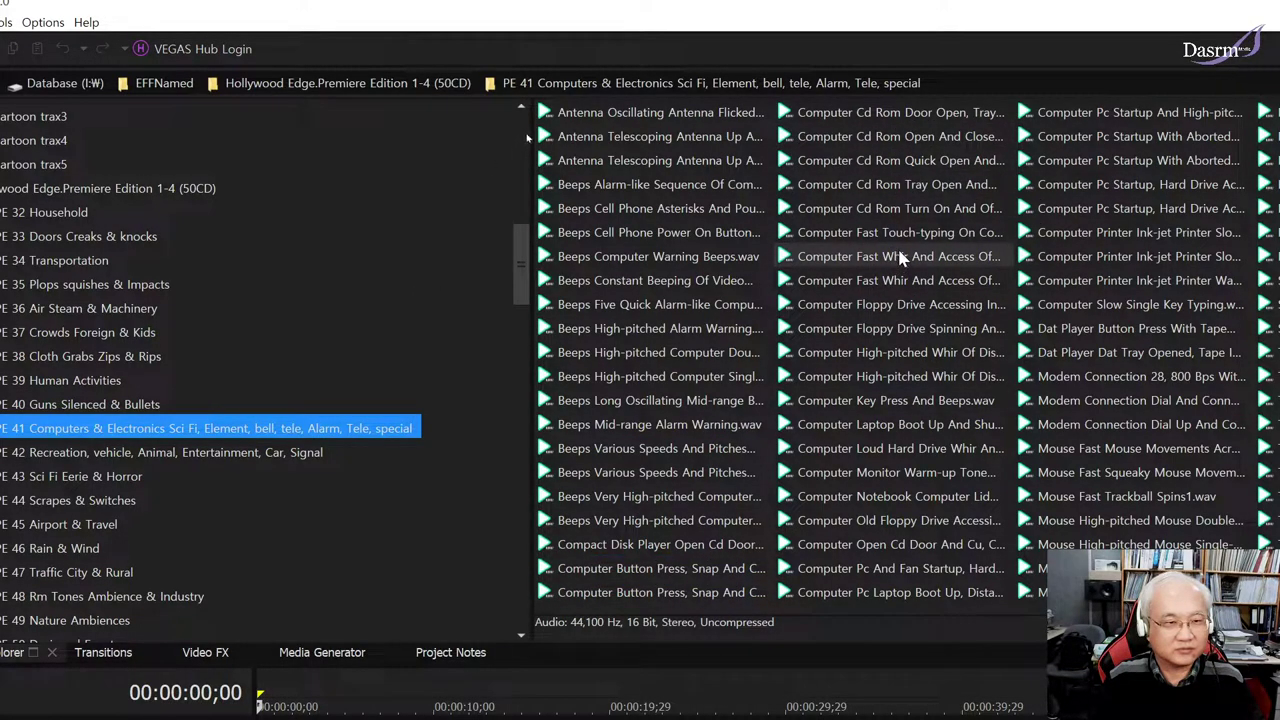
pyautogui.click(904, 308)
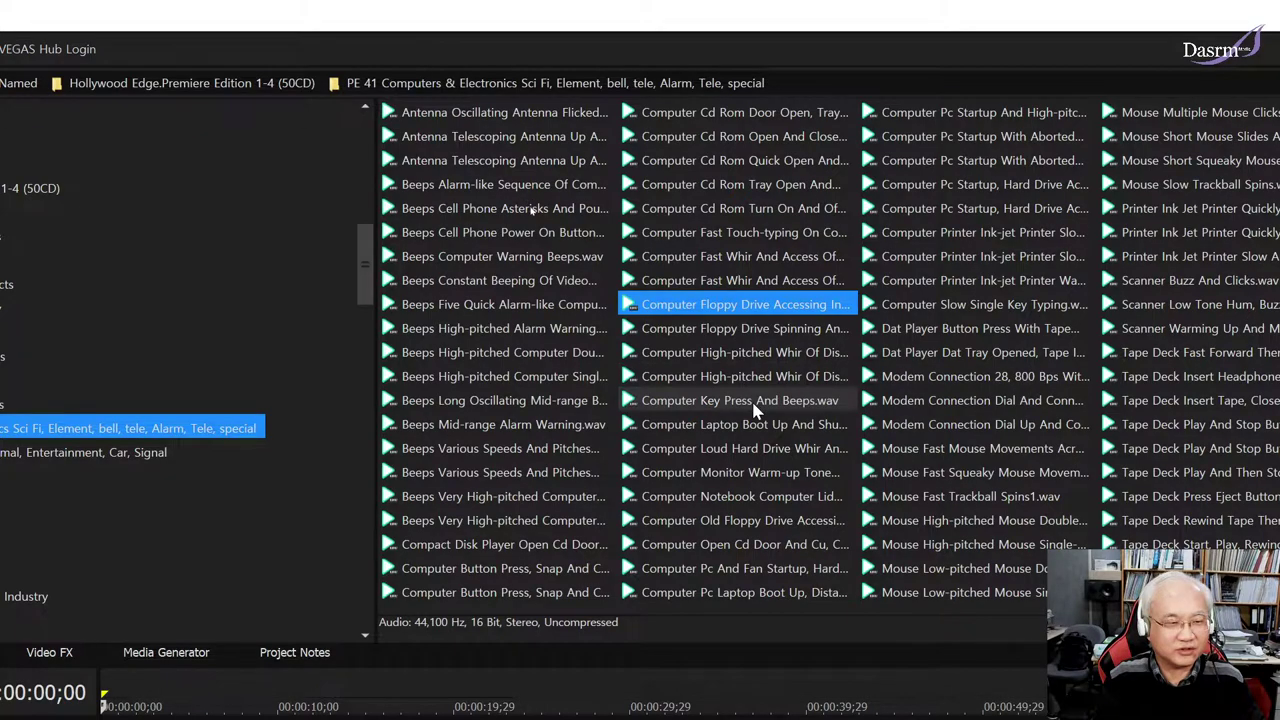
pyautogui.click(778, 426)
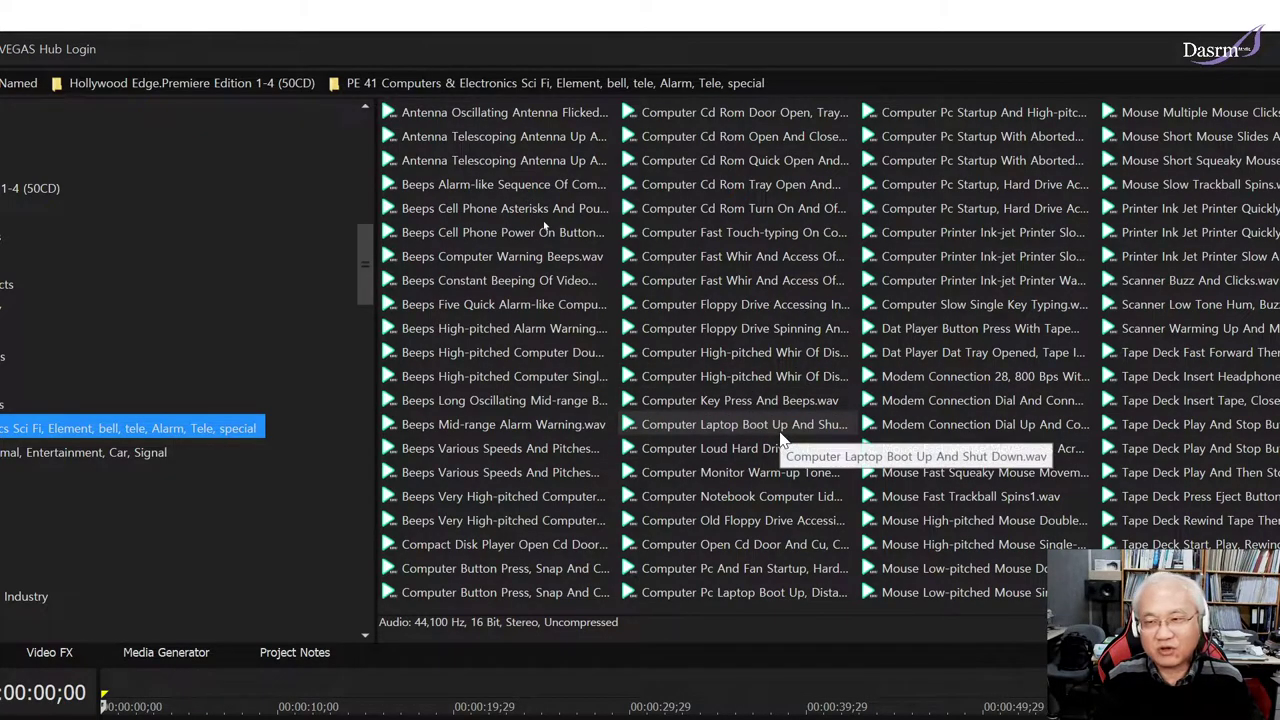
pyautogui.click(780, 428)
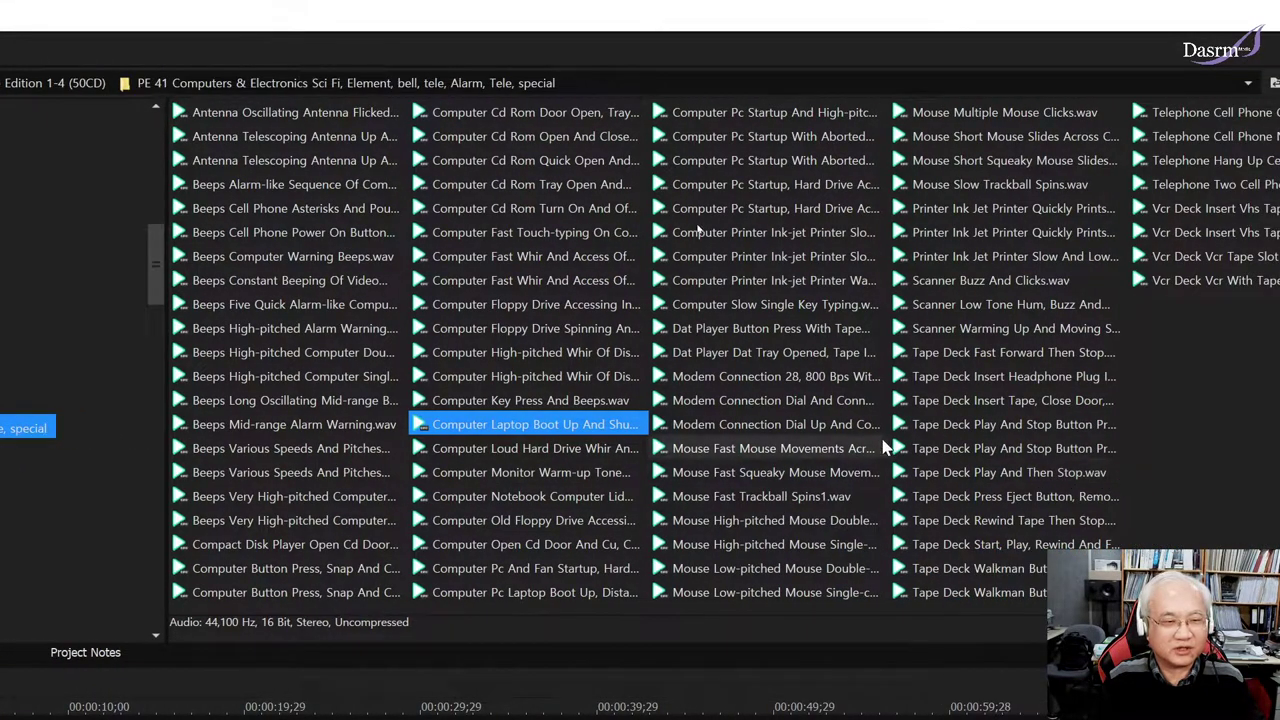
pyautogui.click(785, 235)
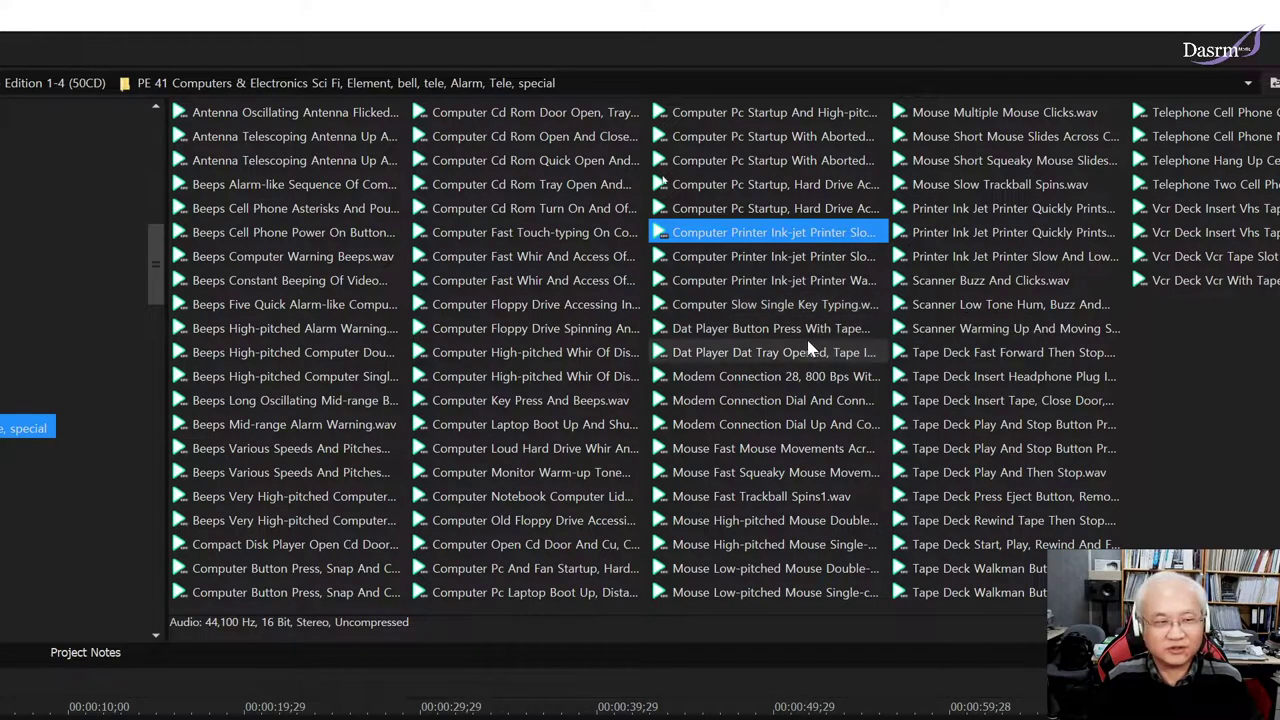
pyautogui.click(808, 400)
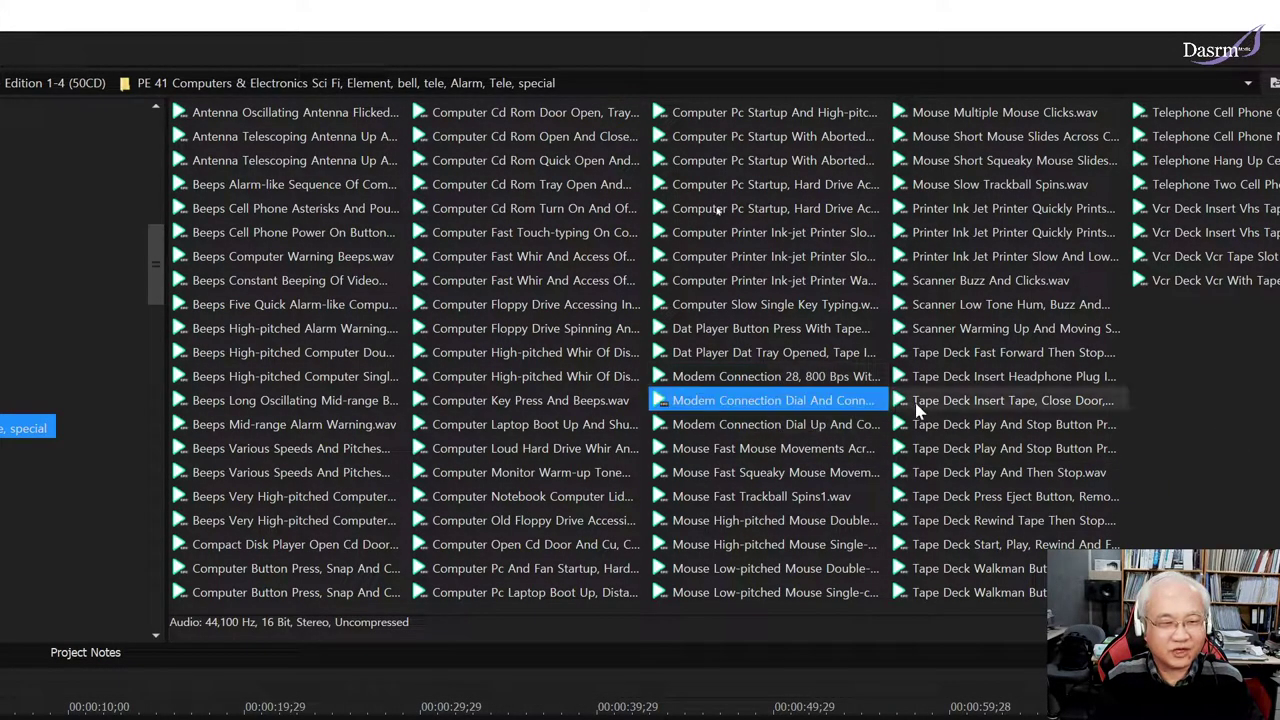
pyautogui.click(790, 476)
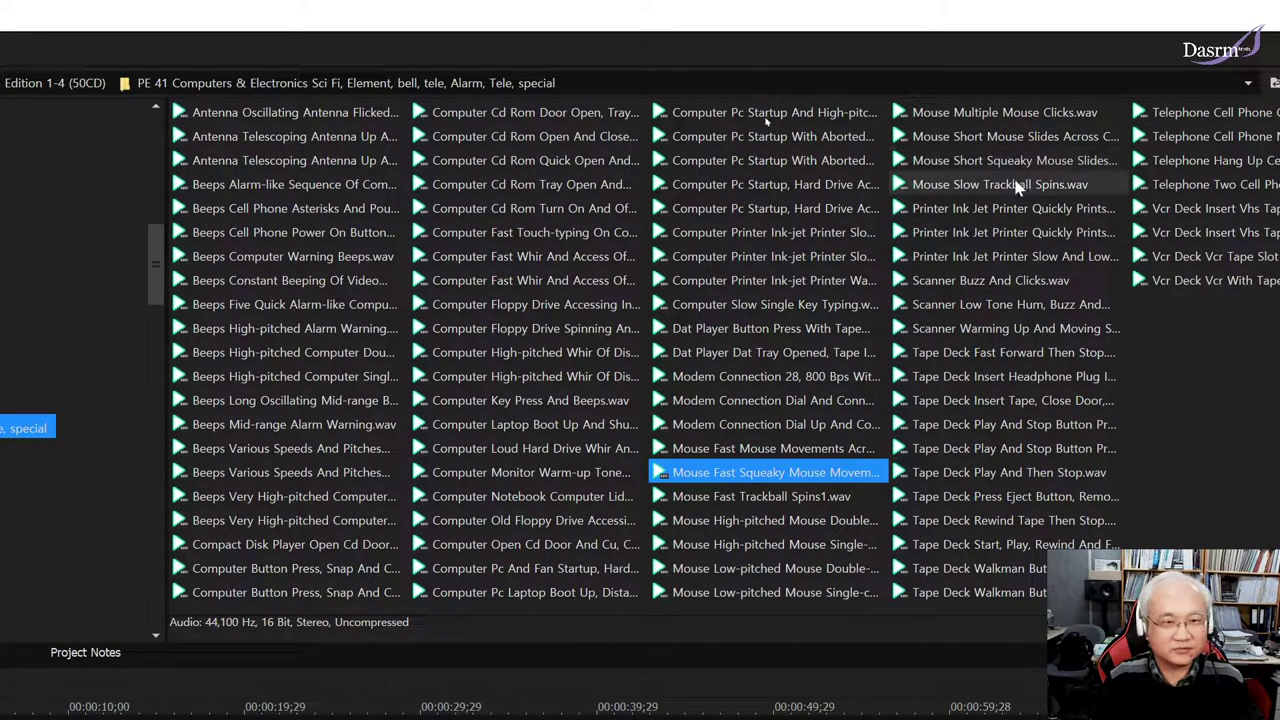
# - Preview the tape deck insert, VCR insertion, play-and-stop and eject sounds
pyautogui.click(1010, 400)
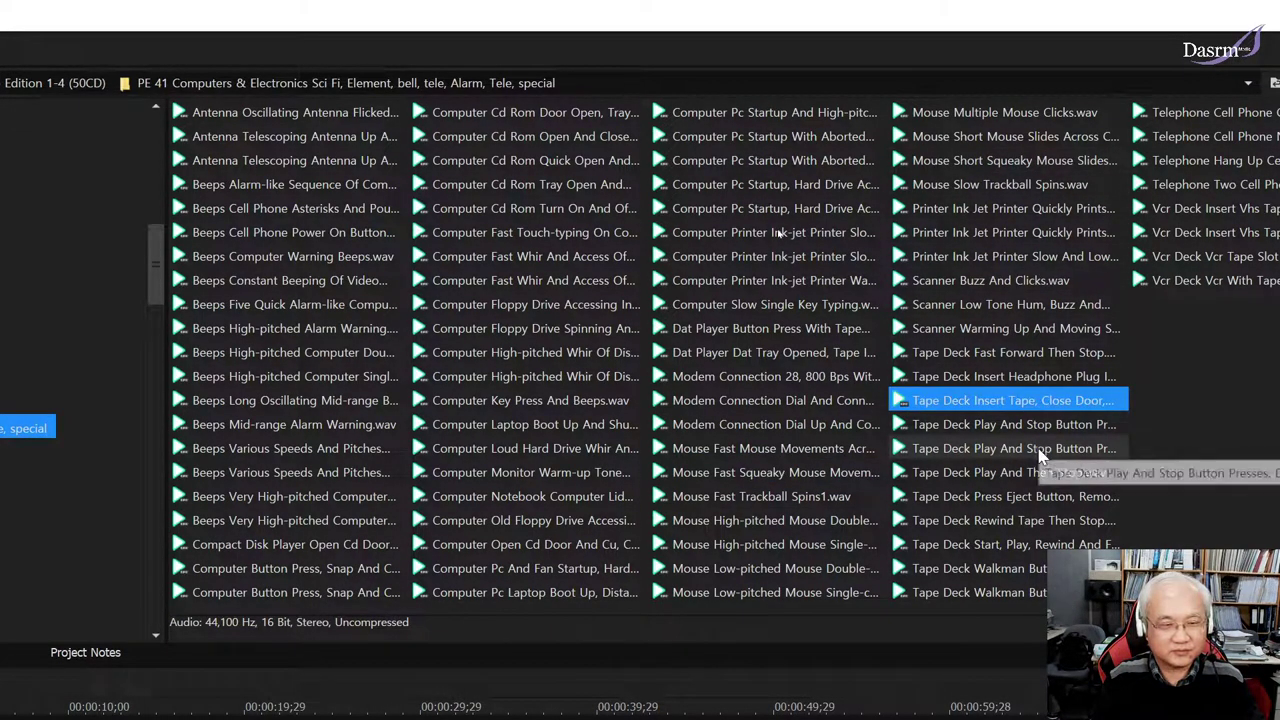
pyautogui.hscroll(3, 1083, 395)
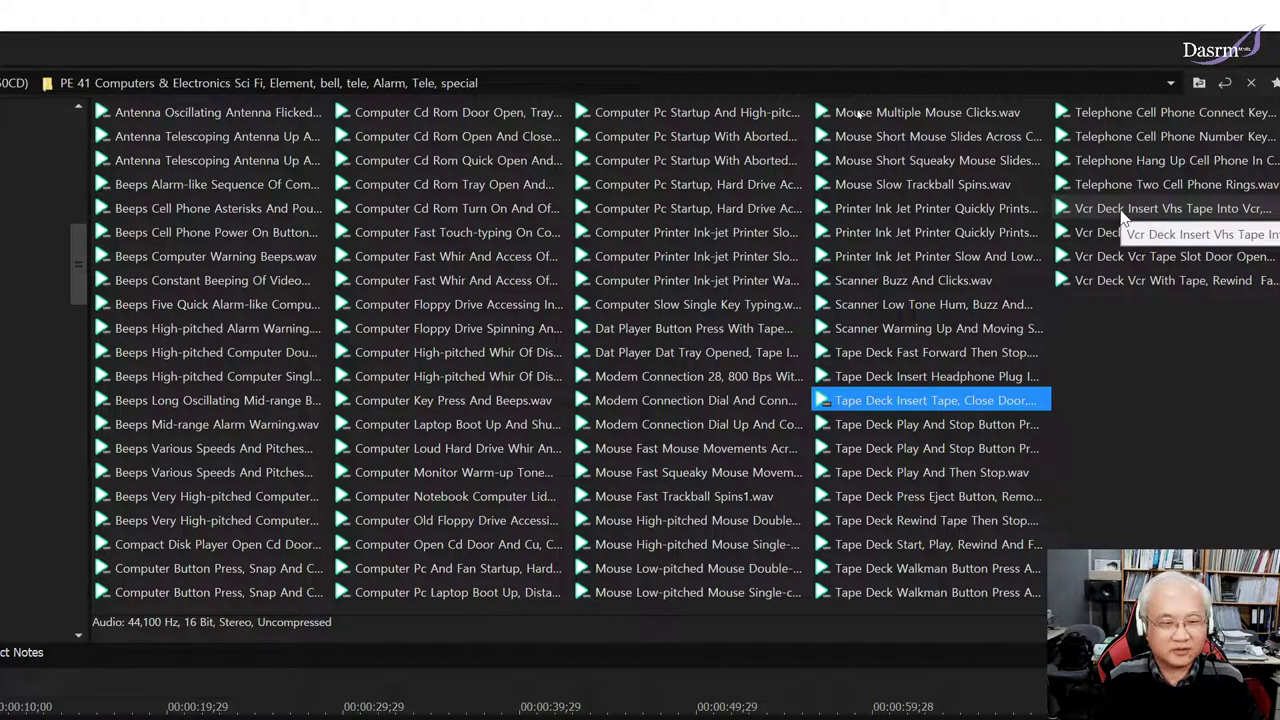
pyautogui.click(1122, 210)
pyautogui.click(979, 400)
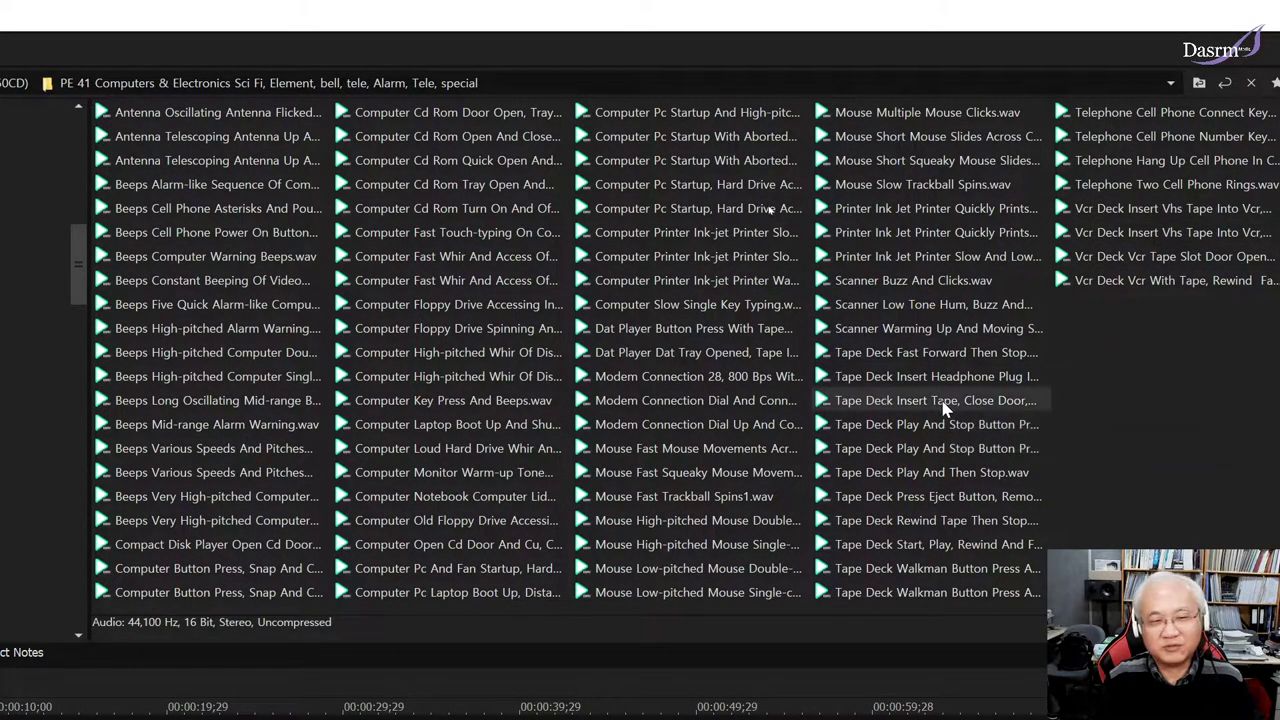
pyautogui.click(955, 452)
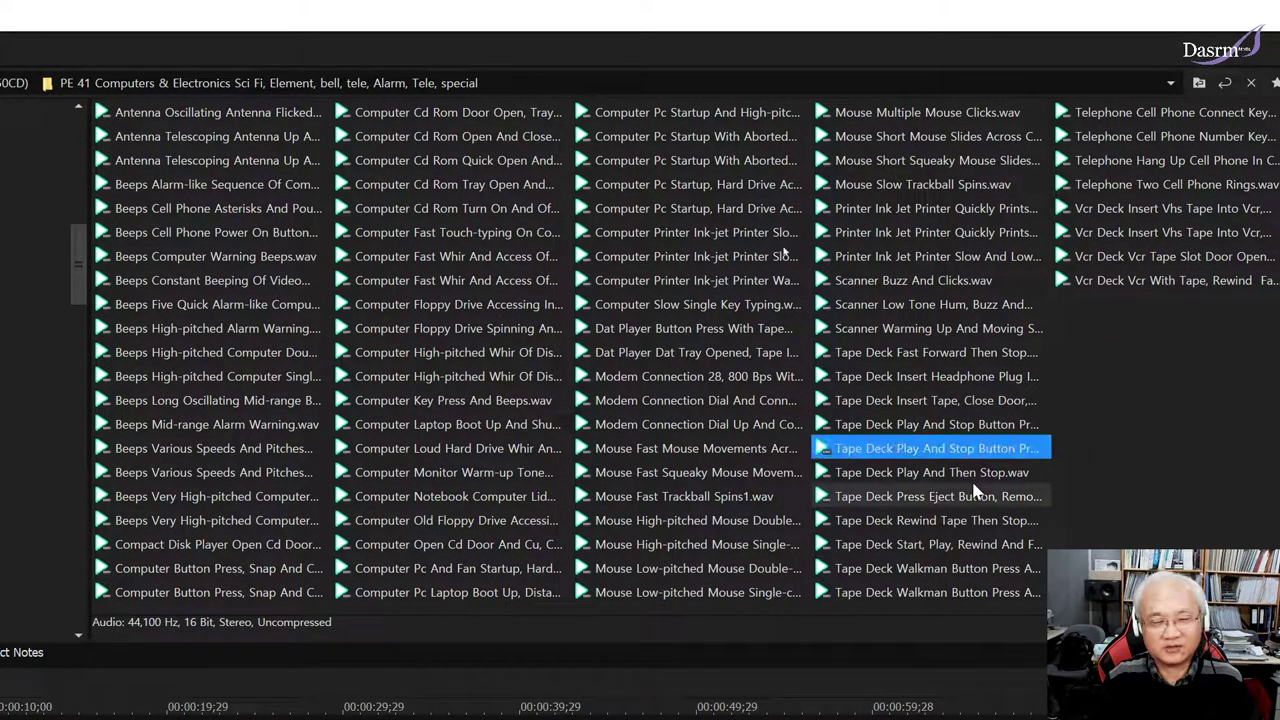
pyautogui.click(942, 474)
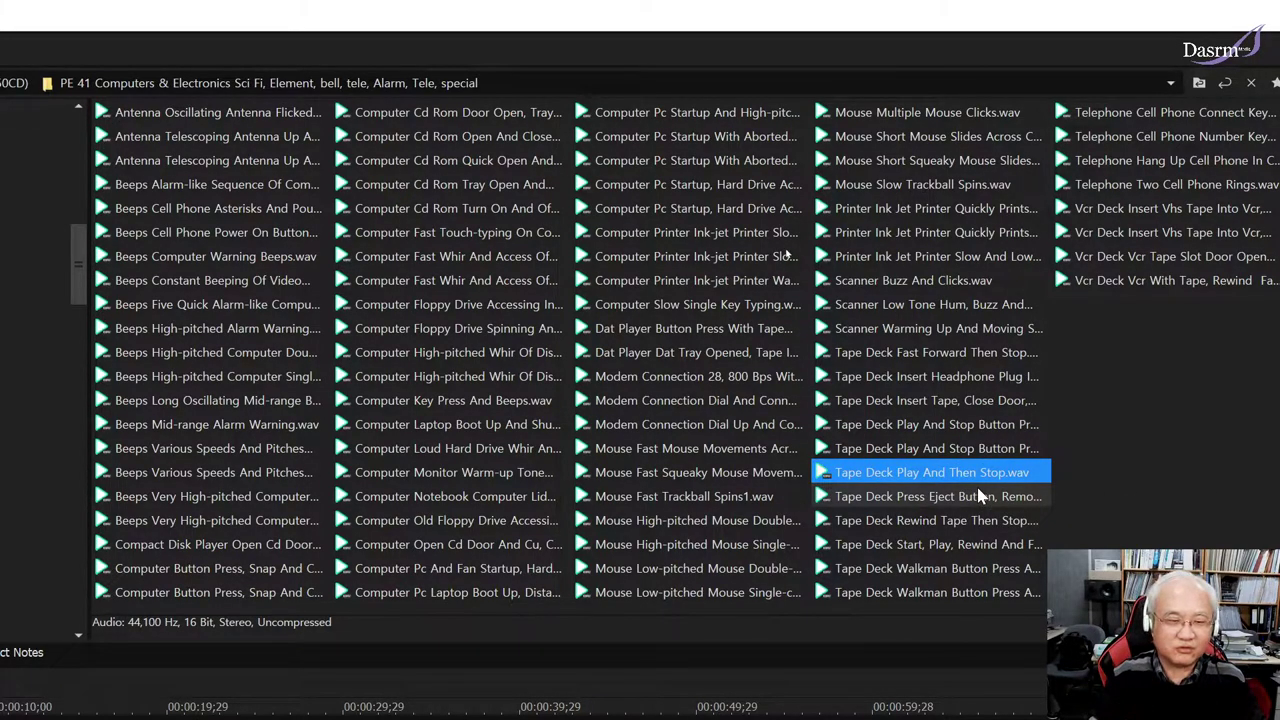
pyautogui.click(1032, 498)
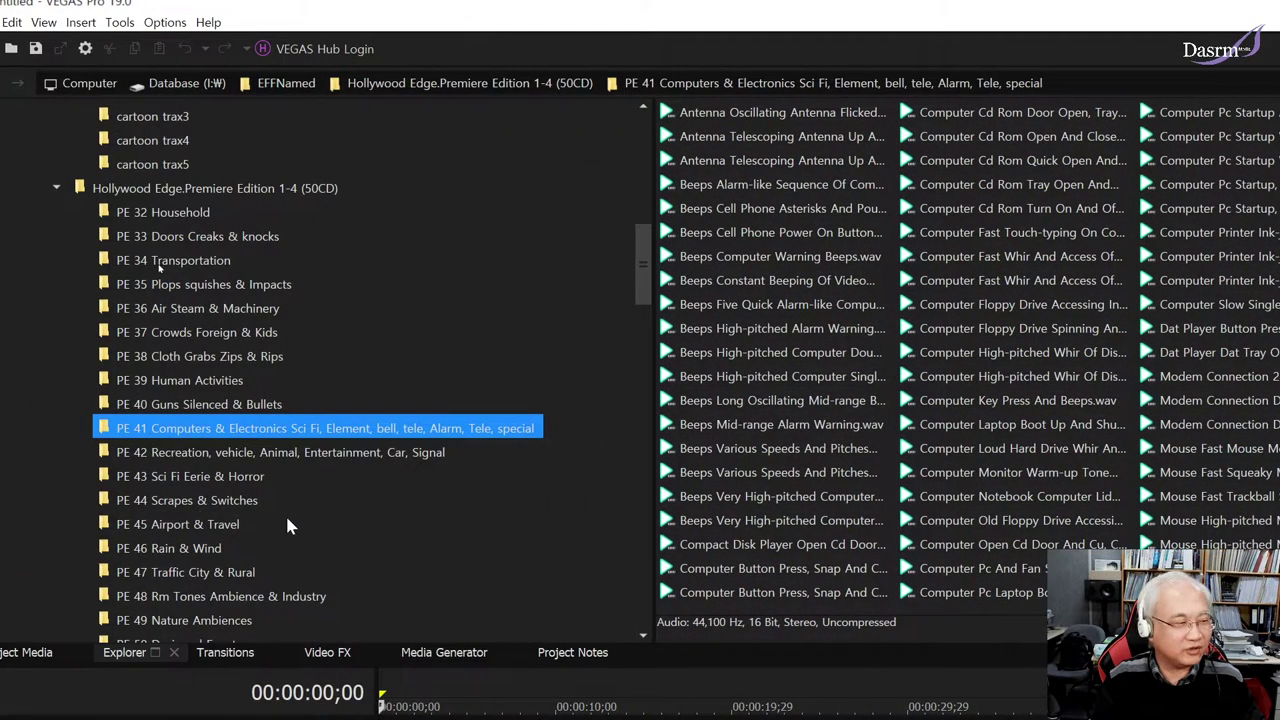
# - Open the PE 42 recreation and vehicle folder and scroll the folder tree down
pyautogui.click(265, 452)
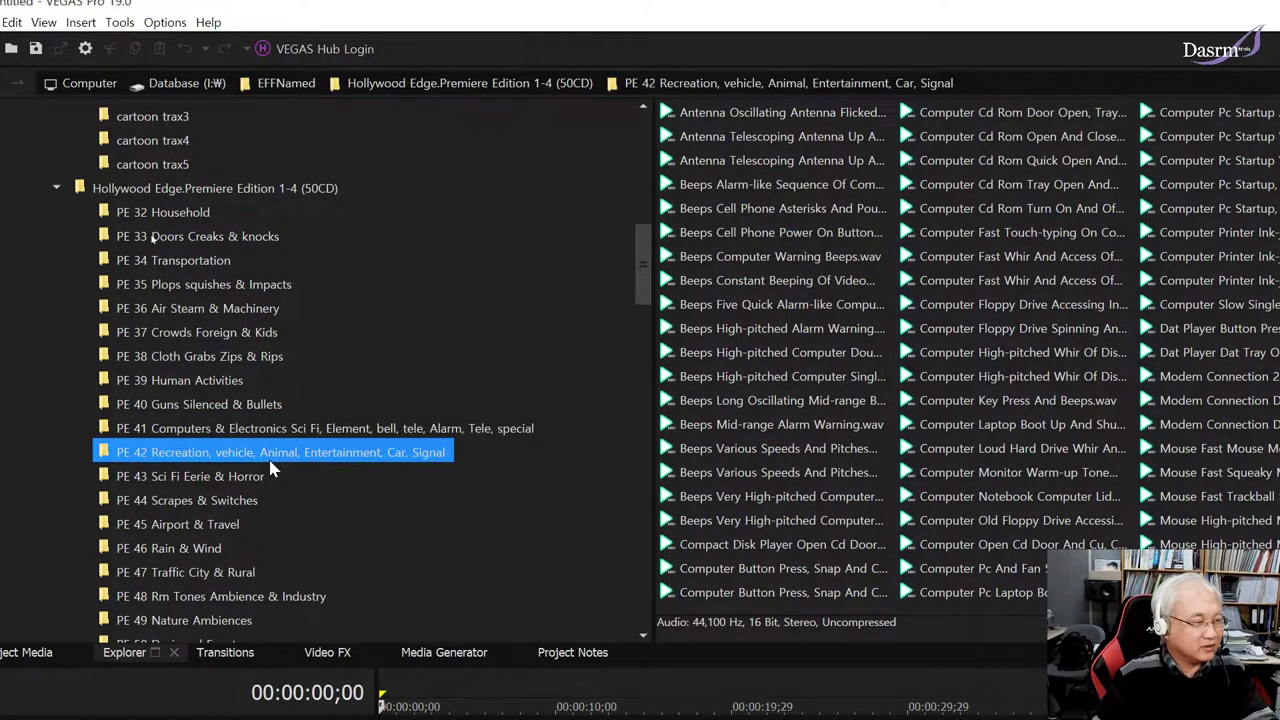
pyautogui.scroll(-3, 310, 465)
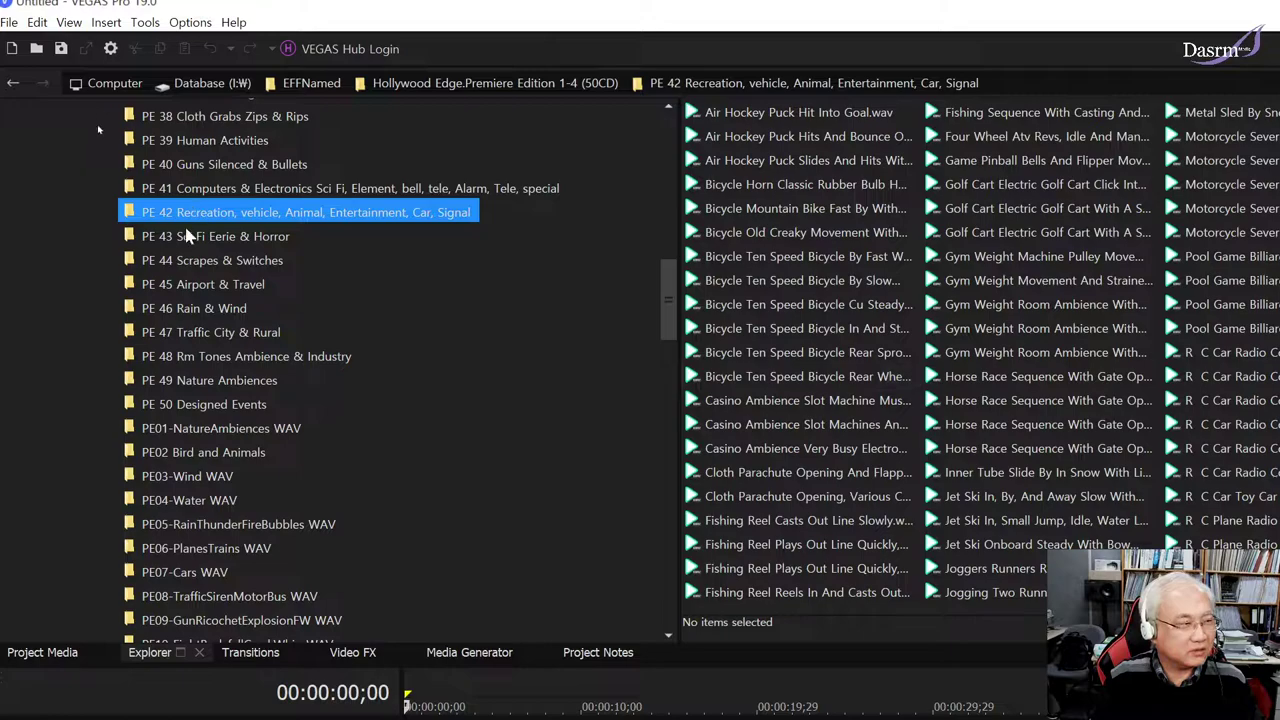
# - Open PE 43 Sci Fi Eerie & Horror and preview the alien drips, screams and storm thunder sounds
pyautogui.click(220, 240)
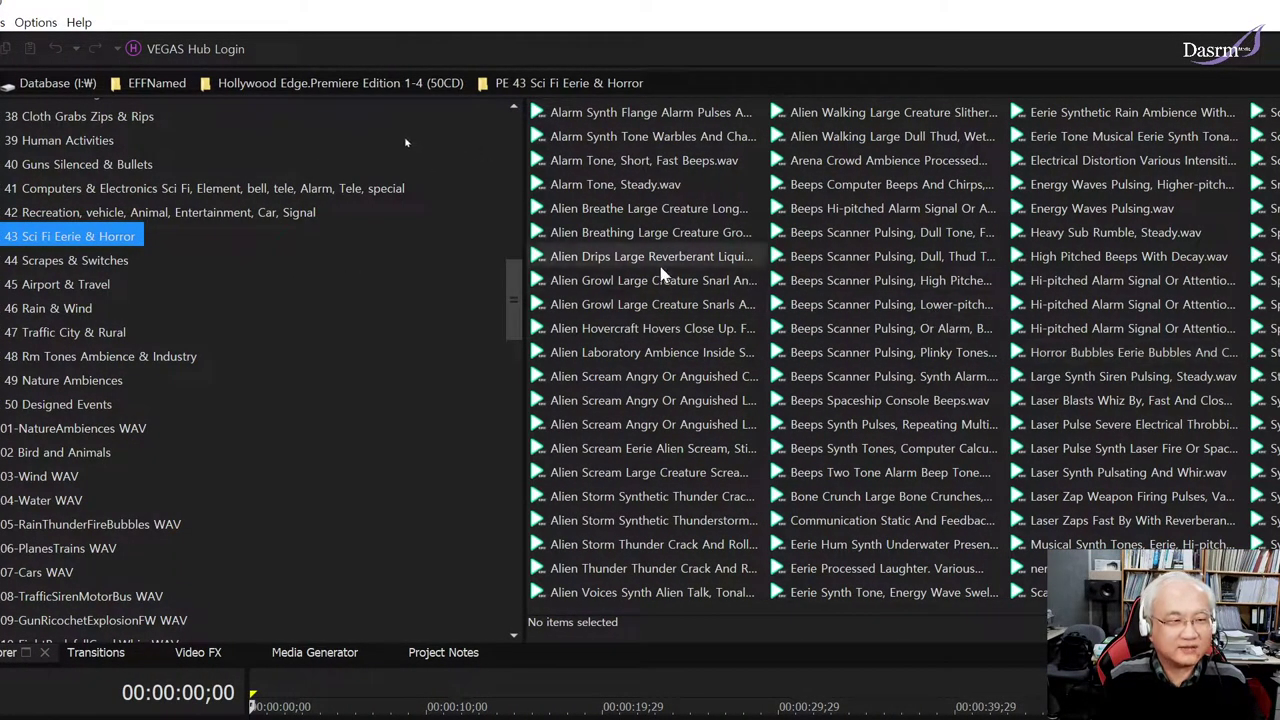
pyautogui.click(651, 260)
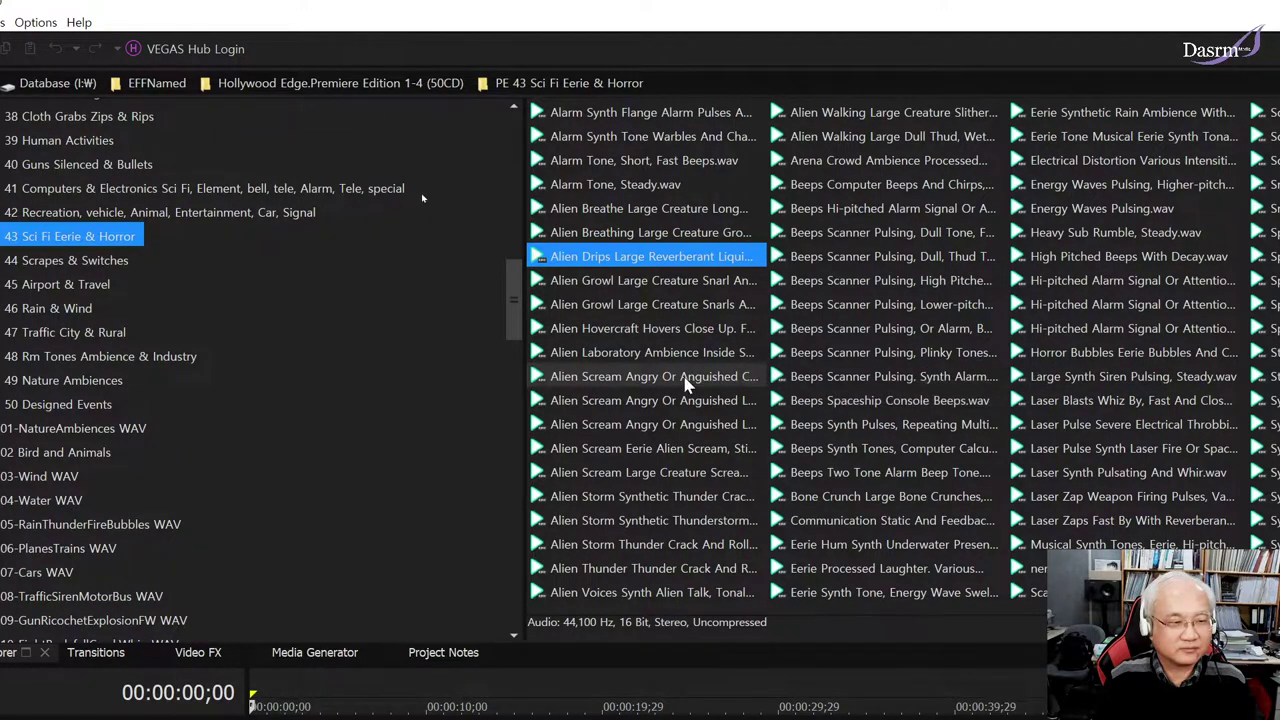
pyautogui.click(686, 424)
pyautogui.click(686, 424)
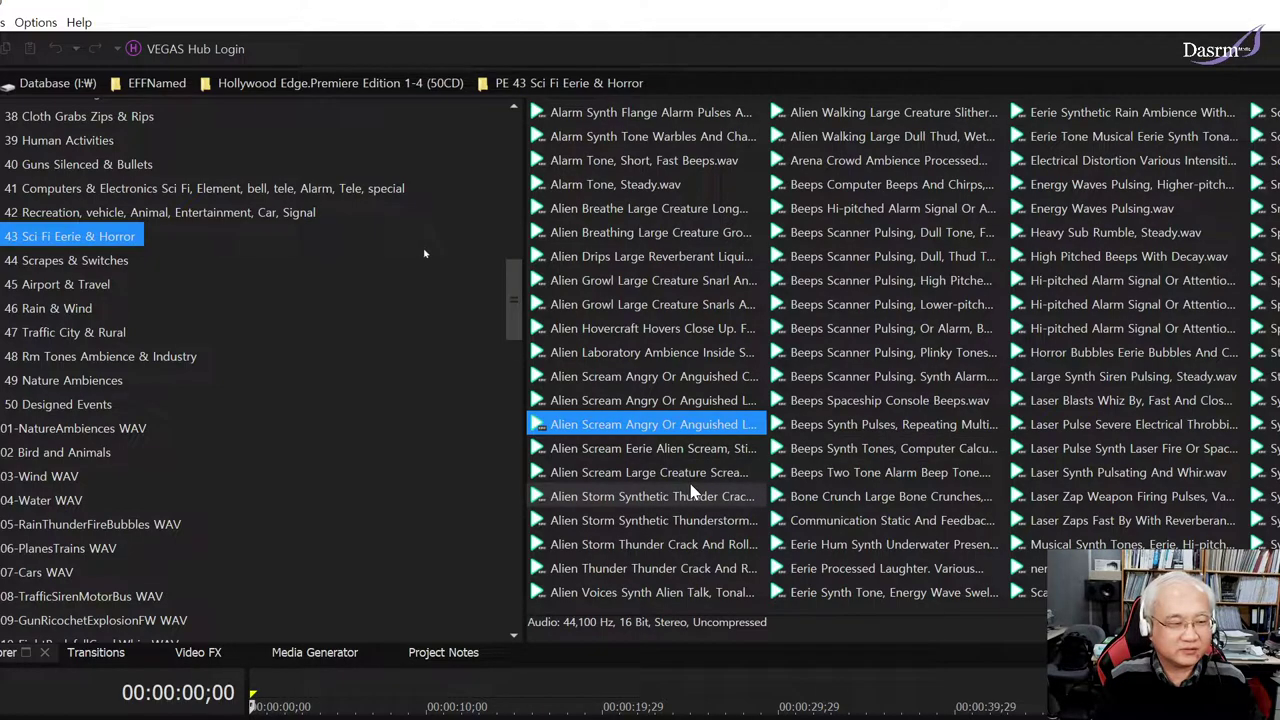
pyautogui.click(690, 492)
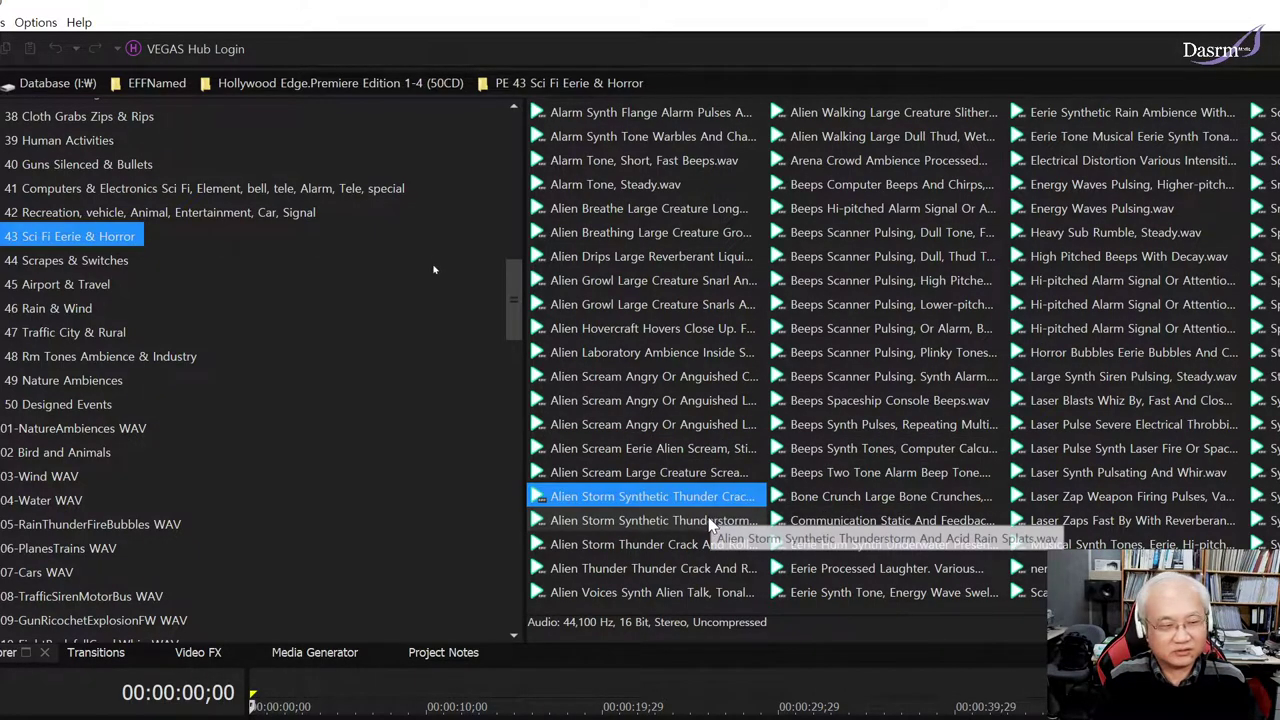
pyautogui.click(695, 545)
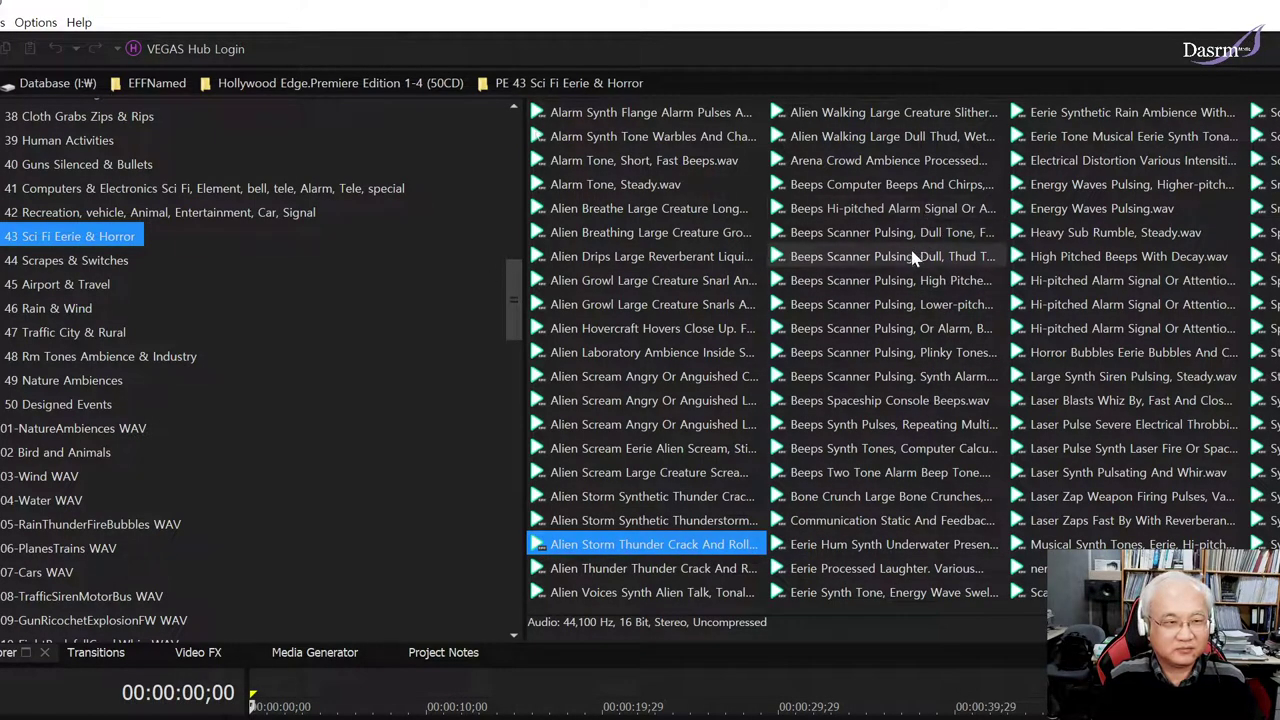
# - Preview the electrical distortion, energy waves, space winds, airlock steam and synth sweep sounds
pyautogui.click(1100, 161)
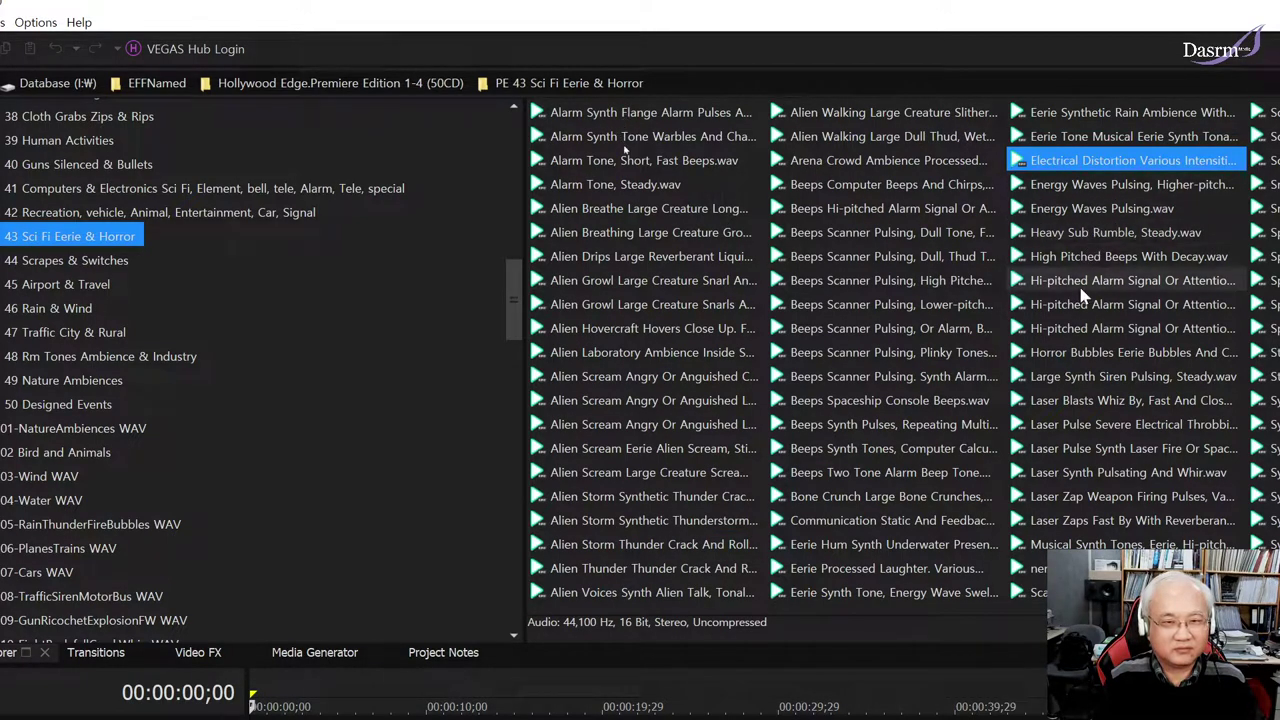
pyautogui.click(1105, 210)
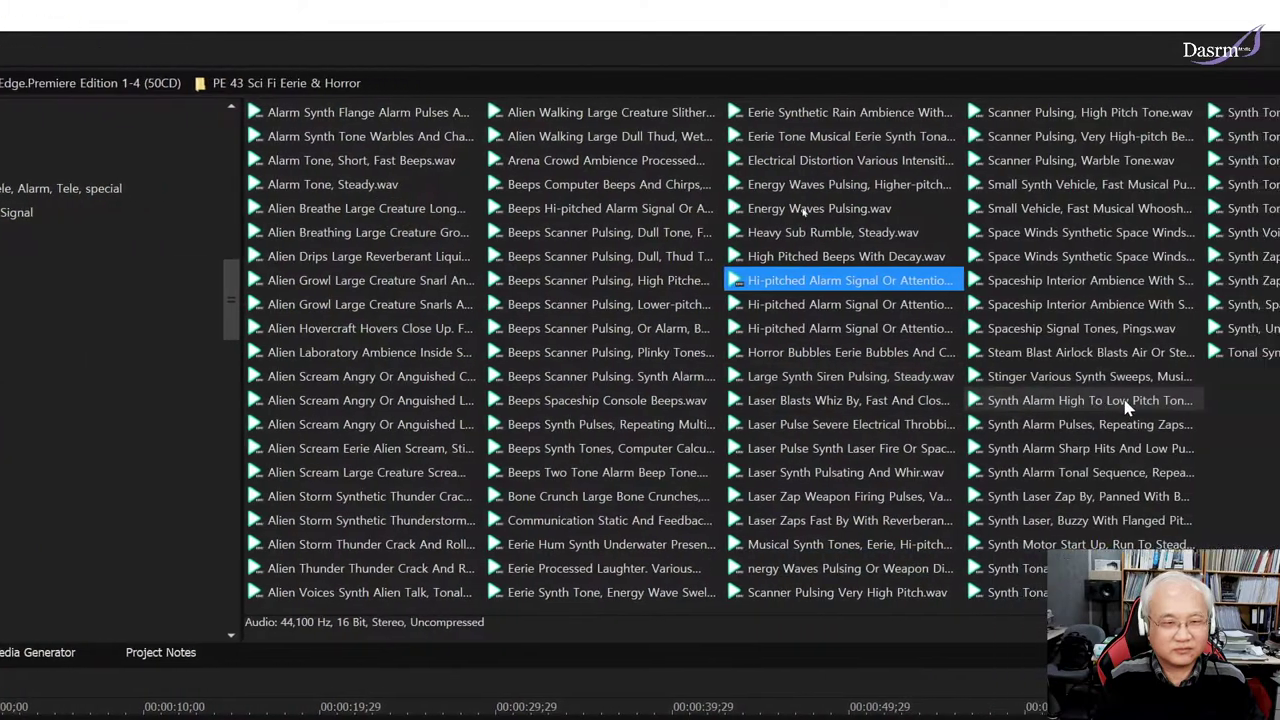
pyautogui.click(945, 260)
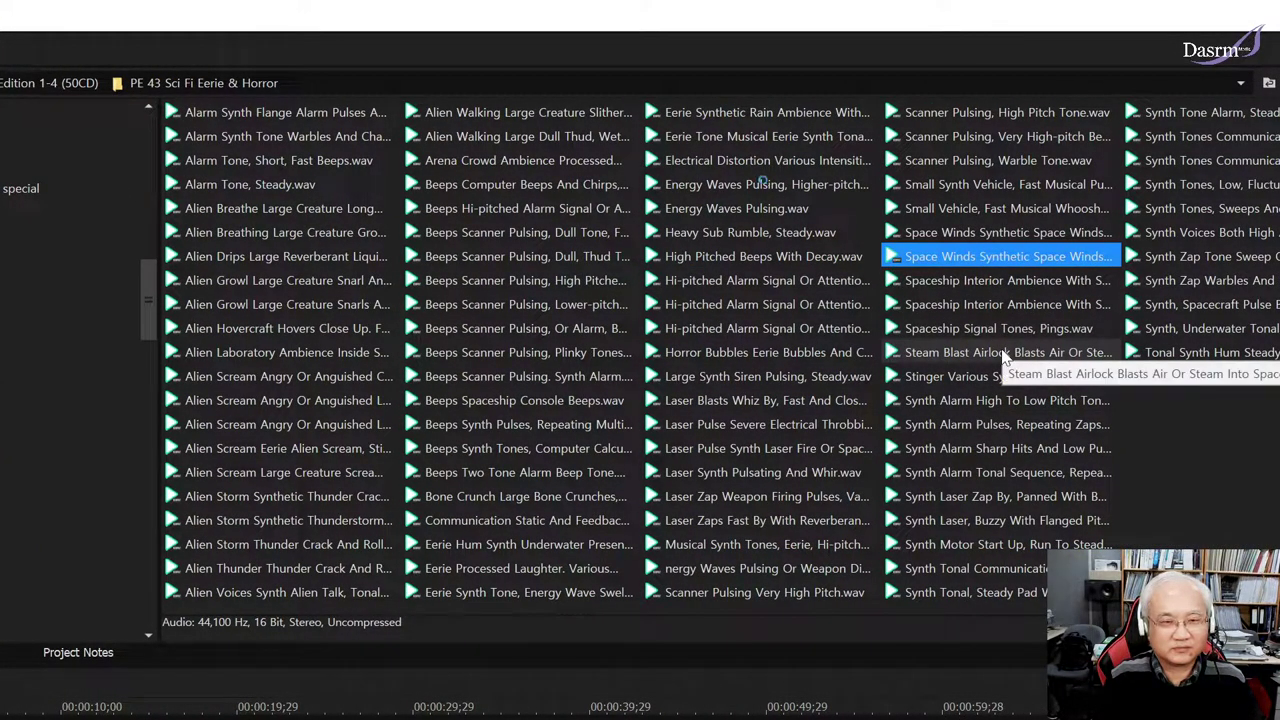
pyautogui.click(1005, 355)
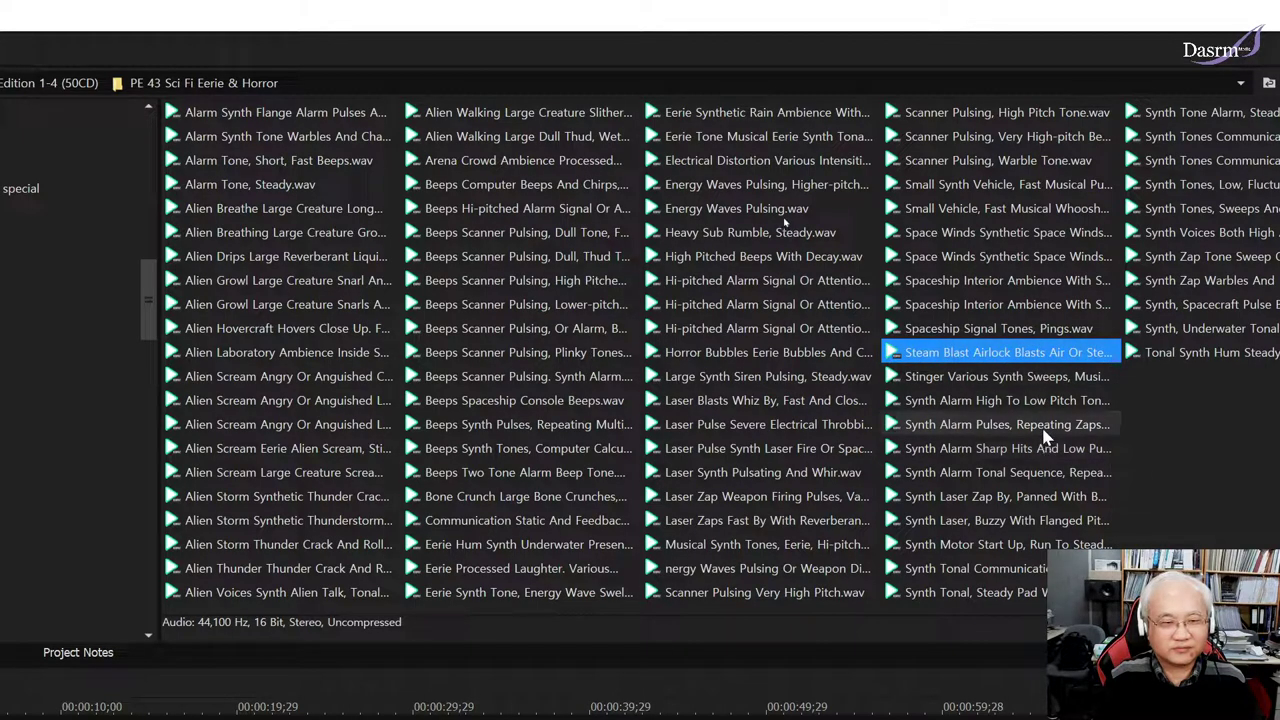
pyautogui.scroll(-2, 1100, 300)
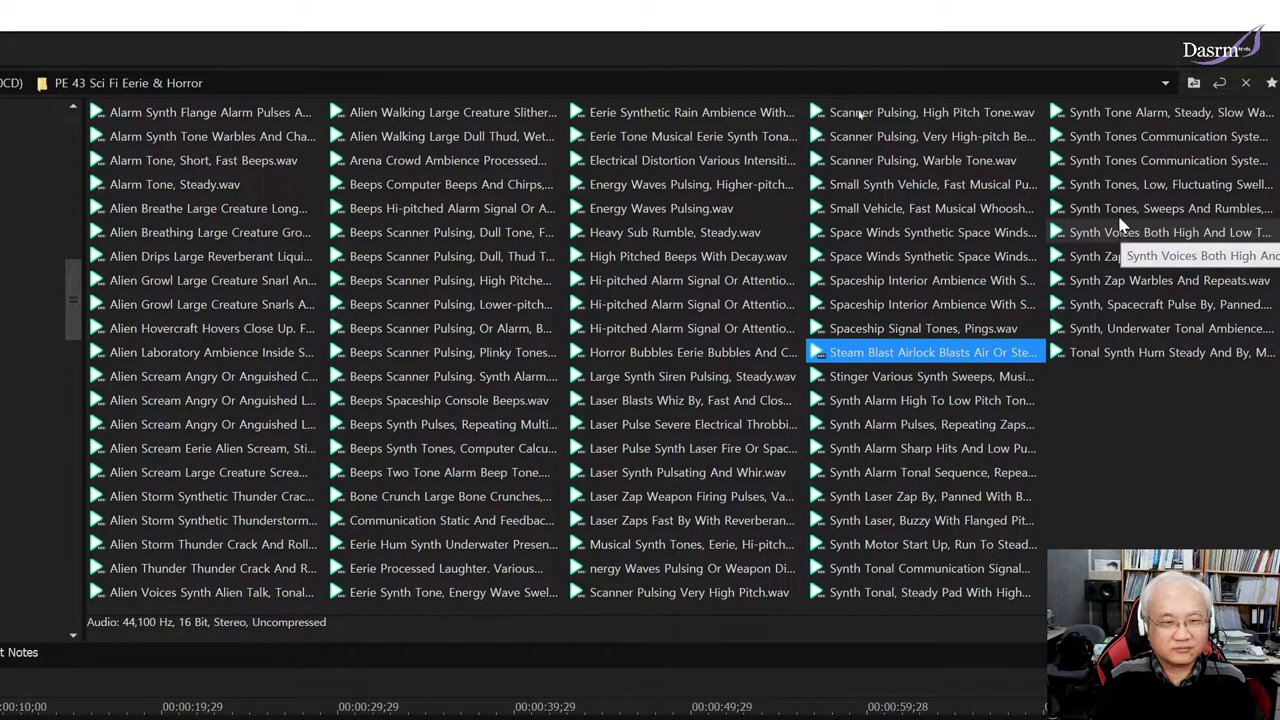
pyautogui.click(1118, 208)
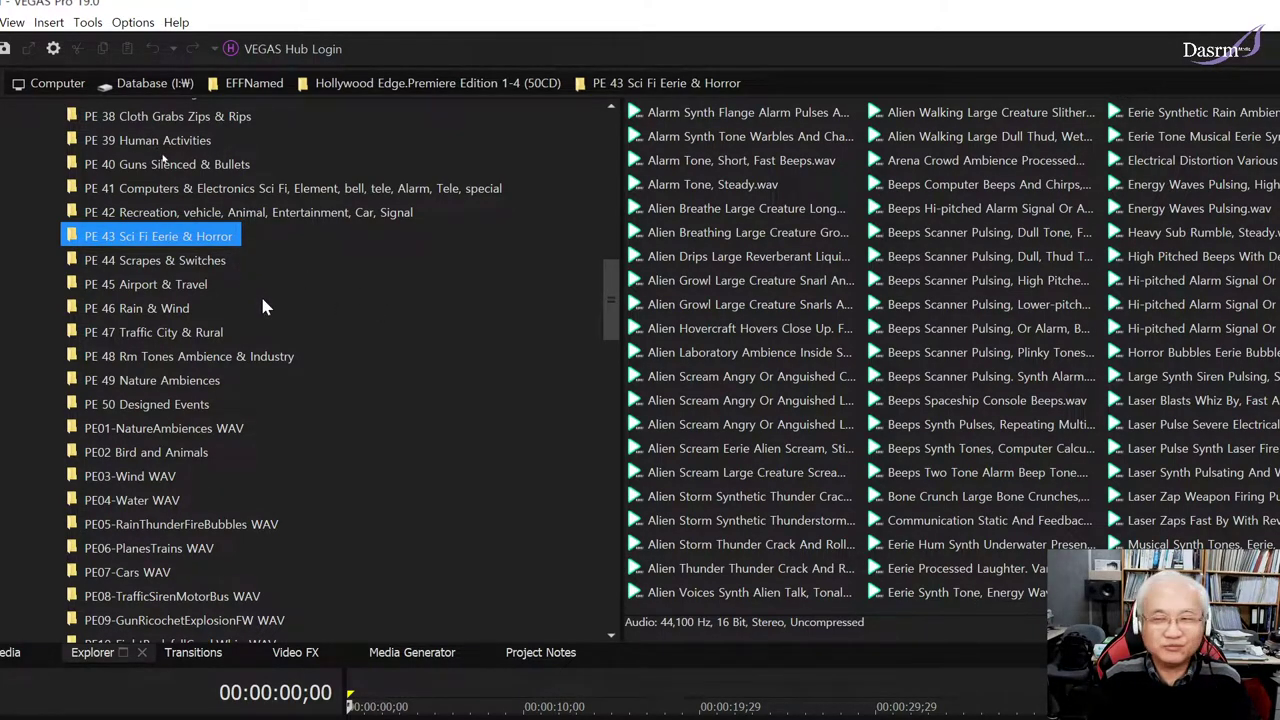
# - Open PE 44 Scrapes & Switches and preview the chain rattle, ice scrape and metal scrape sounds
pyautogui.click(205, 261)
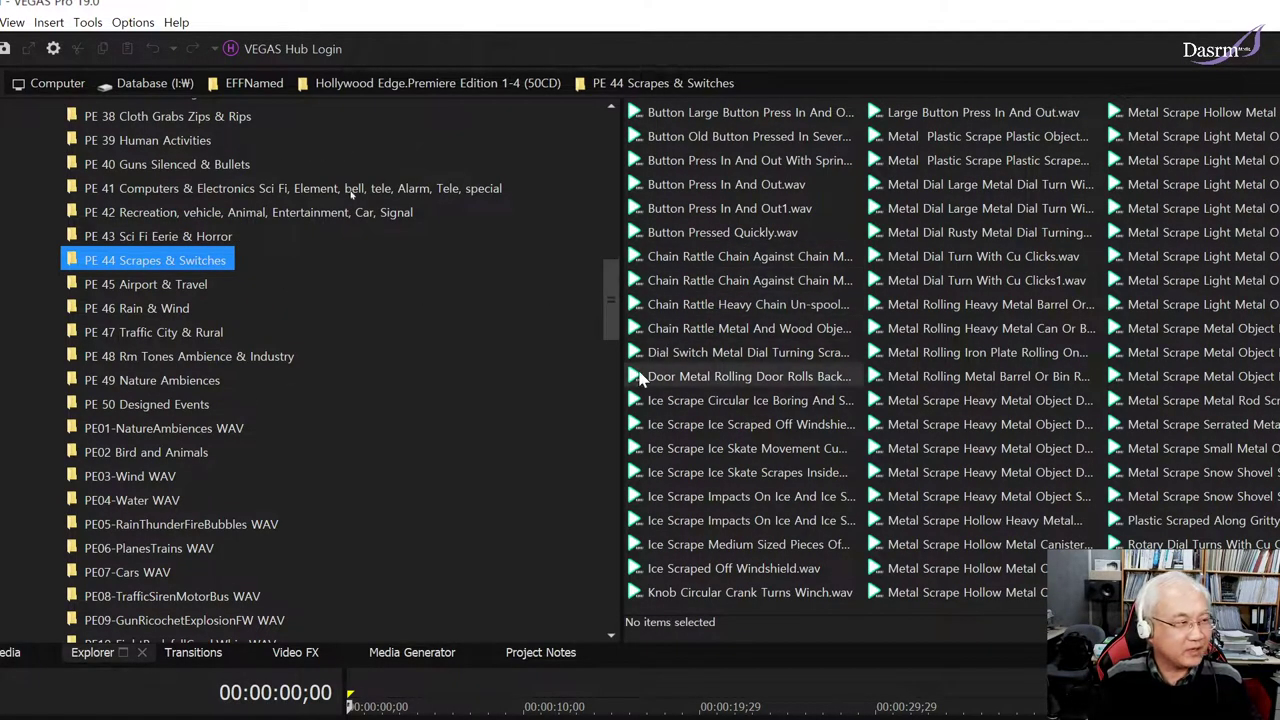
pyautogui.click(752, 304)
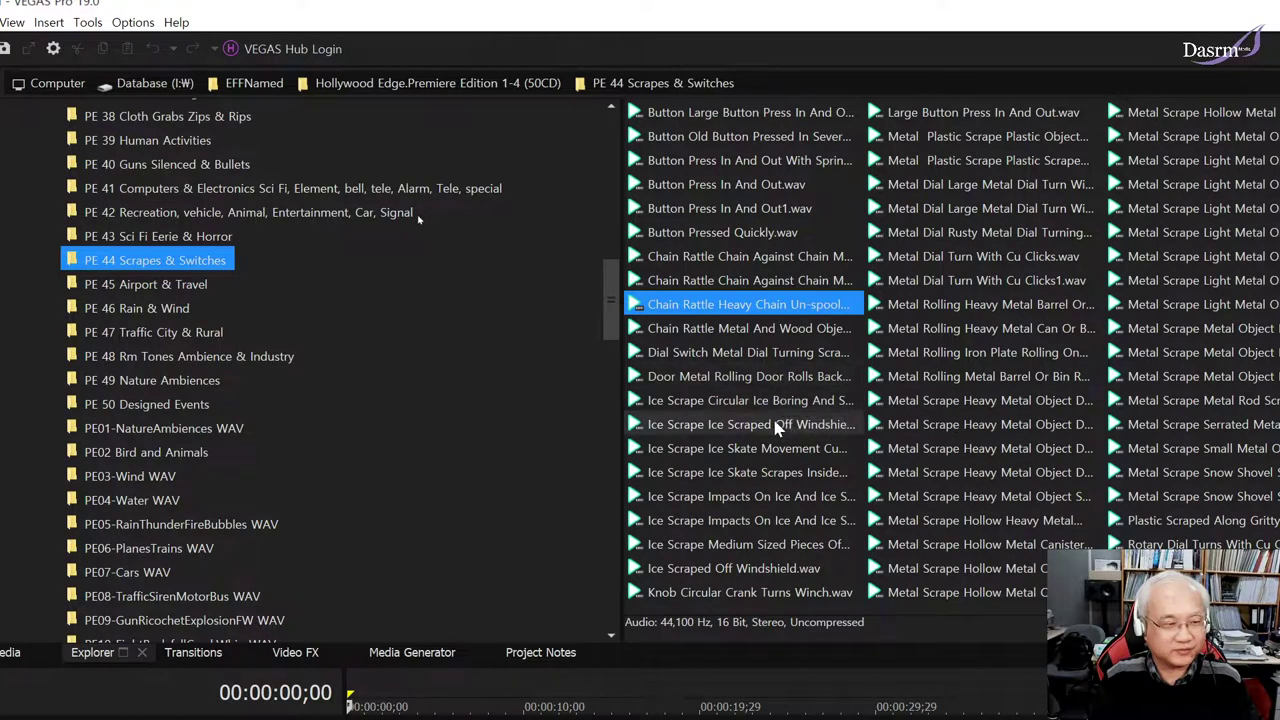
pyautogui.click(750, 424)
pyautogui.click(985, 450)
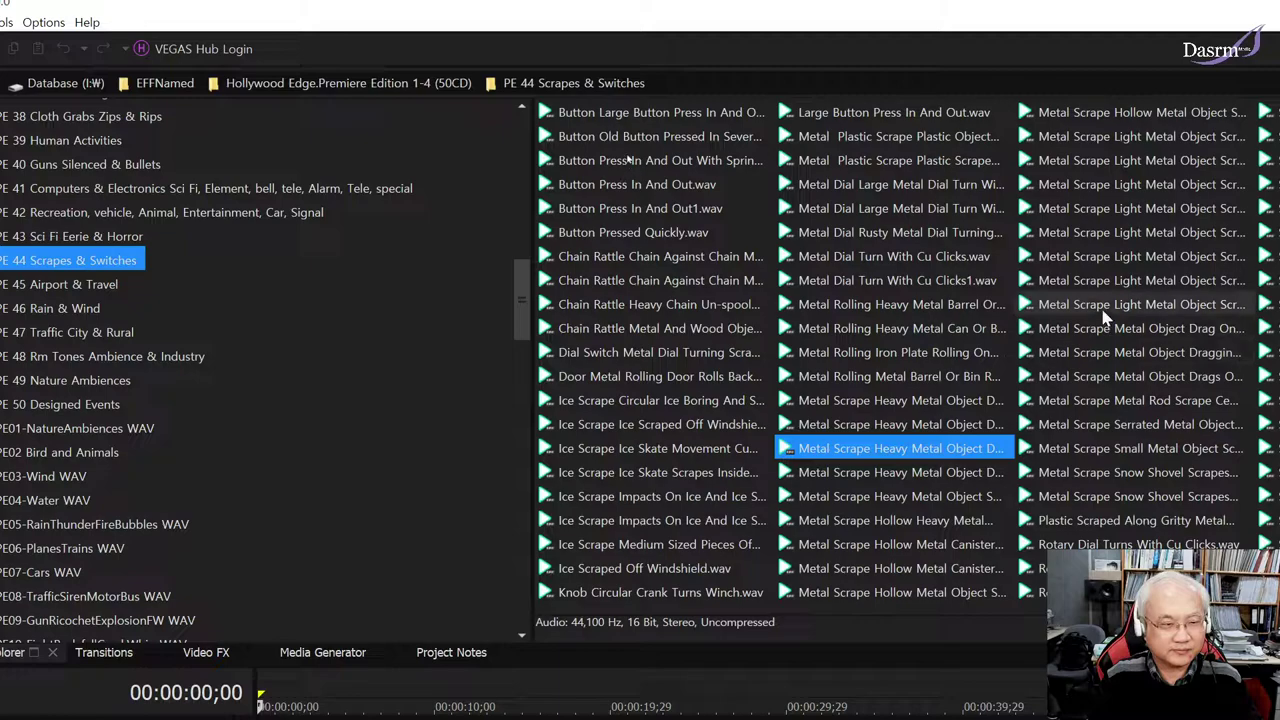
pyautogui.click(1113, 244)
pyautogui.click(1113, 240)
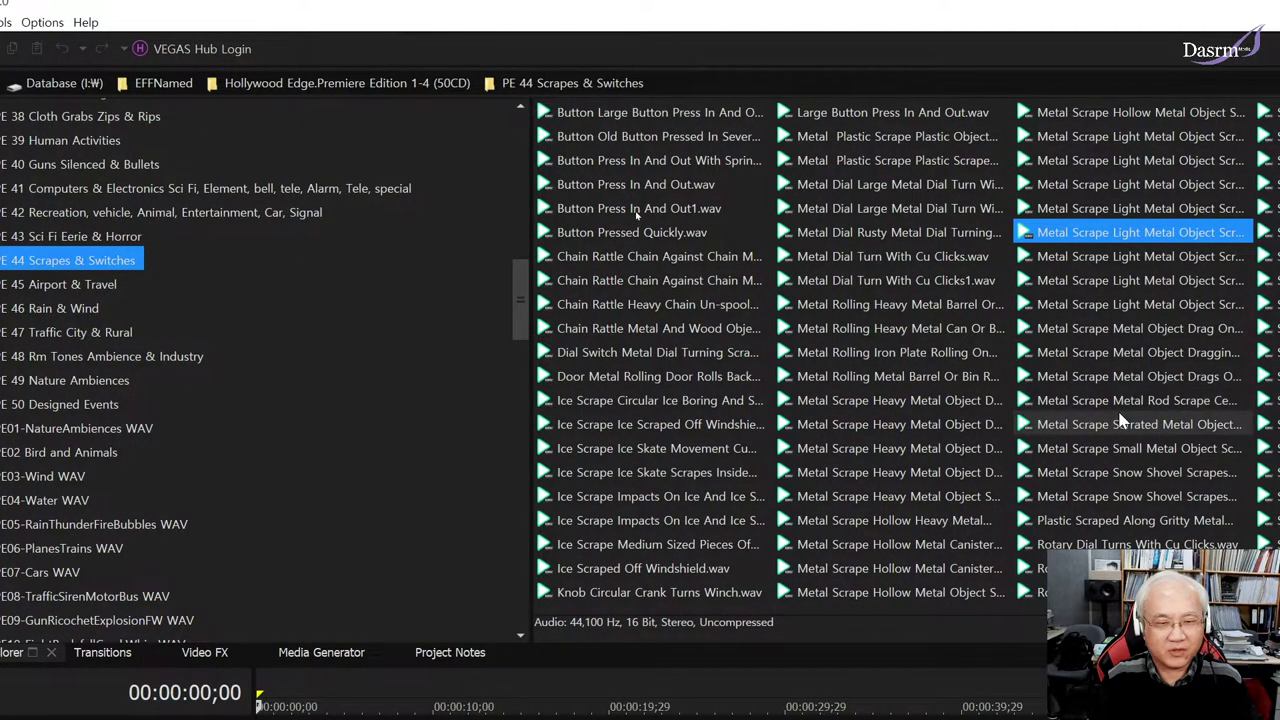
# - Preview the console, power, rotating and on-off switch click sounds
pyautogui.hscroll(1, 1120, 443)
pyautogui.click(1060, 328)
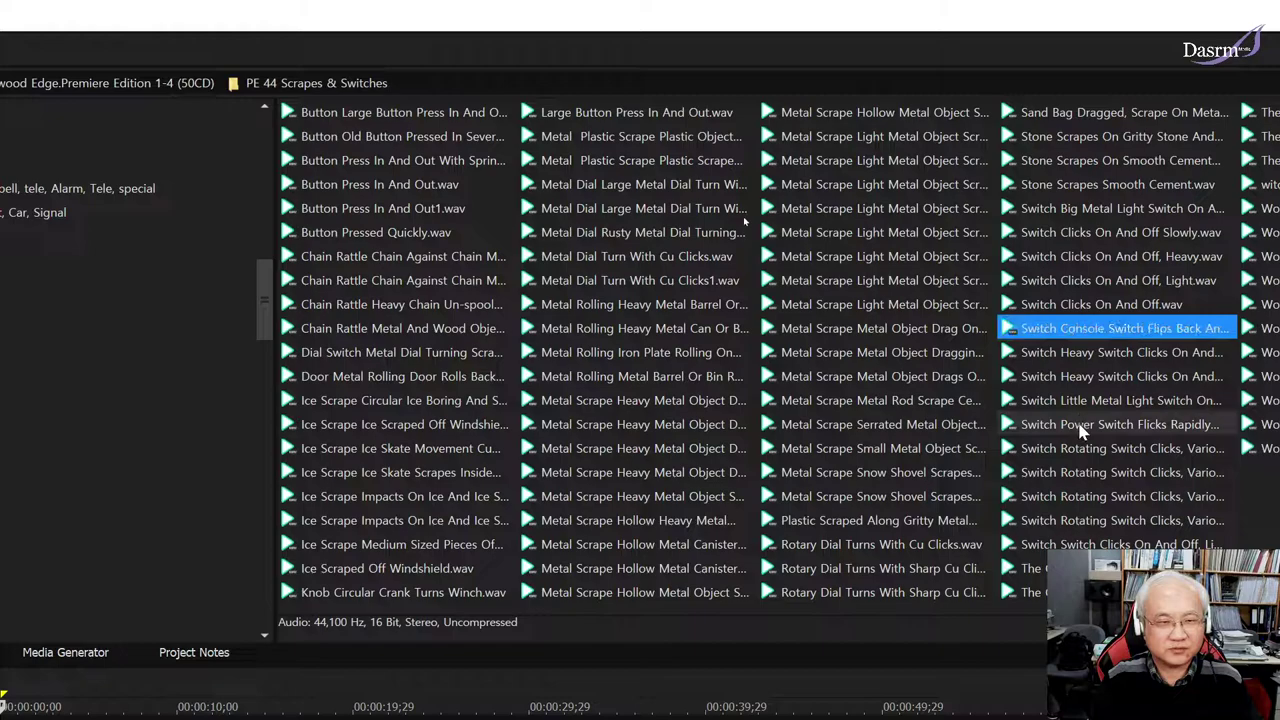
pyautogui.click(1080, 424)
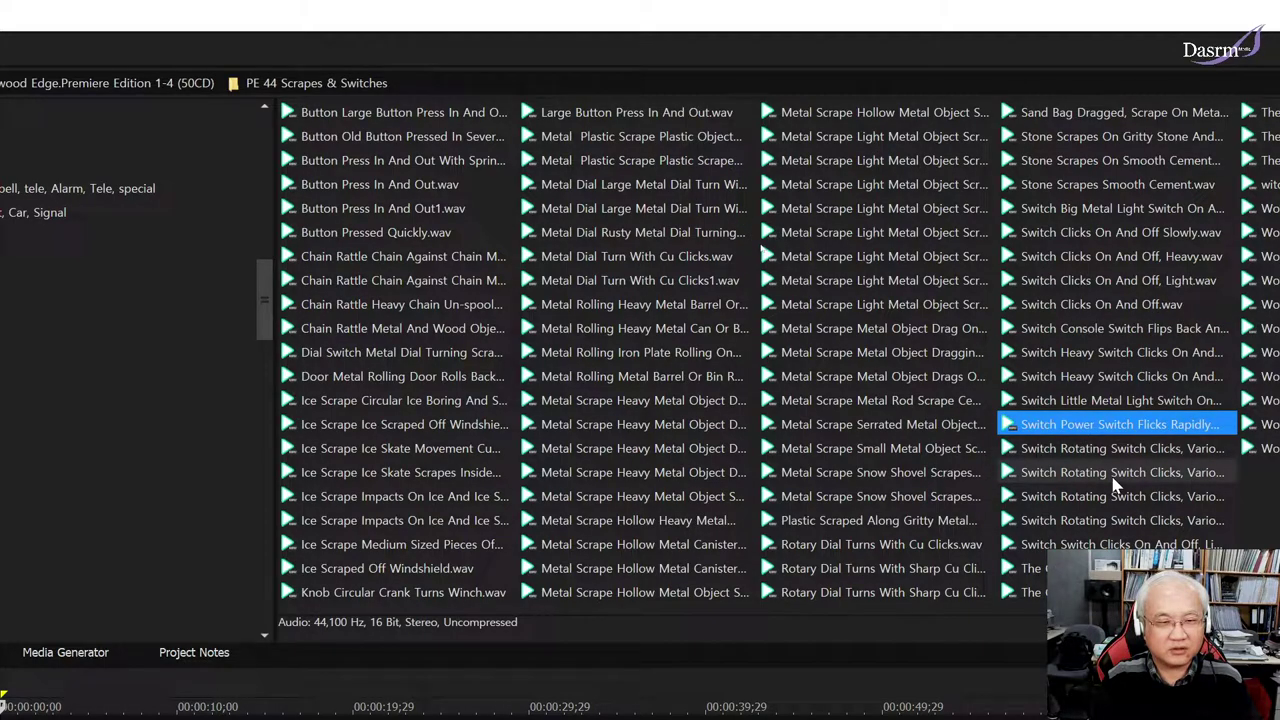
pyautogui.click(1068, 450)
pyautogui.click(1095, 476)
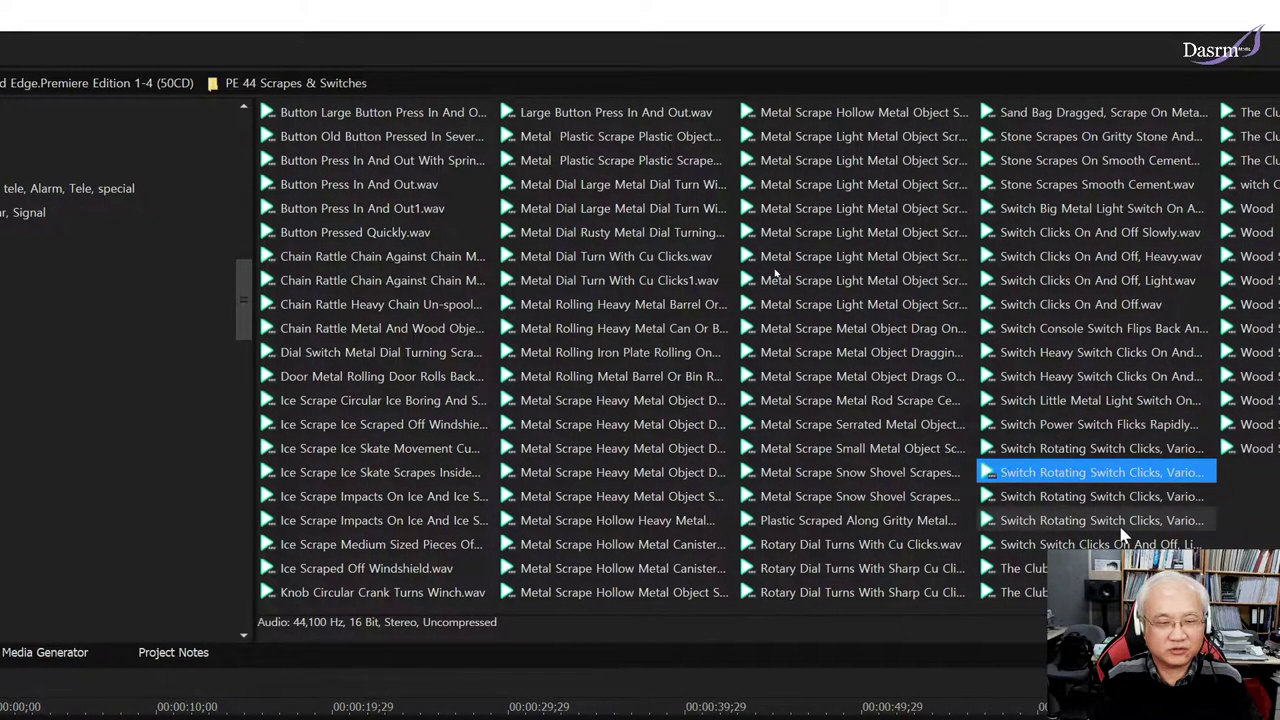
pyautogui.click(1098, 521)
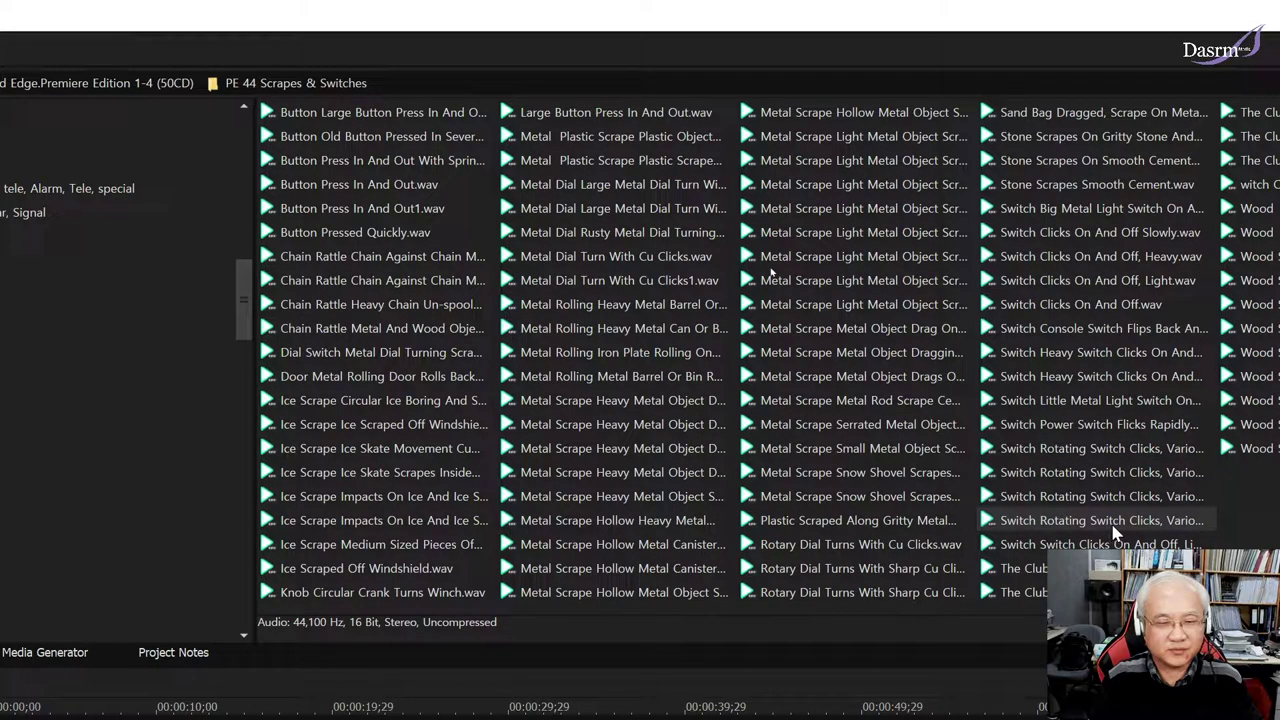
pyautogui.click(1080, 304)
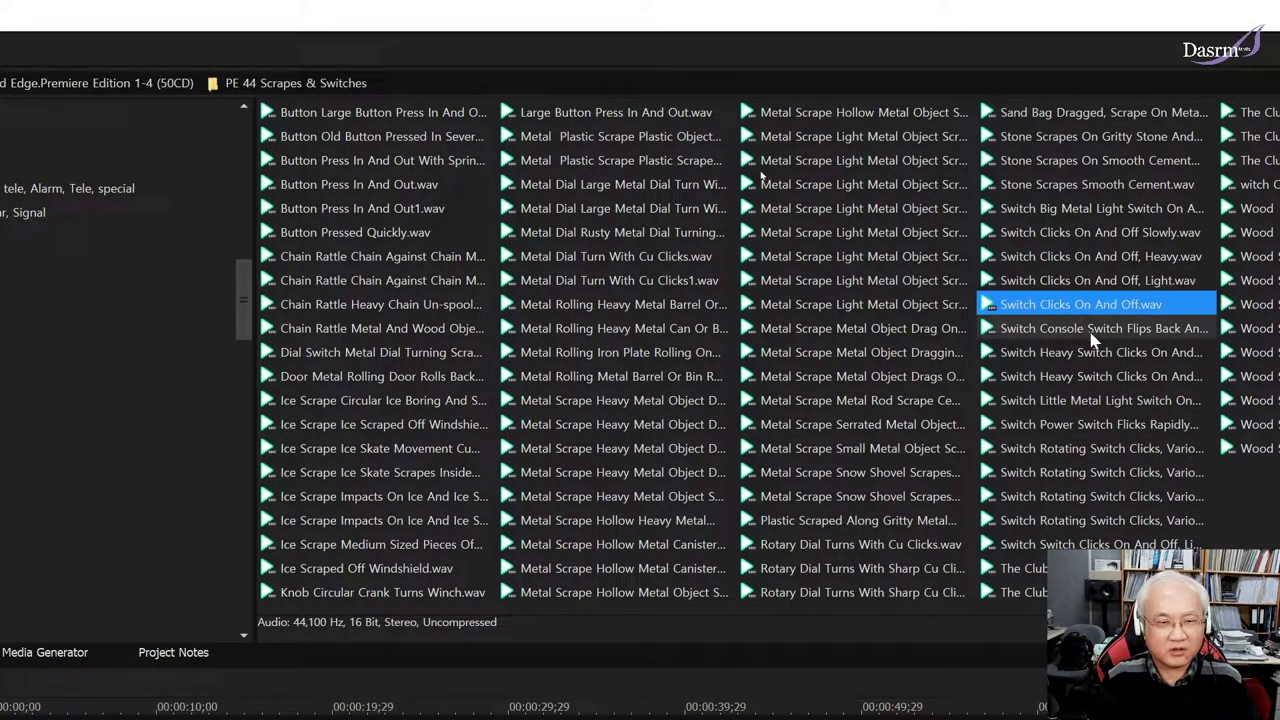
# - Preview the wood board and other wood scrape sounds
pyautogui.hscroll(2, 1093, 340)
pyautogui.press('Right')
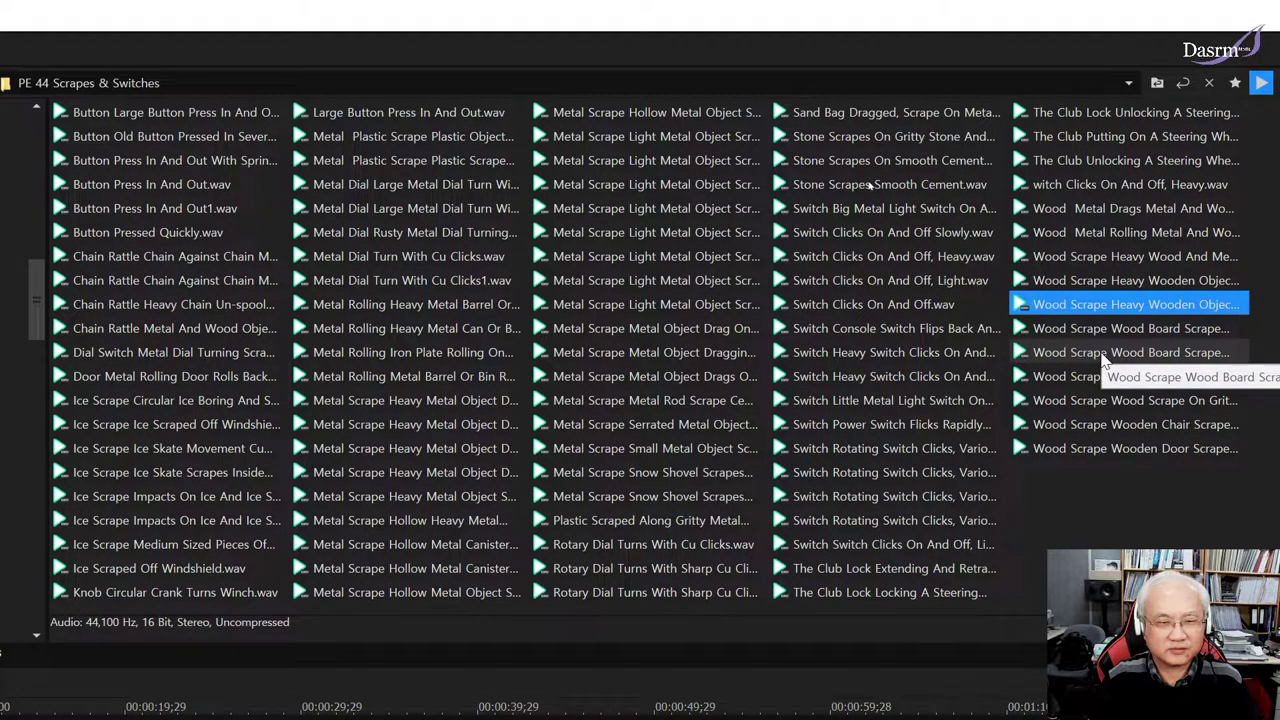
pyautogui.click(1103, 356)
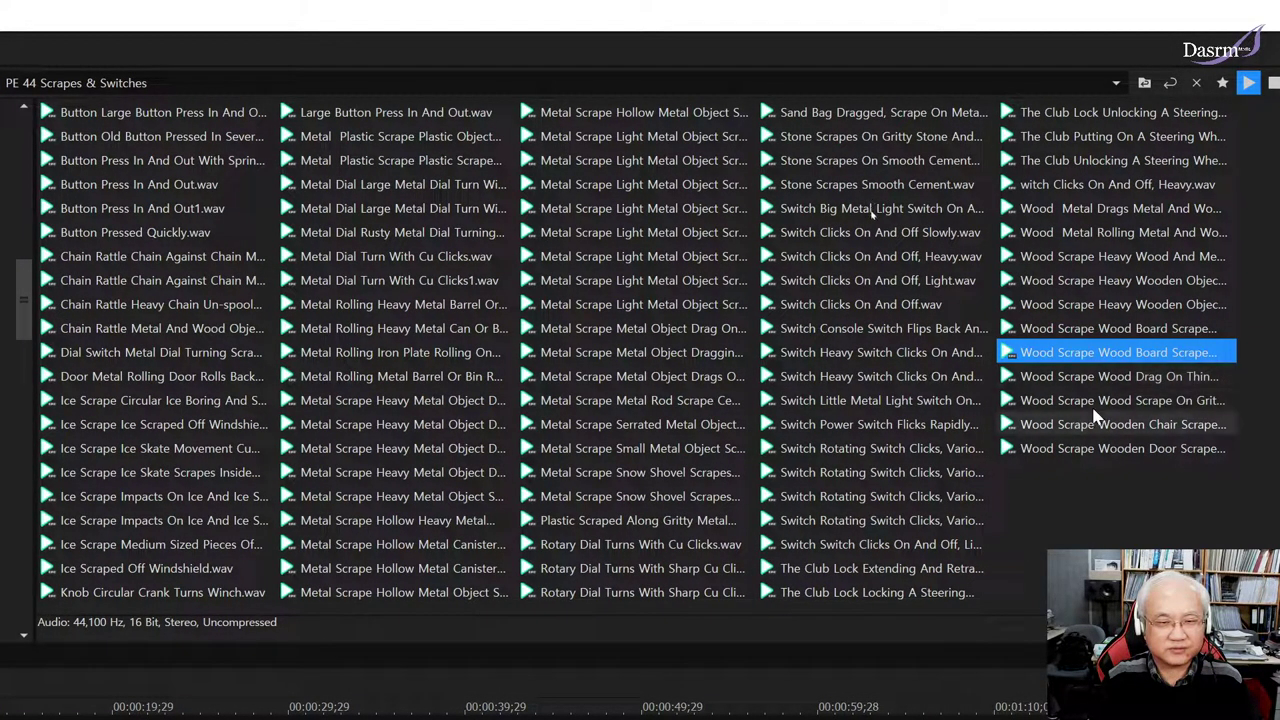
pyautogui.click(1095, 406)
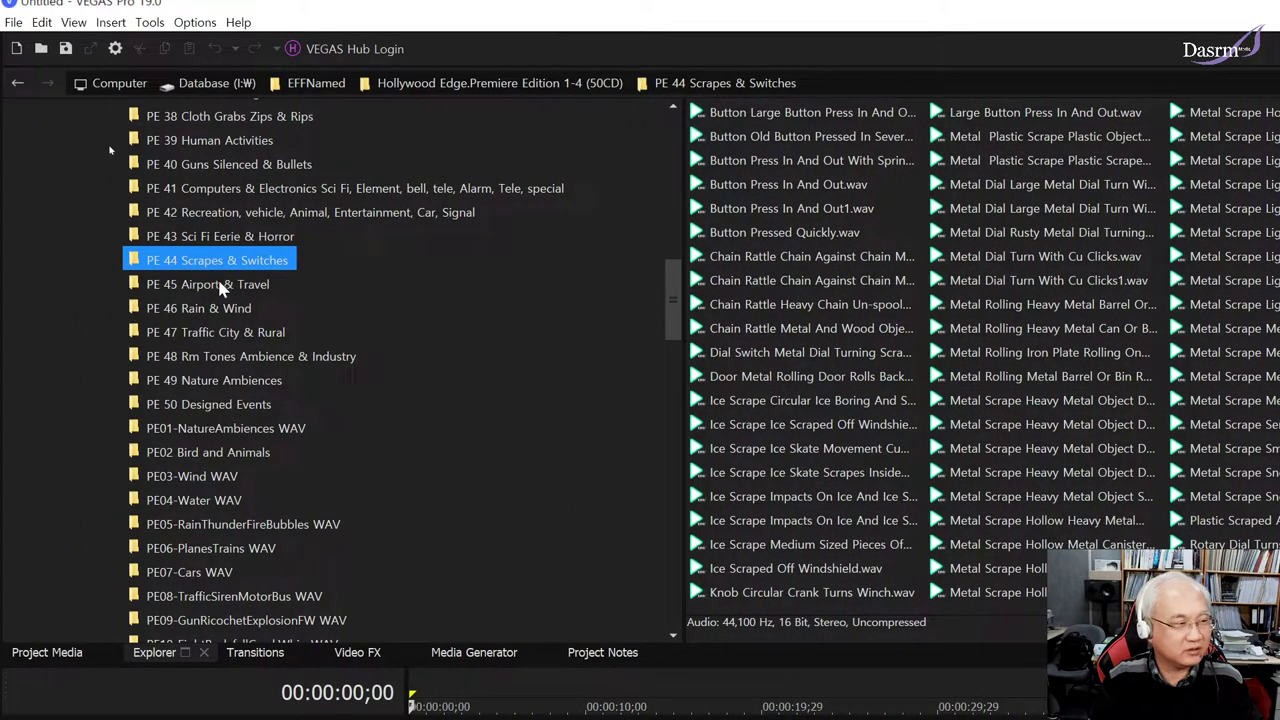
# - Open PE 46 Rain & Wind via PE 45 and preview the heavy rain, drips and cold interior wind
pyautogui.click(228, 285)
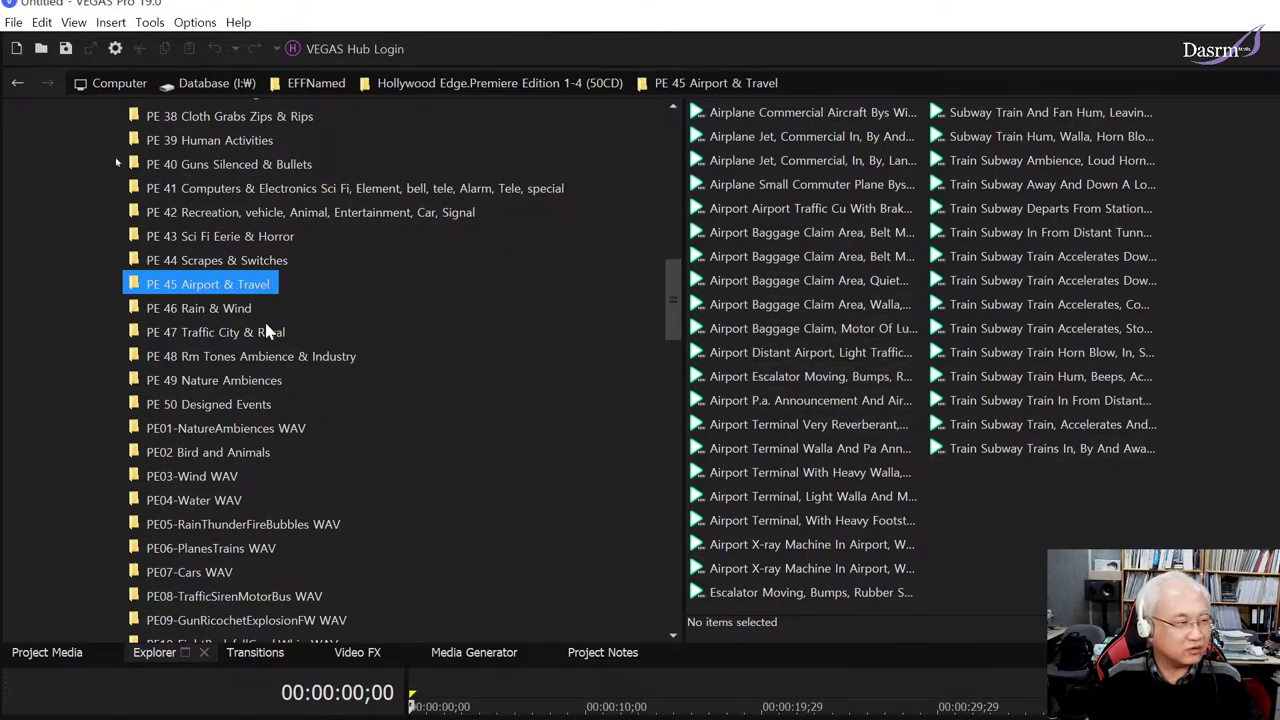
pyautogui.click(226, 312)
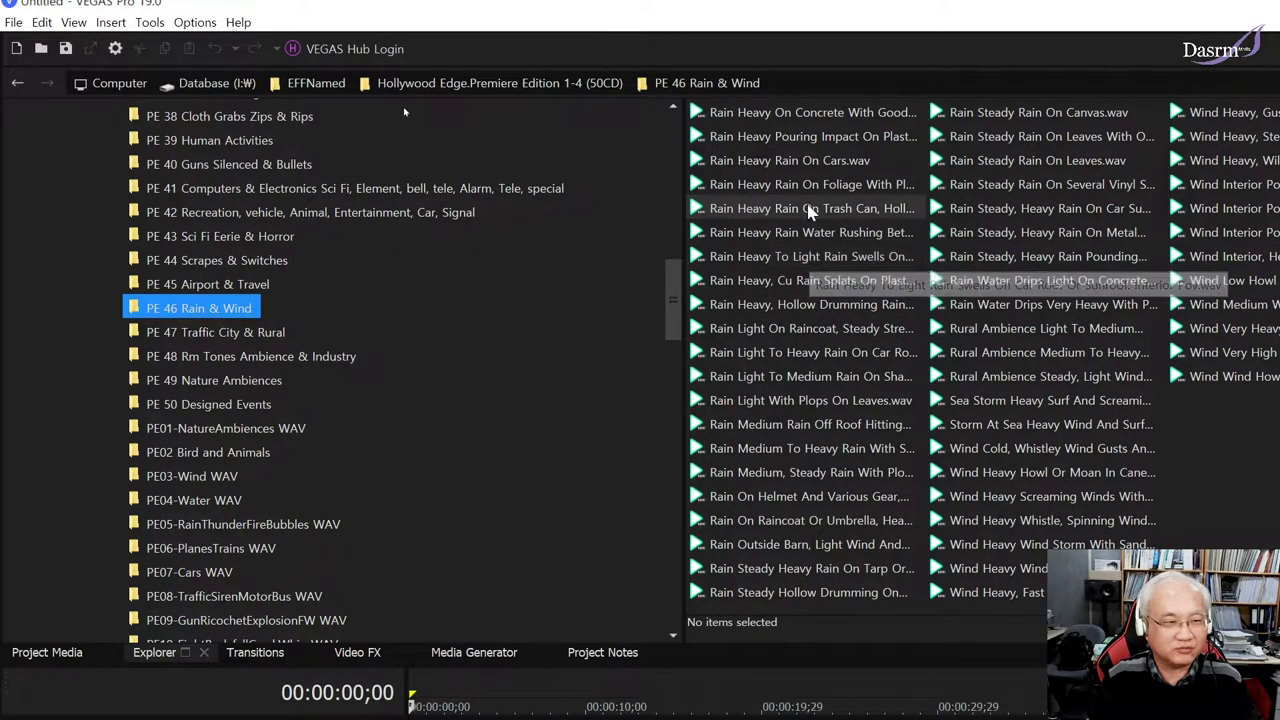
pyautogui.click(806, 228)
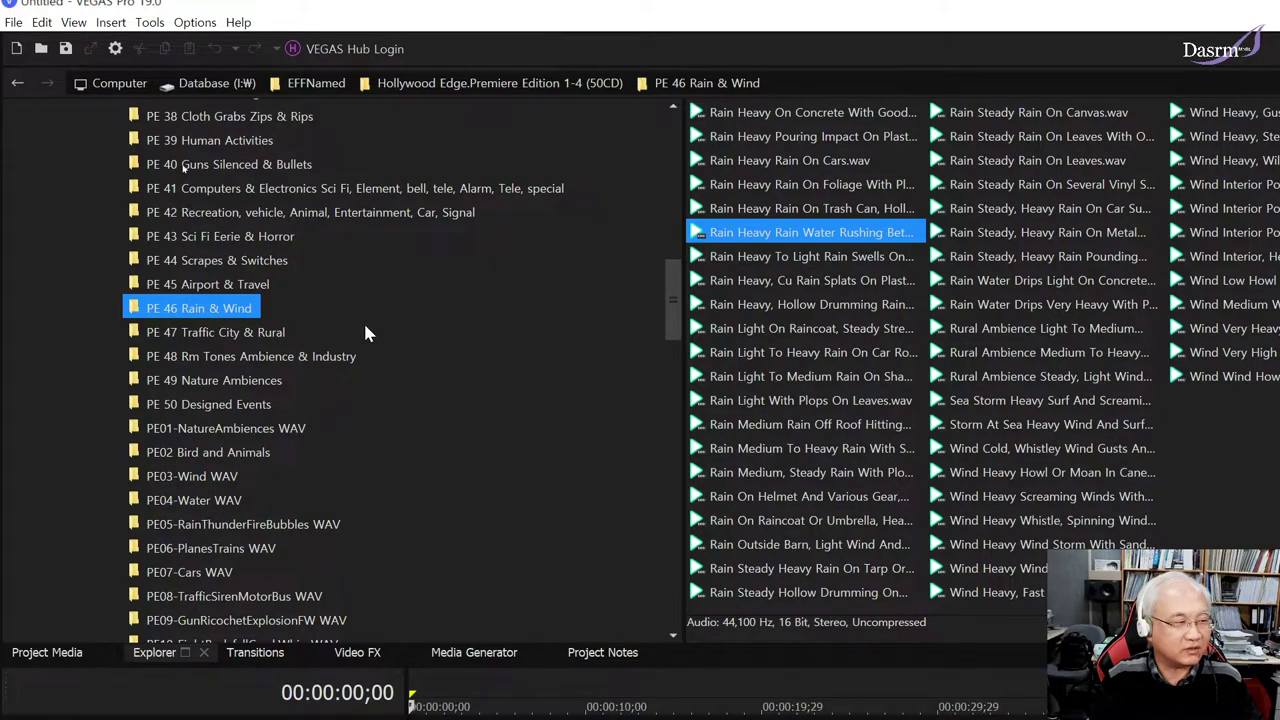
pyautogui.click(1020, 280)
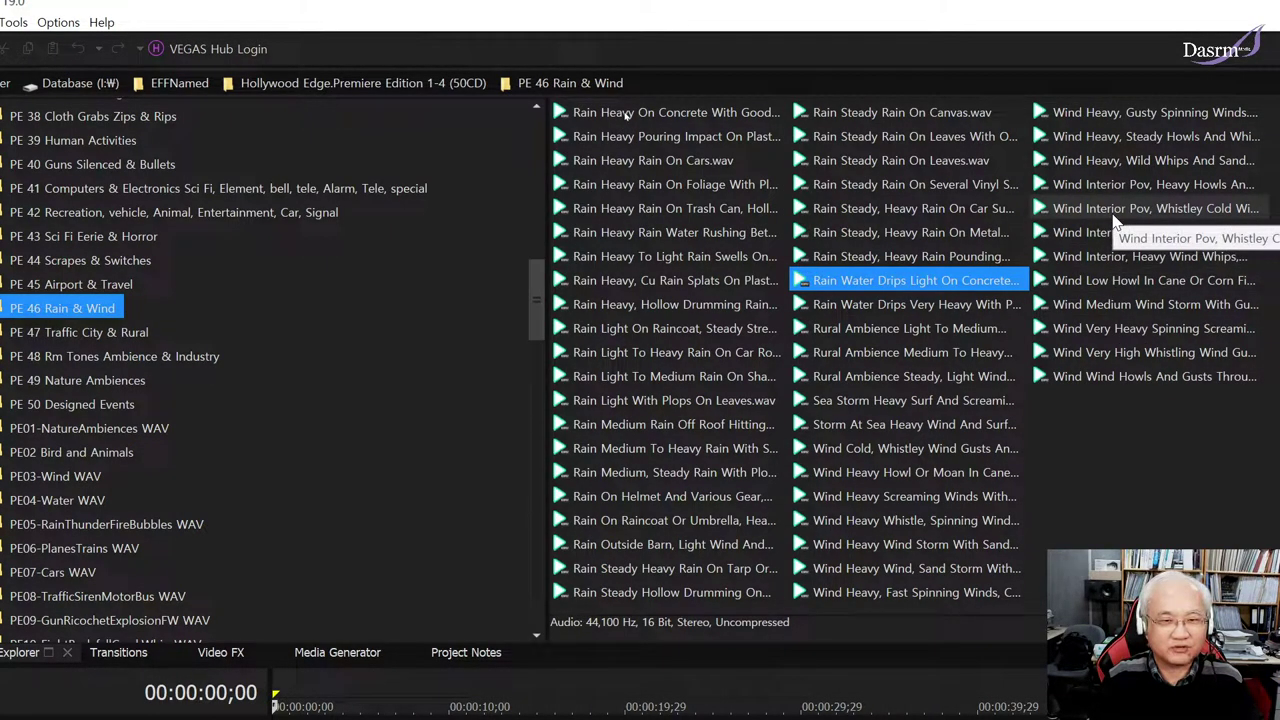
pyautogui.click(1115, 212)
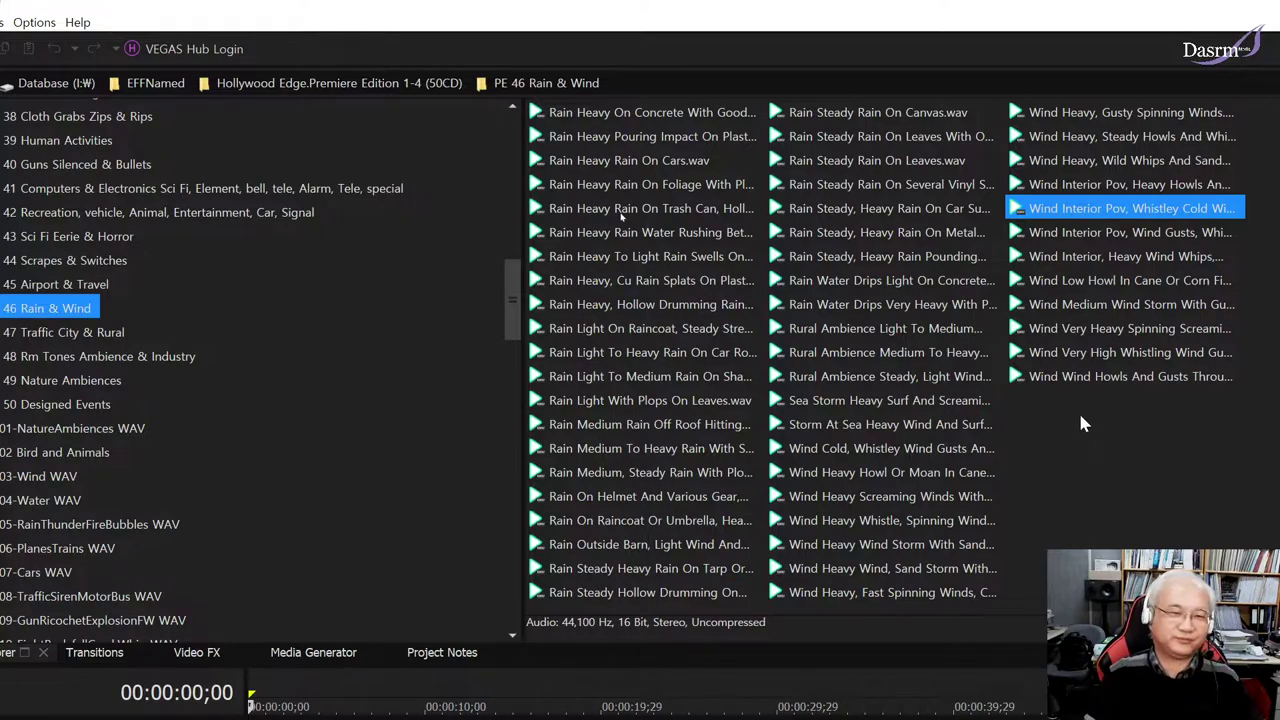
# - Preview the spinning wind and sand storm sounds, then open PE 47 Traffic City & Rural
pyautogui.click(868, 524)
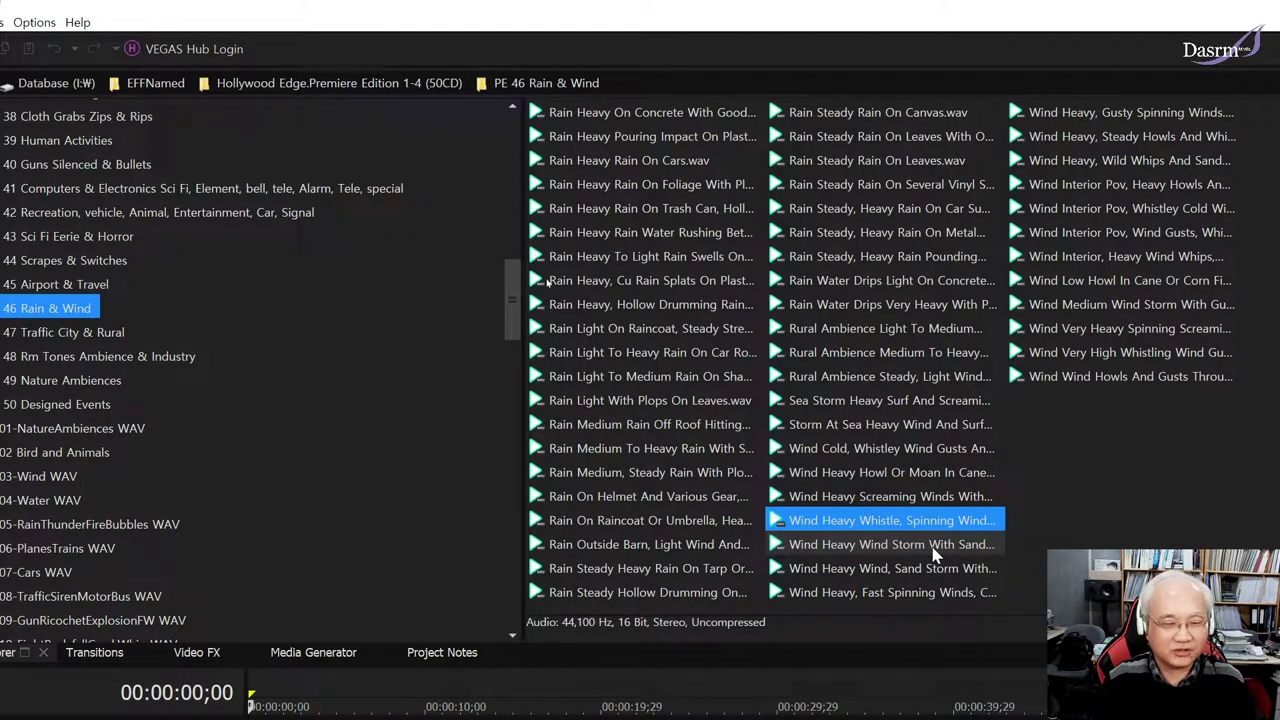
pyautogui.click(935, 552)
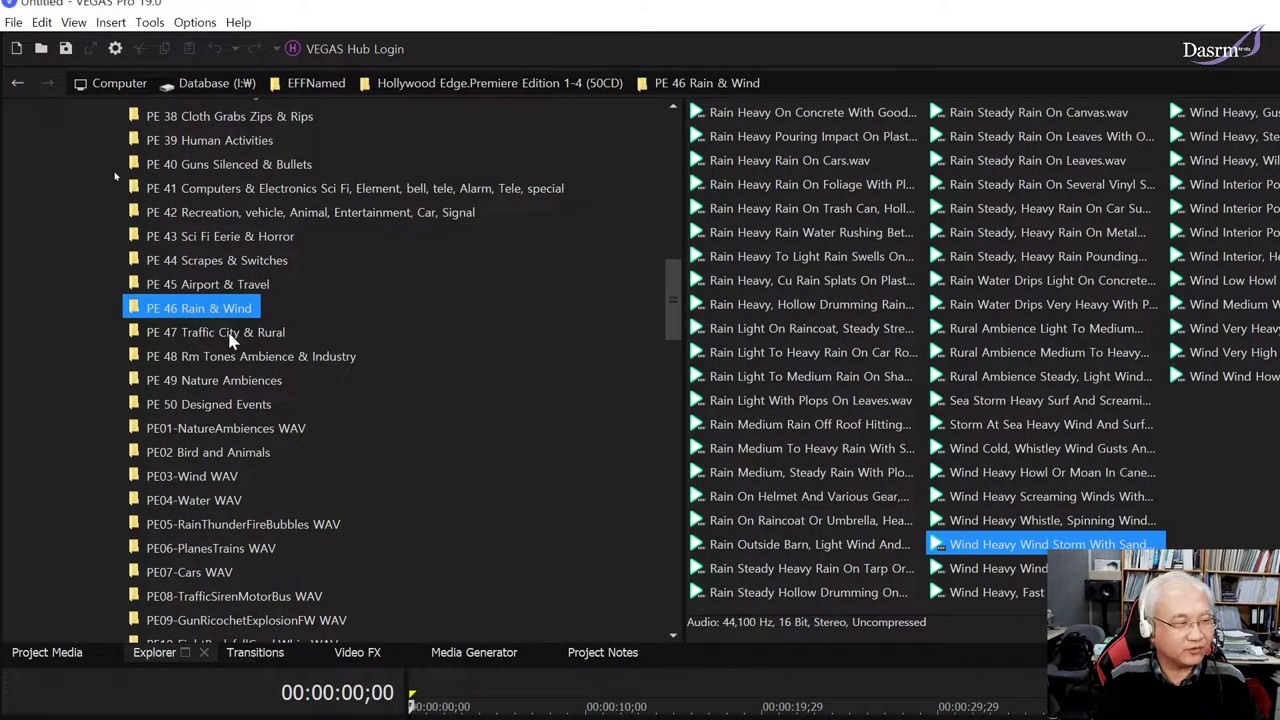
pyautogui.click(230, 336)
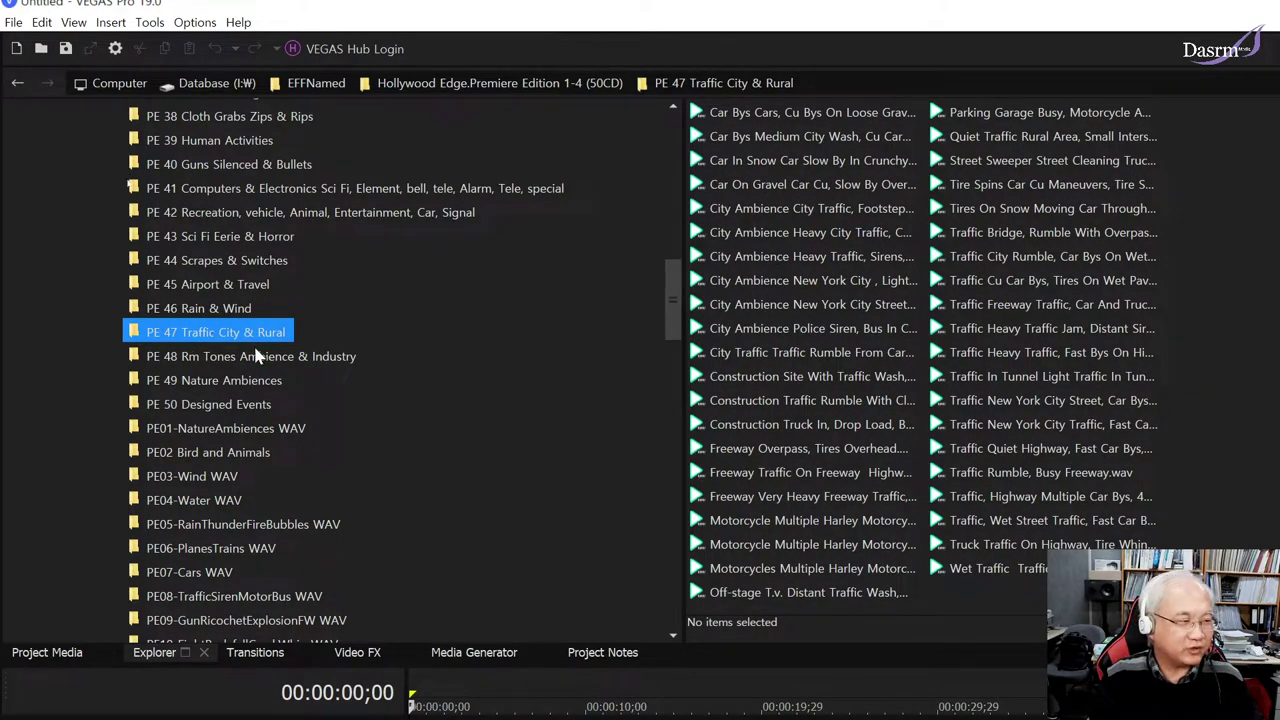
# - Preview the New York City ambience, street ambience and construction site recordings
pyautogui.click(800, 280)
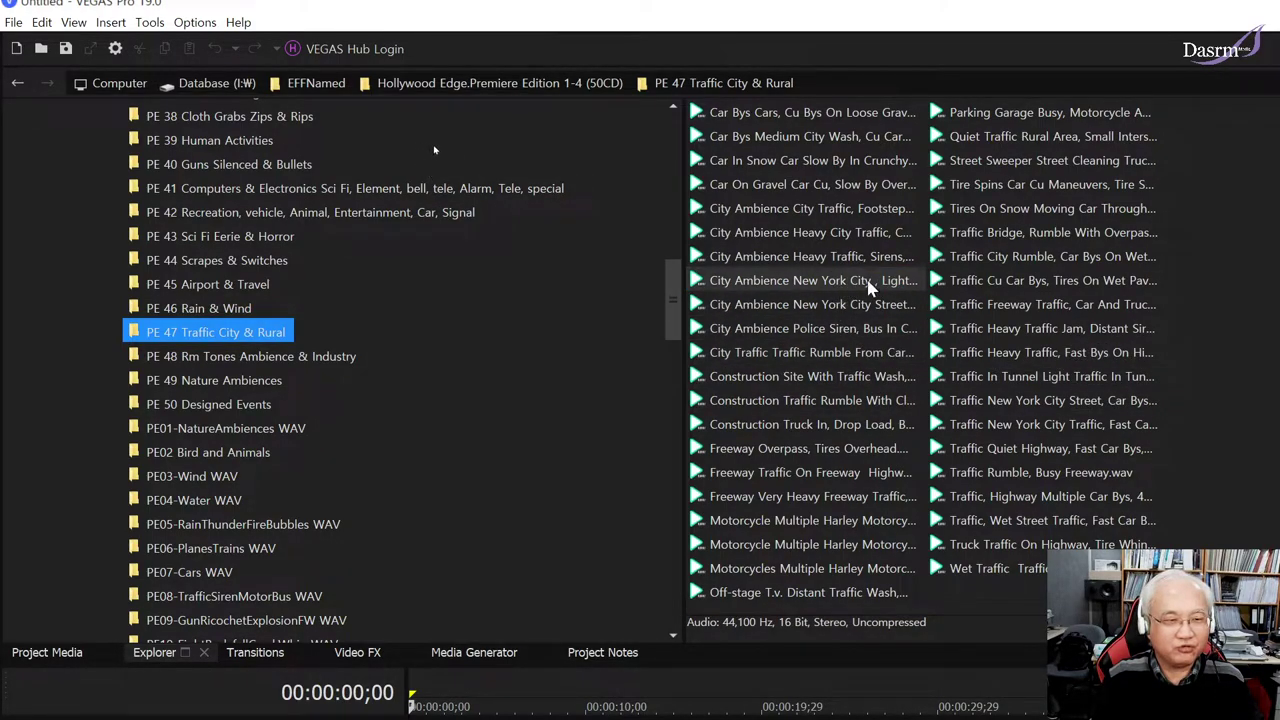
pyautogui.click(890, 286)
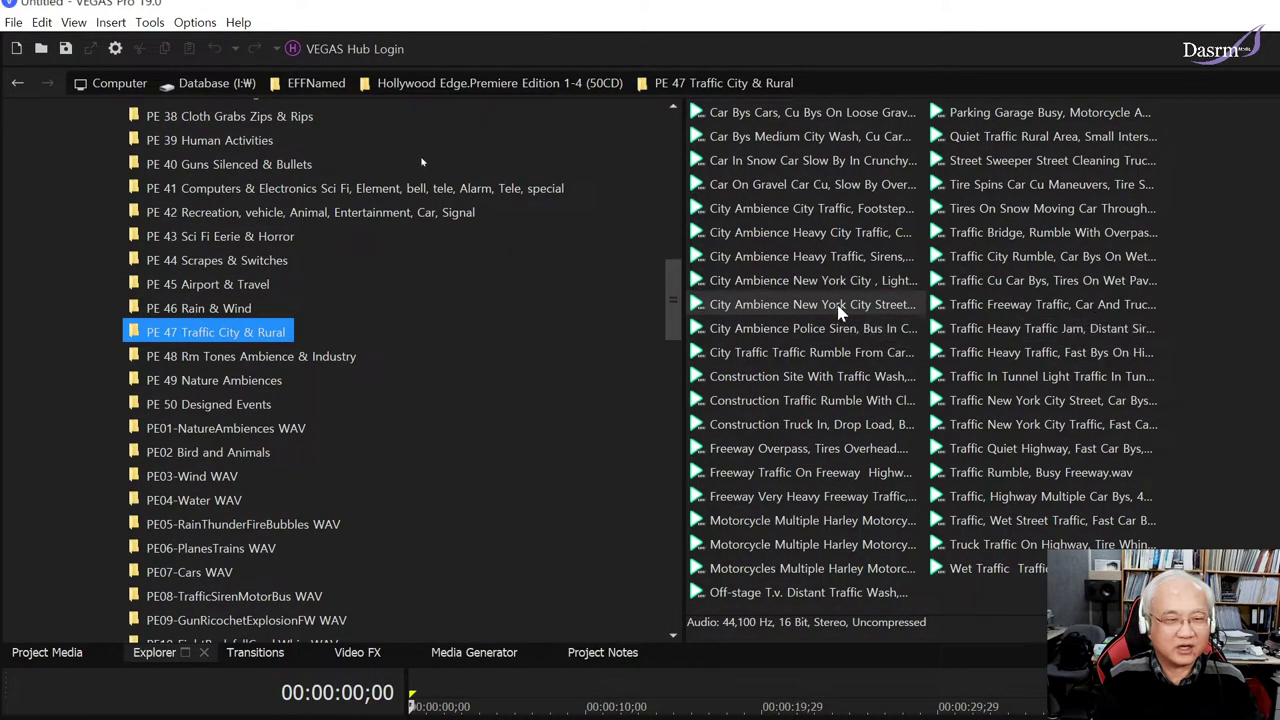
pyautogui.click(838, 306)
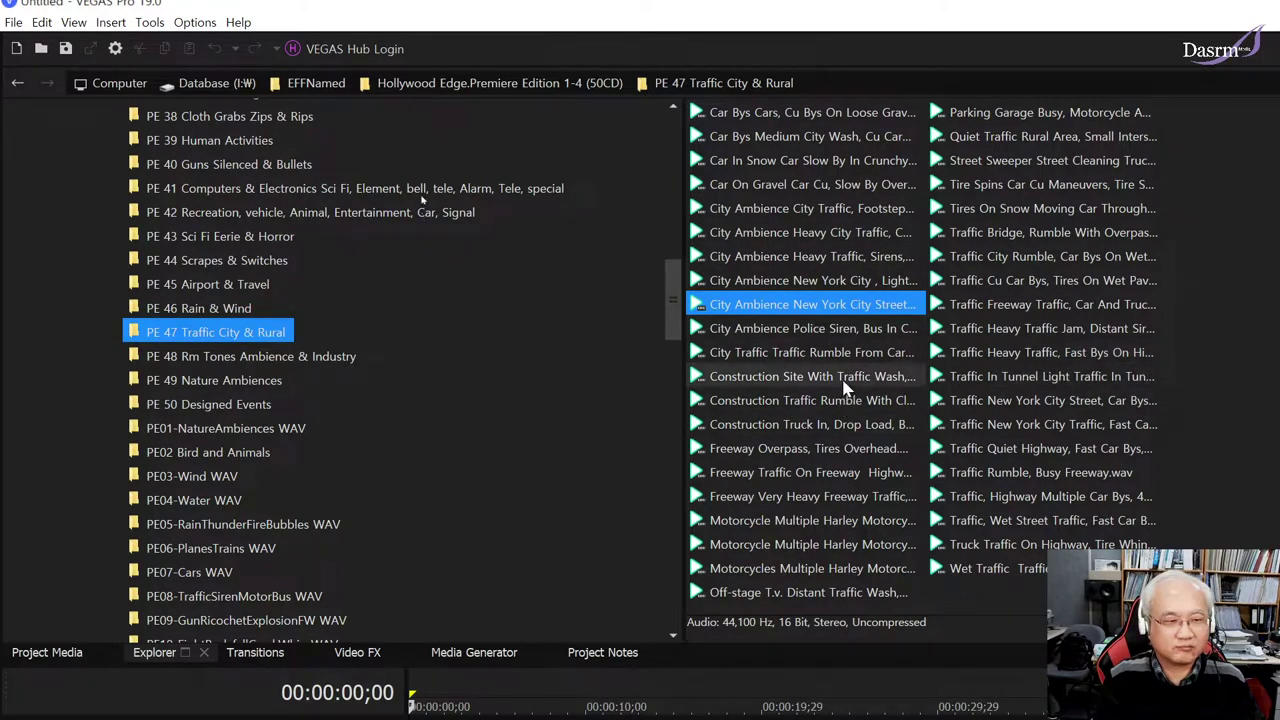
pyautogui.click(843, 380)
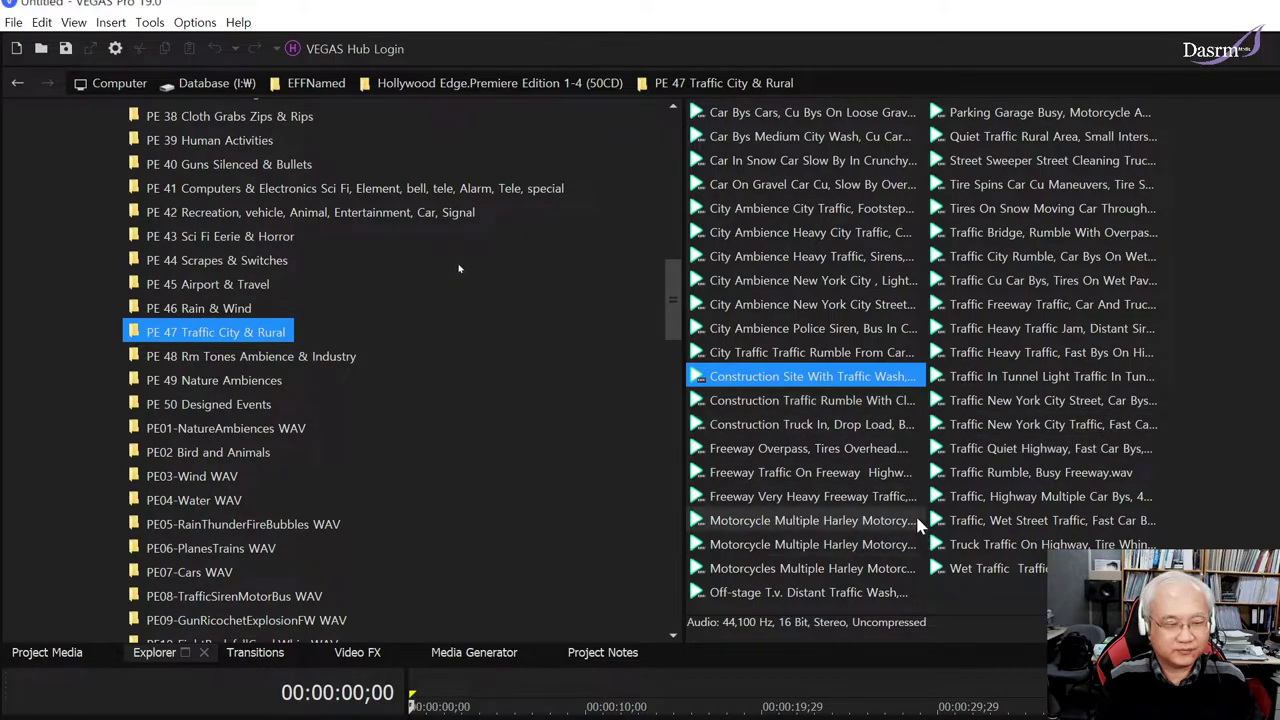
# - Preview the heavy traffic jam with sirens and the quiet highway fast car-bys recordings
pyautogui.click(1033, 332)
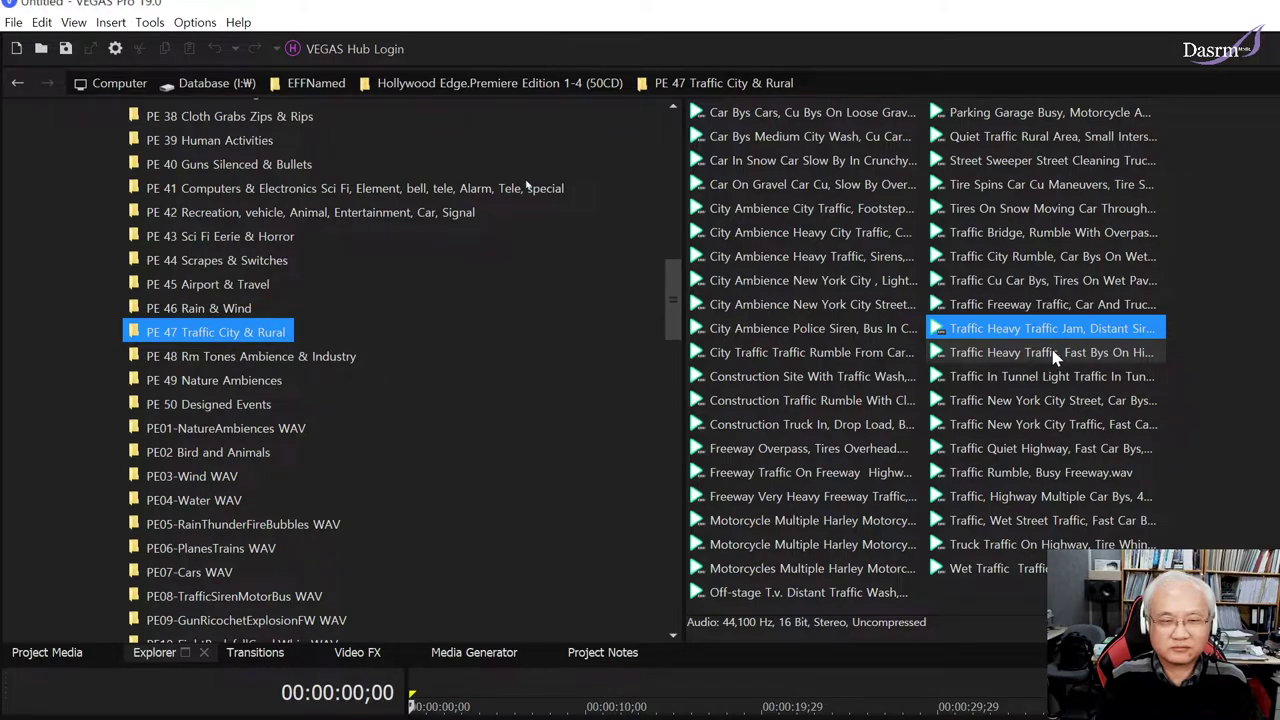
pyautogui.click(520, 235)
pyautogui.click(1068, 450)
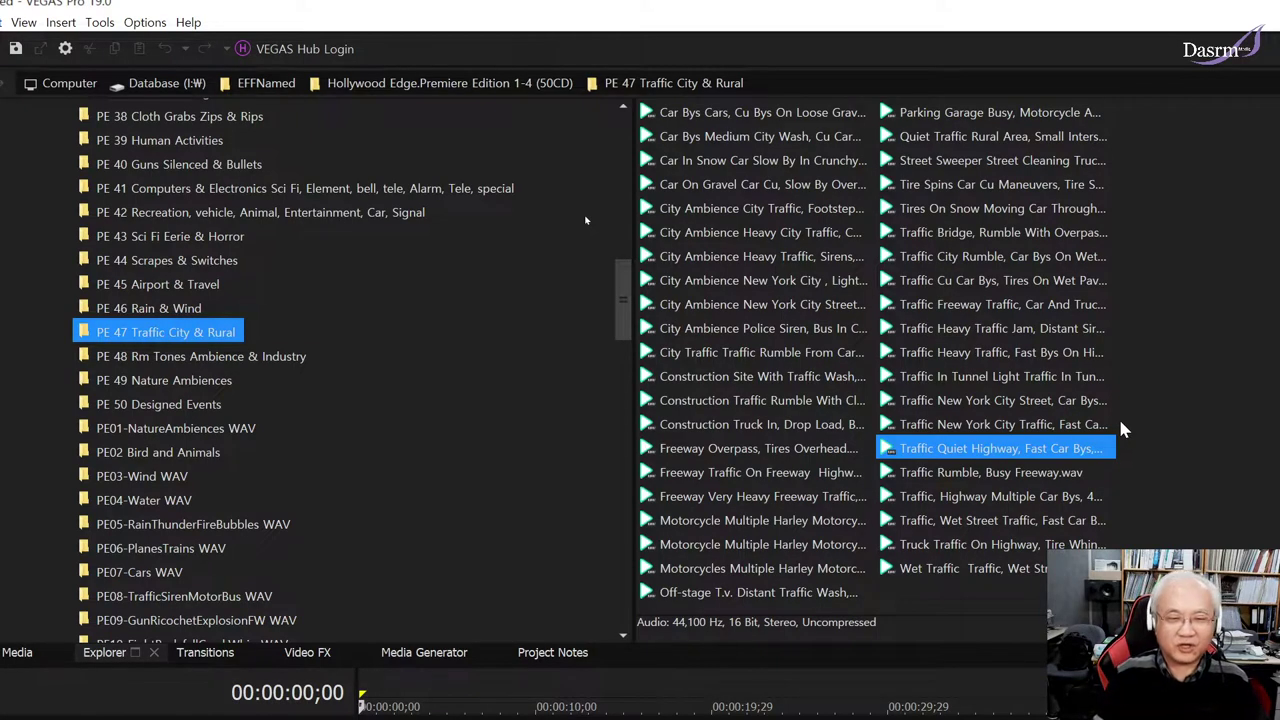
pyautogui.keyDown('ctrl'); pyautogui.click(1071, 449); pyautogui.keyUp('ctrl')
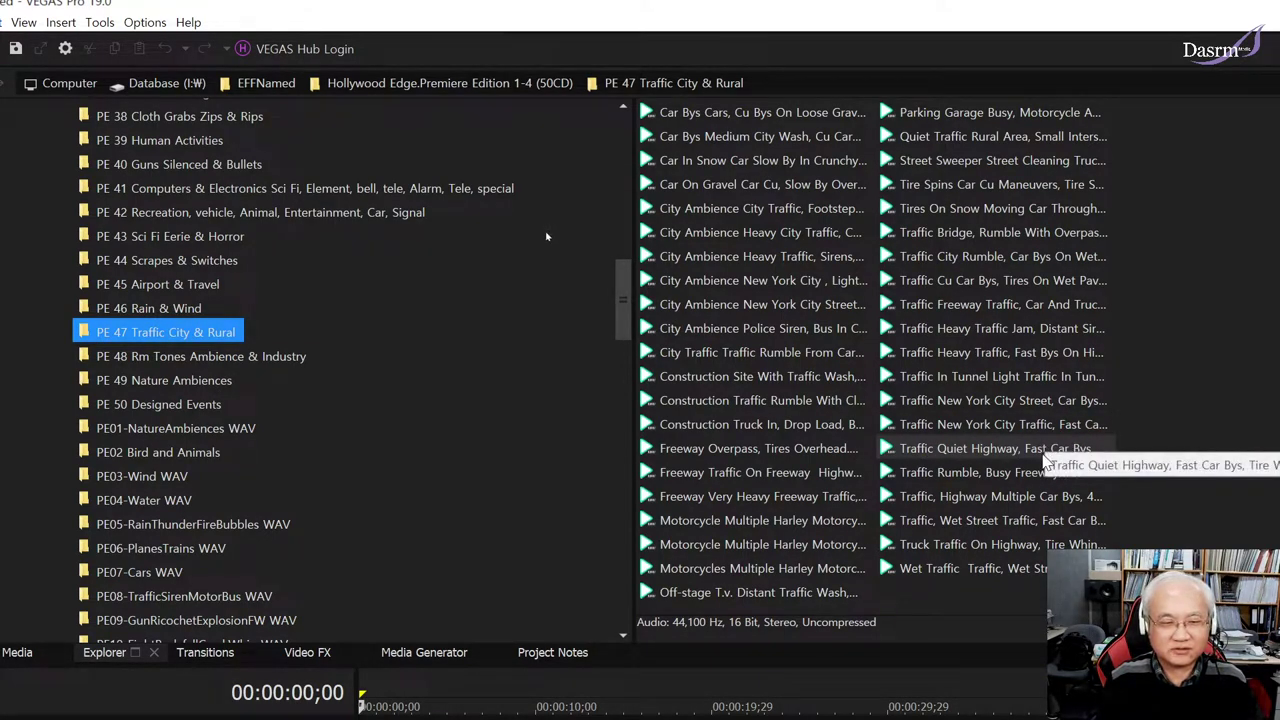
pyautogui.click(924, 448)
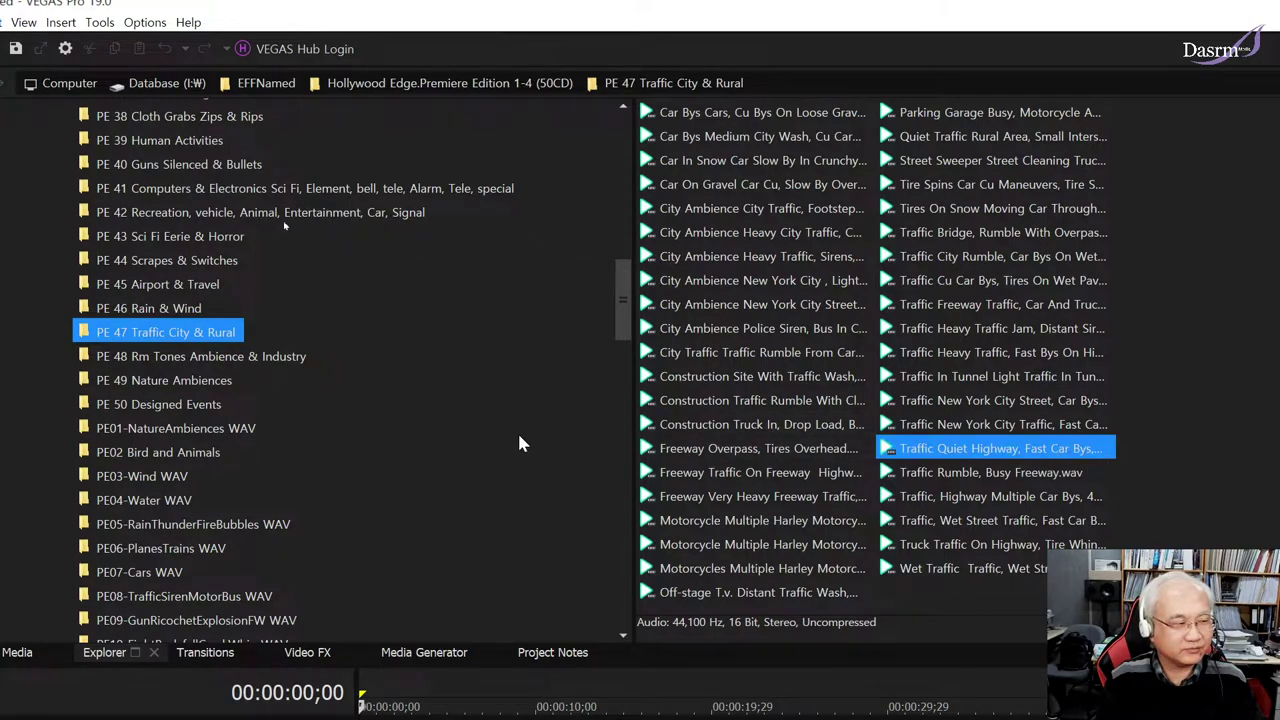
# - Preview the belt squeaks, punch press impacts and airy room tone recordings in PE 48
pyautogui.click(226, 358)
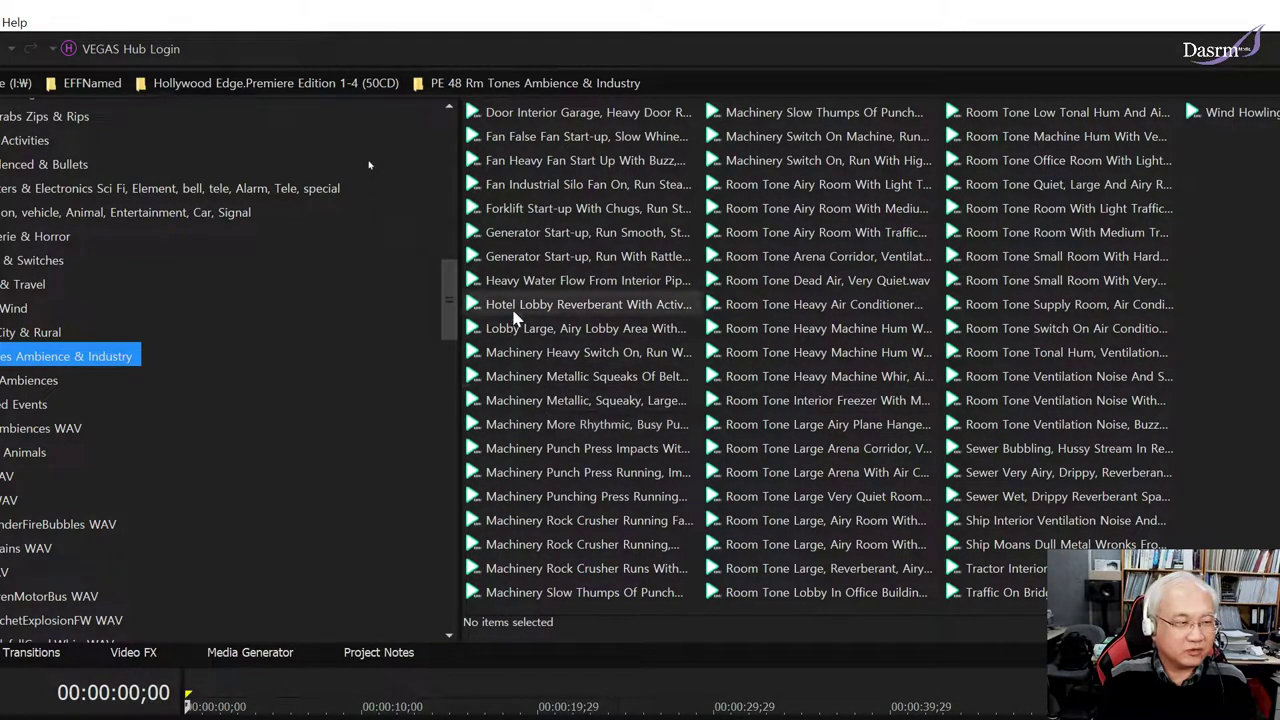
pyautogui.click(556, 377)
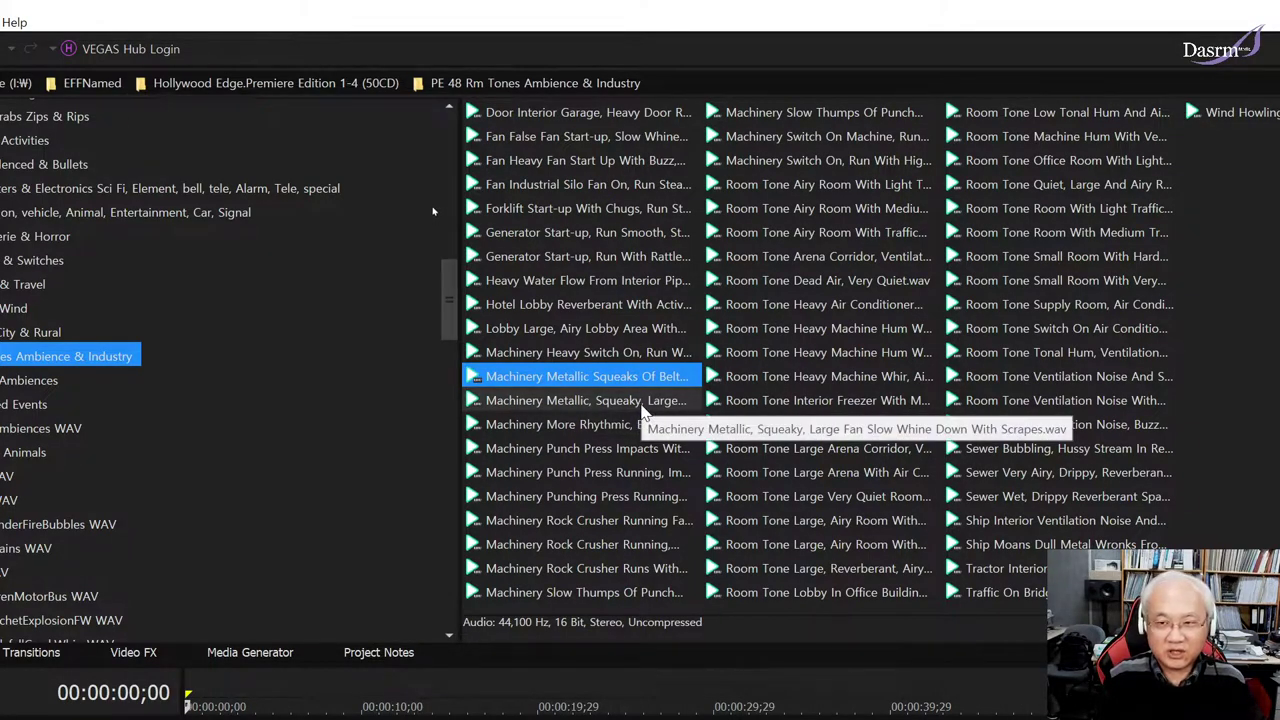
pyautogui.click(570, 449)
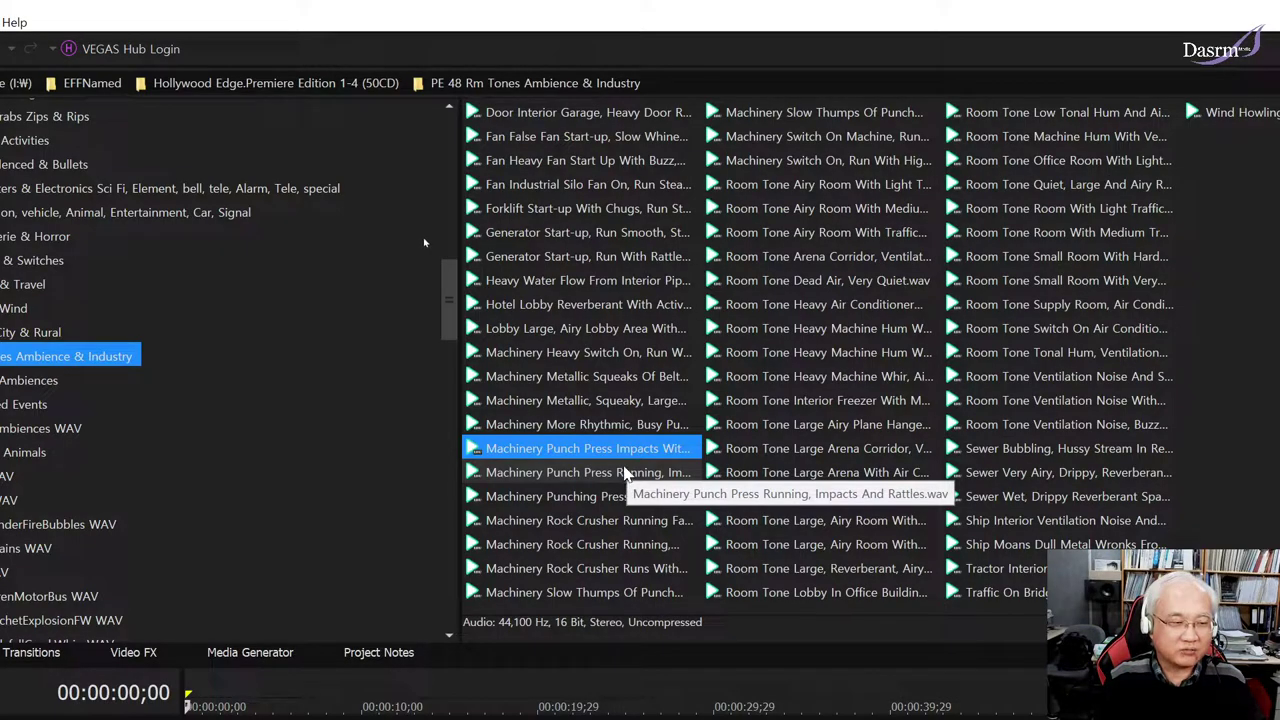
pyautogui.keyDown('ctrl'); pyautogui.click(662, 449); pyautogui.keyUp('ctrl')
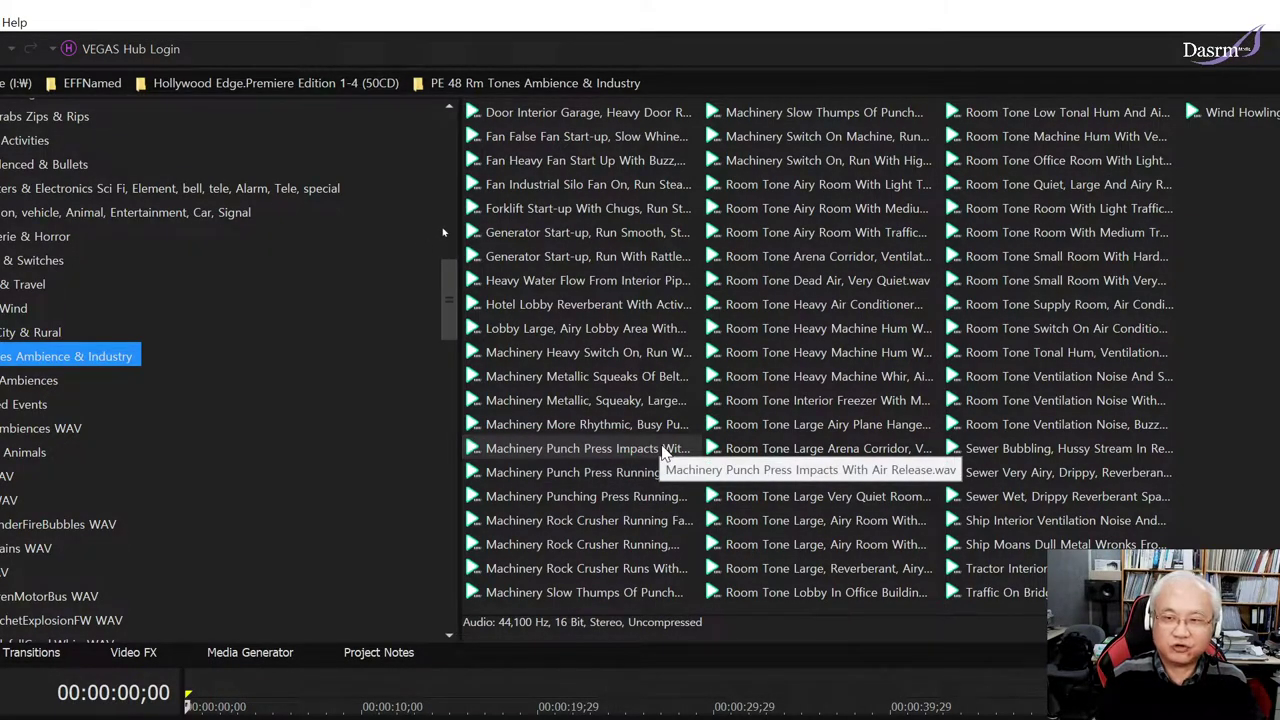
pyautogui.click(661, 450)
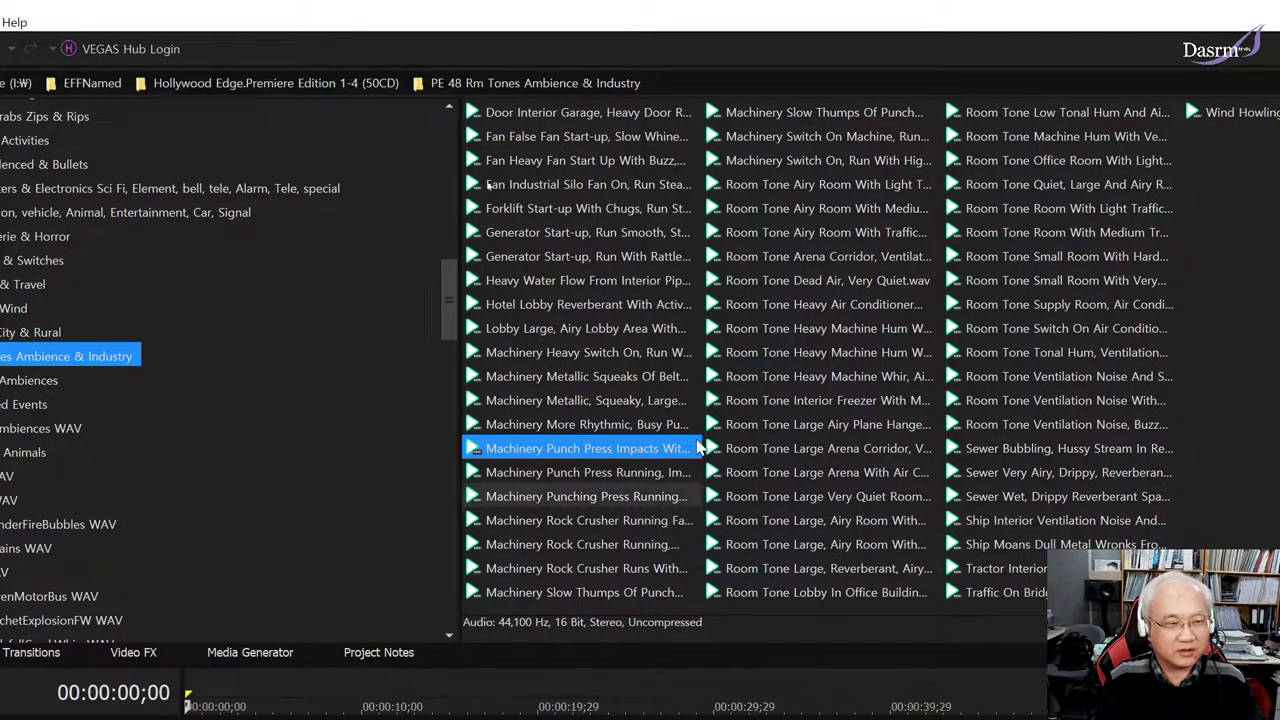
pyautogui.click(820, 186)
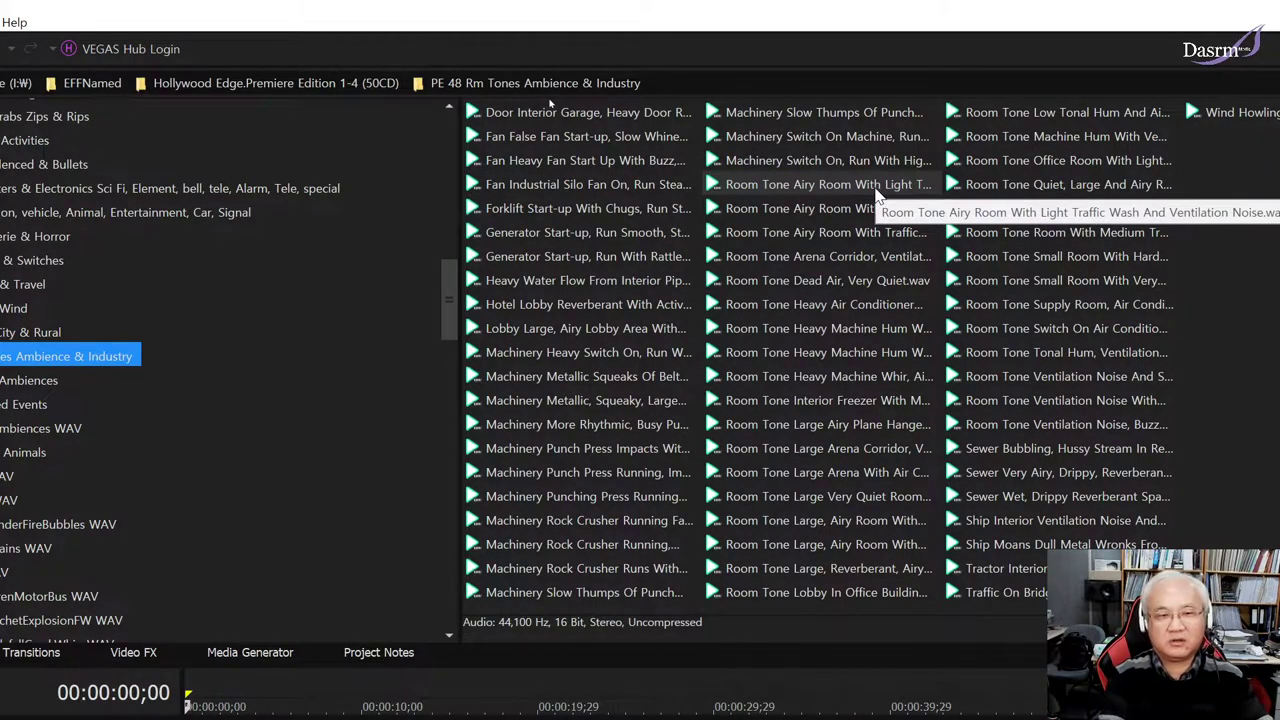
# - Preview the Airy Room, Airy Room Medium Traffic, Arena Corridor Ventilation and Large Airy Plane Hangar room tones
pyautogui.click(875, 186)
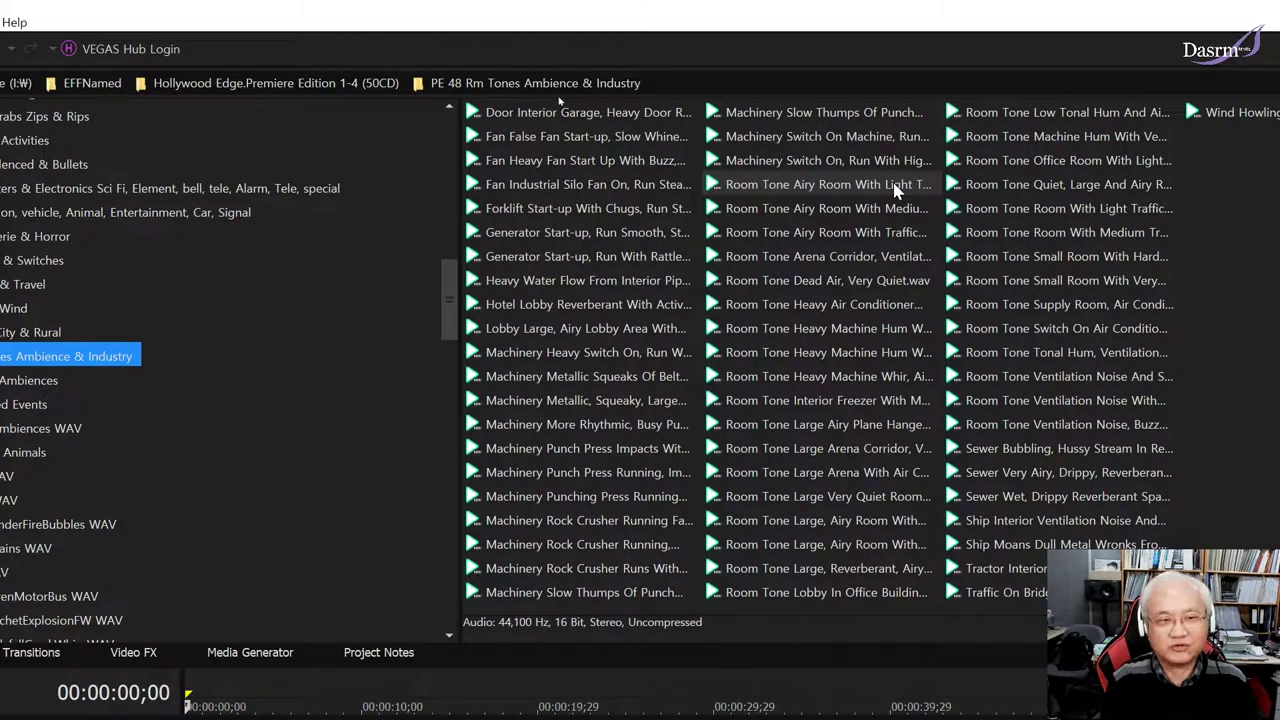
pyautogui.click(889, 192)
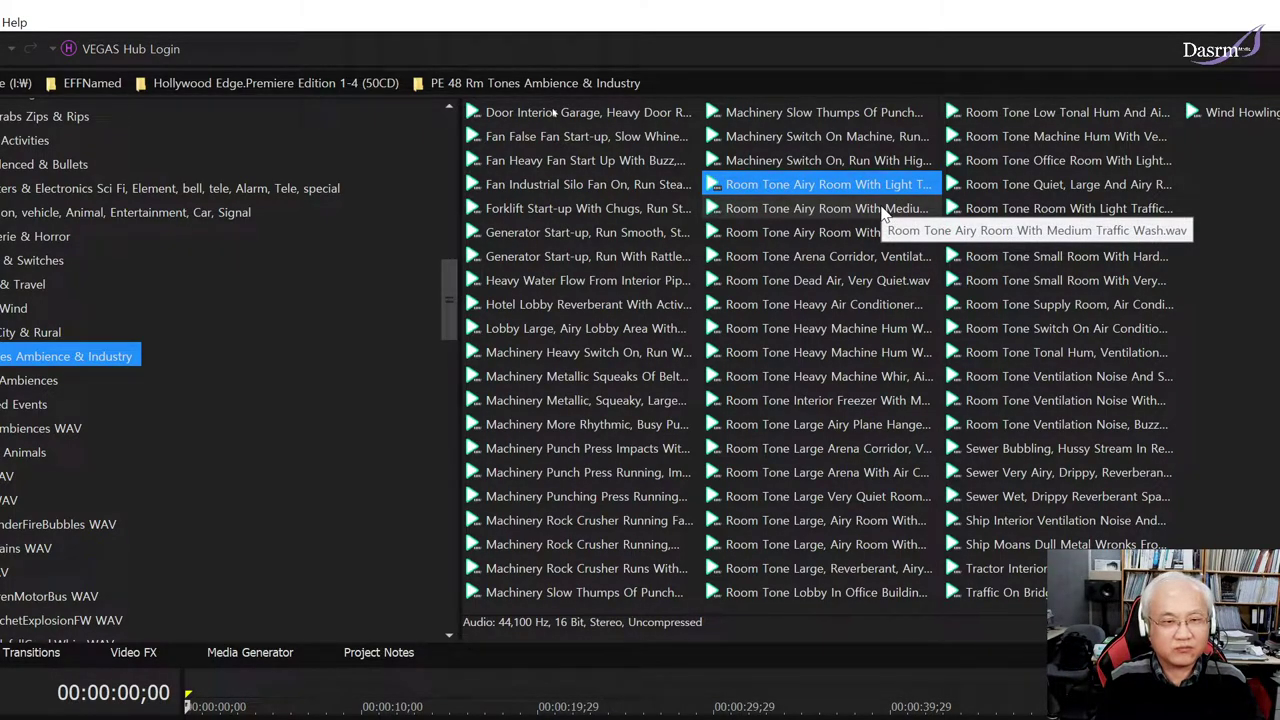
pyautogui.click(884, 210)
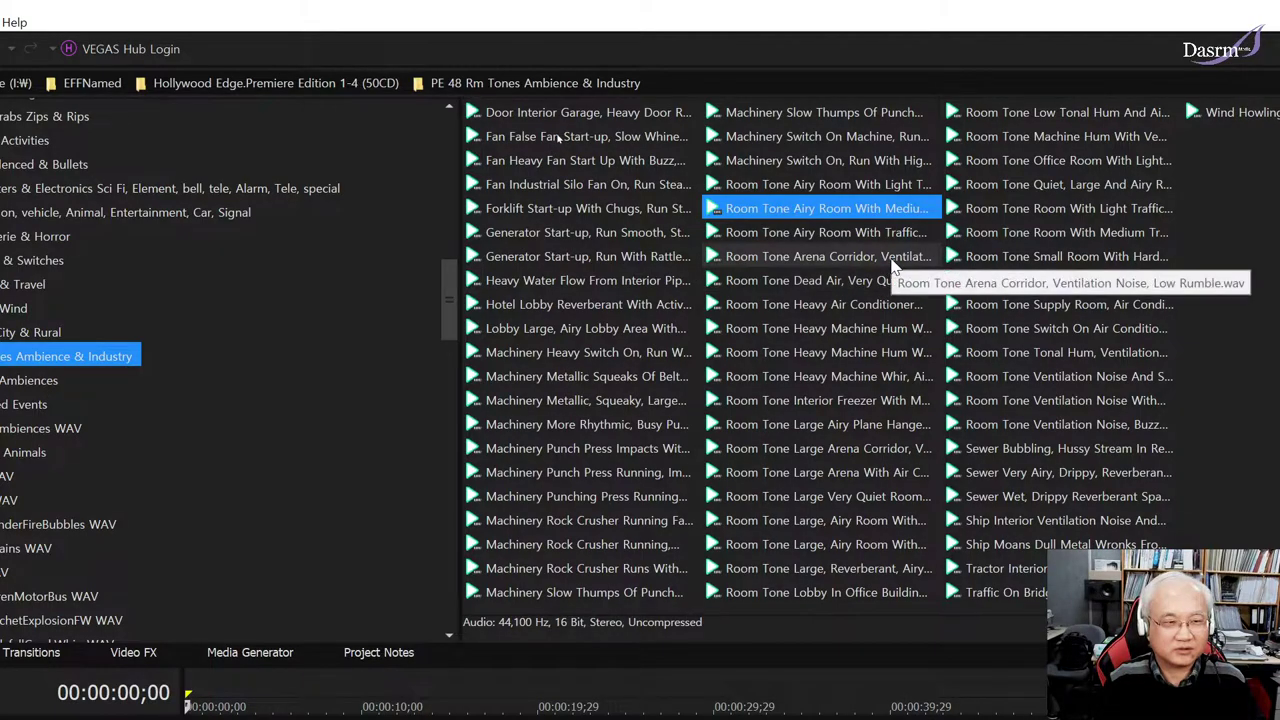
pyautogui.click(891, 258)
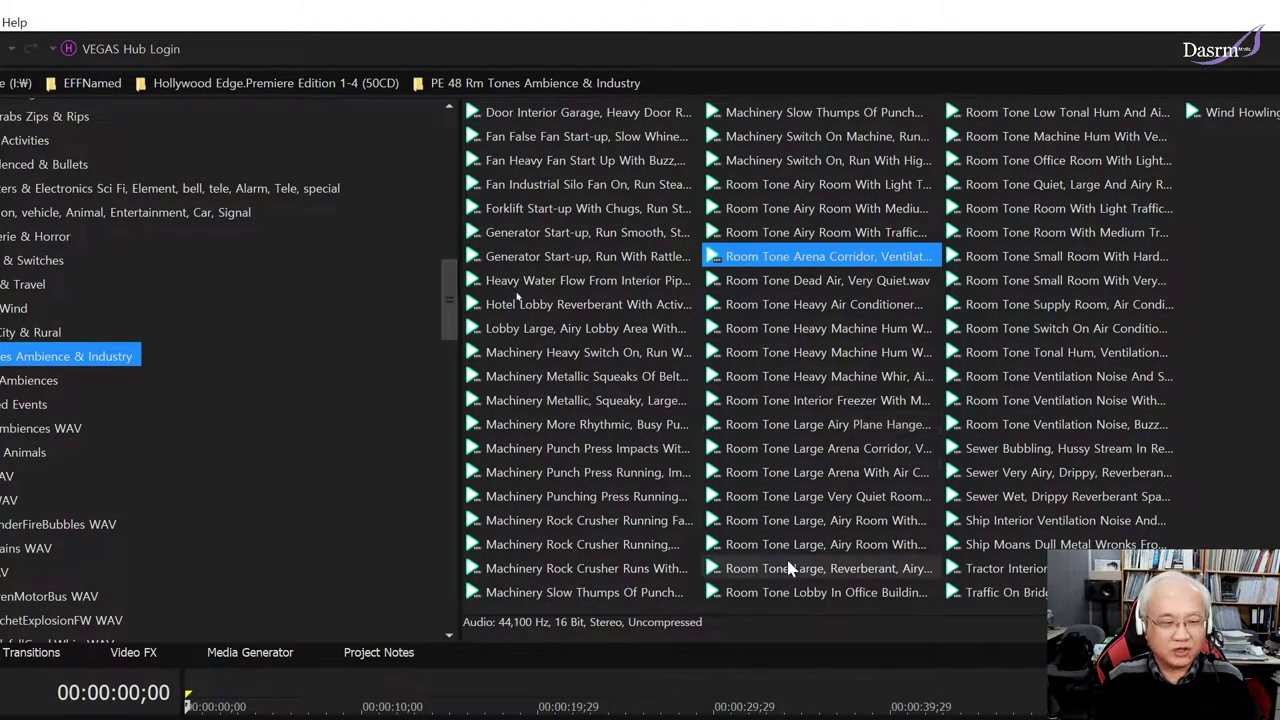
pyautogui.click(838, 428)
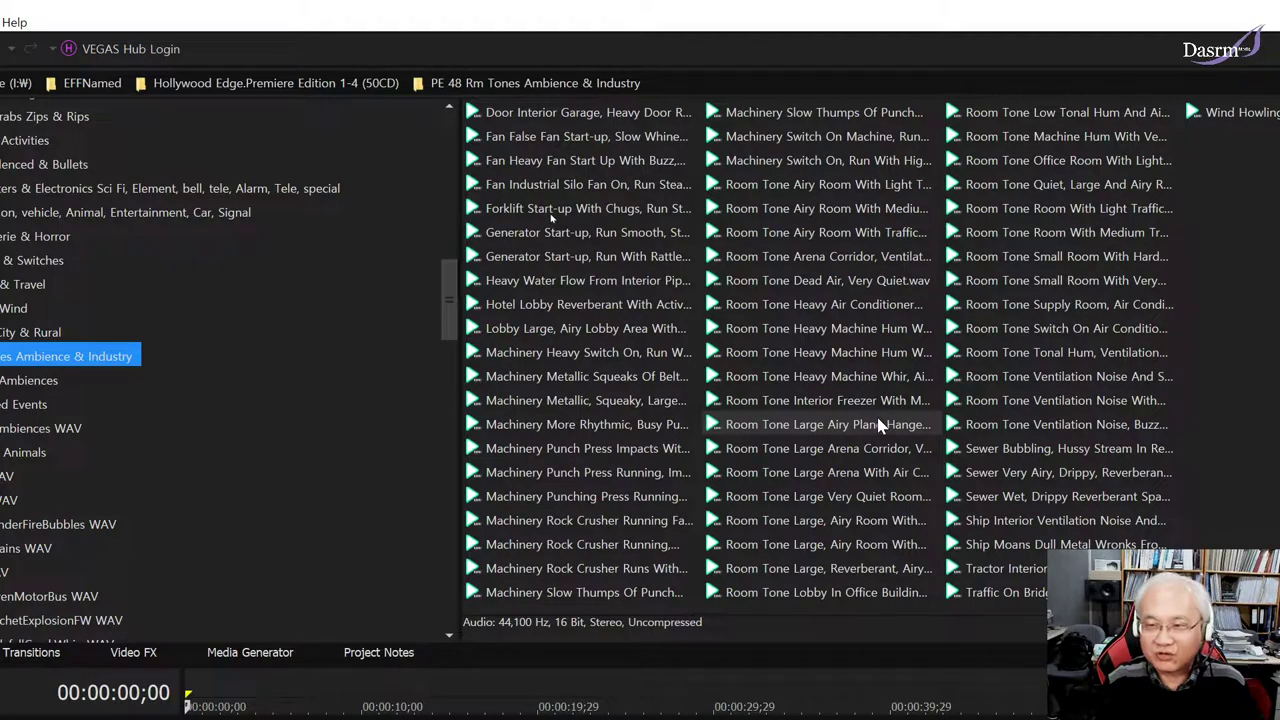
pyautogui.moveTo(878, 424)
pyautogui.mouseDown()
pyautogui.moveTo(865, 408)
pyautogui.moveTo(862, 520)
pyautogui.mouseUp()
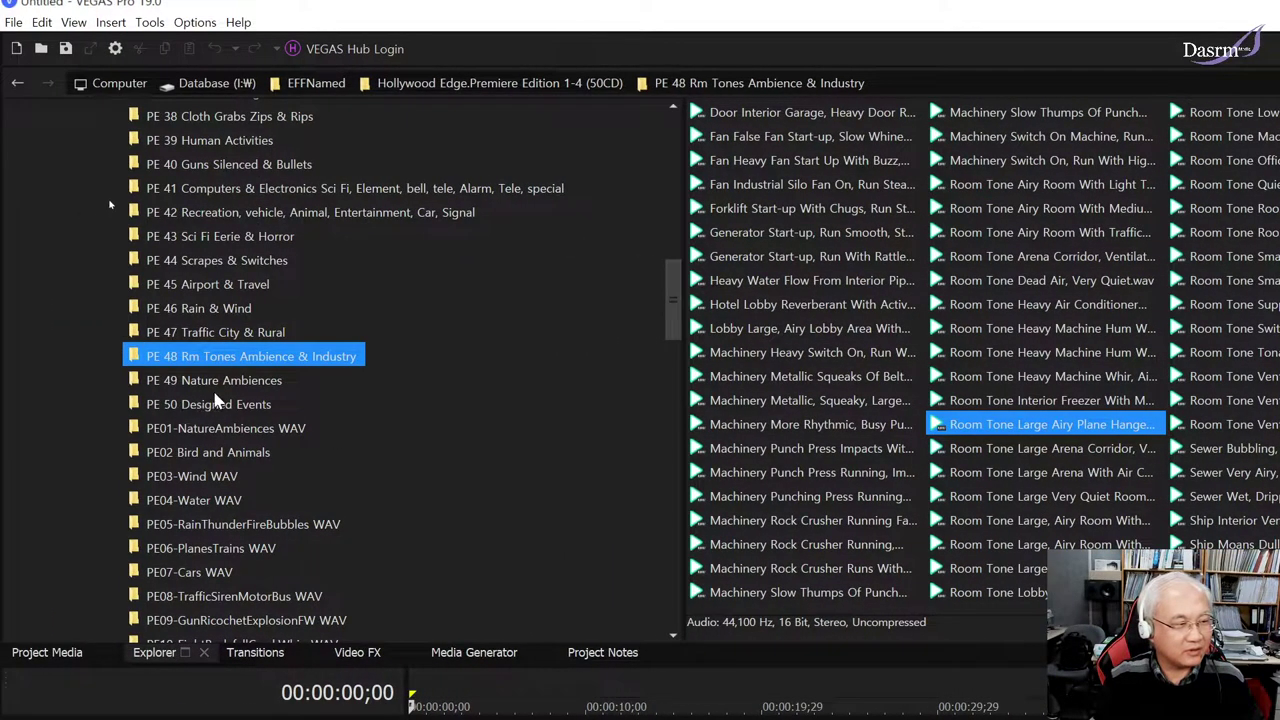
# - Open PE 49 Nature Ambiences and preview the rural cow moos, farm bird chirping and sheep-and-horse clips
pyautogui.click(245, 382)
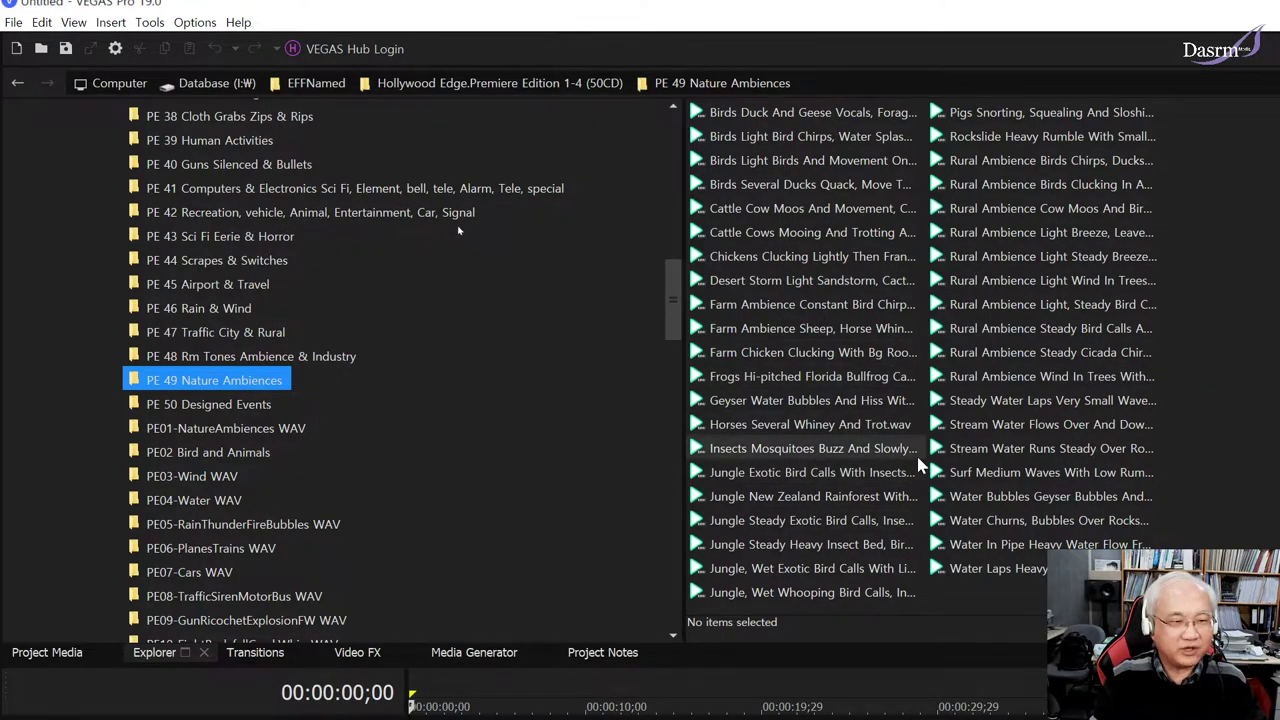
pyautogui.click(1010, 209)
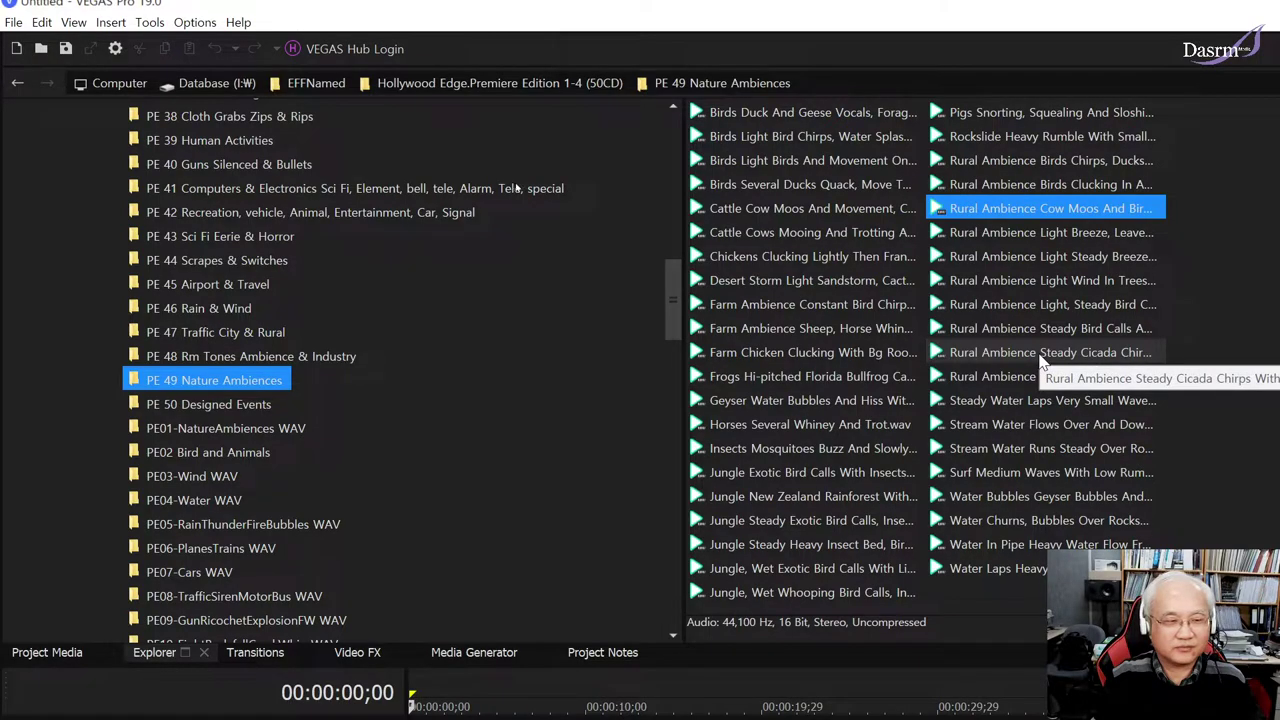
pyautogui.click(765, 306)
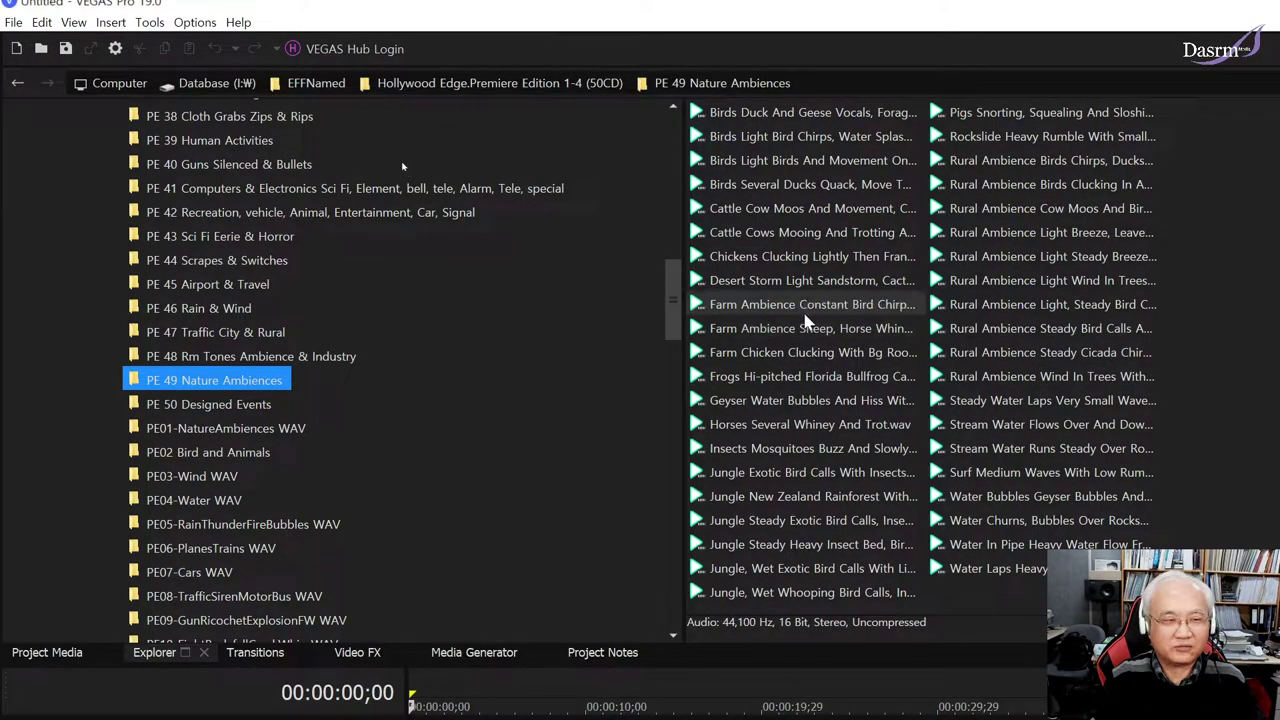
pyautogui.click(805, 314)
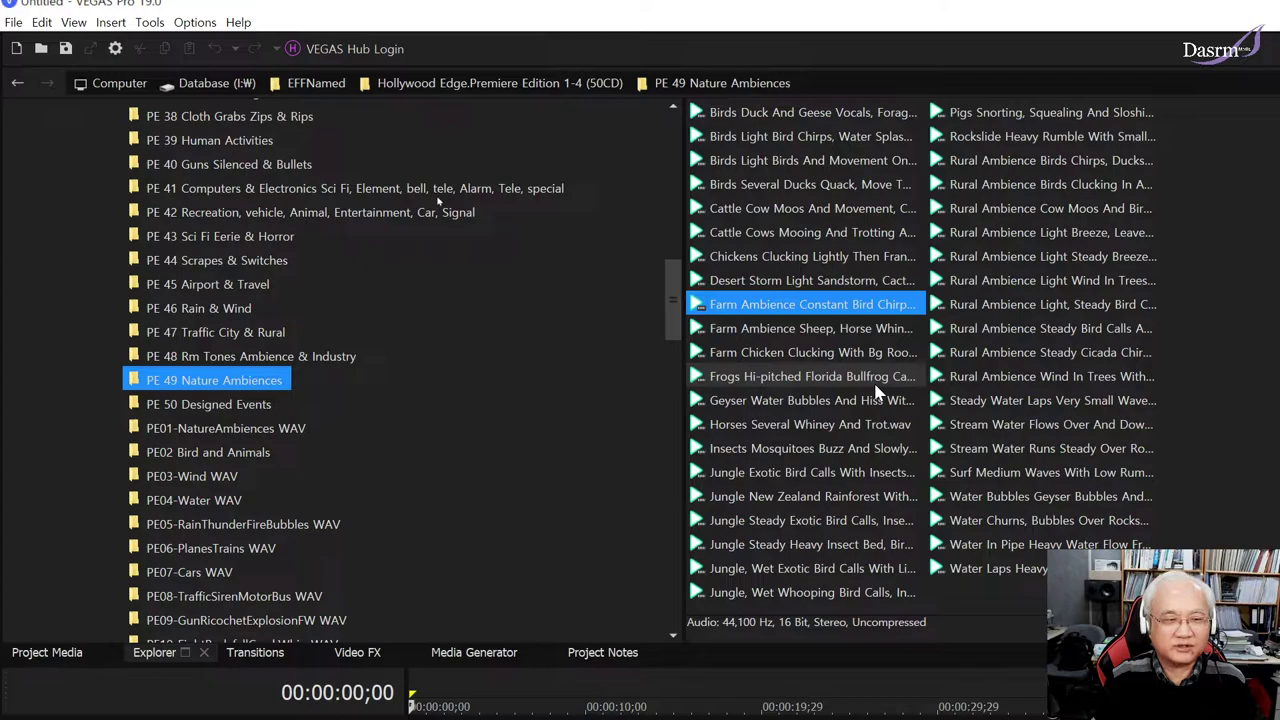
pyautogui.keyDown('ctrl'); pyautogui.click(872, 310); pyautogui.keyUp('ctrl')
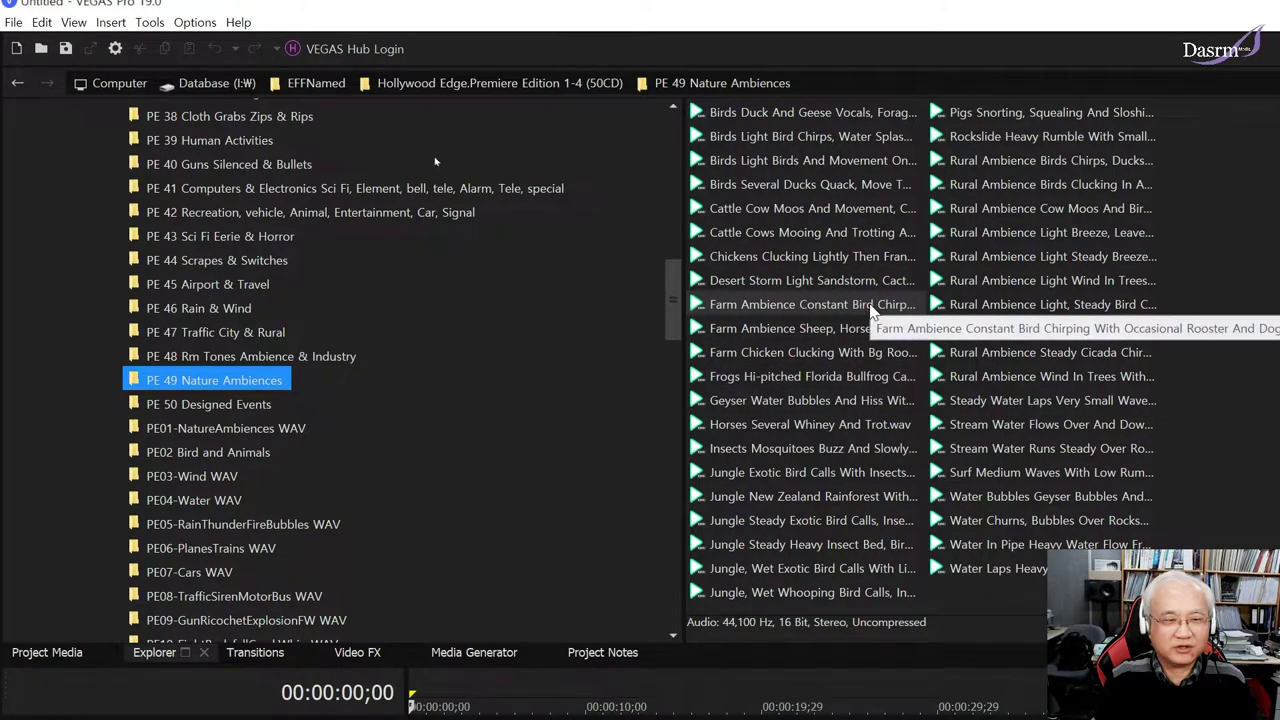
pyautogui.click(870, 306)
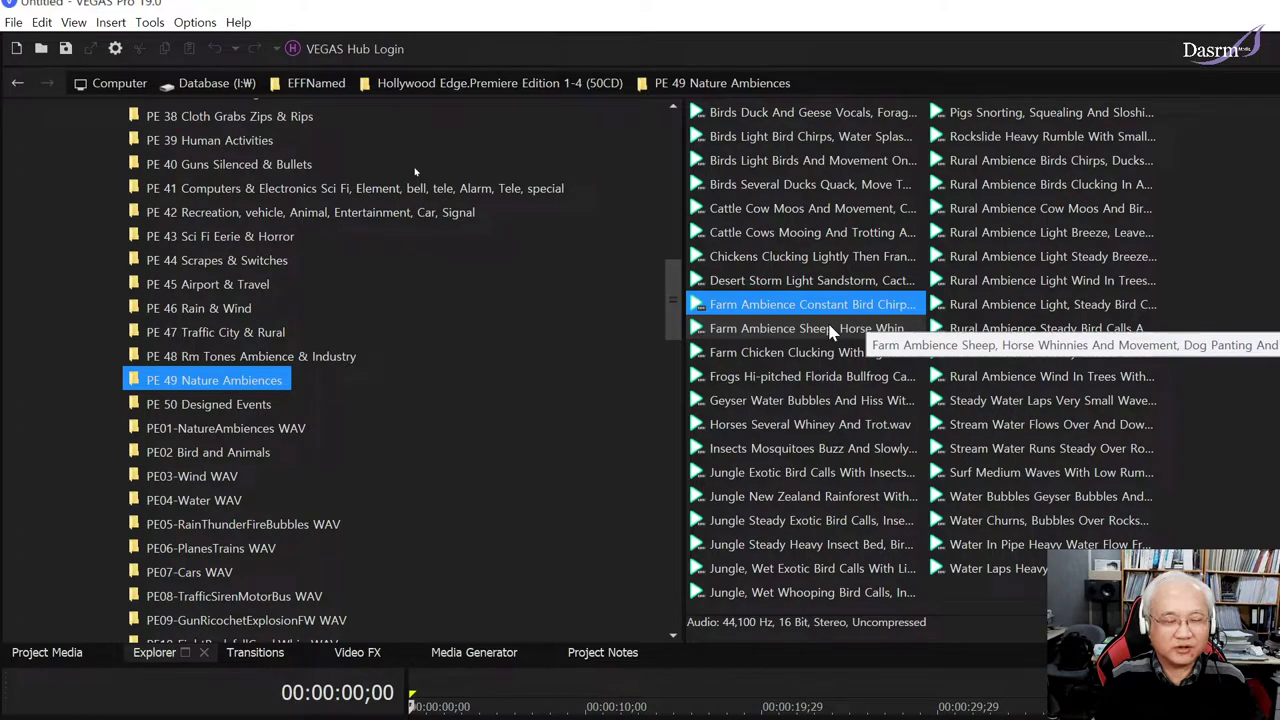
pyautogui.click(829, 331)
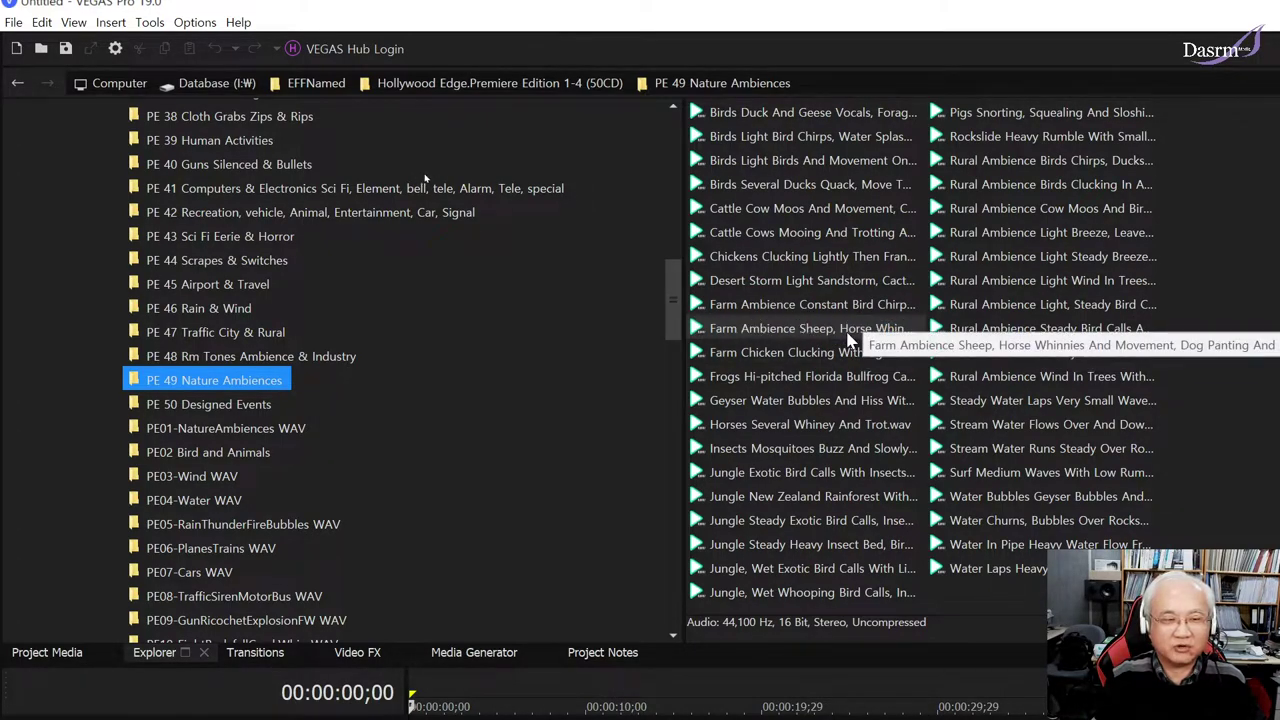
pyautogui.click(852, 334)
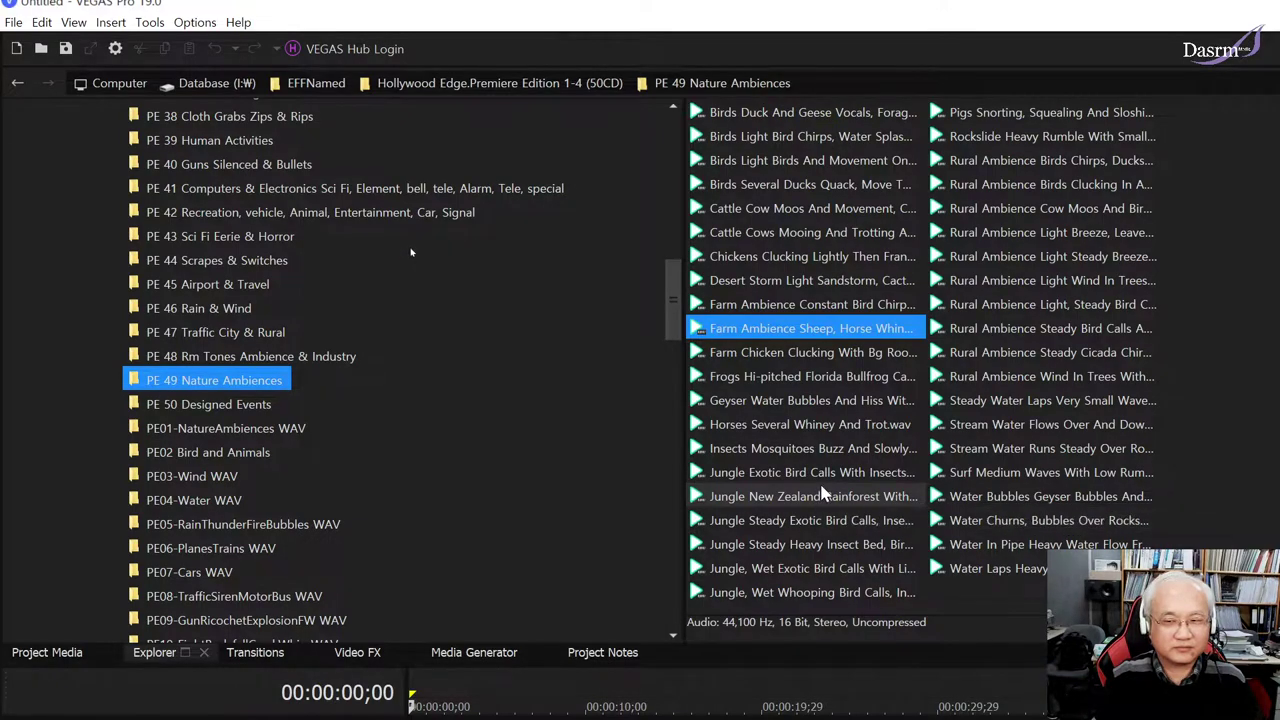
# - Preview the Jungle Exotic Bird Calls clip, then play and replay the Jungle New Zealand Rainforest clip
pyautogui.click(836, 481)
pyautogui.click(836, 481)
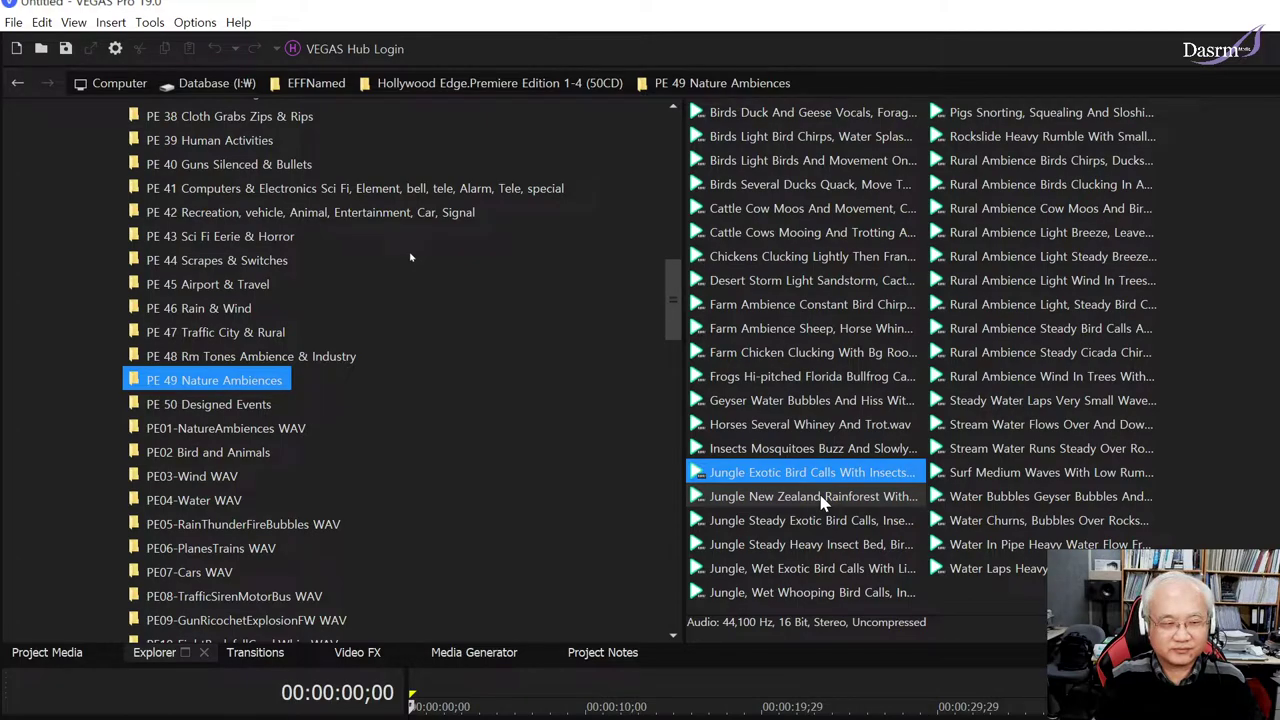
pyautogui.click(820, 497)
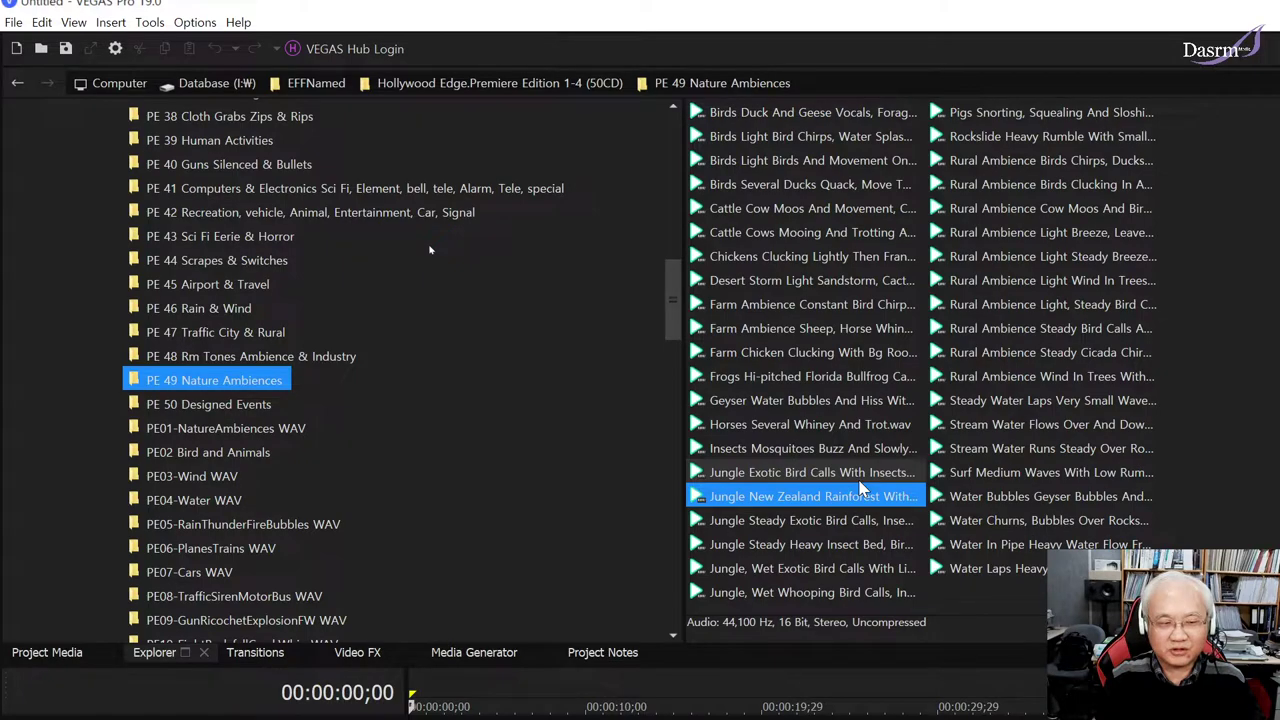
pyautogui.click(430, 256)
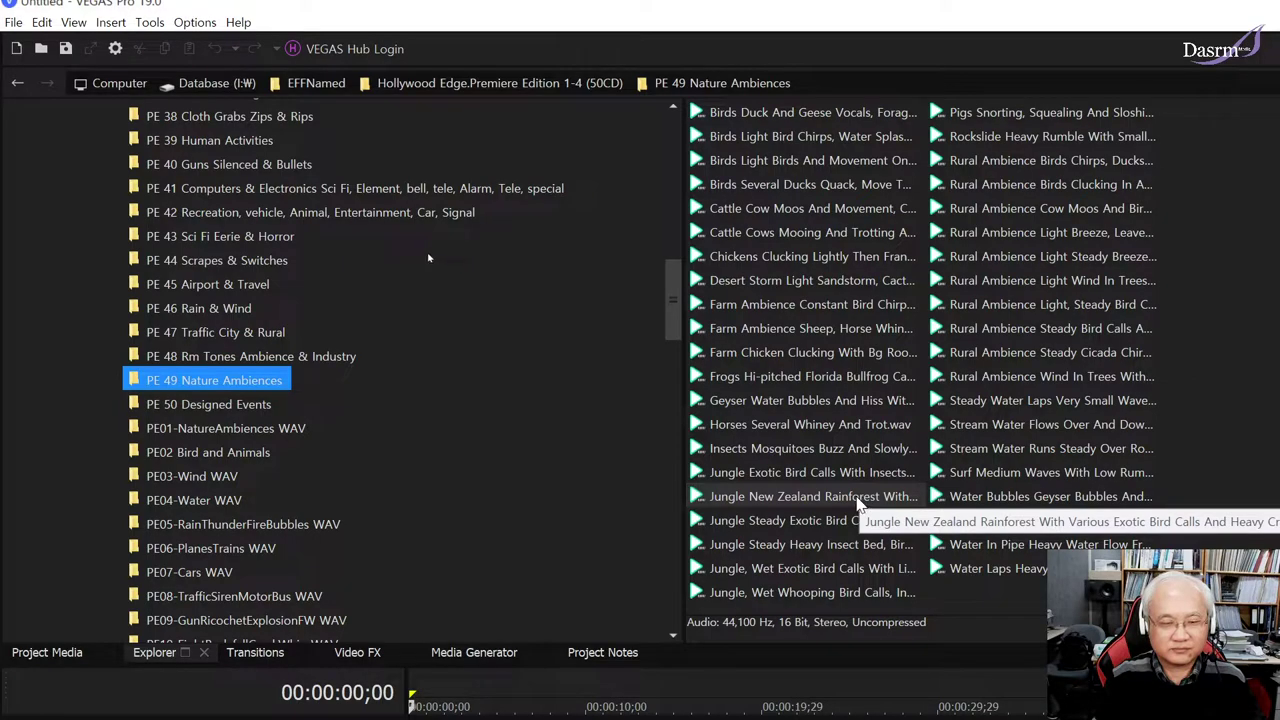
pyautogui.click(860, 500)
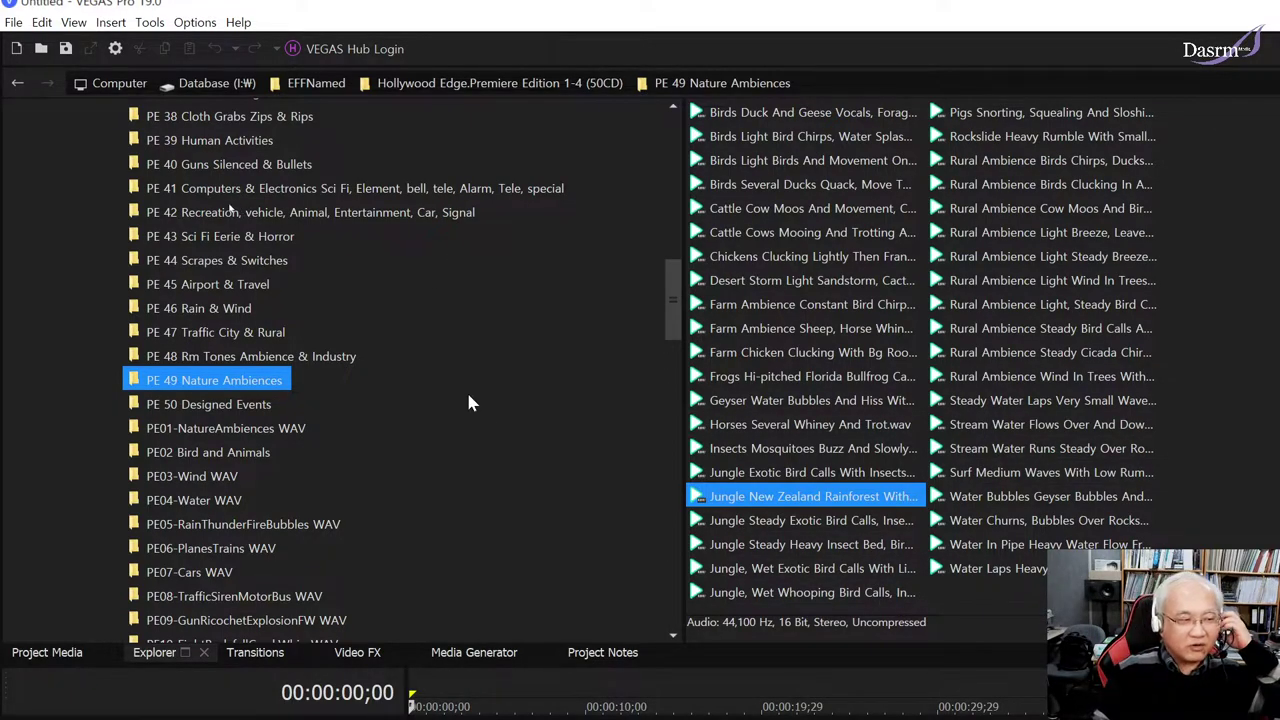
pyautogui.scroll(7, 452, 404)
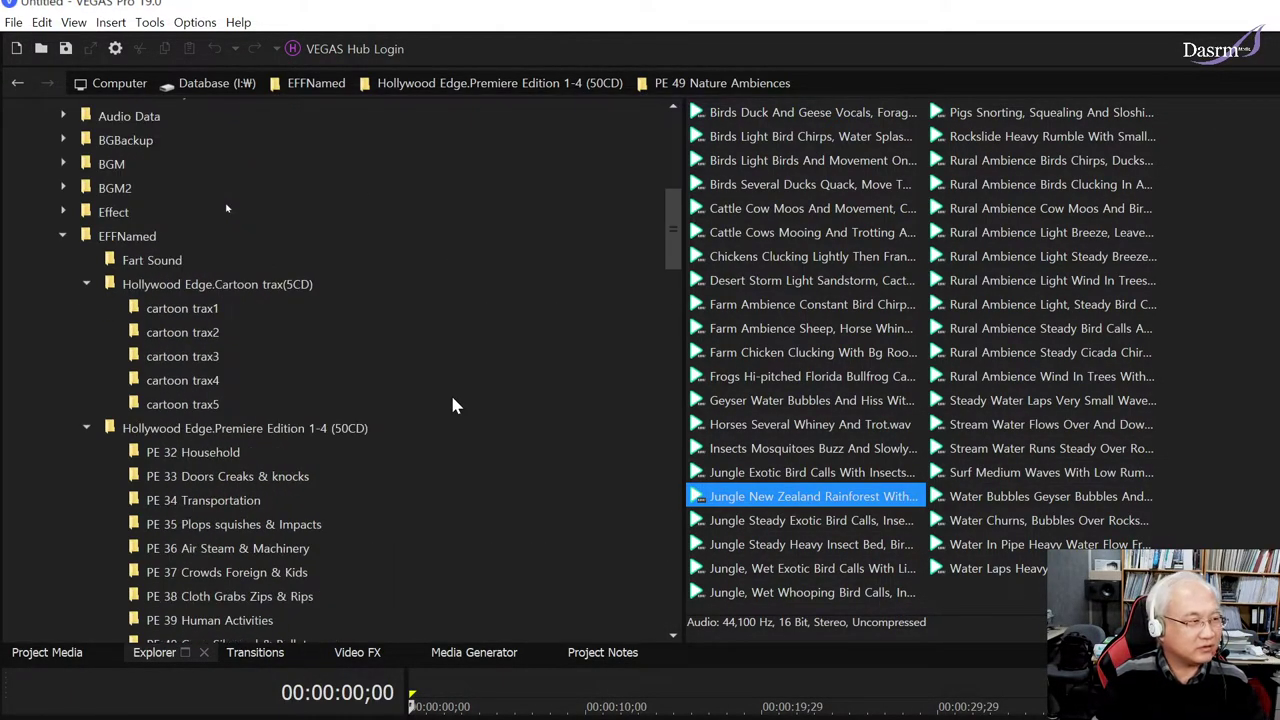
pyautogui.scroll(-2, 452, 404)
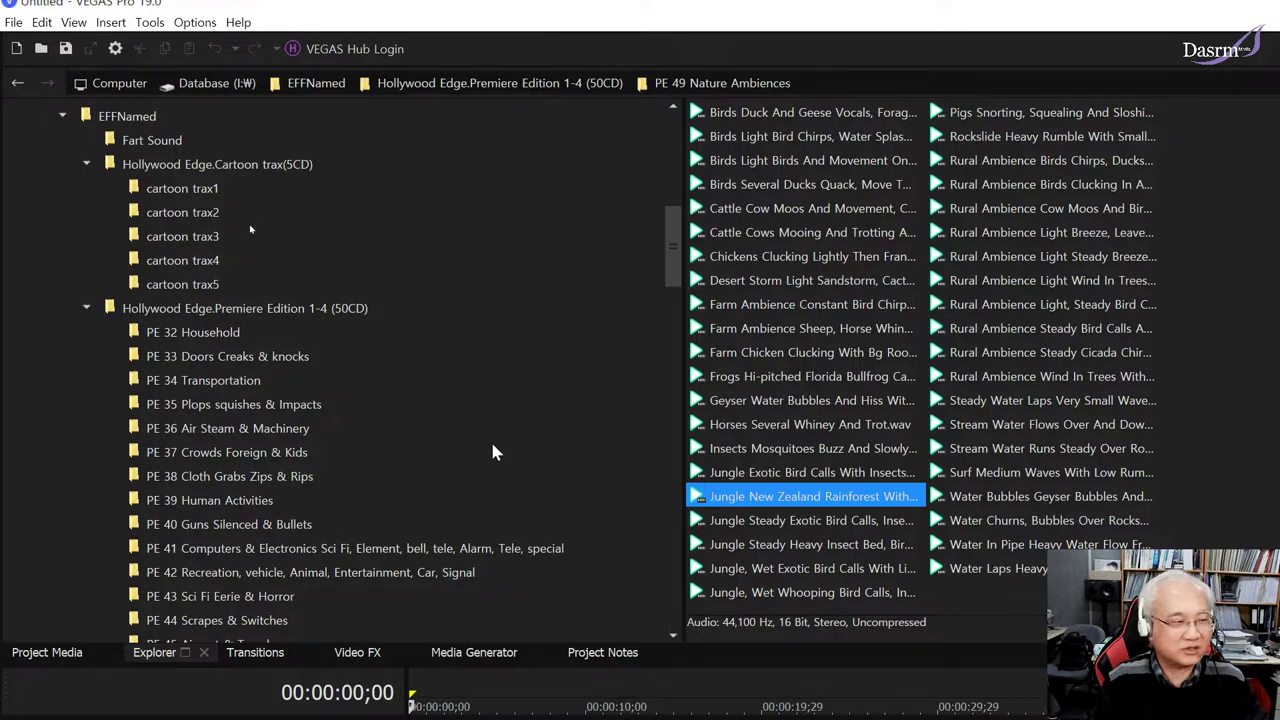
# - Collapse the Premiere Edition library and open the Hollywood Edge.Cartoon trax(5CD) folder
pyautogui.click(88, 310)
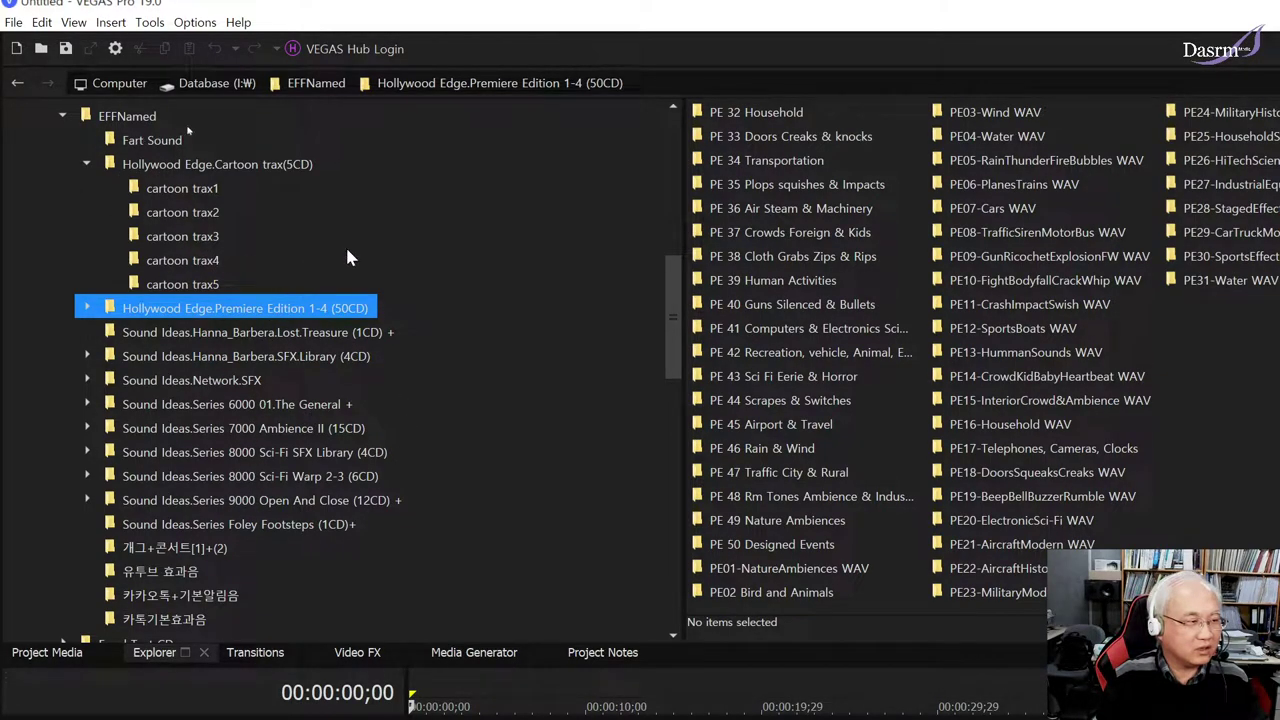
pyautogui.scroll(2, 399, 210)
pyautogui.scroll(-1, 390, 224)
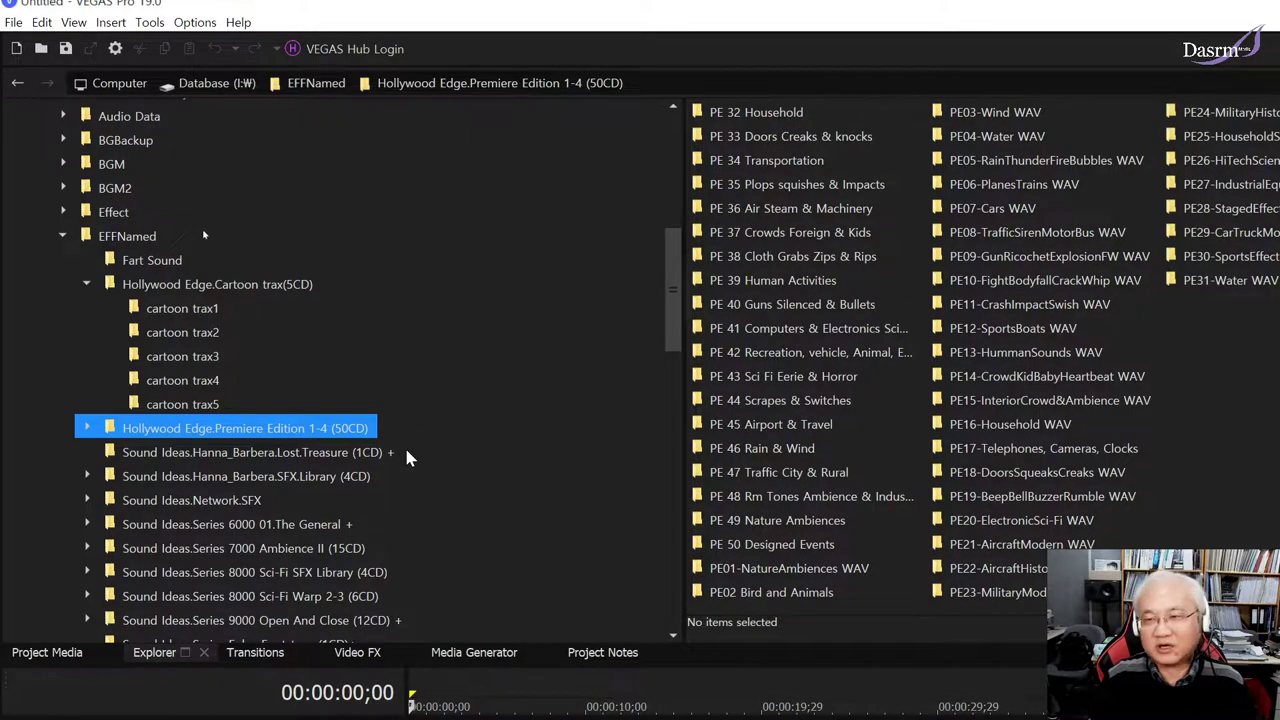
pyautogui.click(230, 288)
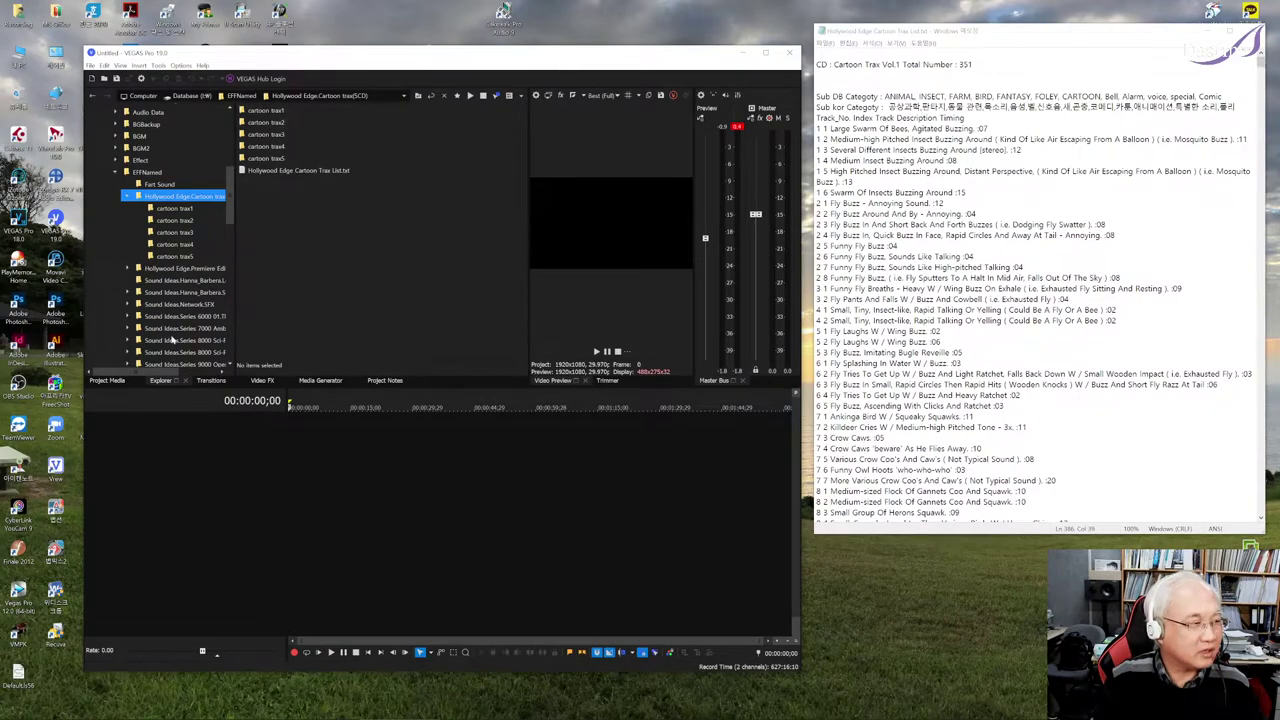
# - List the cartoon trax1 Track wav files and highlight the category line in the Notepad track list
pyautogui.moveTo(140, 369); pyautogui.dragTo(172, 369)
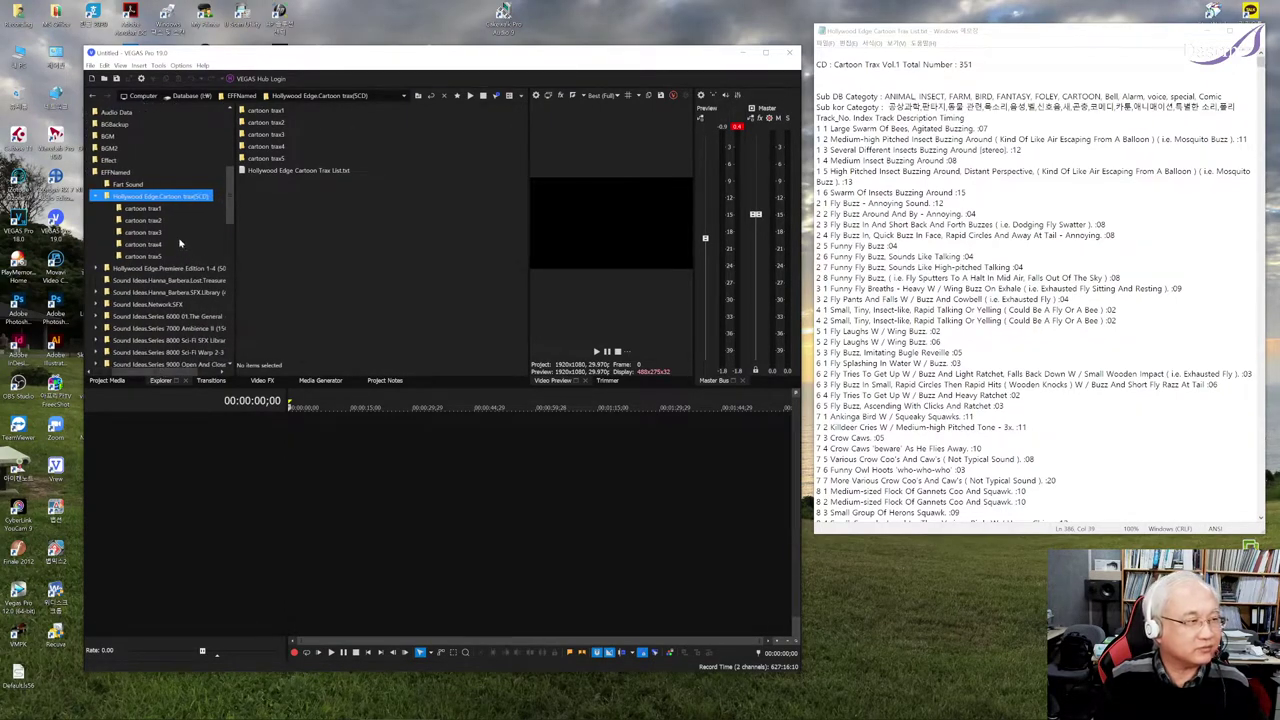
pyautogui.click(158, 210)
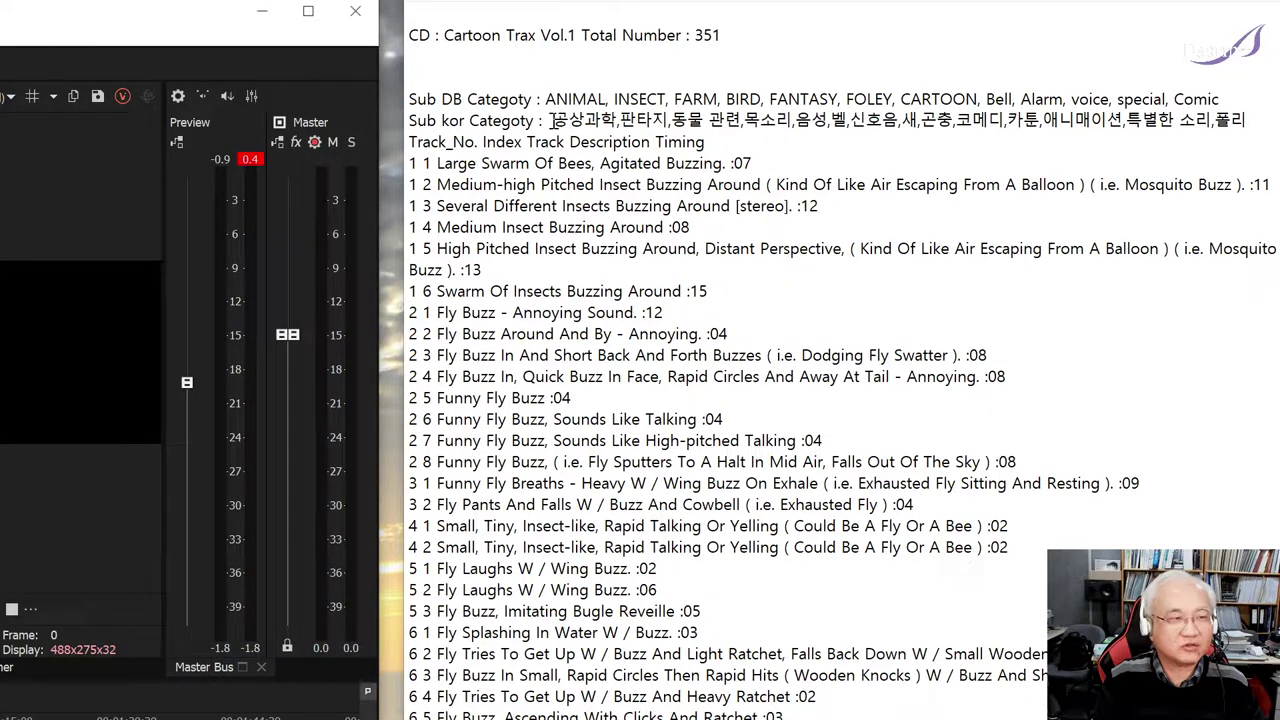
pyautogui.moveTo(552, 120); pyautogui.dragTo(706, 121)
pyautogui.click(712, 122)
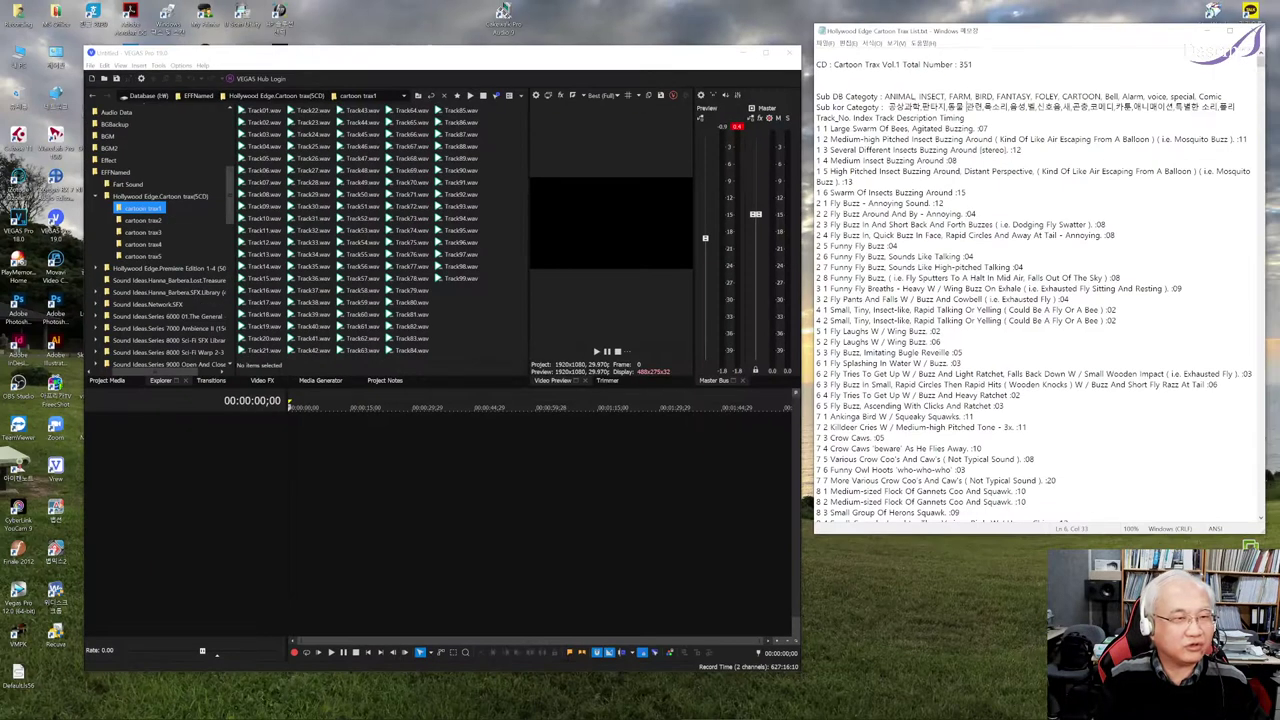
# - Preview cartoon trax1 Track01, Track02, Track06, Track08 and Track13
pyautogui.click(268, 112)
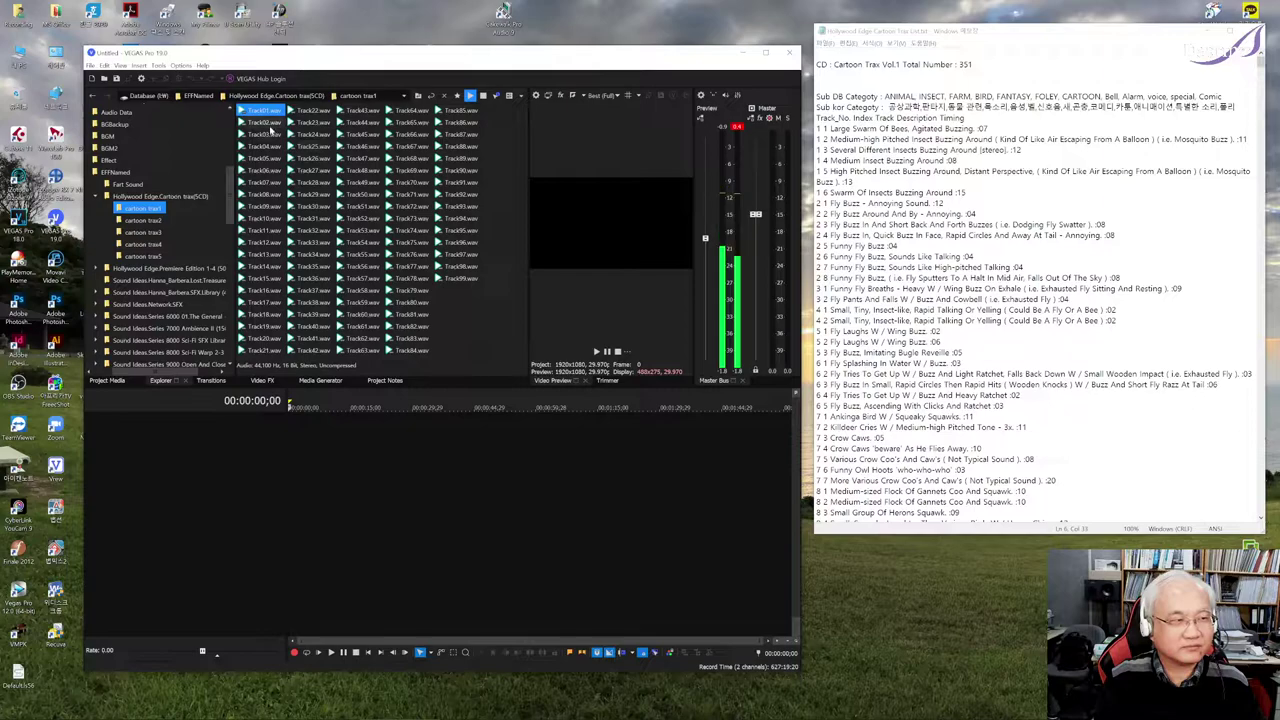
pyautogui.click(266, 122)
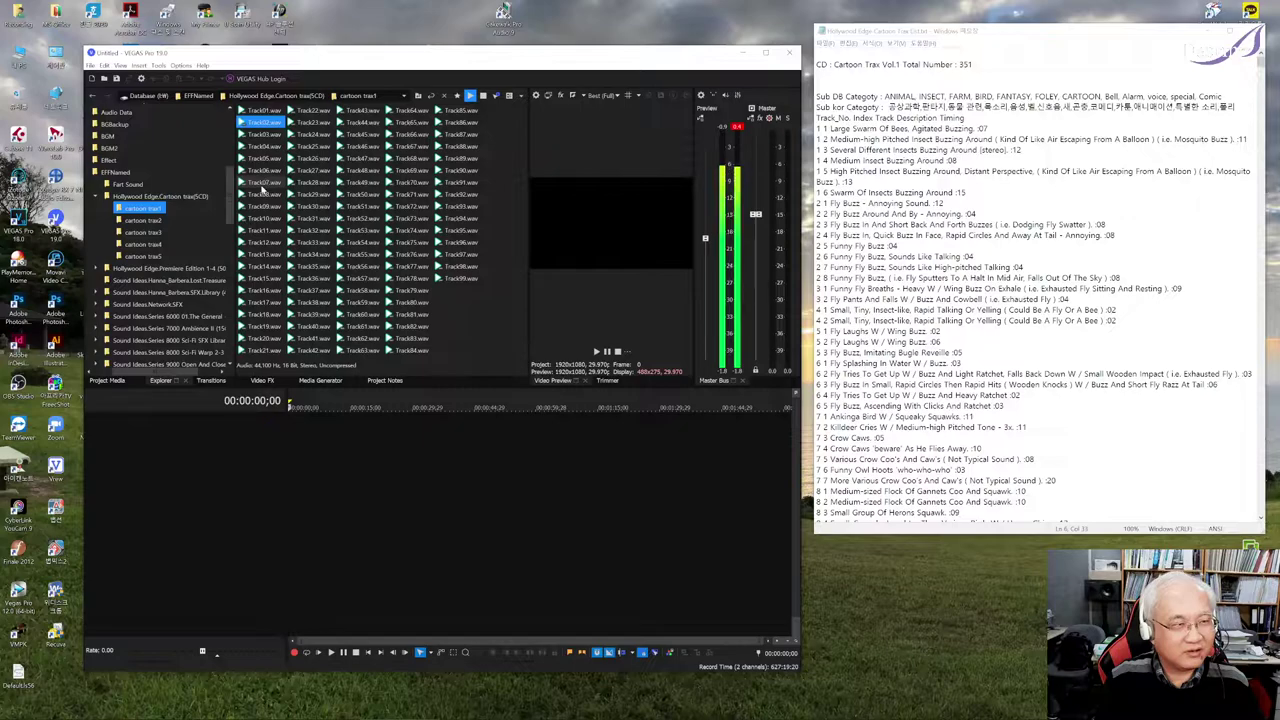
pyautogui.click(265, 171)
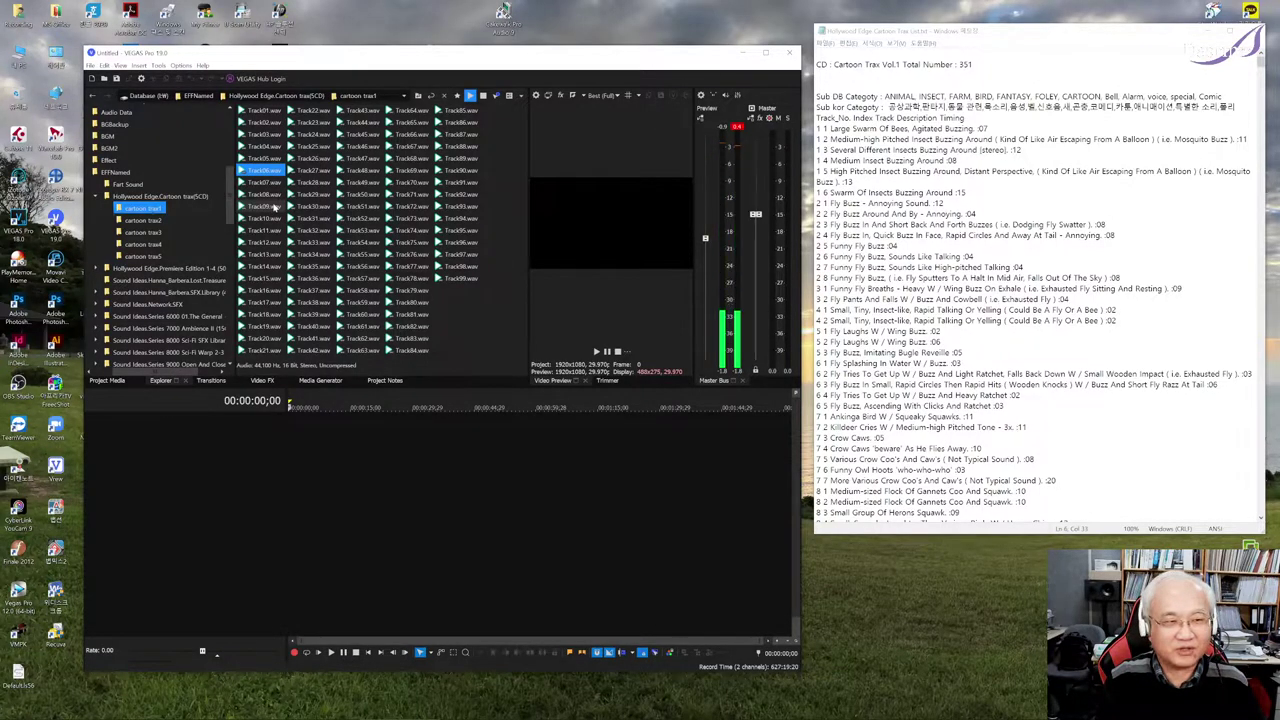
pyautogui.click(266, 194)
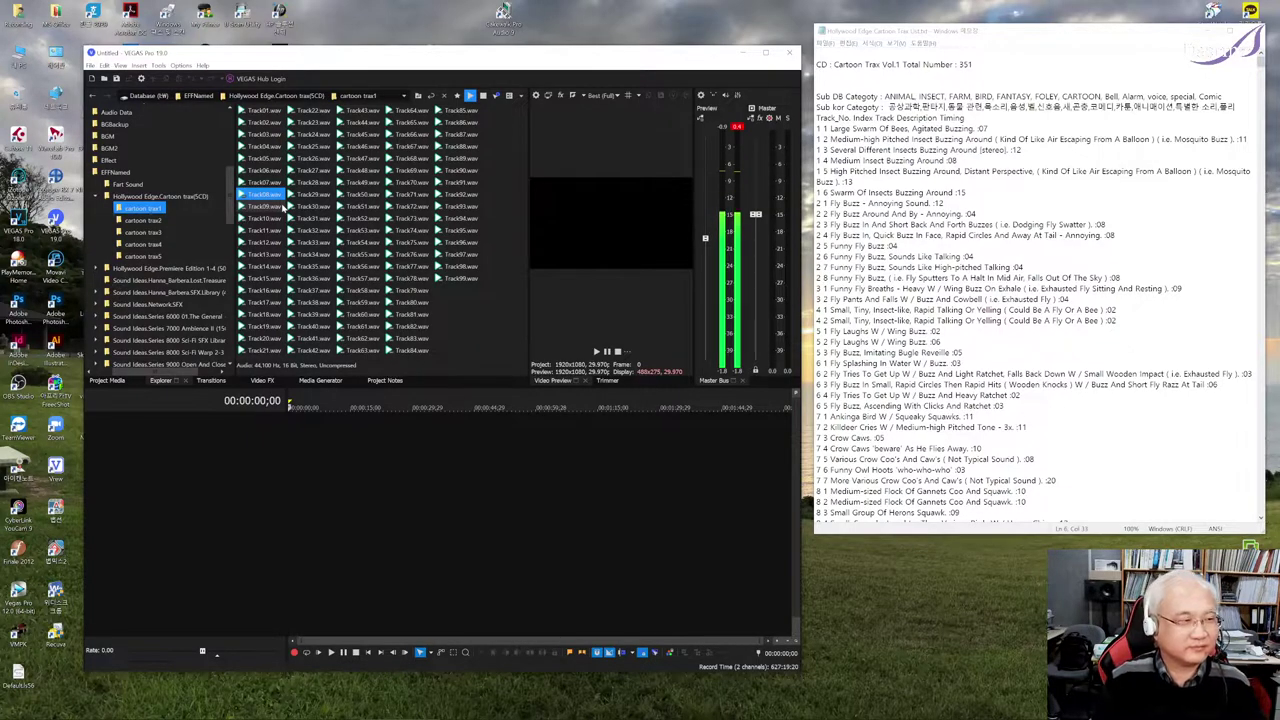
pyautogui.click(263, 255)
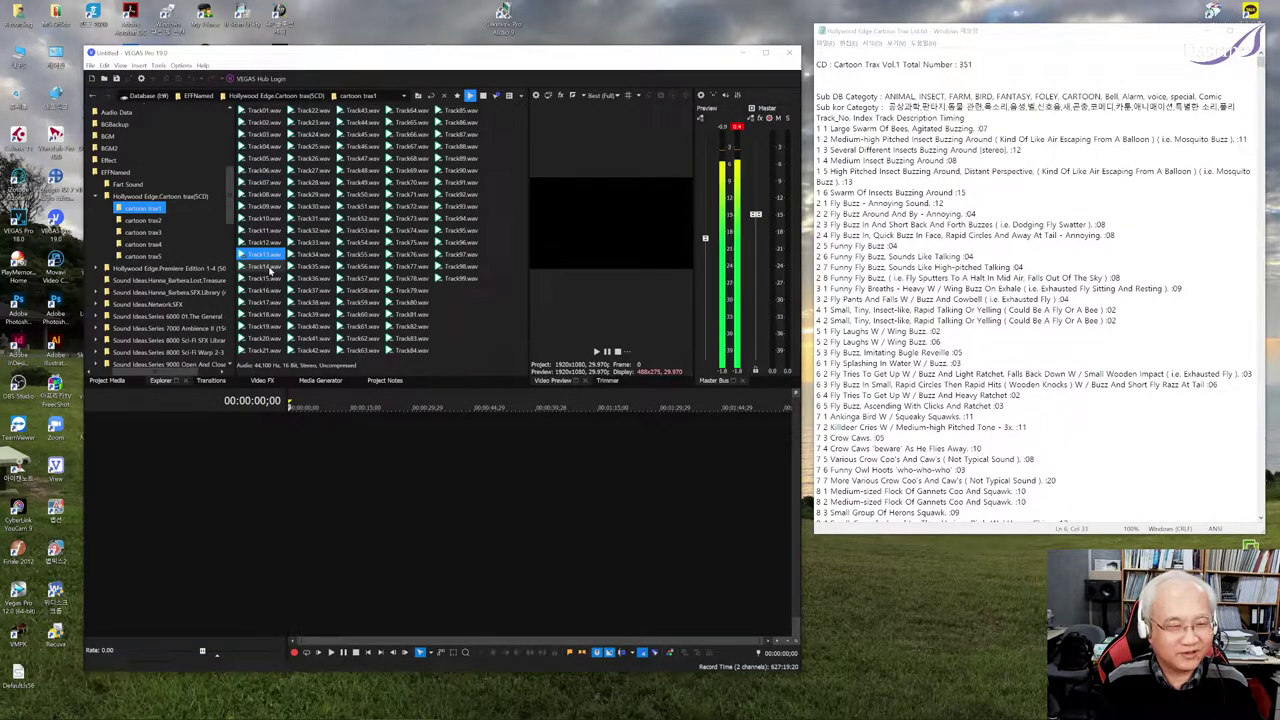
# - Preview cartoon trax1 Track14, Track15 and Track18, then play Track23
pyautogui.scroll(-4, 1030, 300)
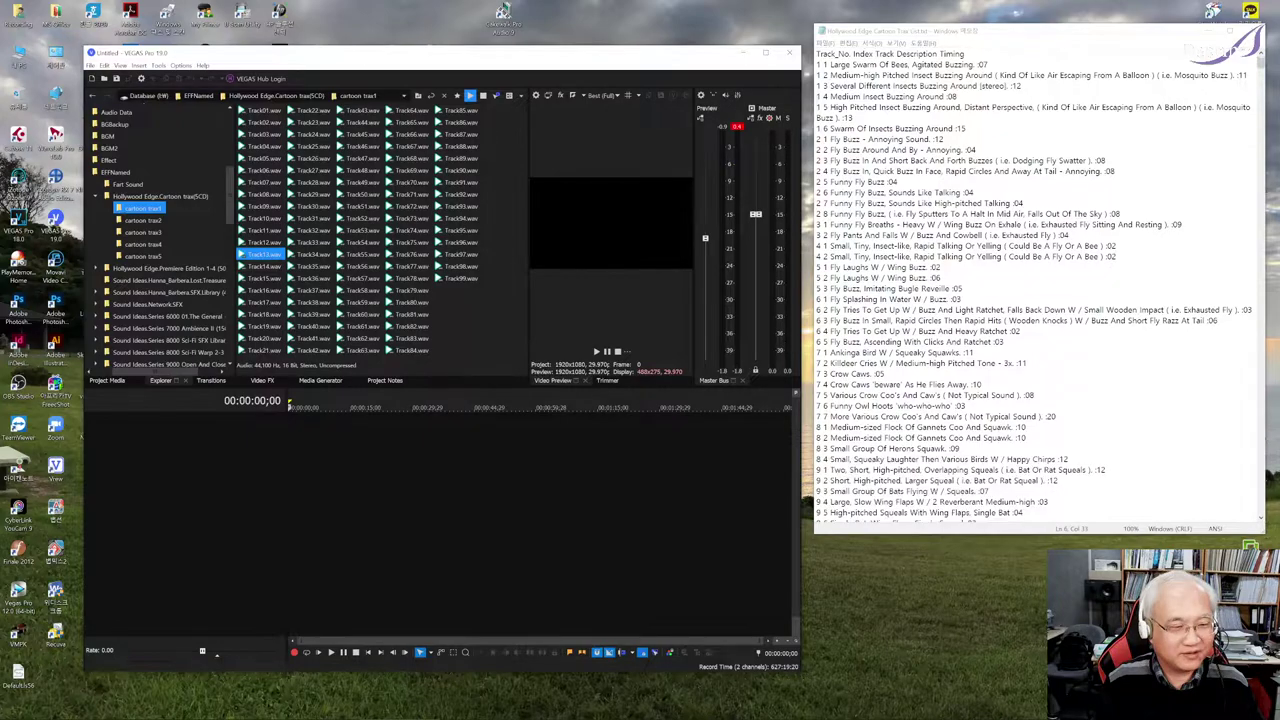
pyautogui.scroll(-4, 1030, 300)
pyautogui.scroll(-4, 1030, 300)
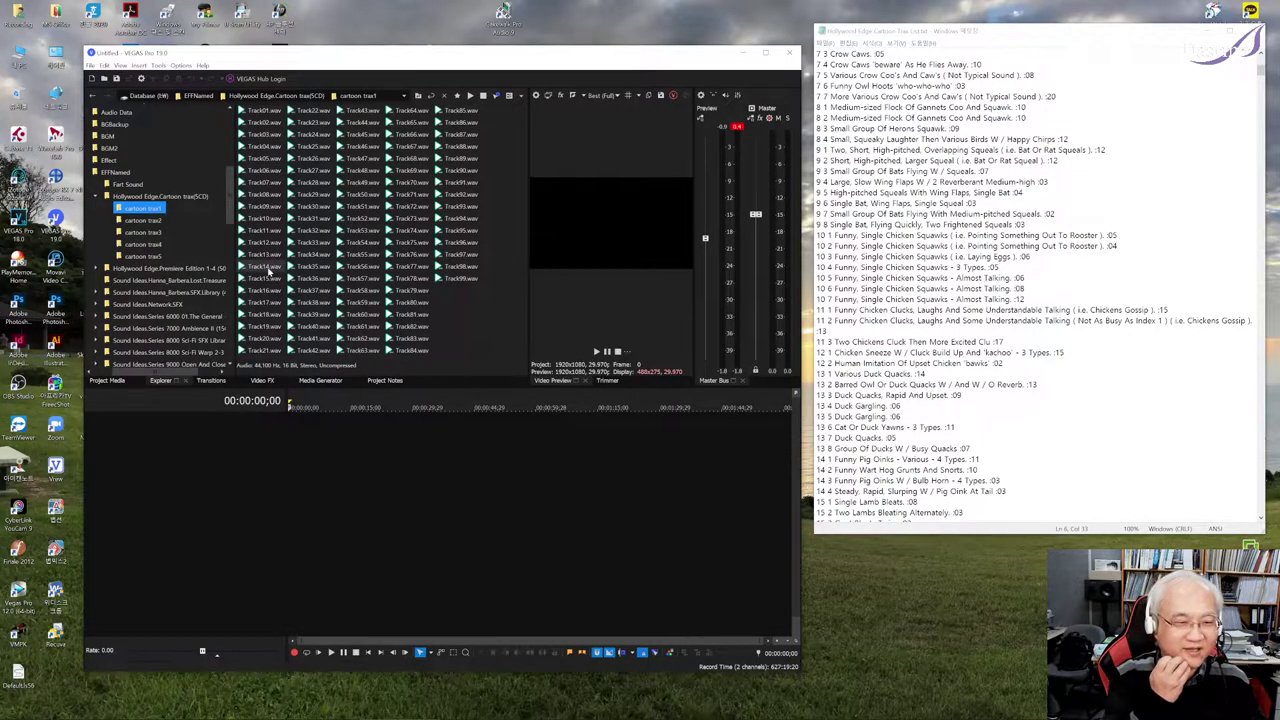
pyautogui.click(268, 268)
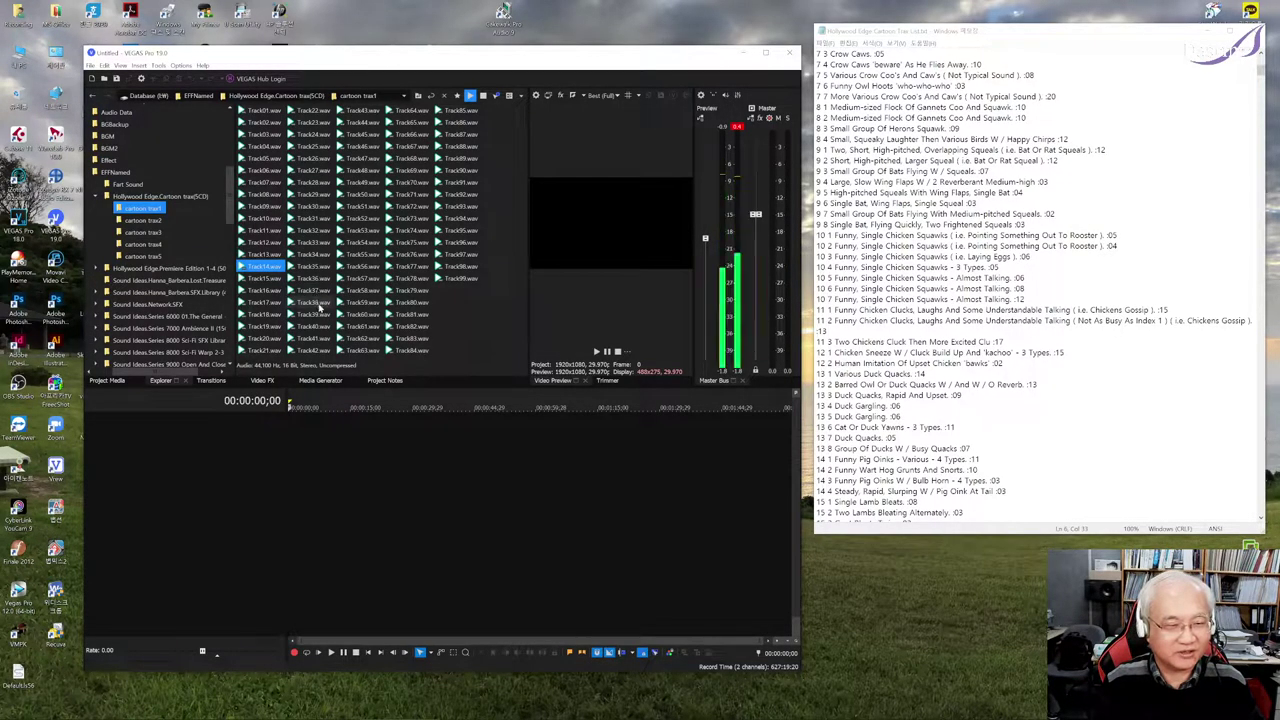
pyautogui.click(265, 278)
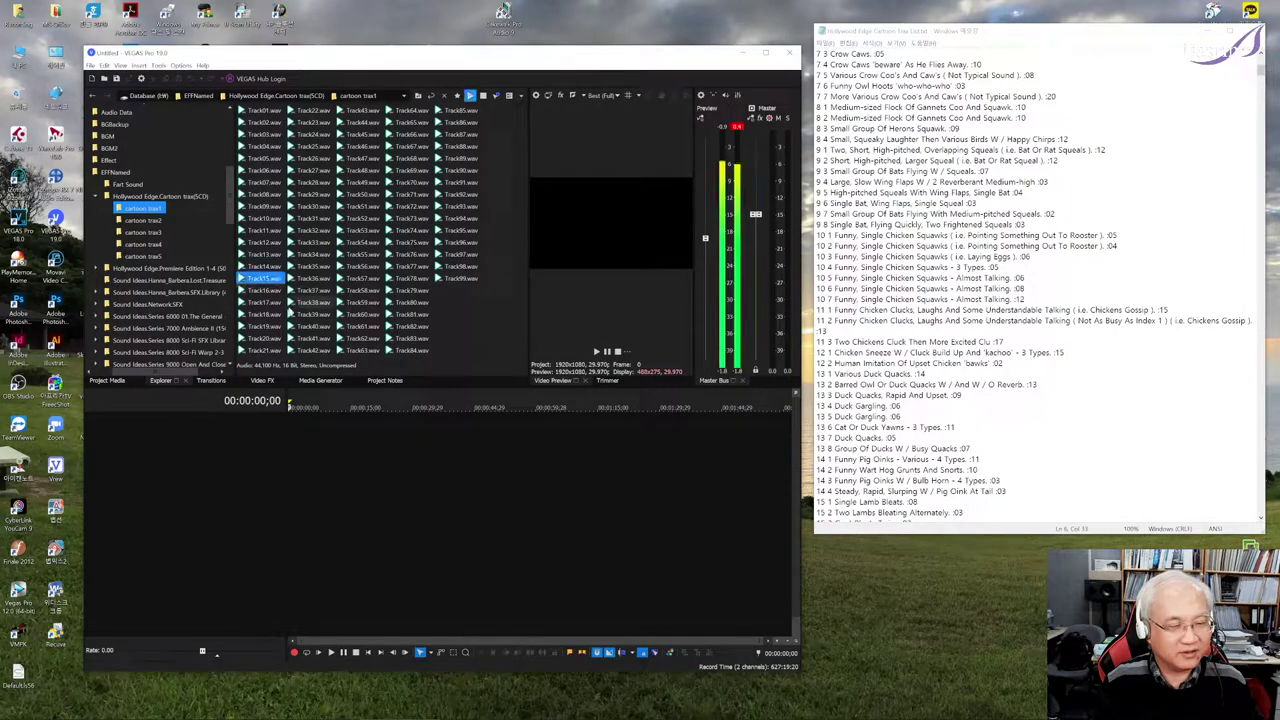
pyautogui.click(264, 314)
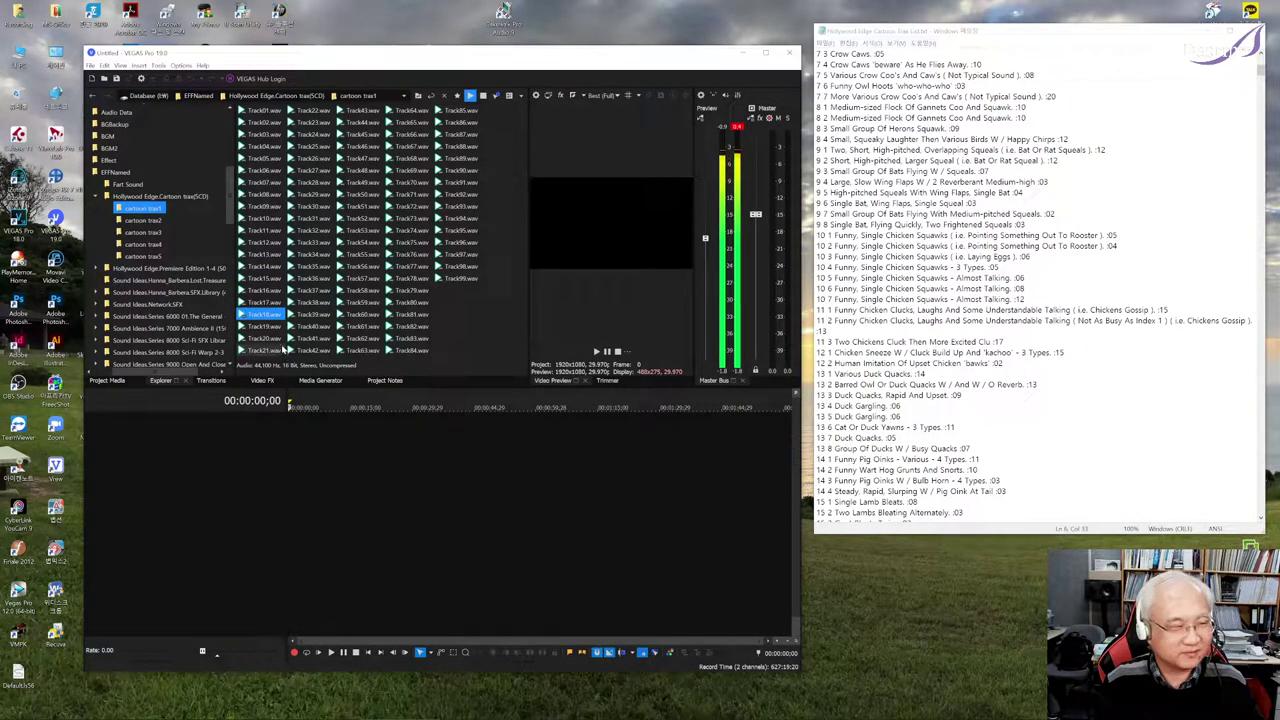
pyautogui.click(312, 122)
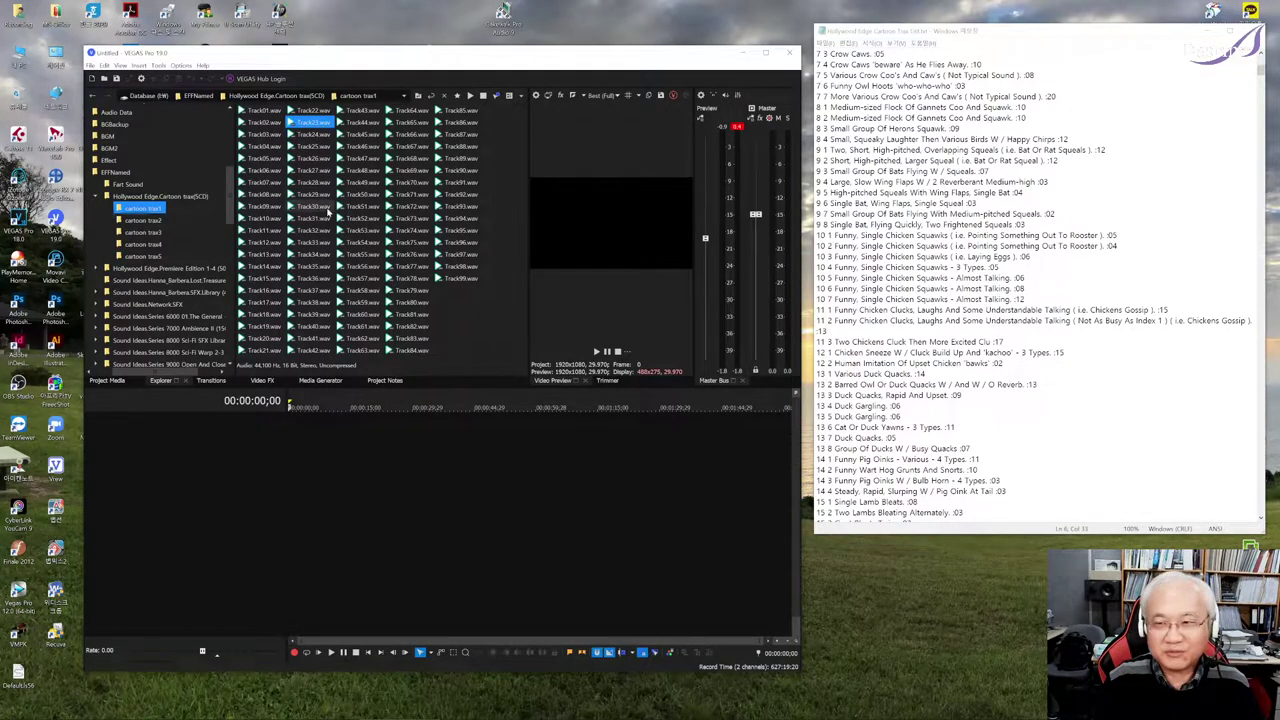
pyautogui.press('space')
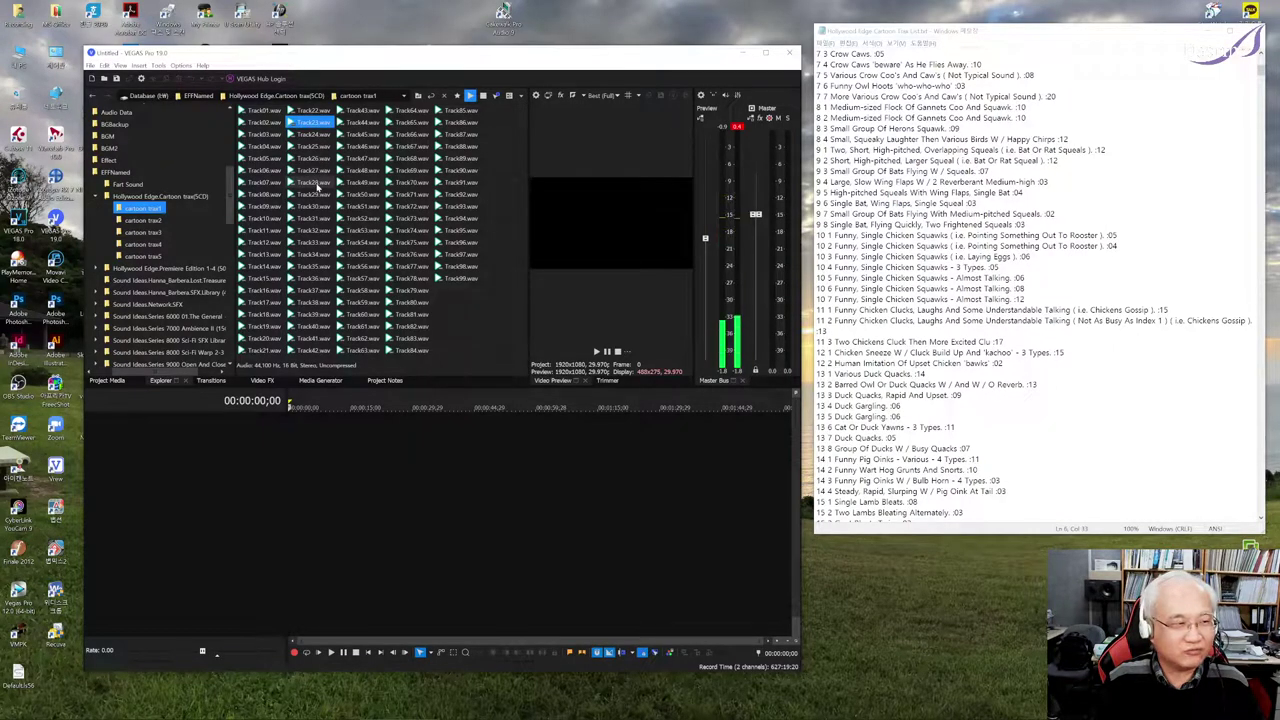
# - Audition cartoon trax1 Track28, 32, 34, 37, 39, 47, 51 and 55 in turn
pyautogui.click(314, 183)
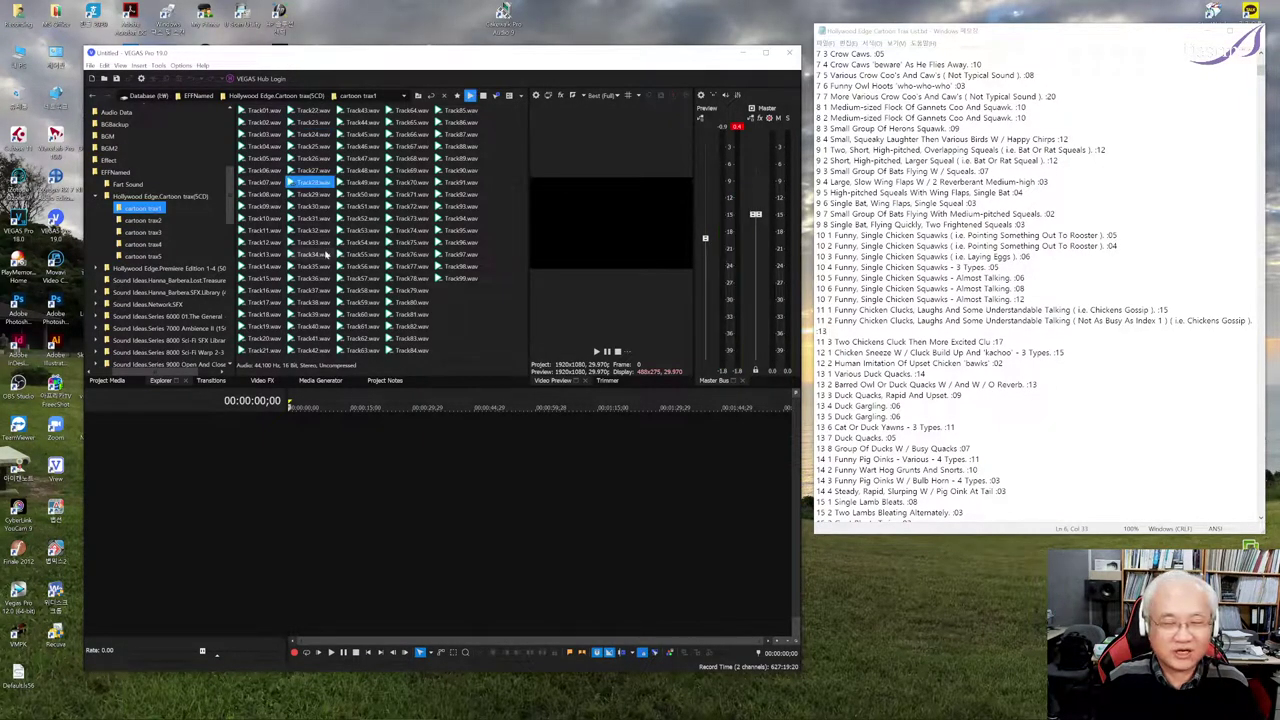
pyautogui.click(320, 230)
pyautogui.click(320, 254)
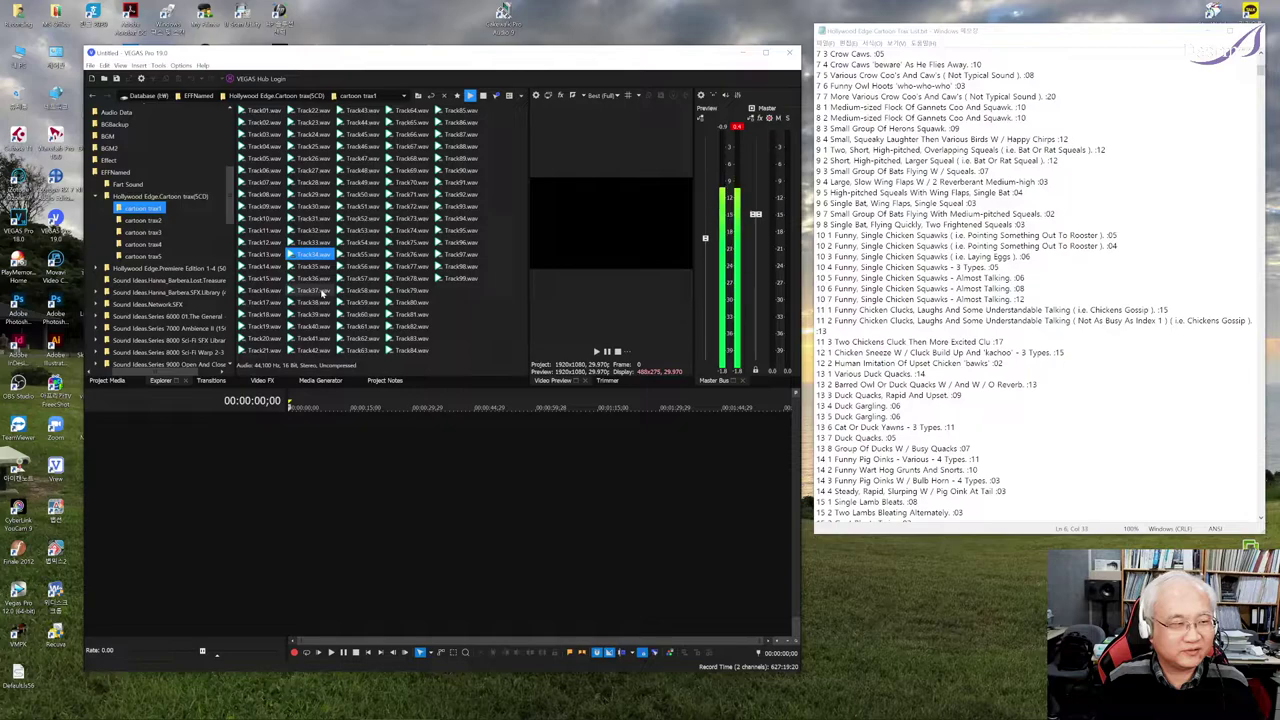
pyautogui.click(322, 292)
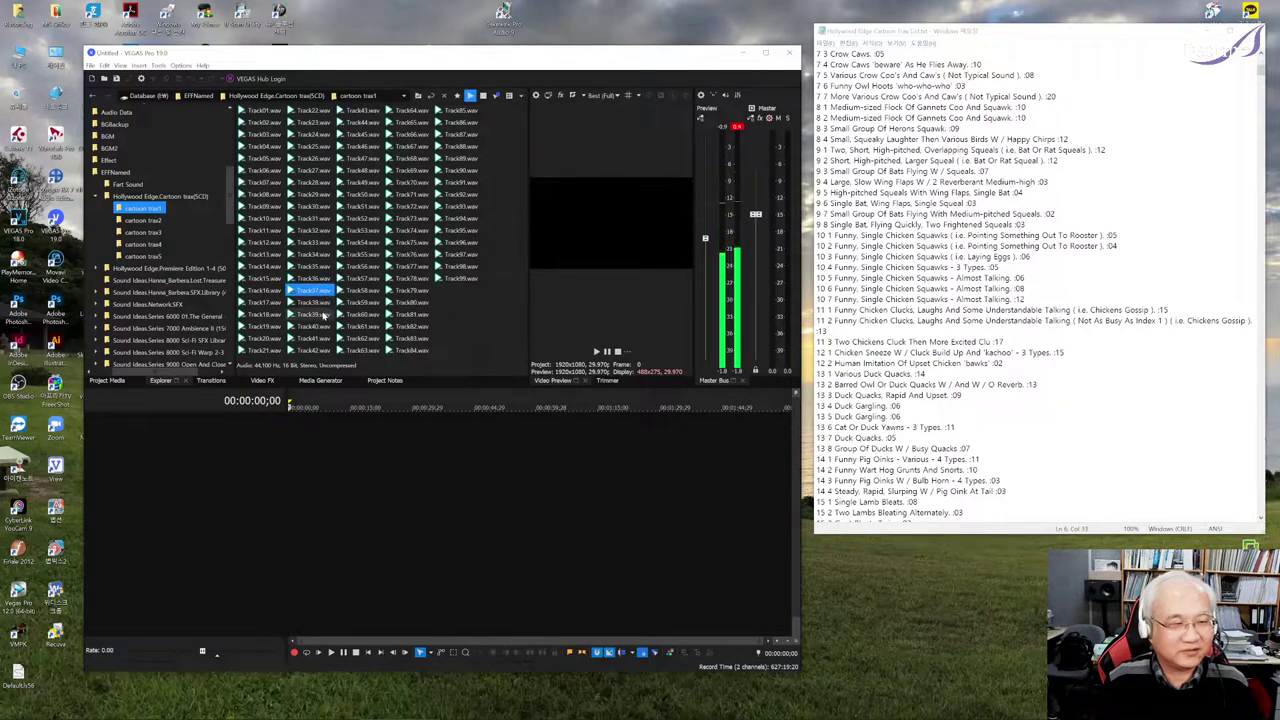
pyautogui.click(322, 316)
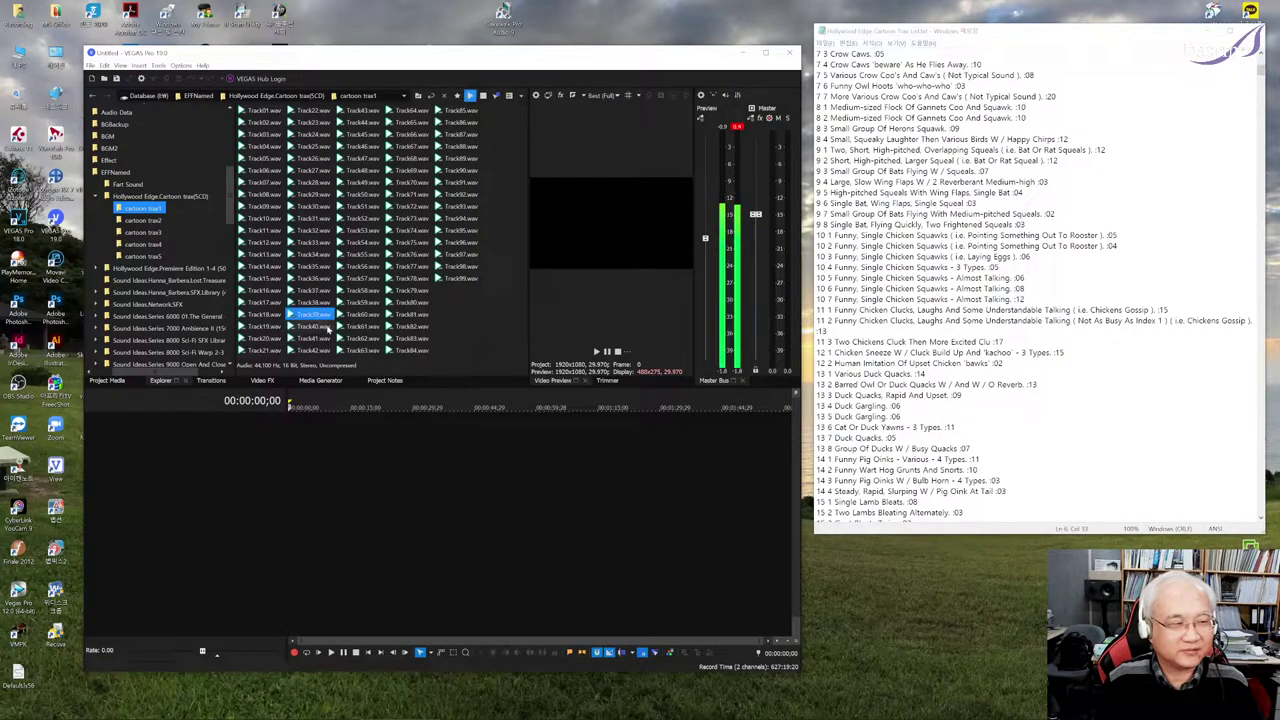
pyautogui.click(366, 159)
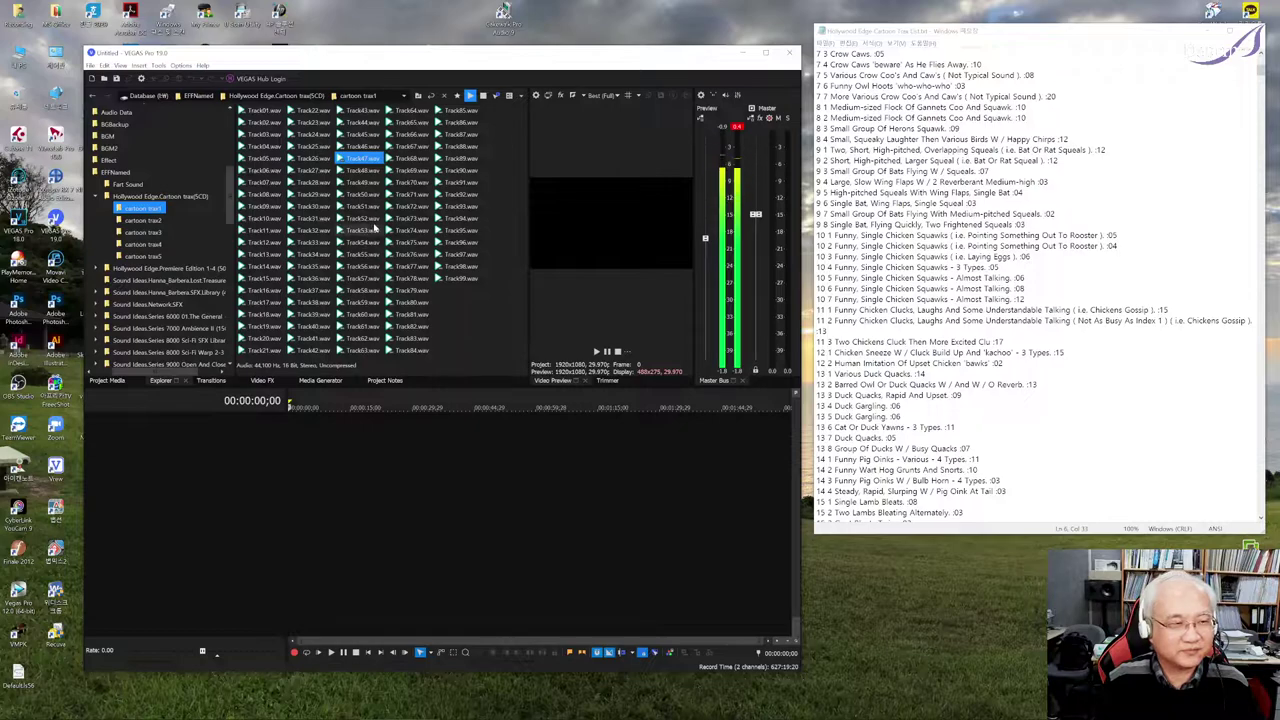
pyautogui.click(380, 172)
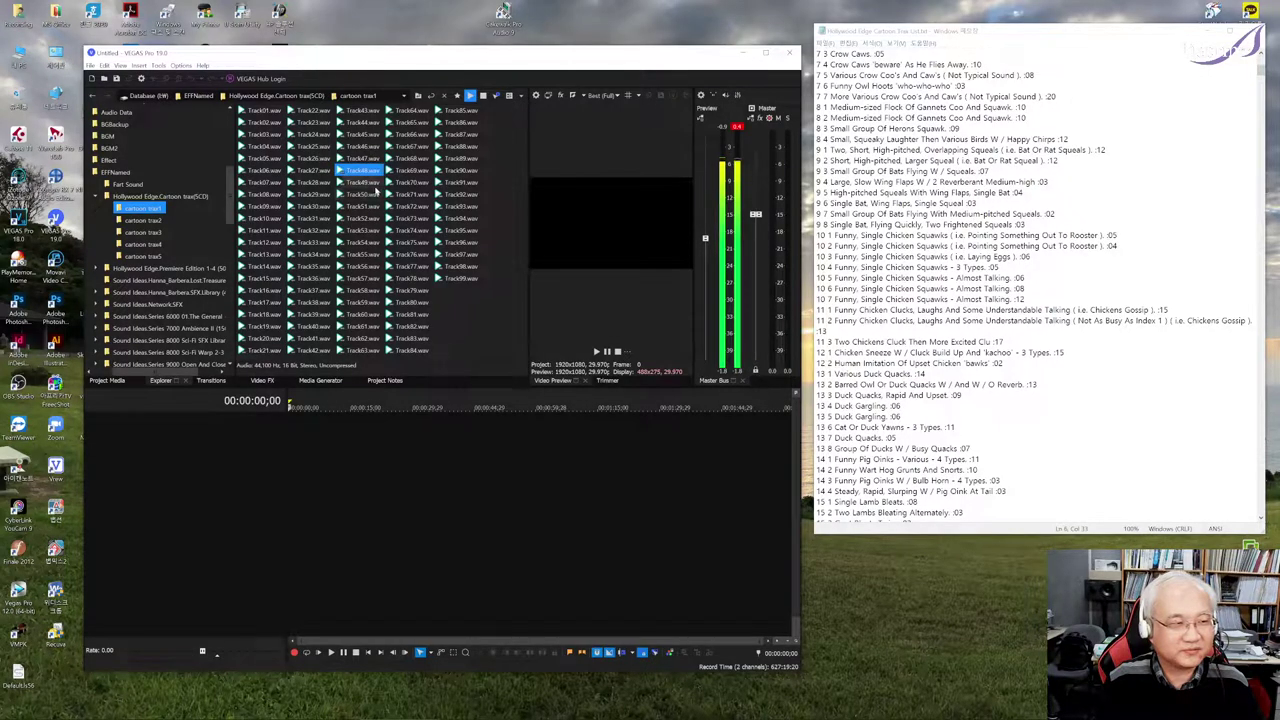
pyautogui.click(383, 206)
pyautogui.click(375, 255)
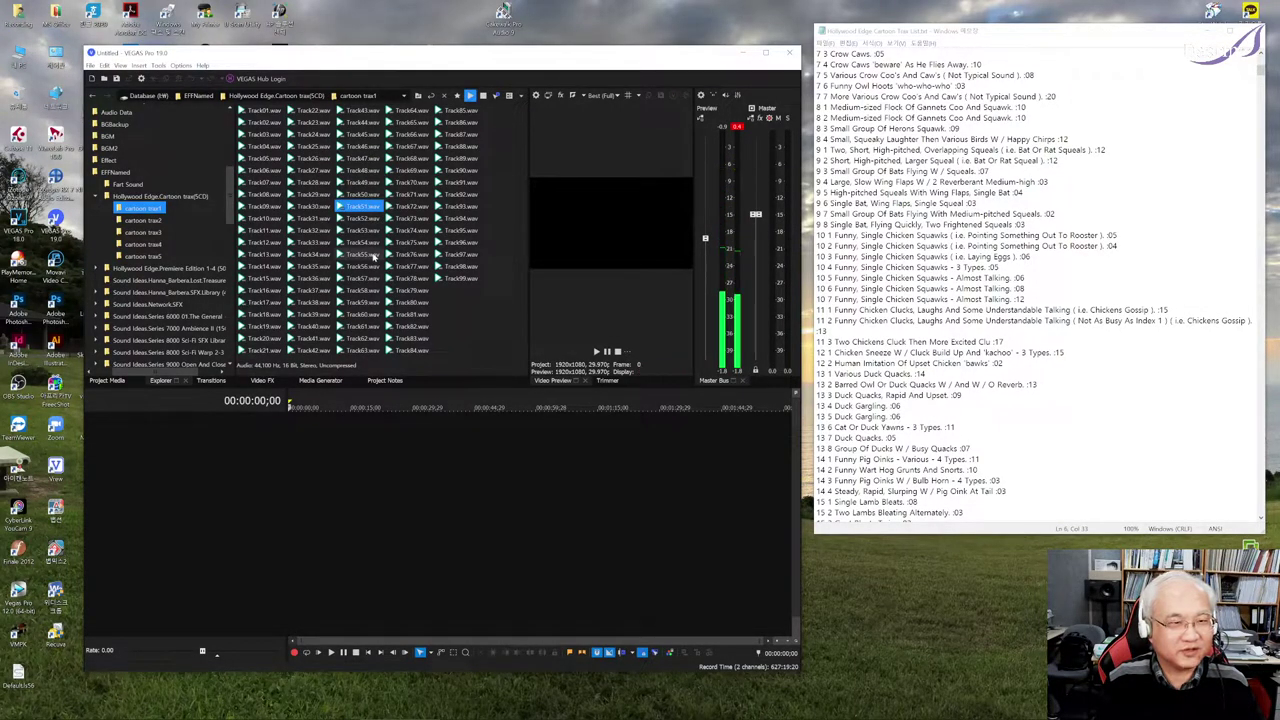
pyautogui.click(375, 256)
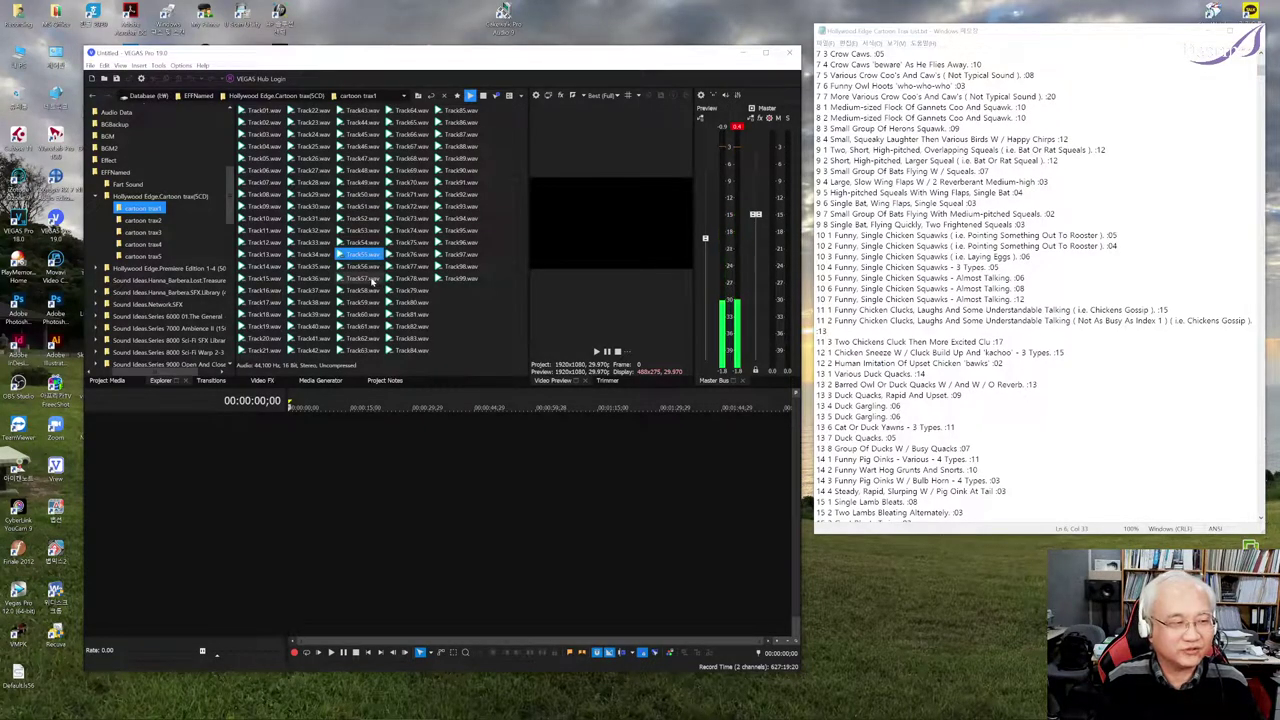
# - Audition Track56 through Track63, briefly revisiting Track52 and Track51
pyautogui.click(372, 268)
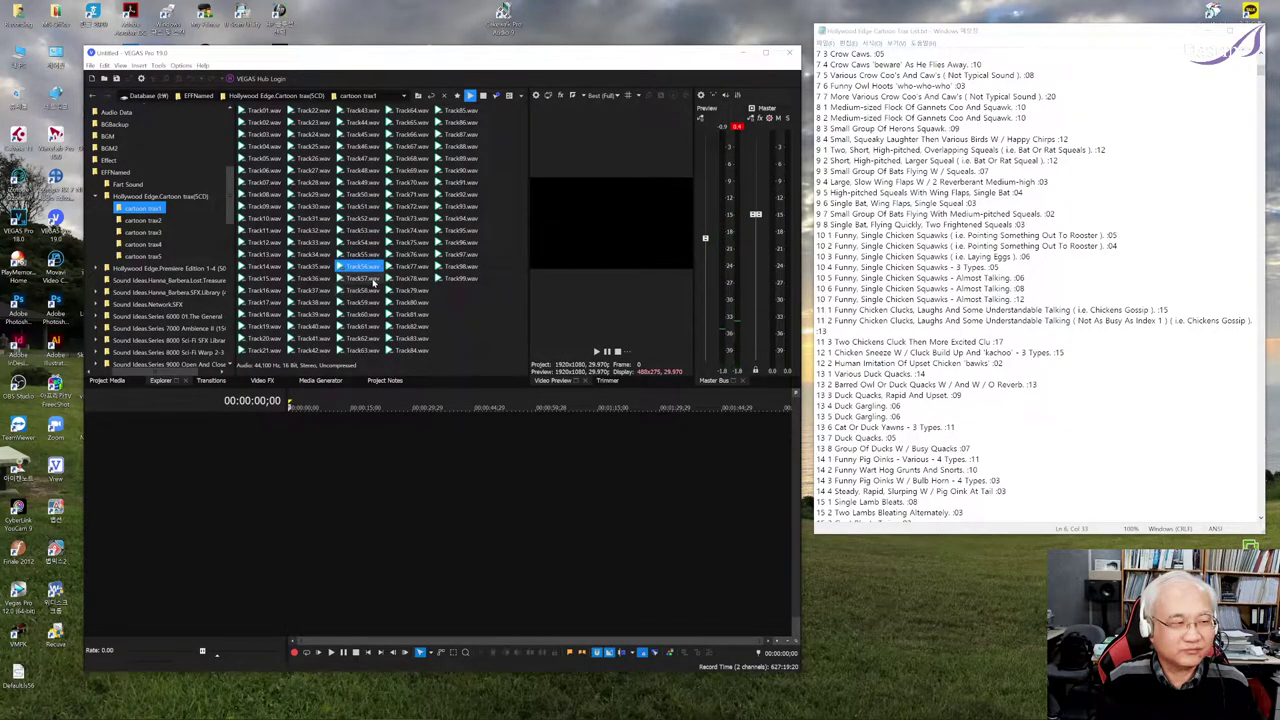
pyautogui.click(372, 279)
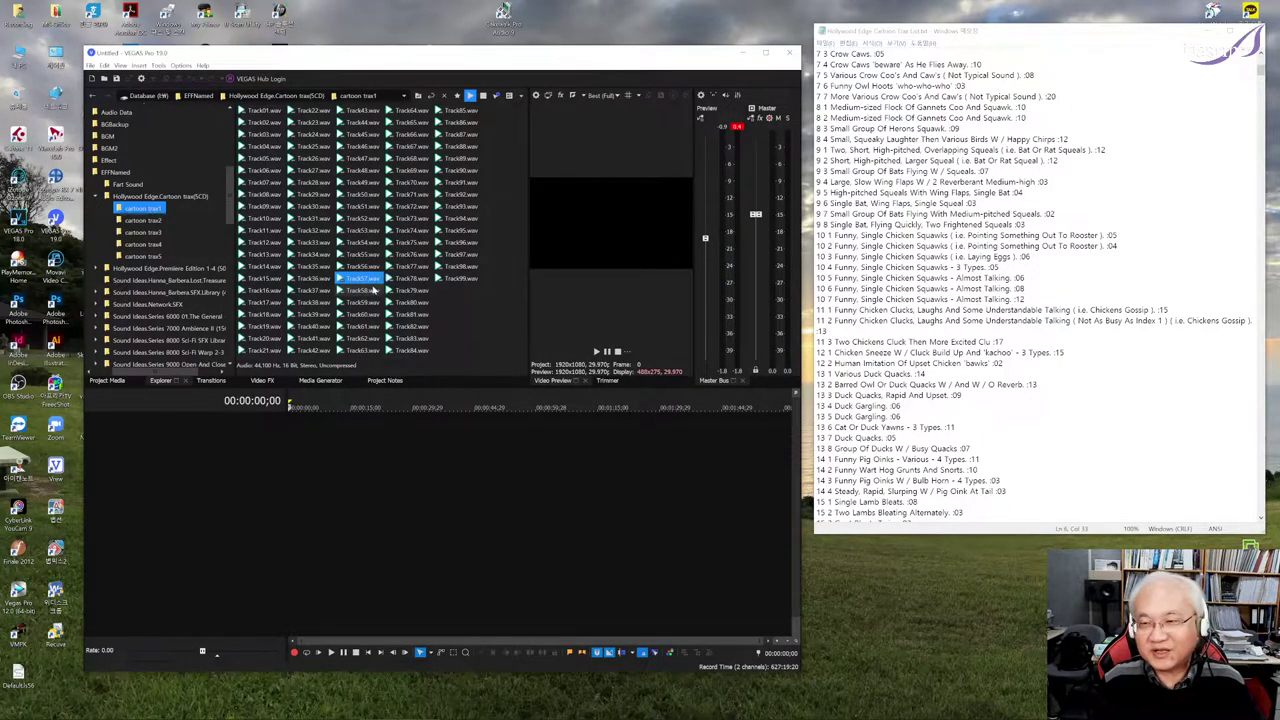
pyautogui.click(373, 289)
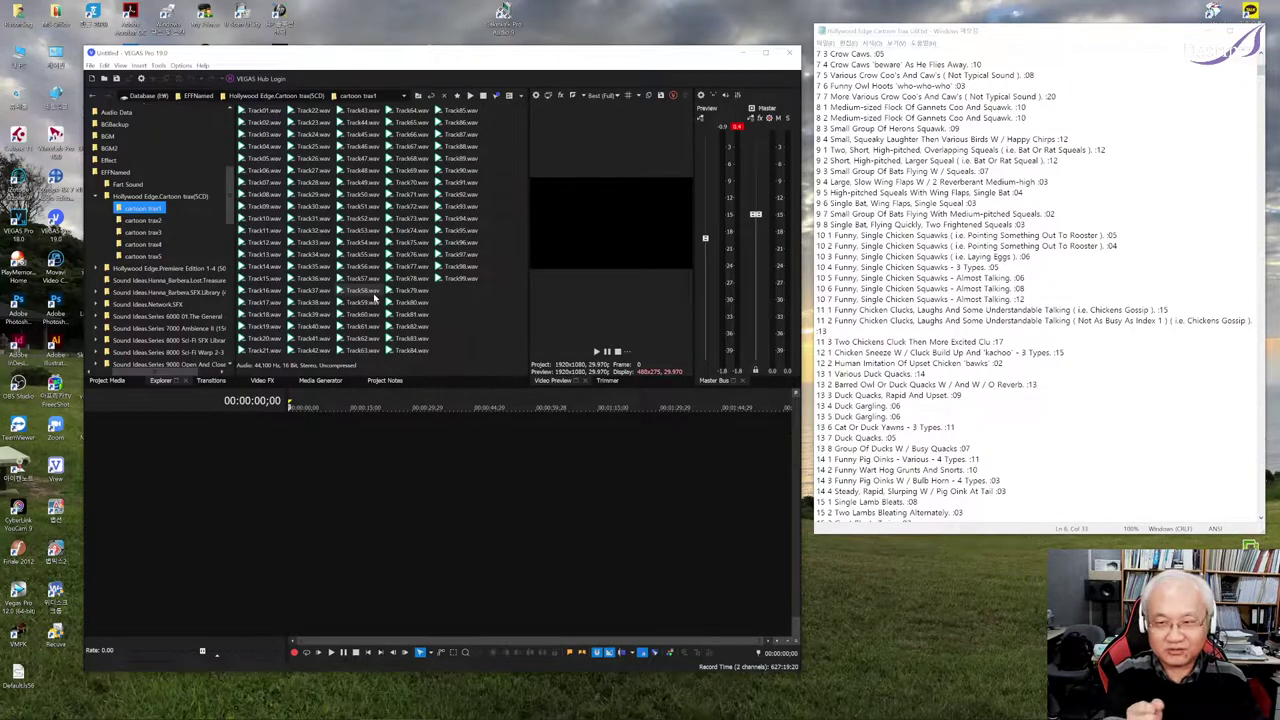
pyautogui.click(368, 291)
pyautogui.click(366, 218)
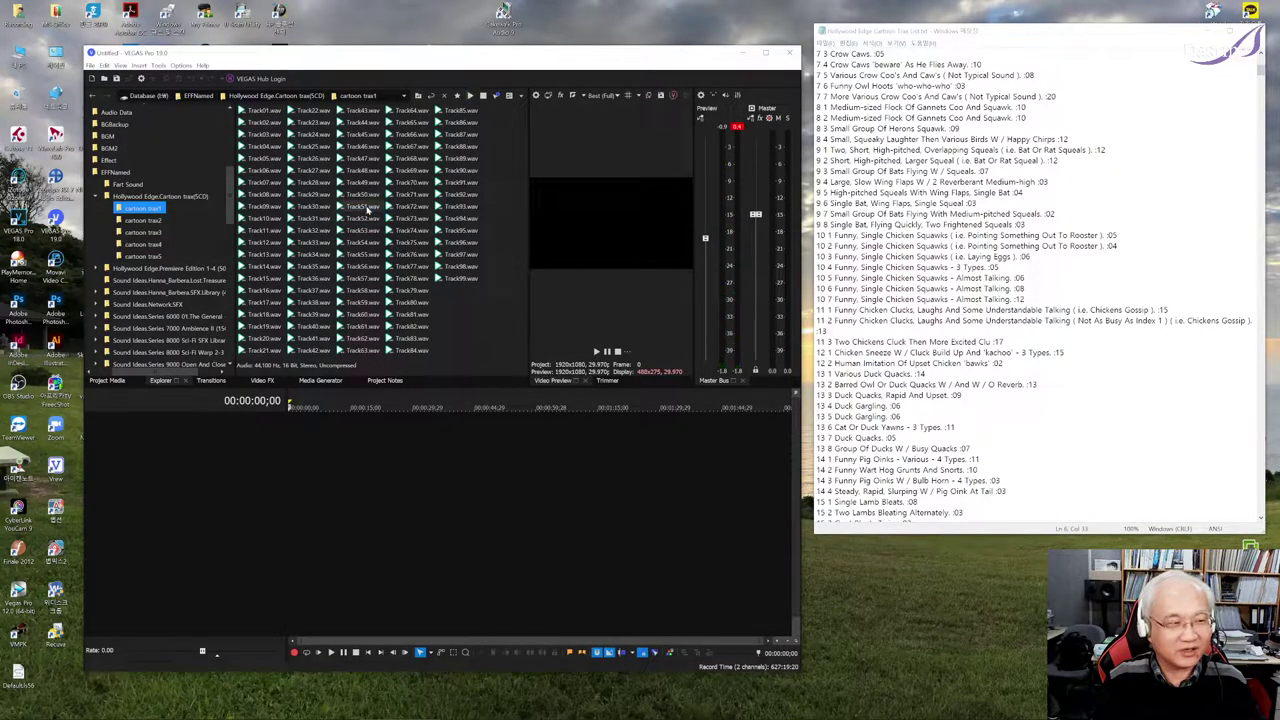
pyautogui.click(366, 207)
pyautogui.click(368, 291)
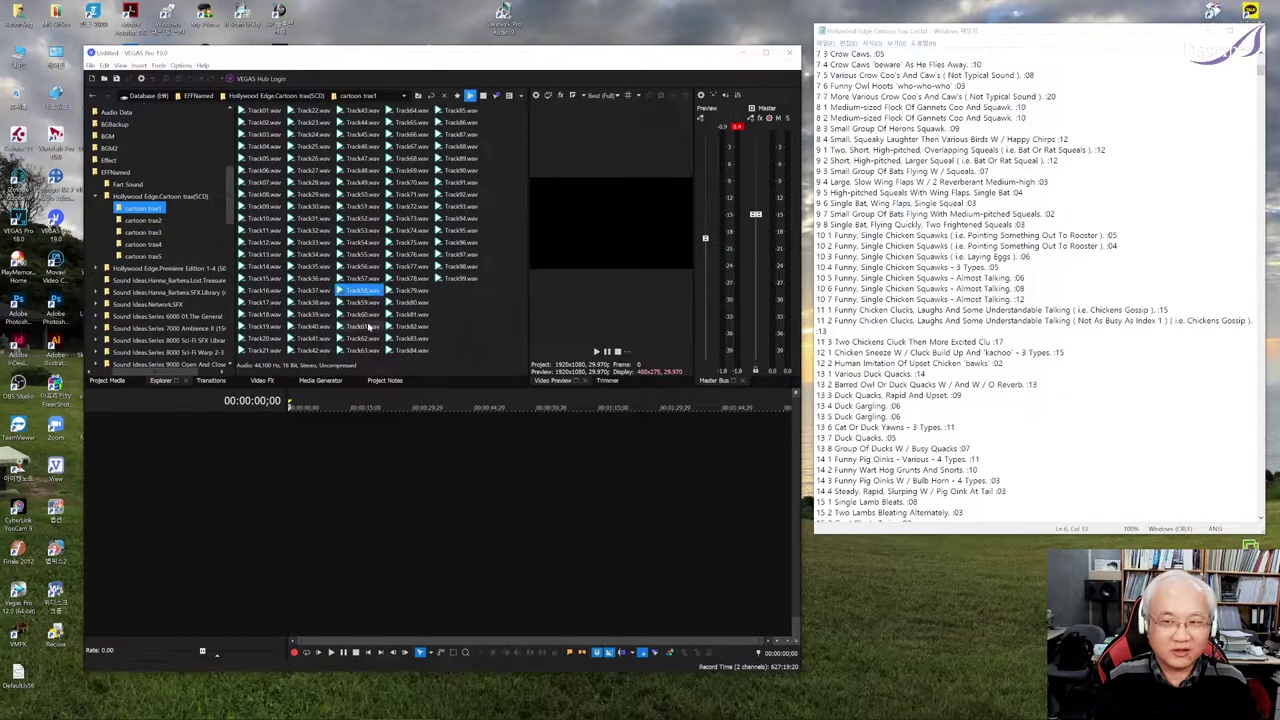
pyautogui.click(370, 303)
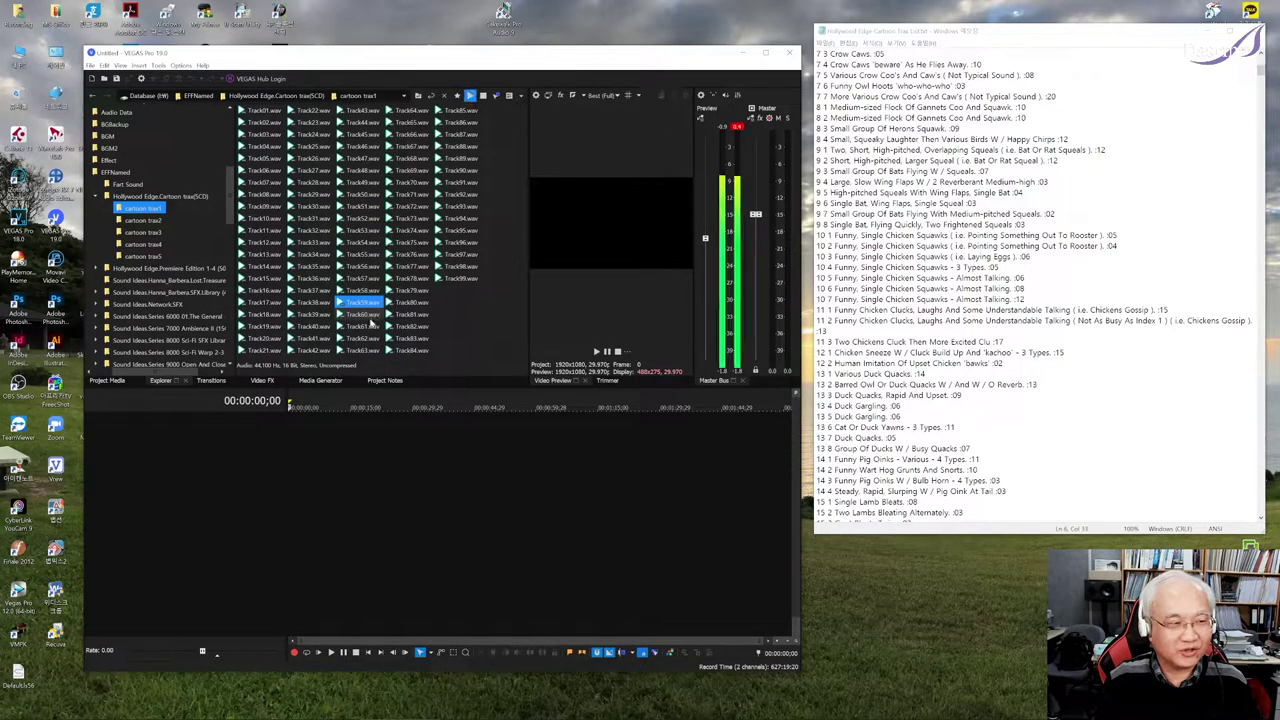
pyautogui.click(368, 327)
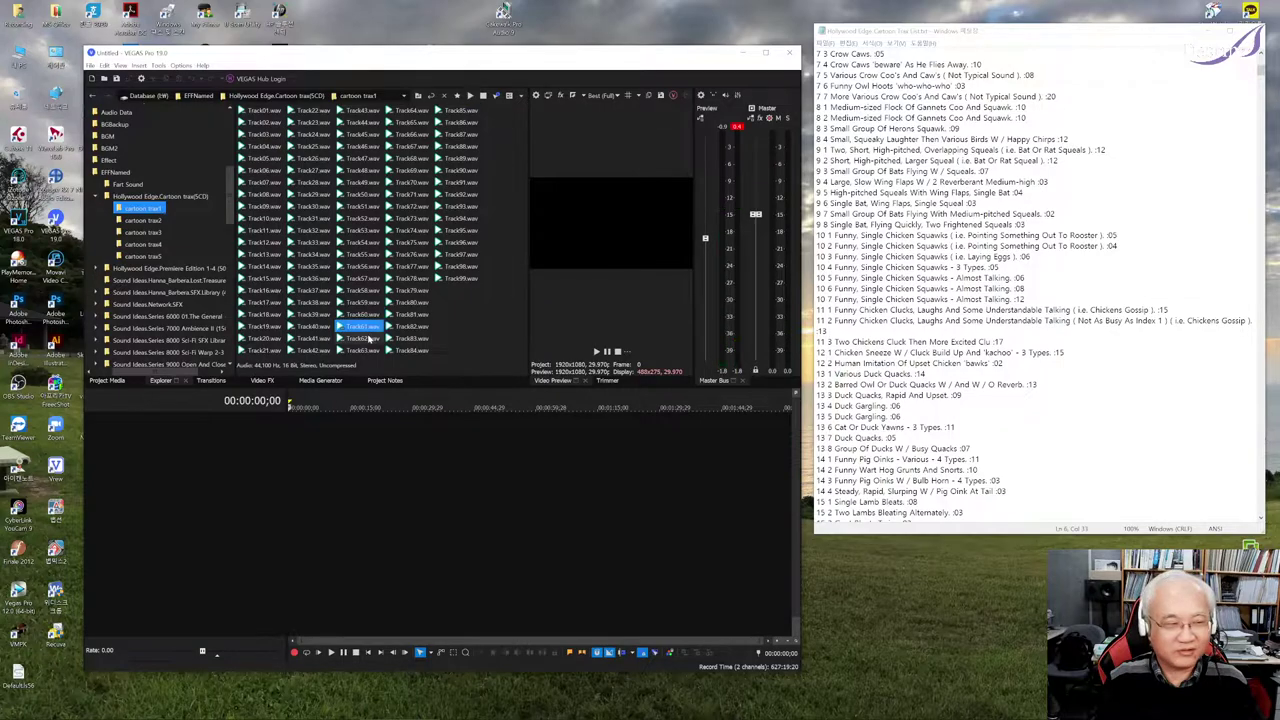
pyautogui.click(368, 339)
pyautogui.click(368, 351)
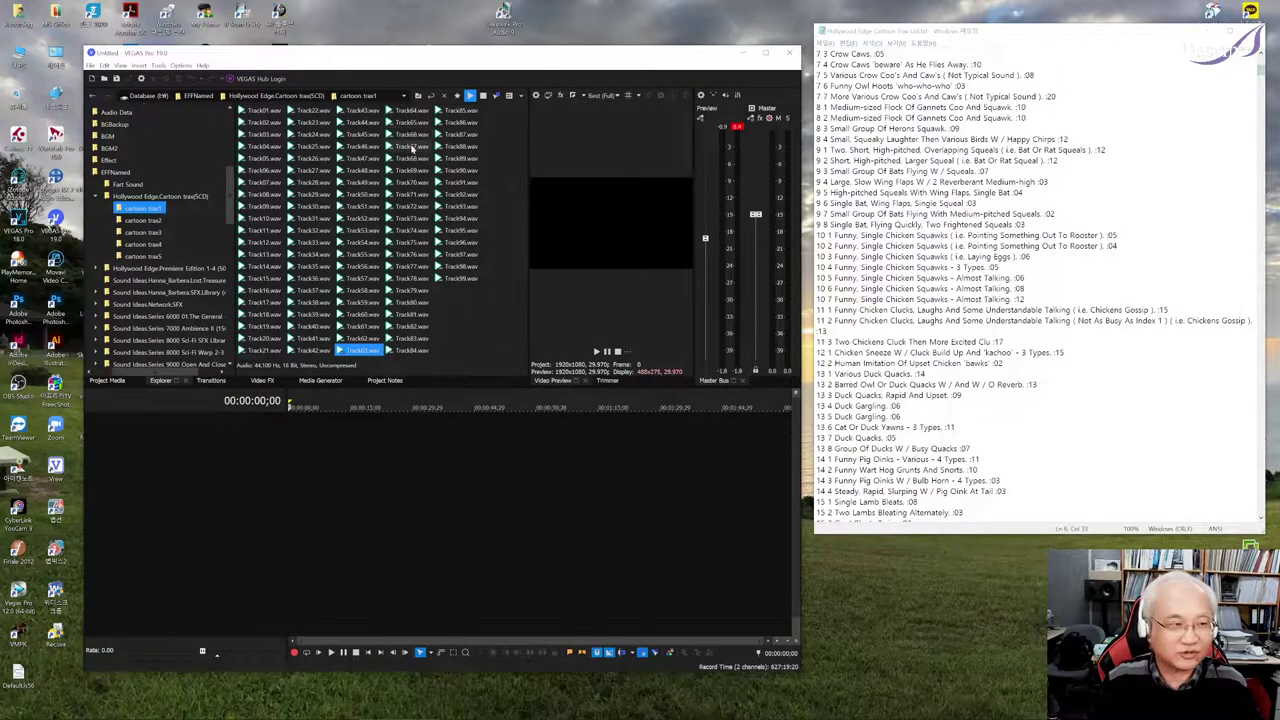
# - Preview cartoon trax1 Track64, Track65, Track68 and Track71 in turn
pyautogui.click(410, 110)
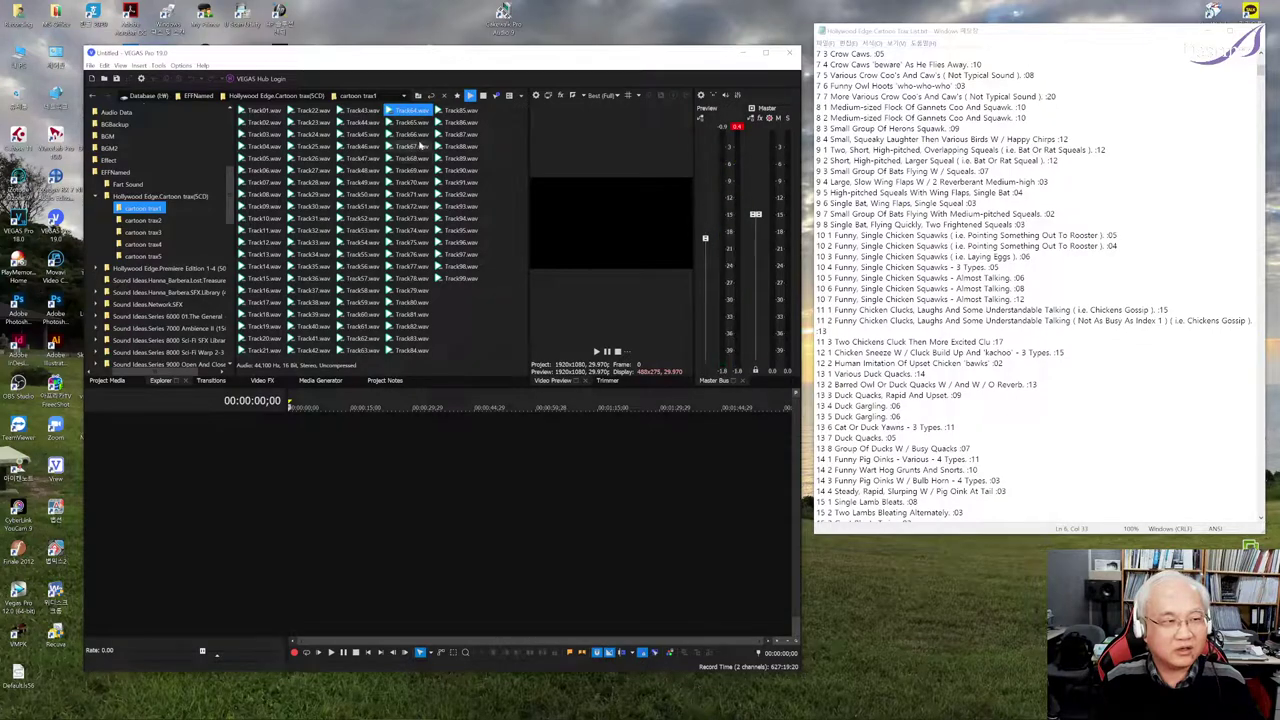
pyautogui.click(423, 125)
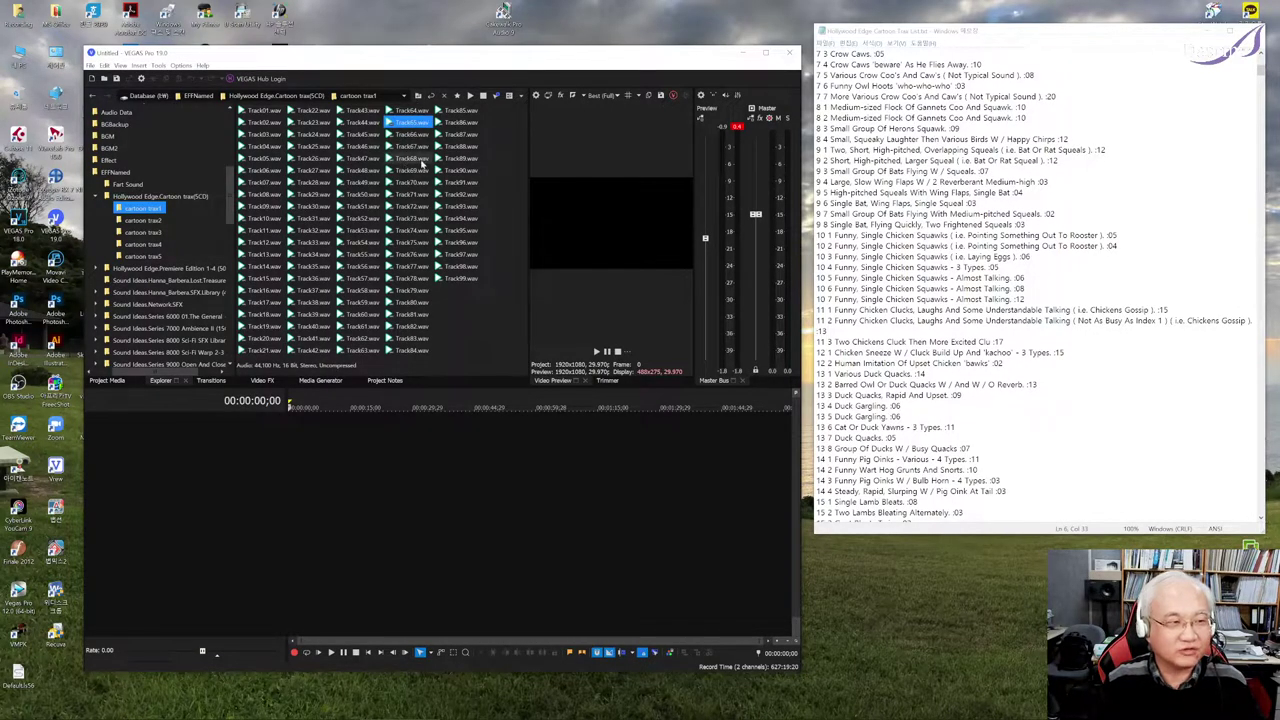
pyautogui.click(415, 158)
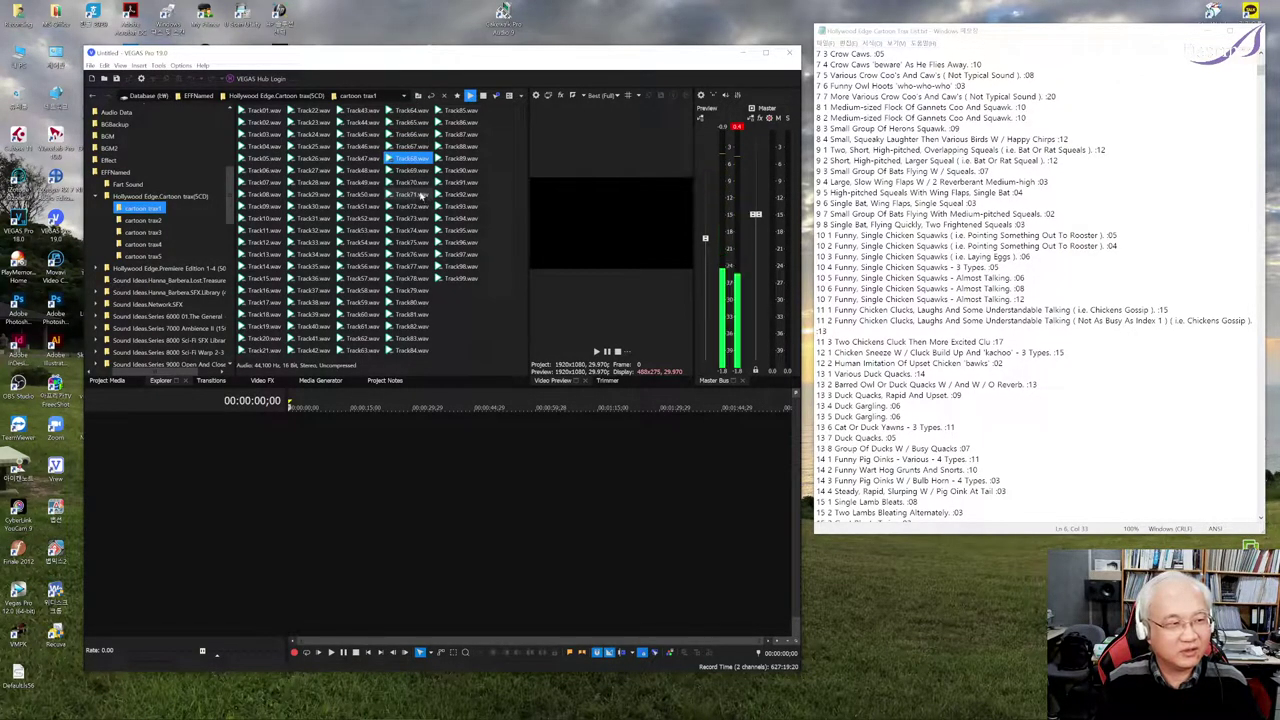
pyautogui.click(415, 194)
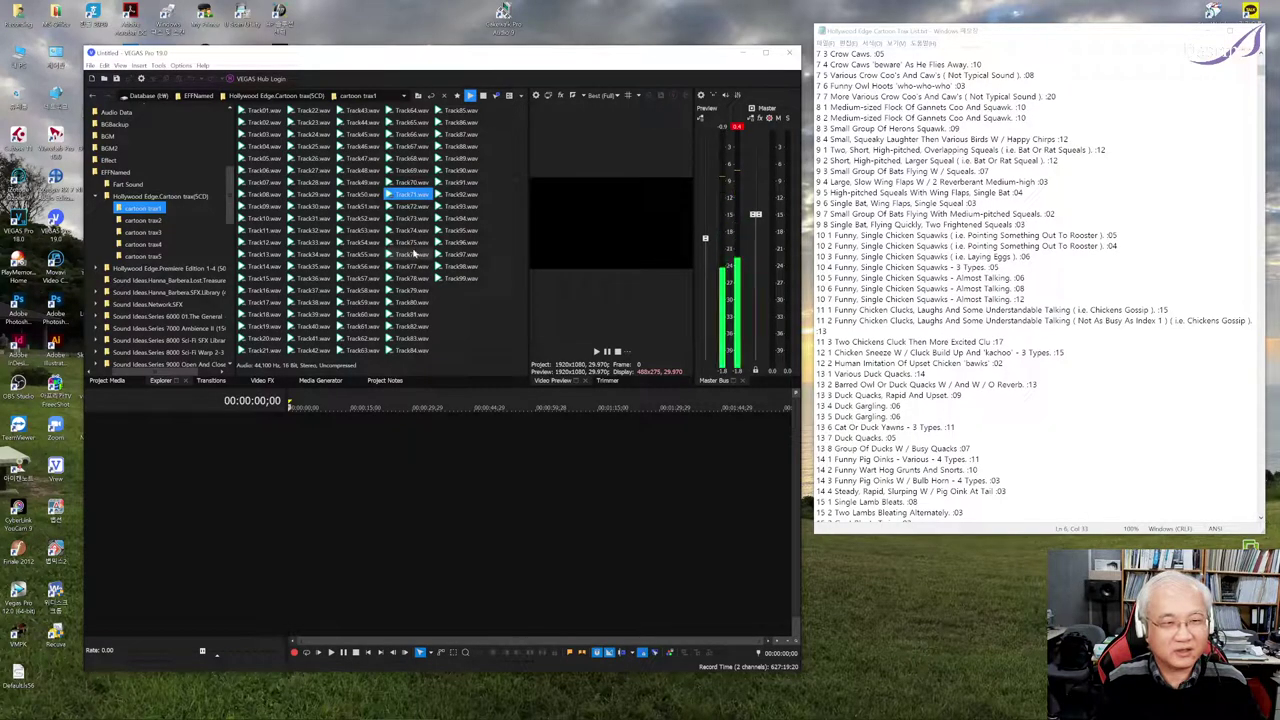